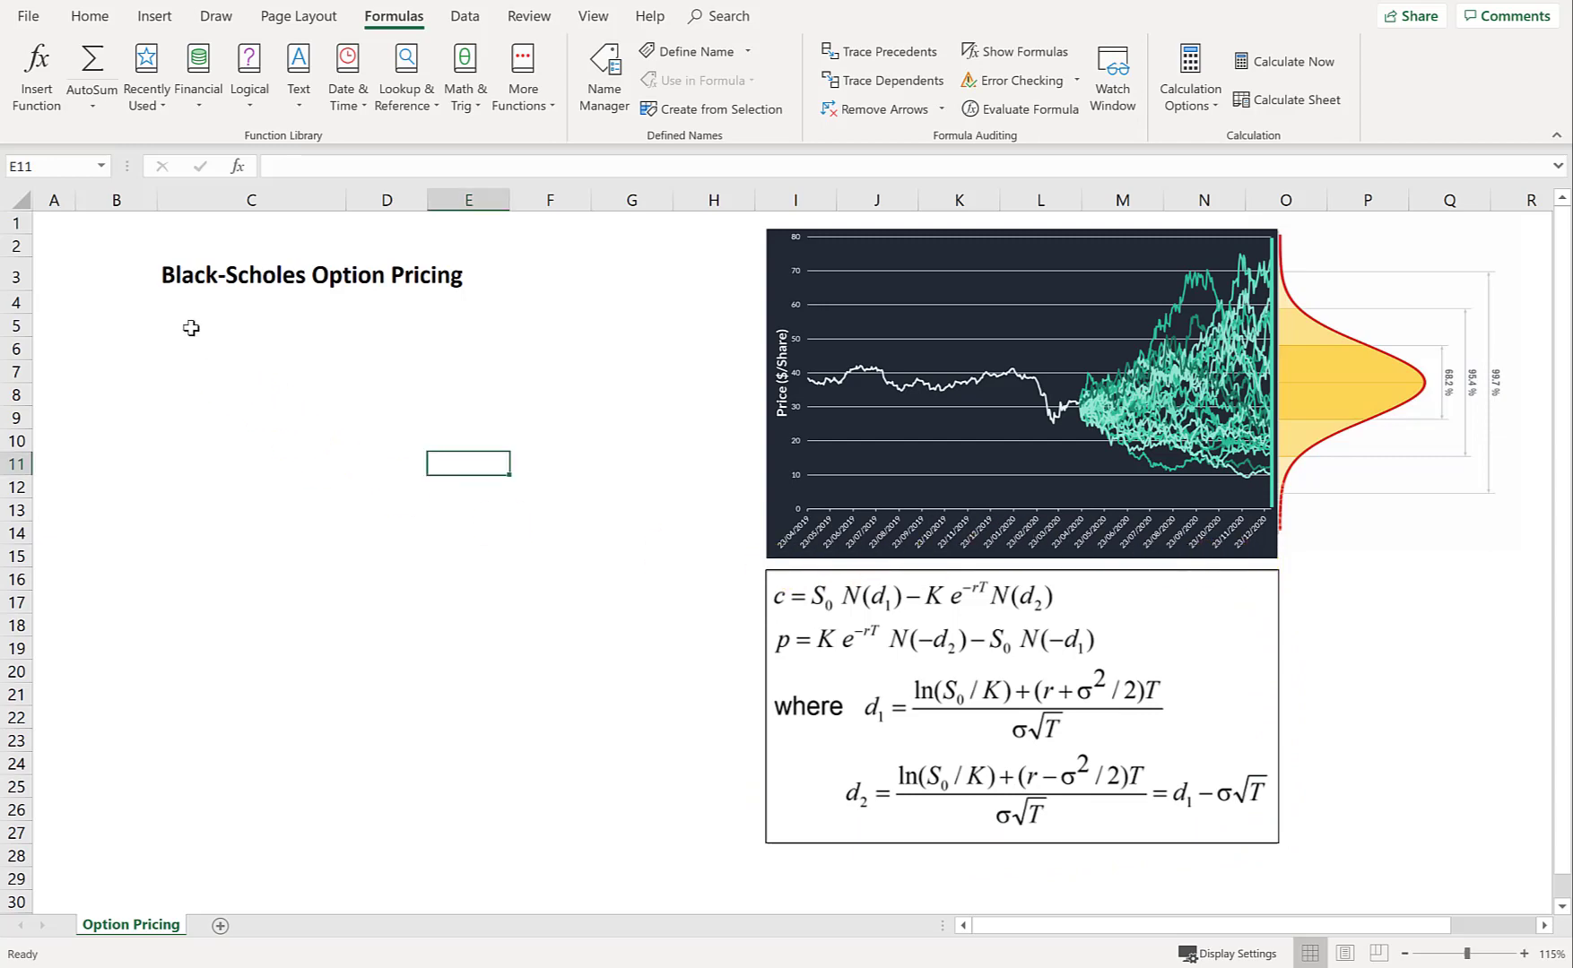
# - Enter the r Interest Rate (%) row with 1% in D5 and name that cell rate
pyautogui.click(132, 325)
pyautogui.write('r')
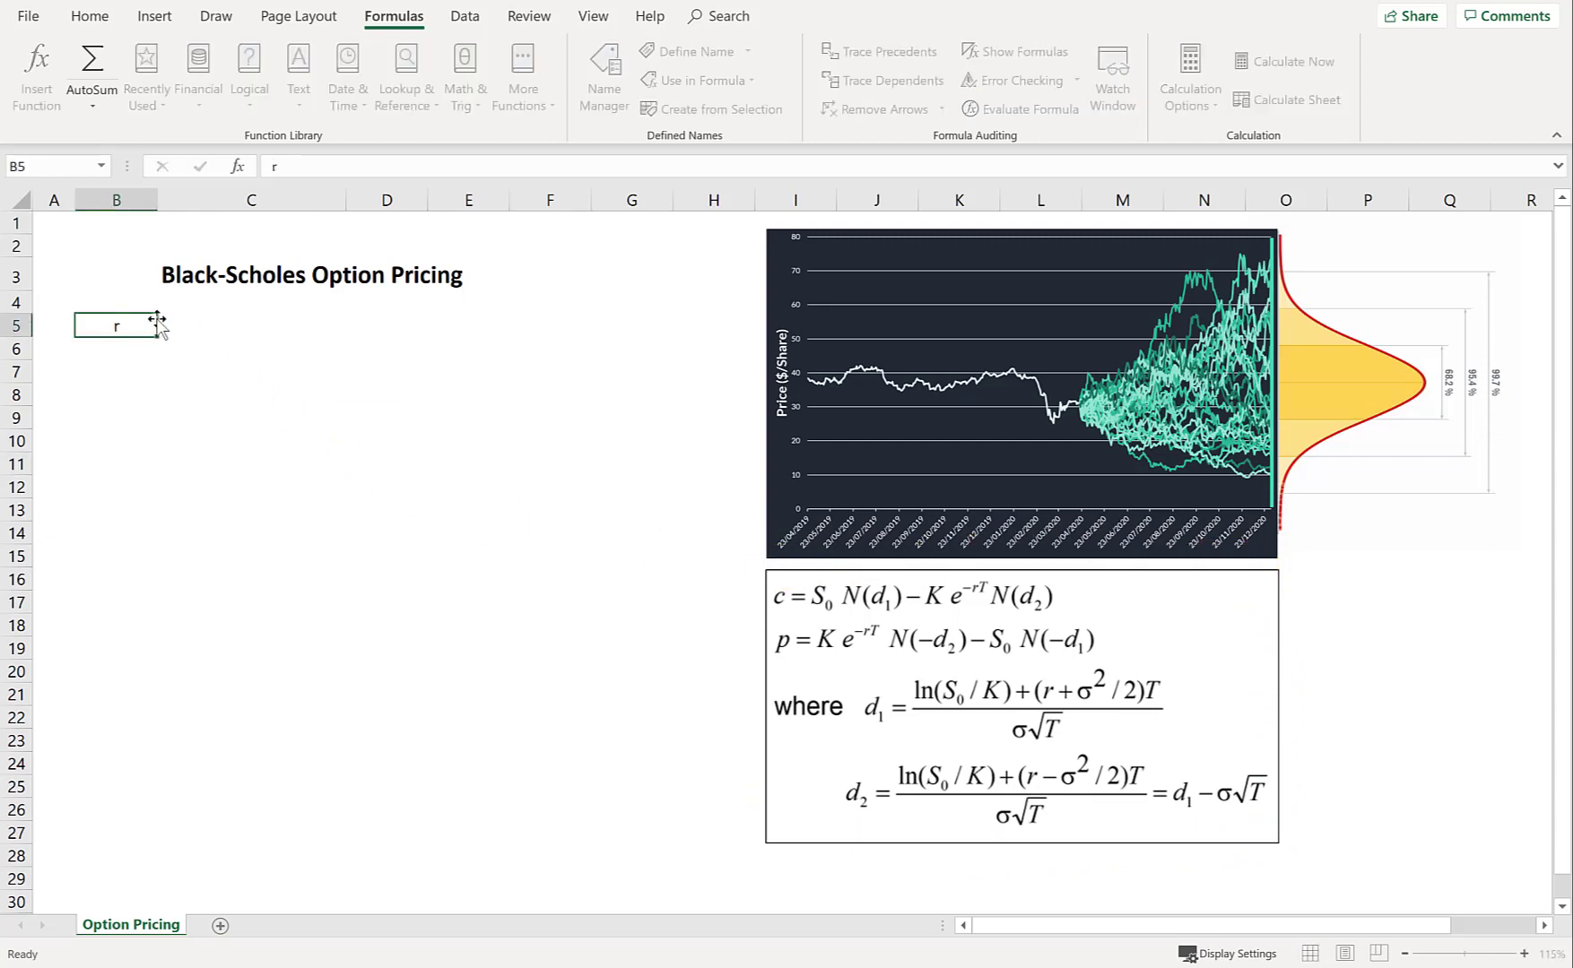
pyautogui.press('Tab')
pyautogui.write('Int')
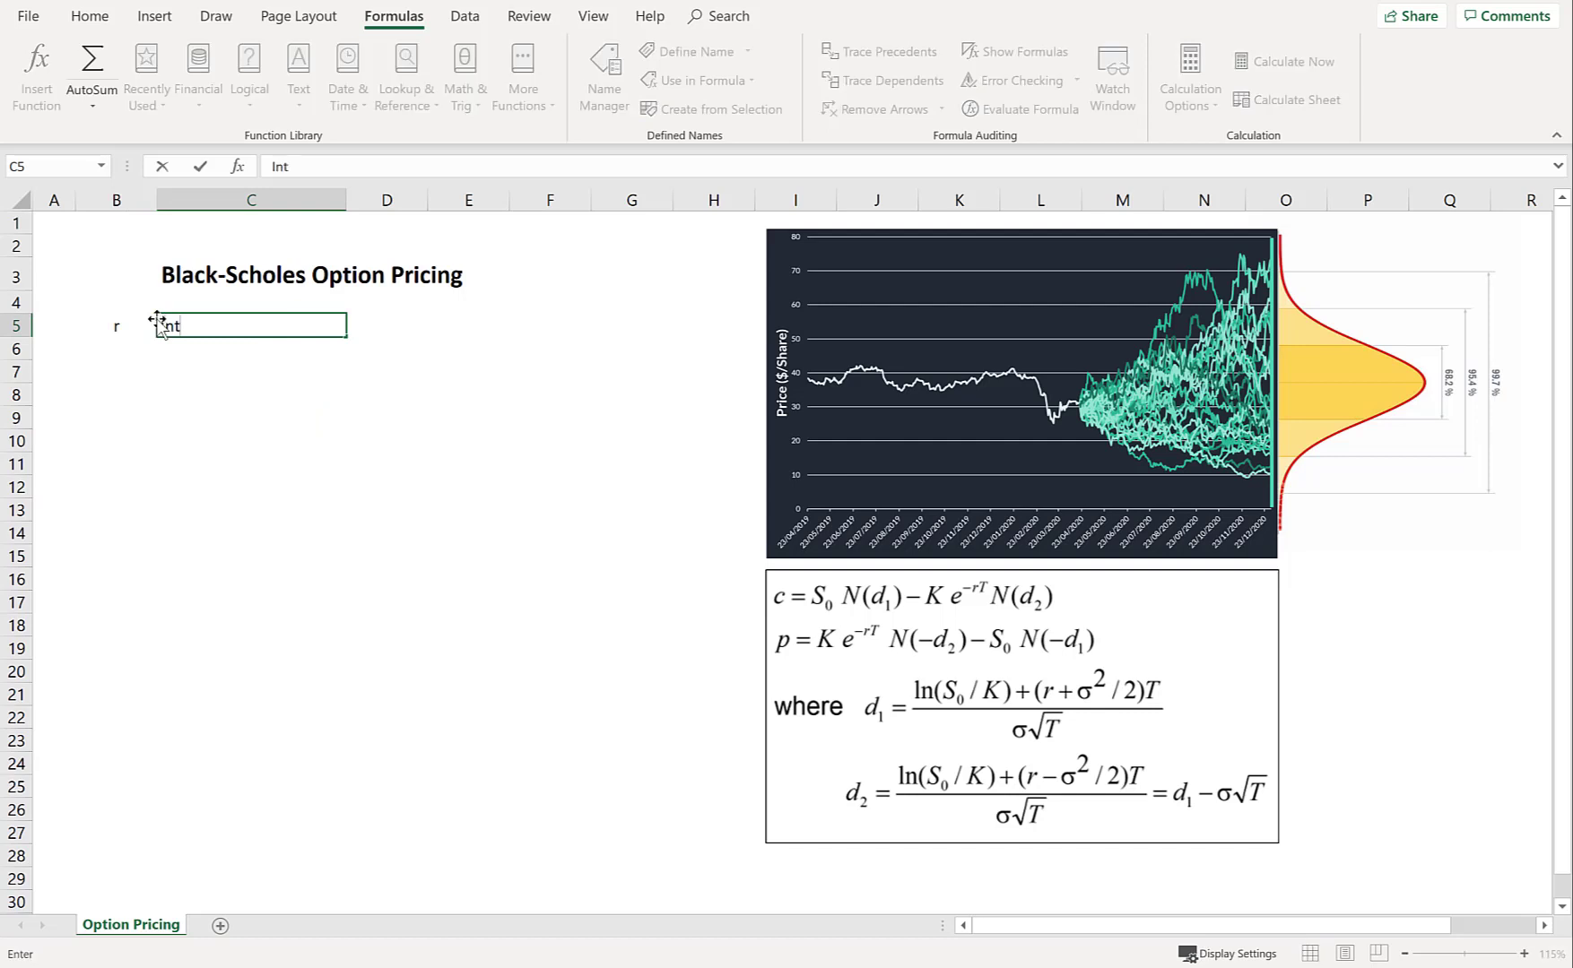
pyautogui.write('erest Rate (%)')
pyautogui.press('Tab')
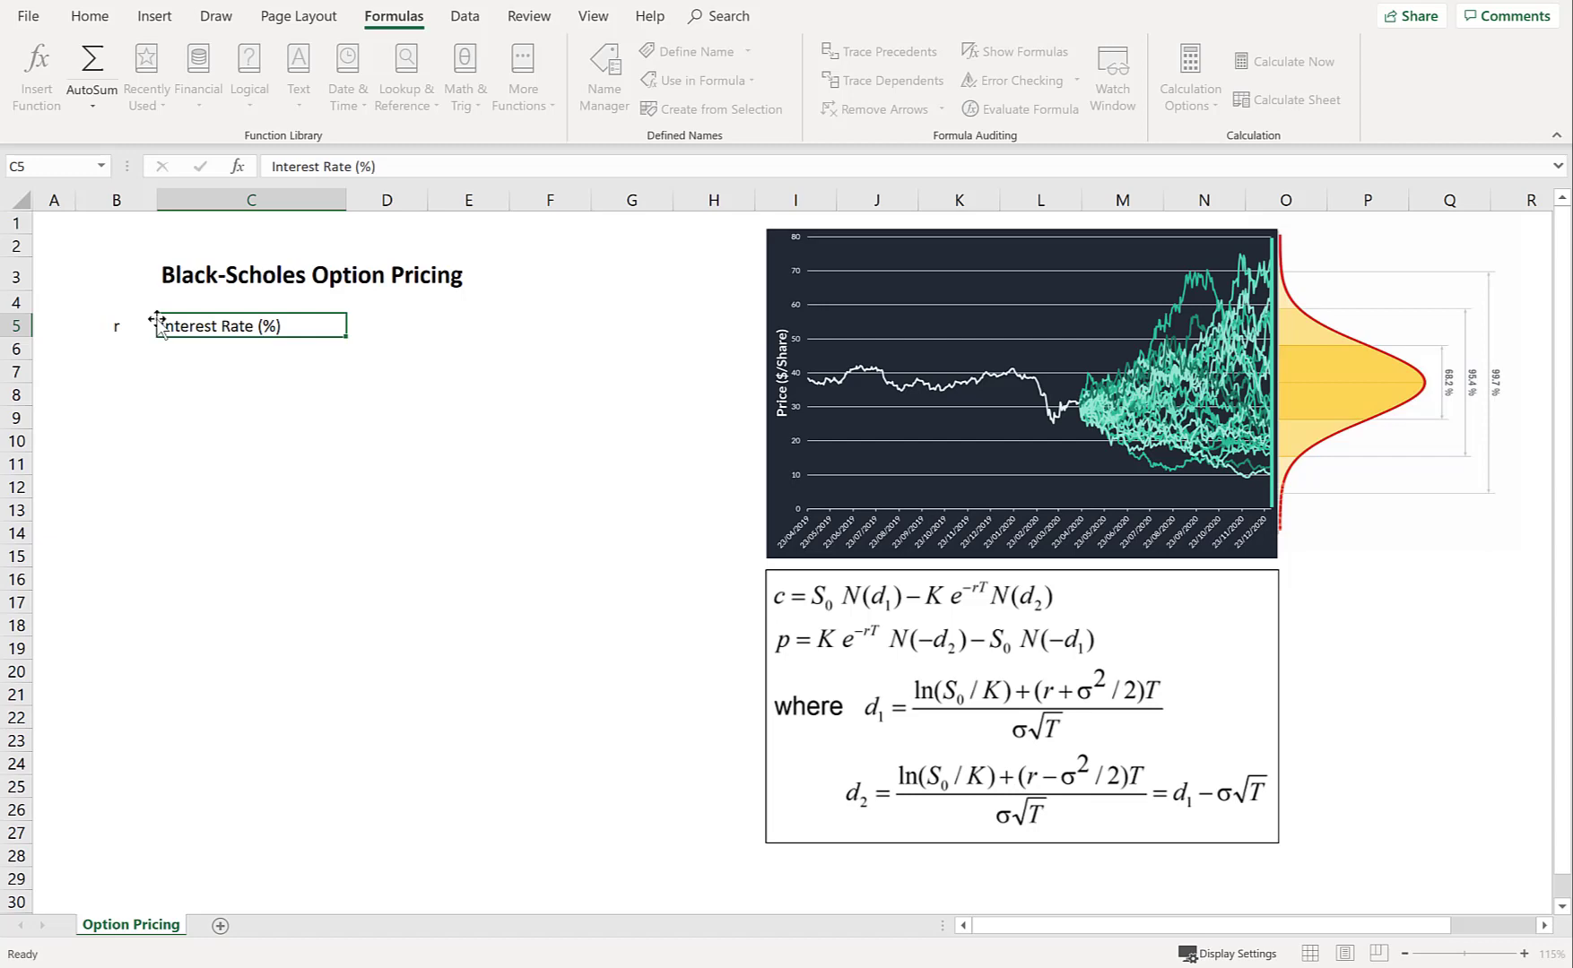
pyautogui.write('1%')
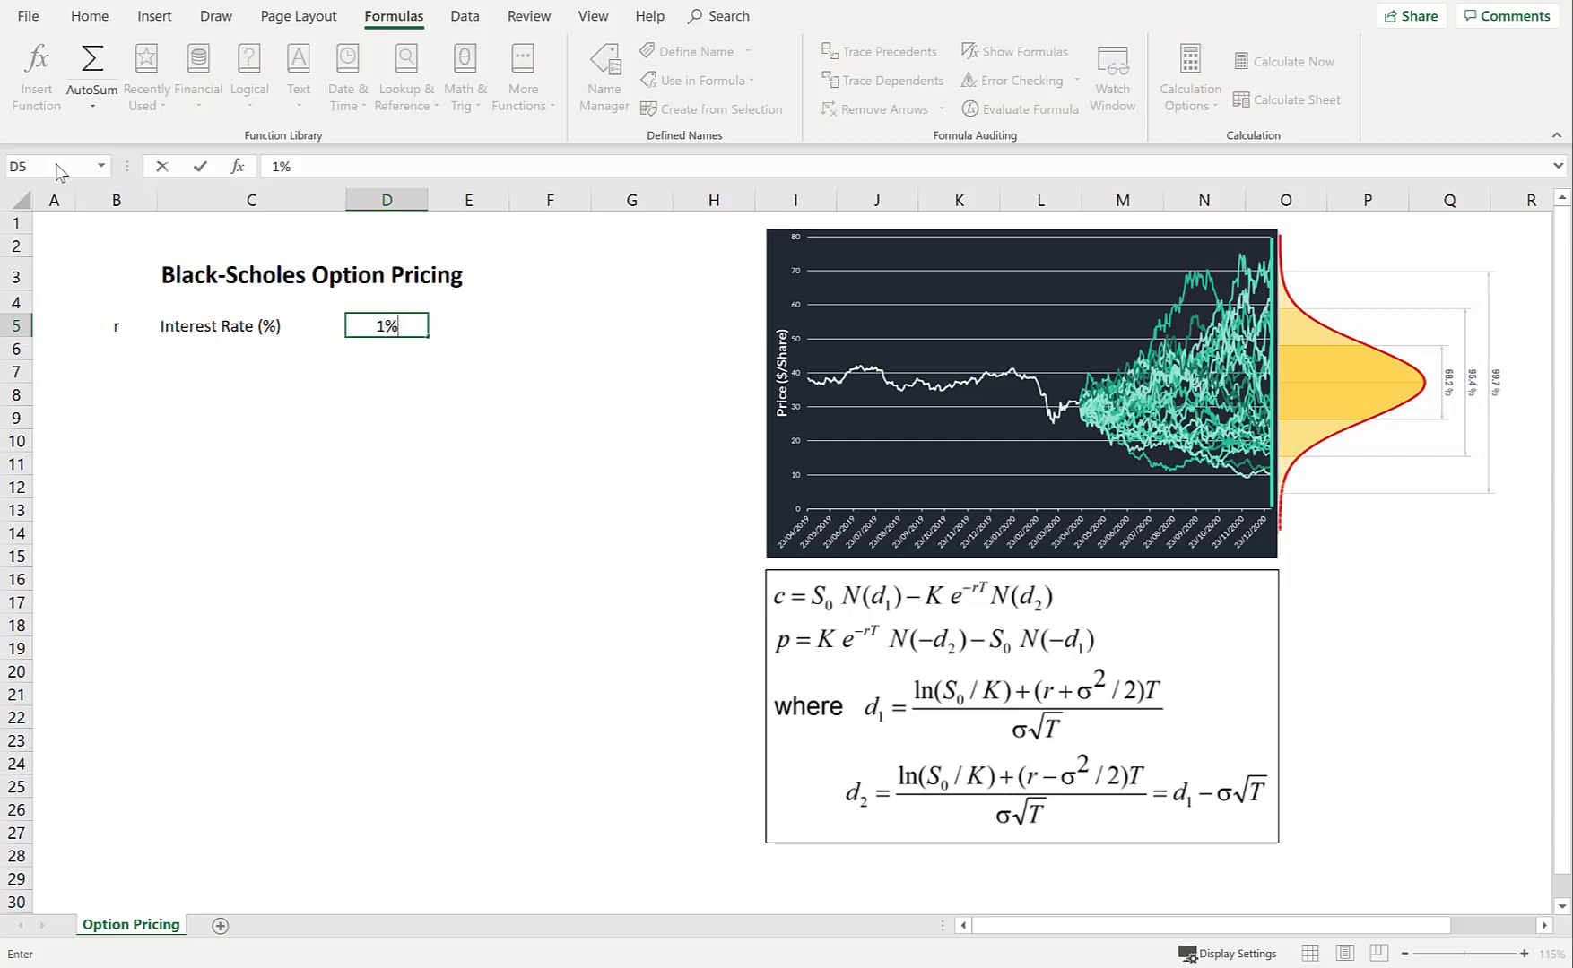
pyautogui.press('Return')
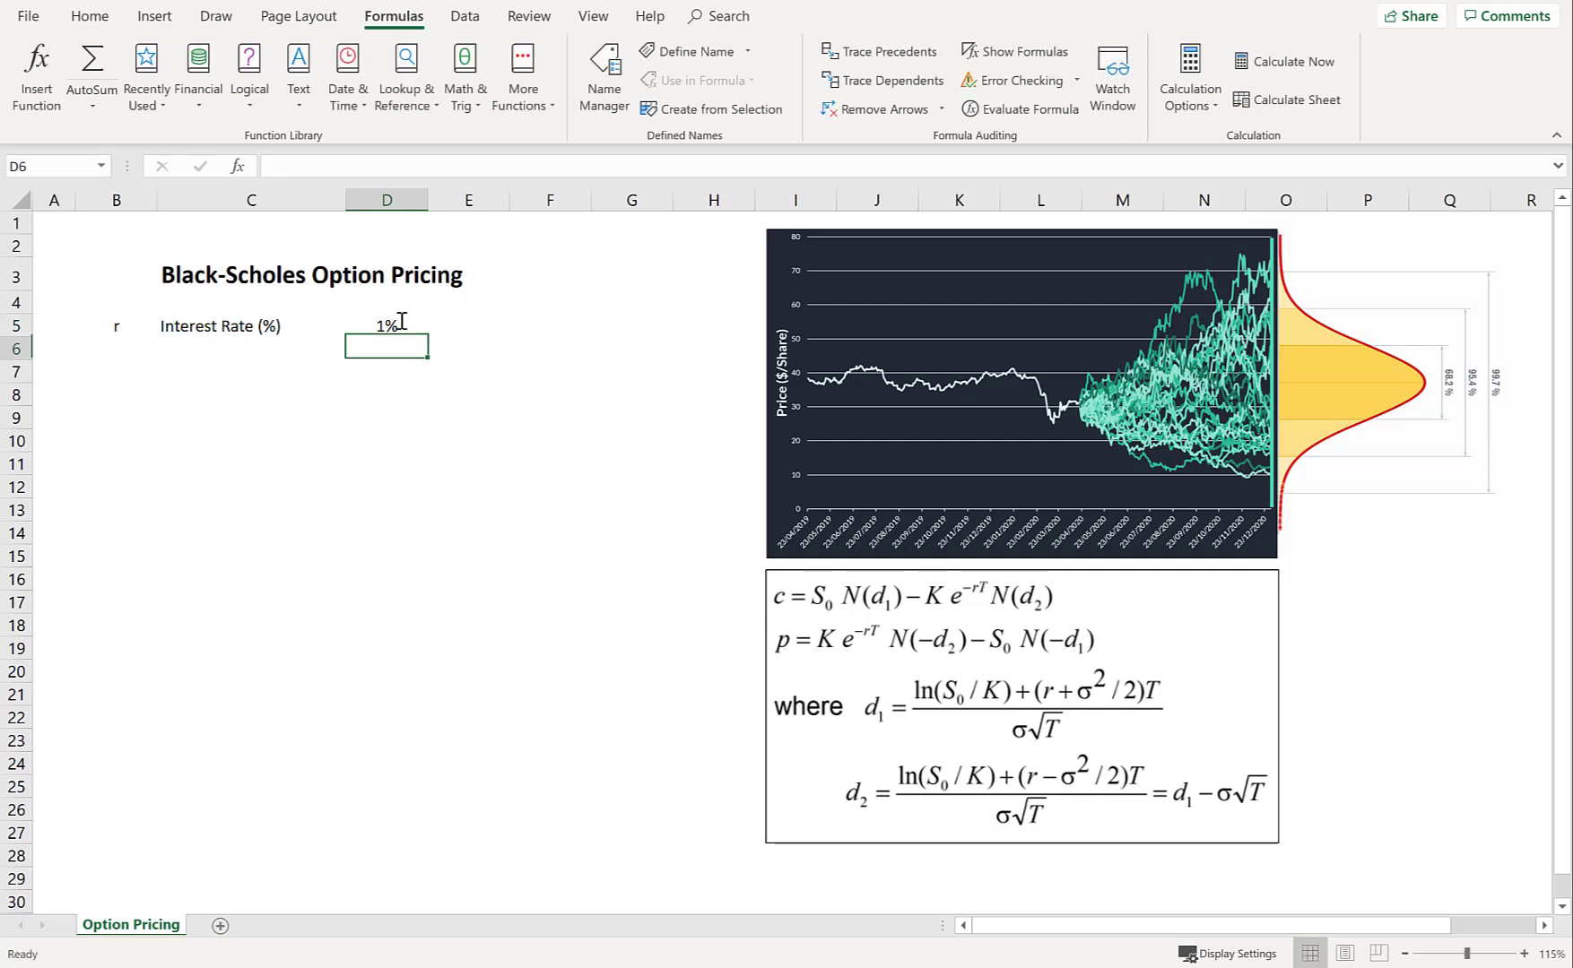
pyautogui.click(394, 326)
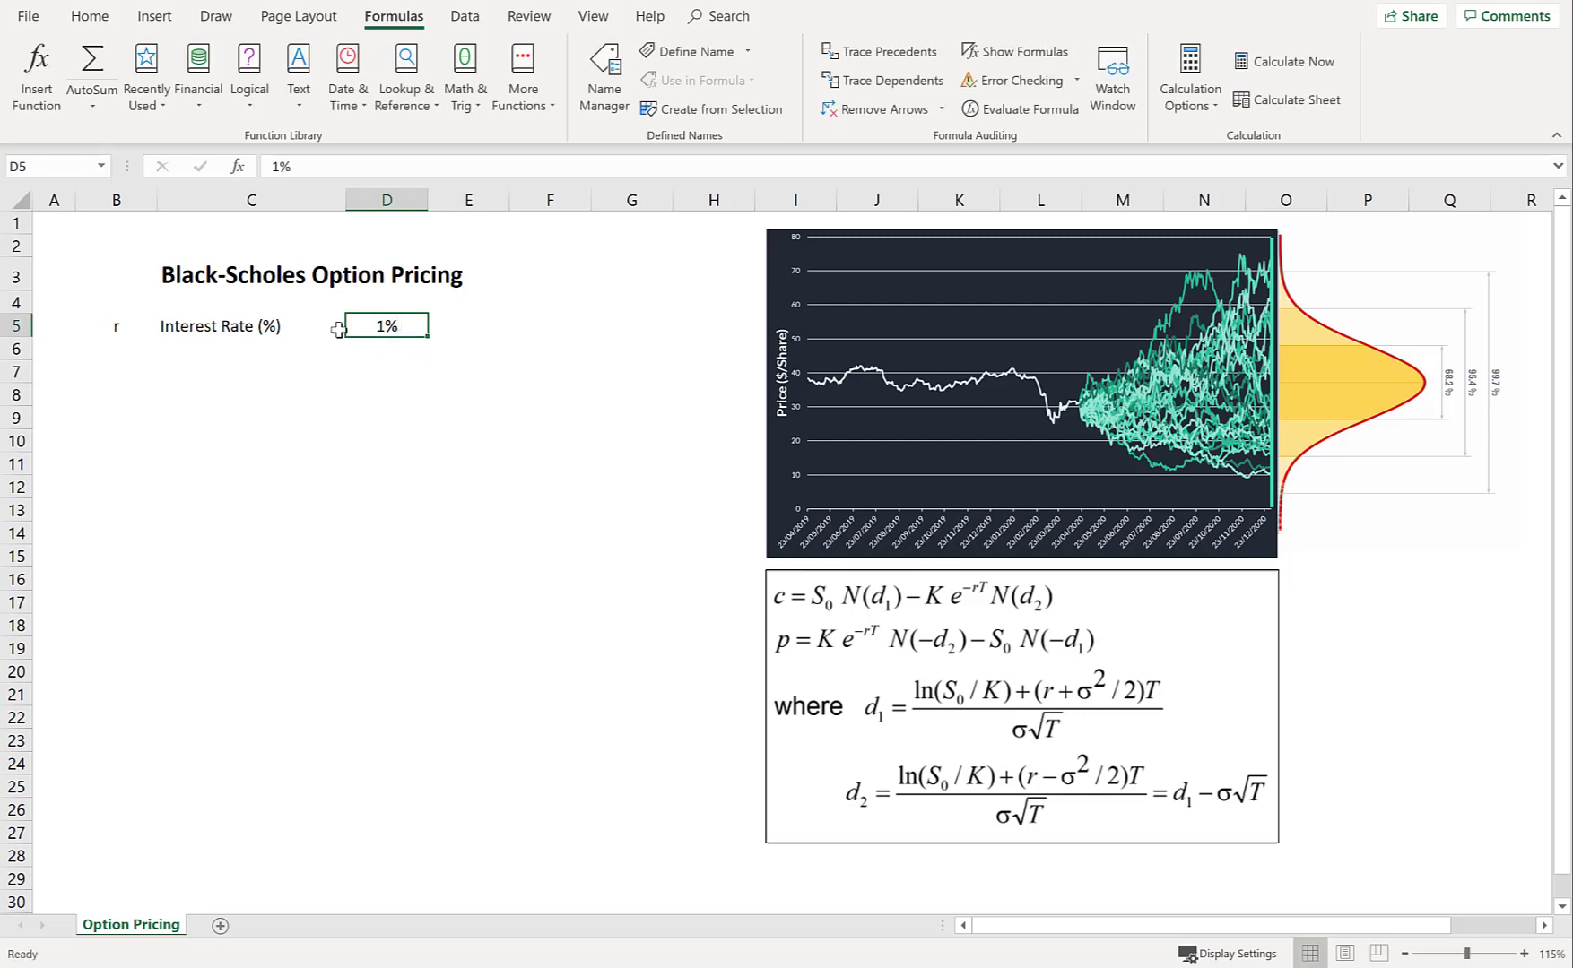
pyautogui.click(43, 167)
pyautogui.write('rate')
pyautogui.press('Return')
# - Add the S Underlying Price row with 30 in D6, naming the cell S
pyautogui.click(108, 351)
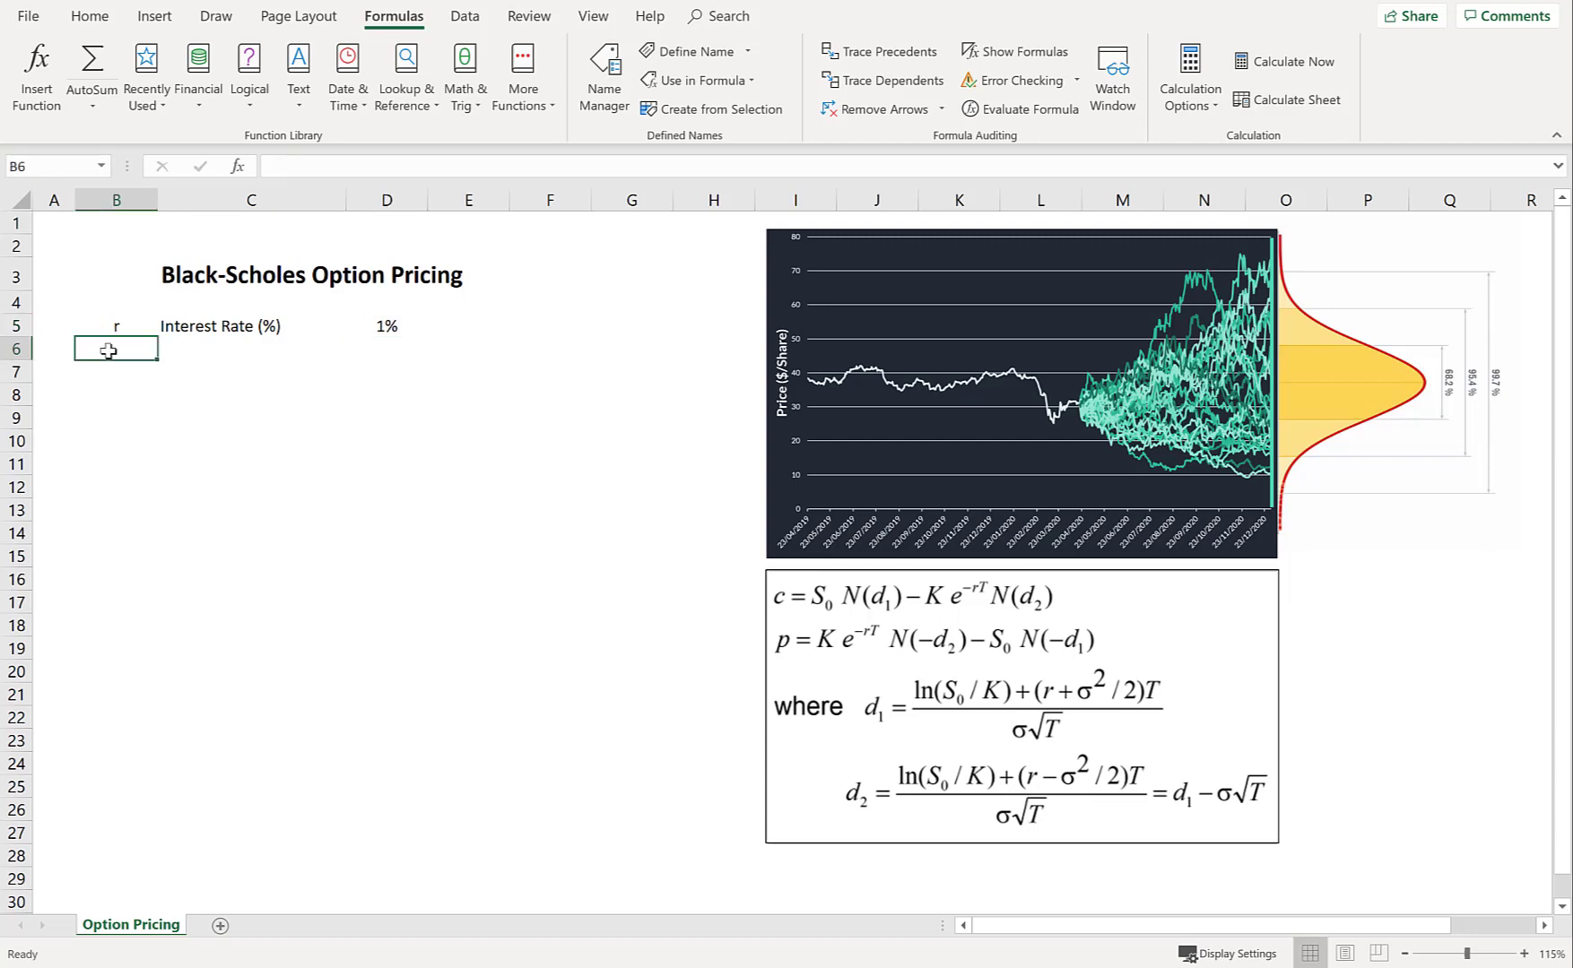
pyautogui.write('S')
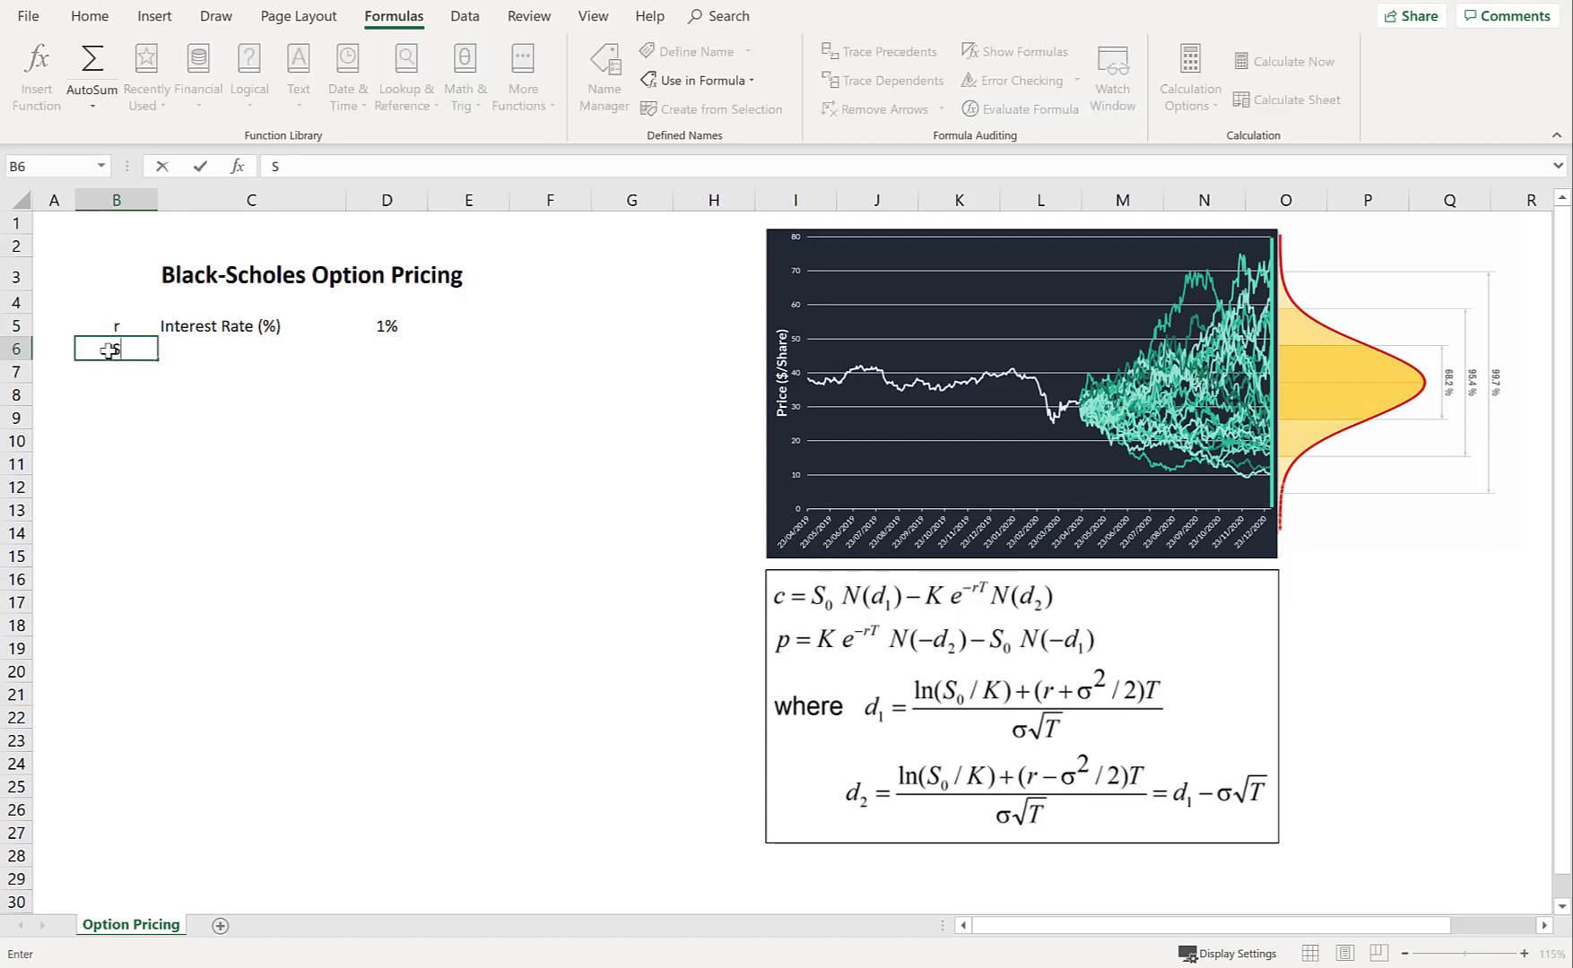
pyautogui.press('Tab')
pyautogui.write('Underlying ')
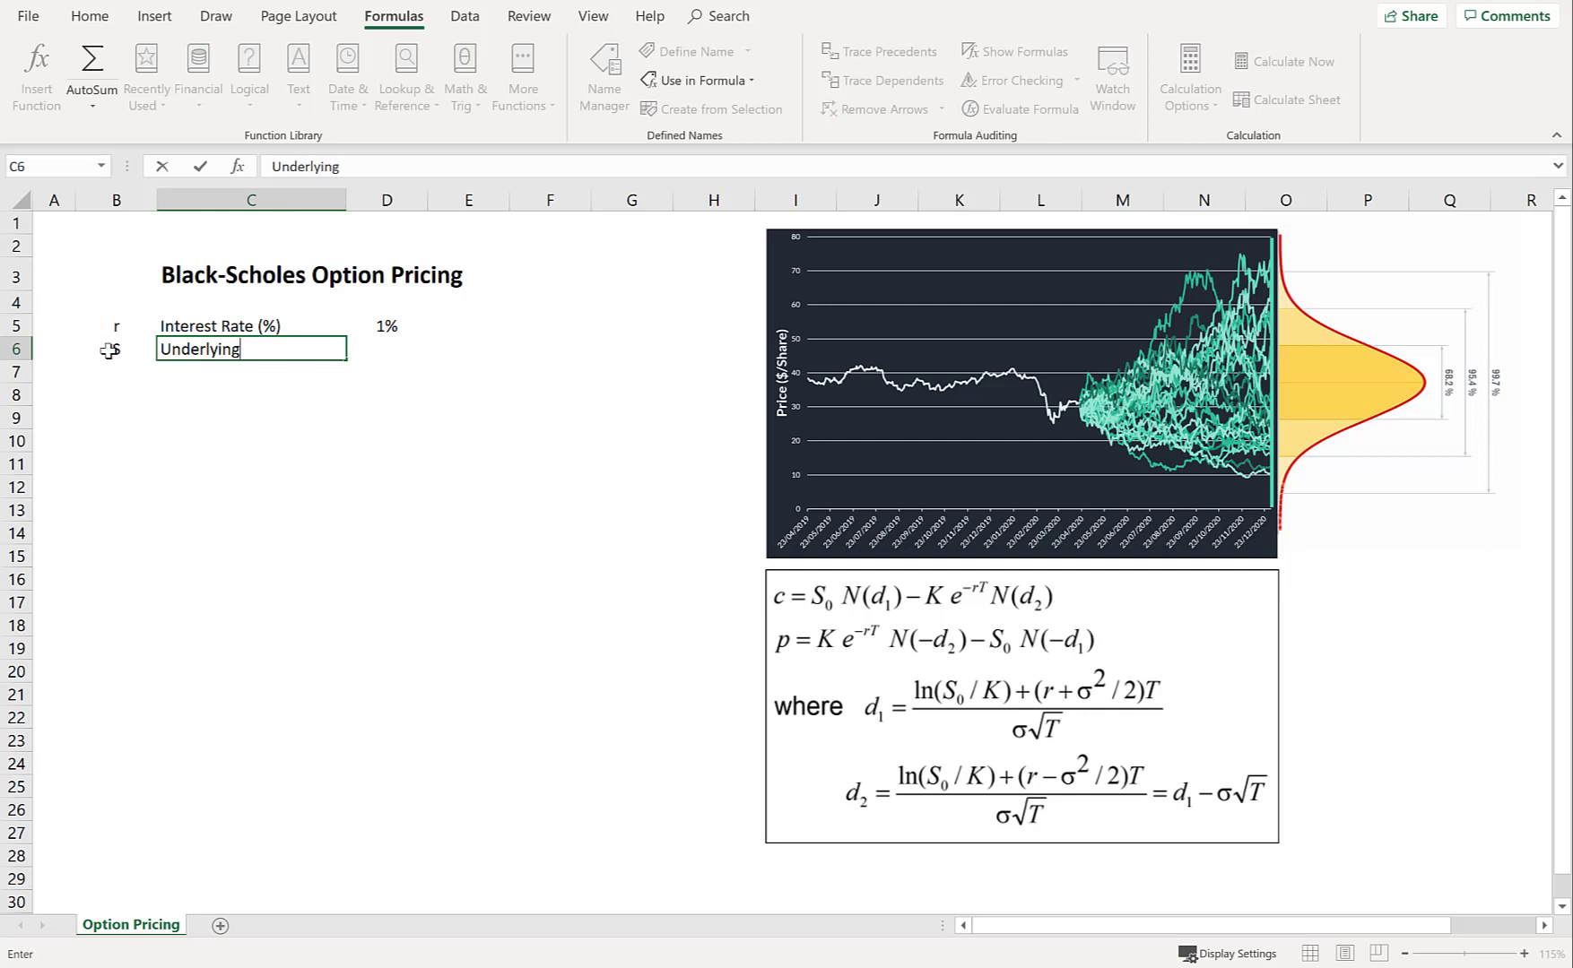
pyautogui.write('Price')
pyautogui.press('Tab')
pyautogui.press('Down')
pyautogui.press('Up')
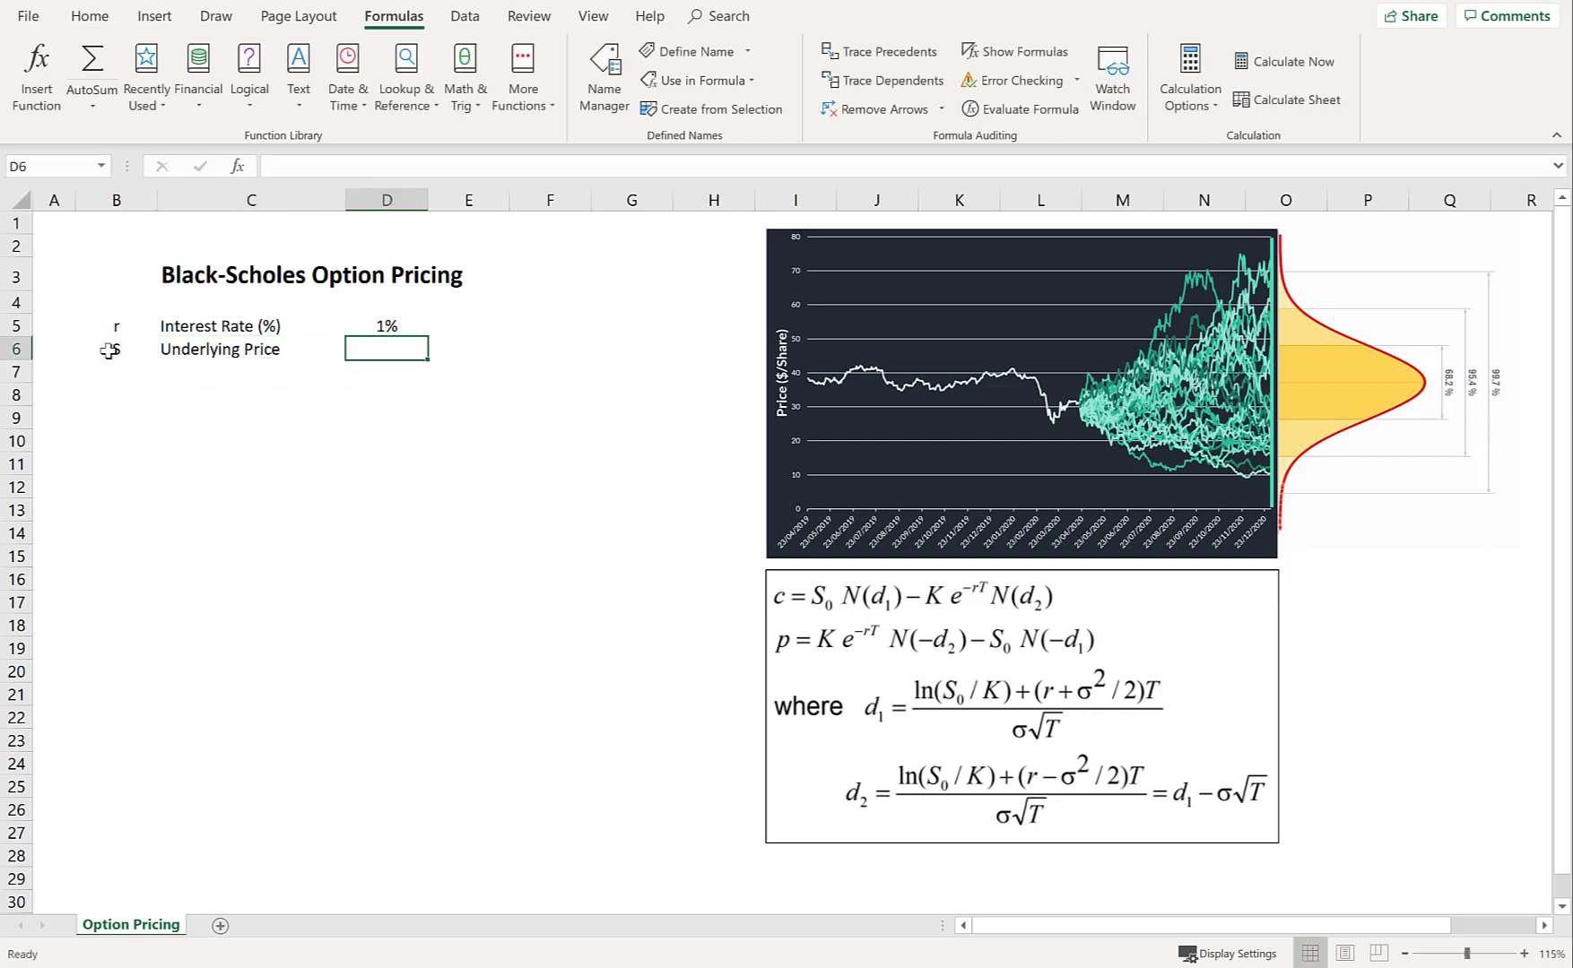
pyautogui.write('30')
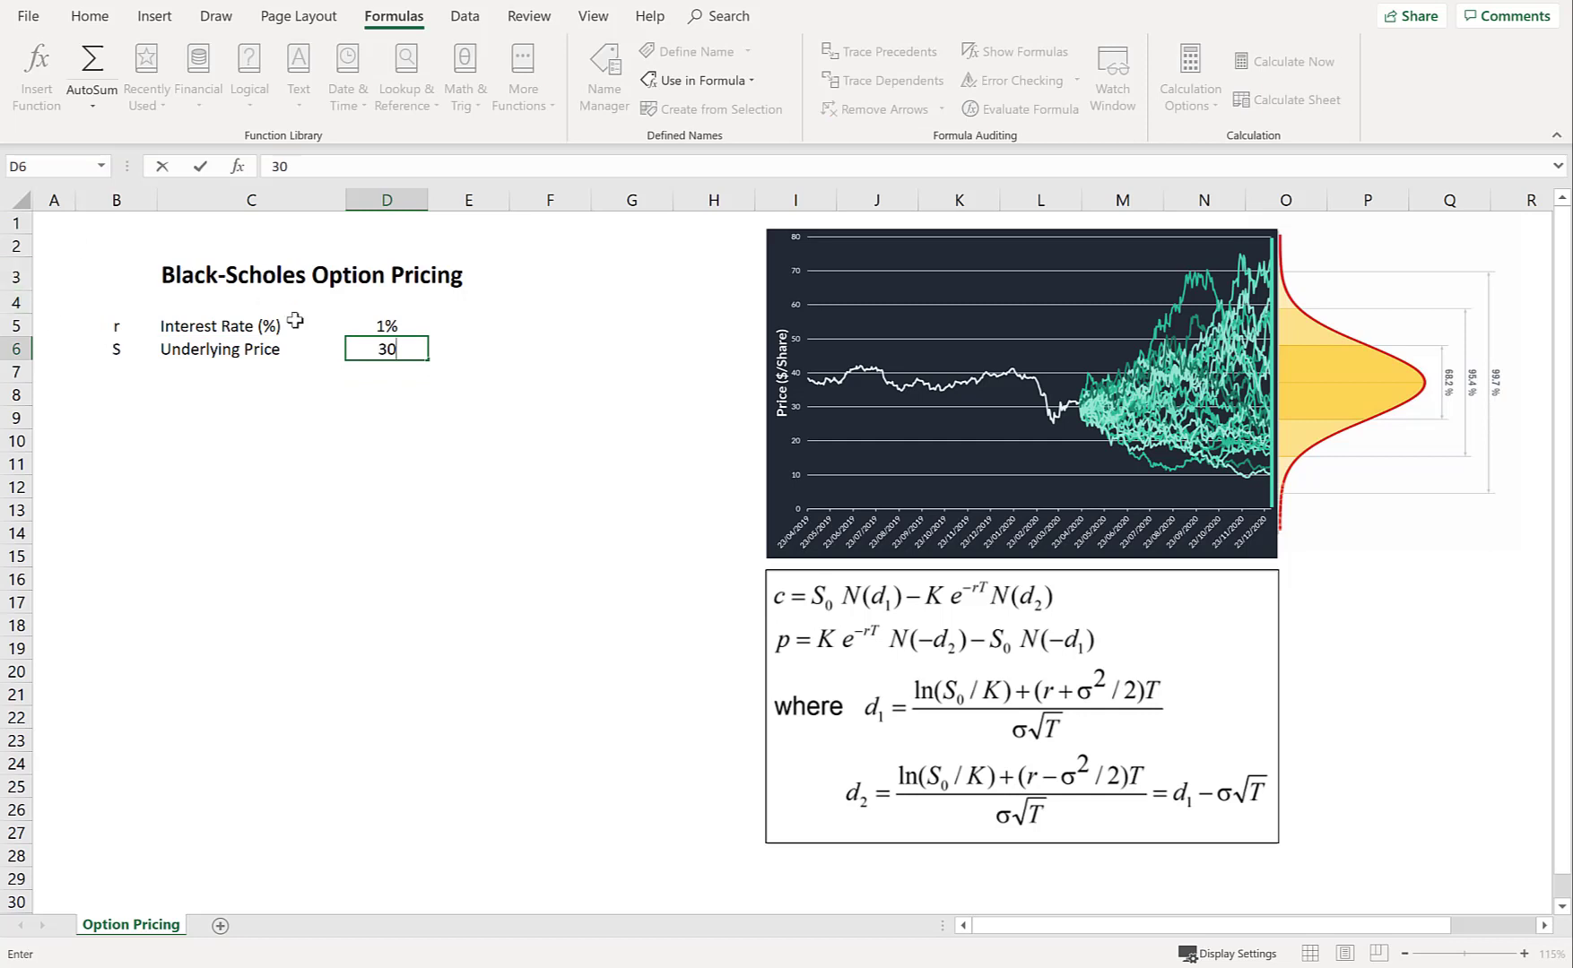
pyautogui.press('Return')
pyautogui.click(381, 344)
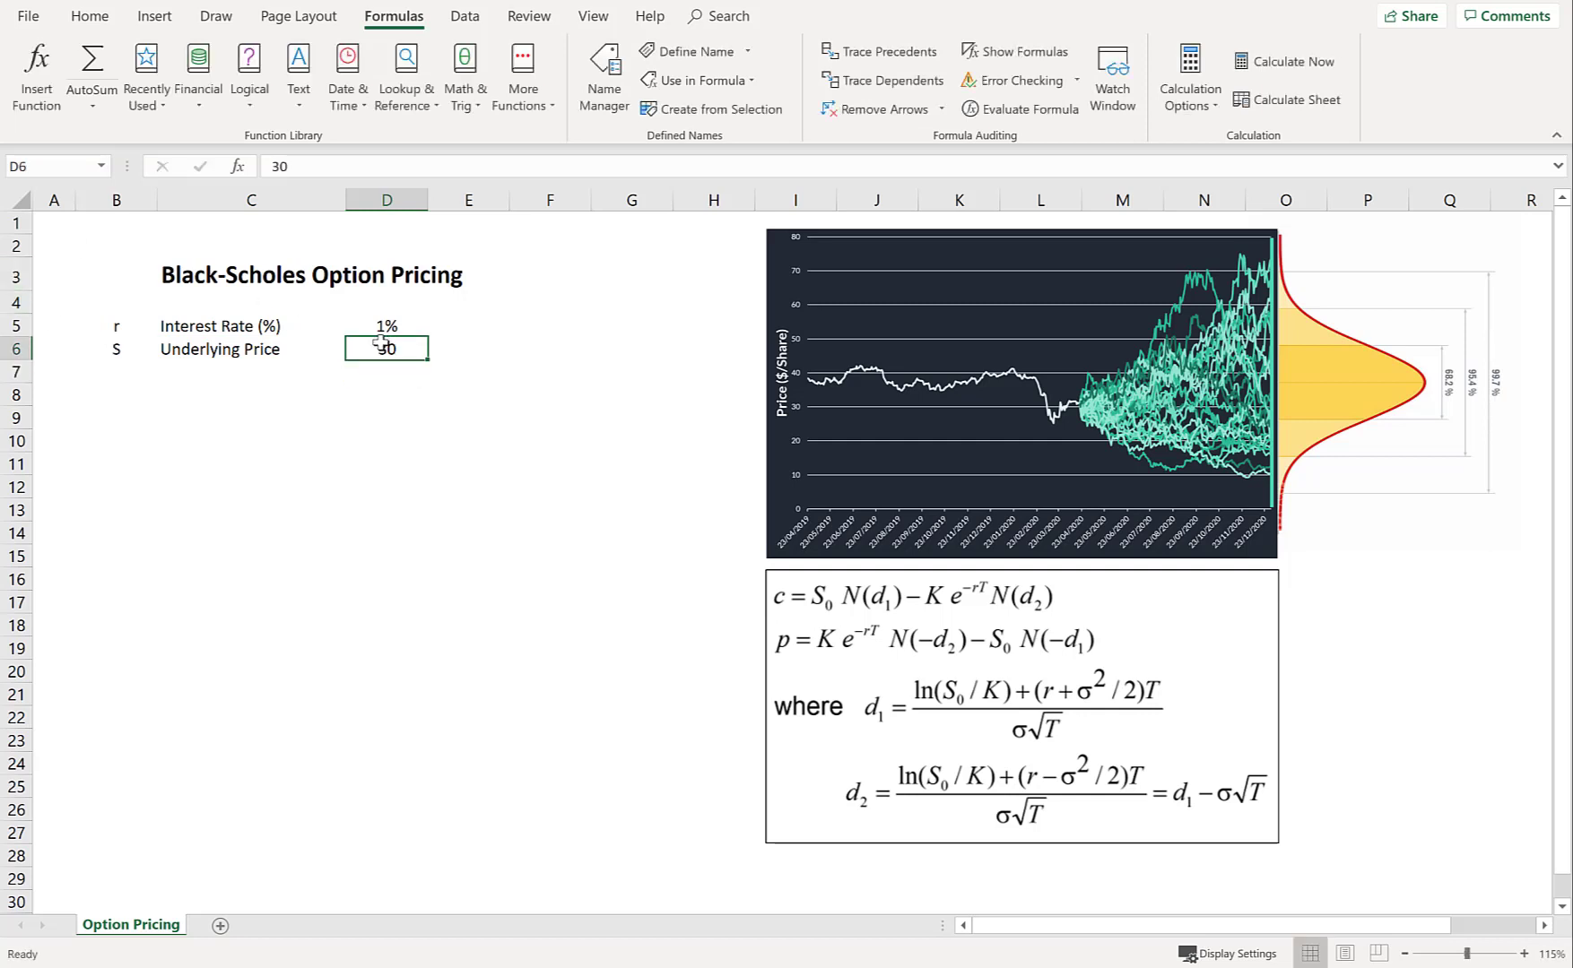
pyautogui.click(60, 164)
pyautogui.write('S')
pyautogui.press('Return')
# - Add the K Strike Price row with 40 in D7 and start naming that cell
pyautogui.click(115, 375)
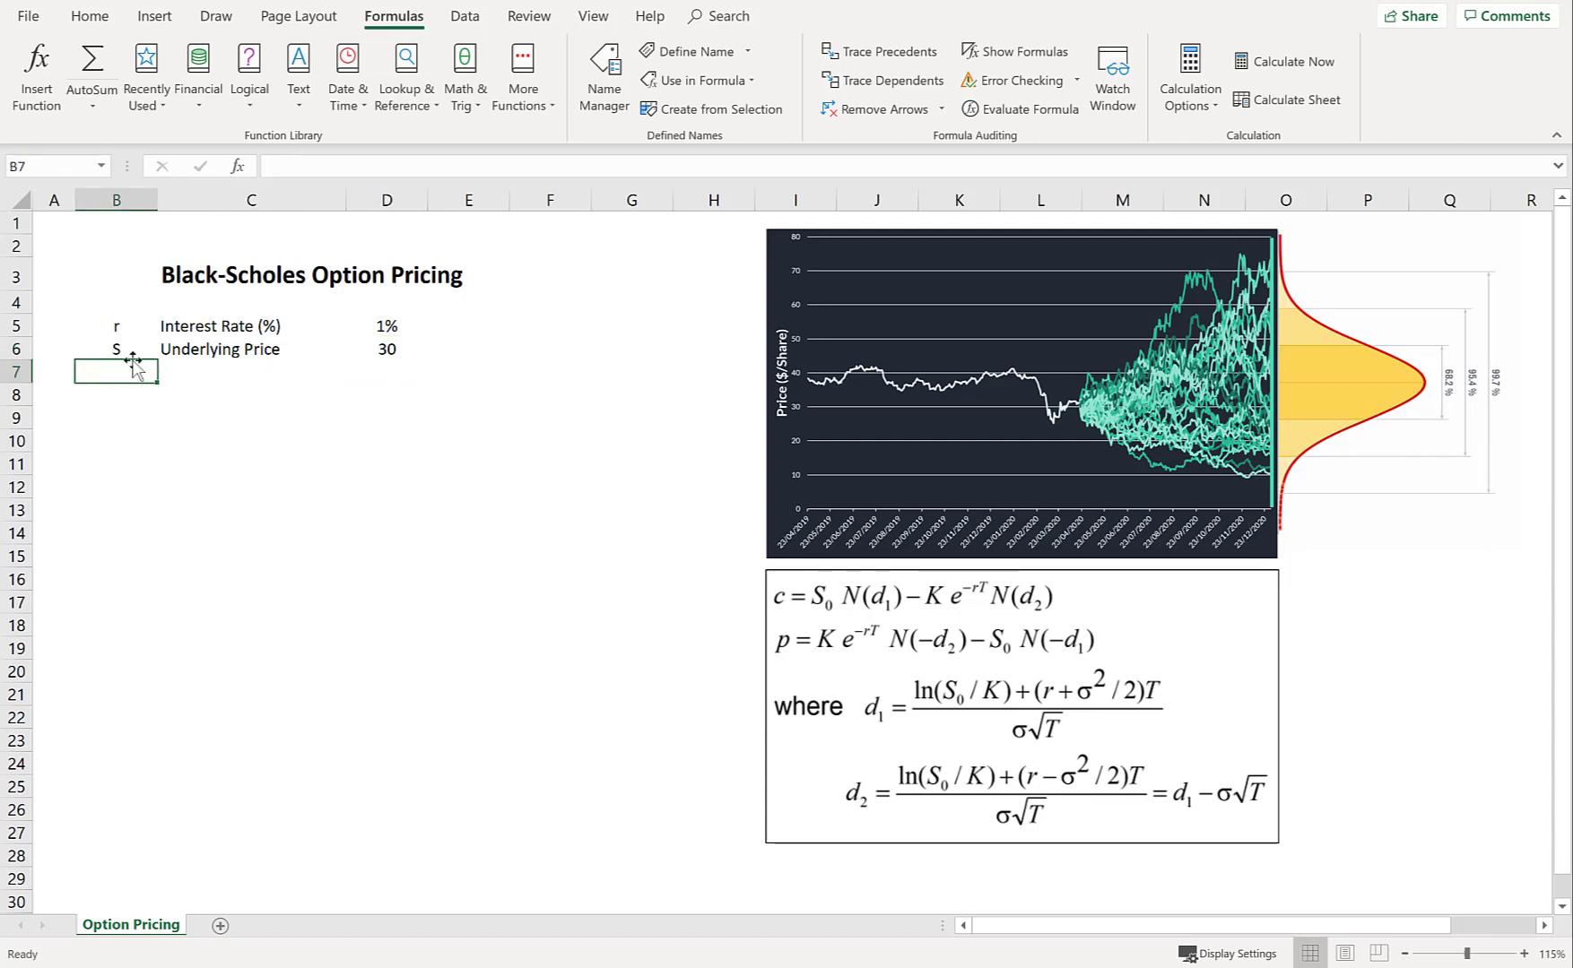
pyautogui.write('K')
pyautogui.press('Tab')
pyautogui.write('Stri')
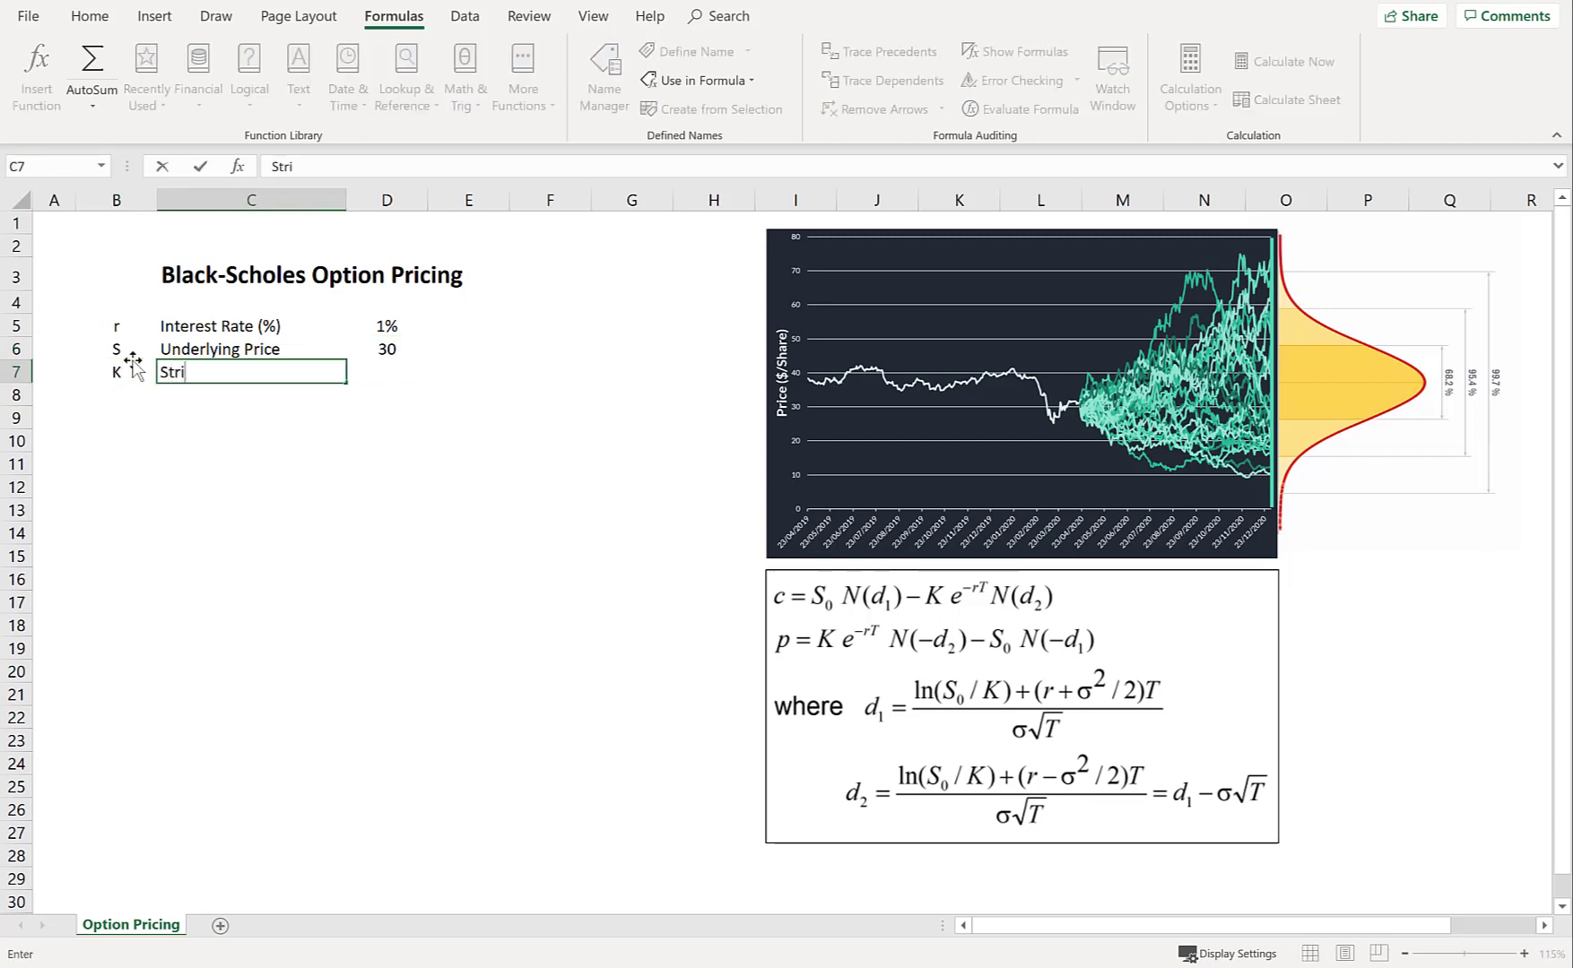
pyautogui.write('ke Price')
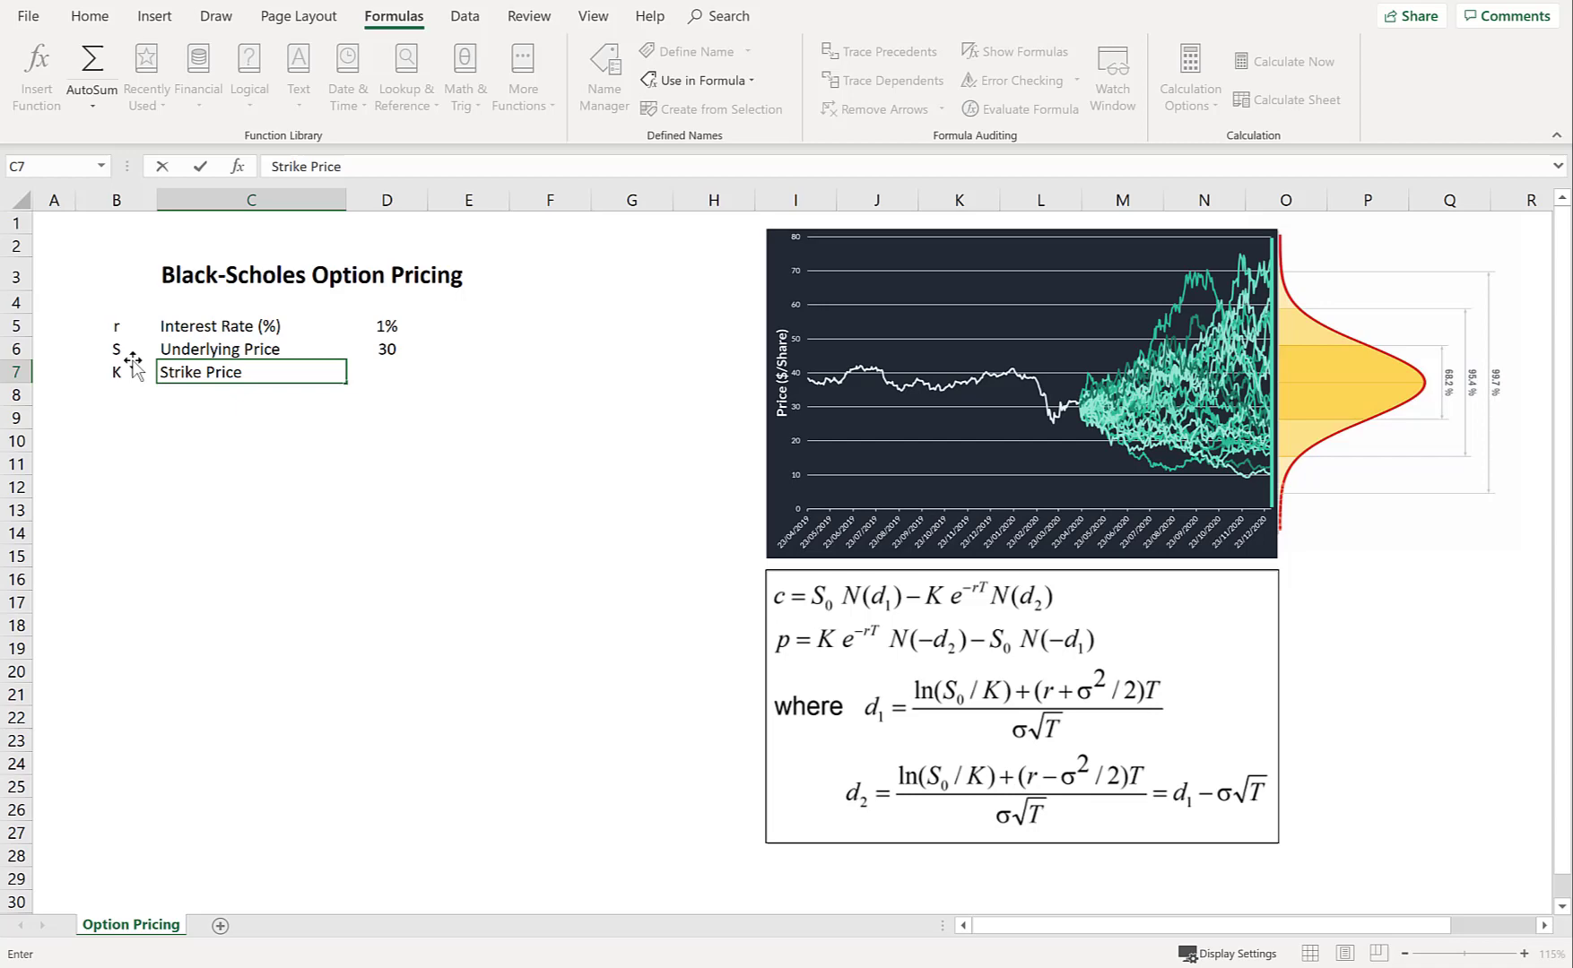
pyautogui.press('Tab')
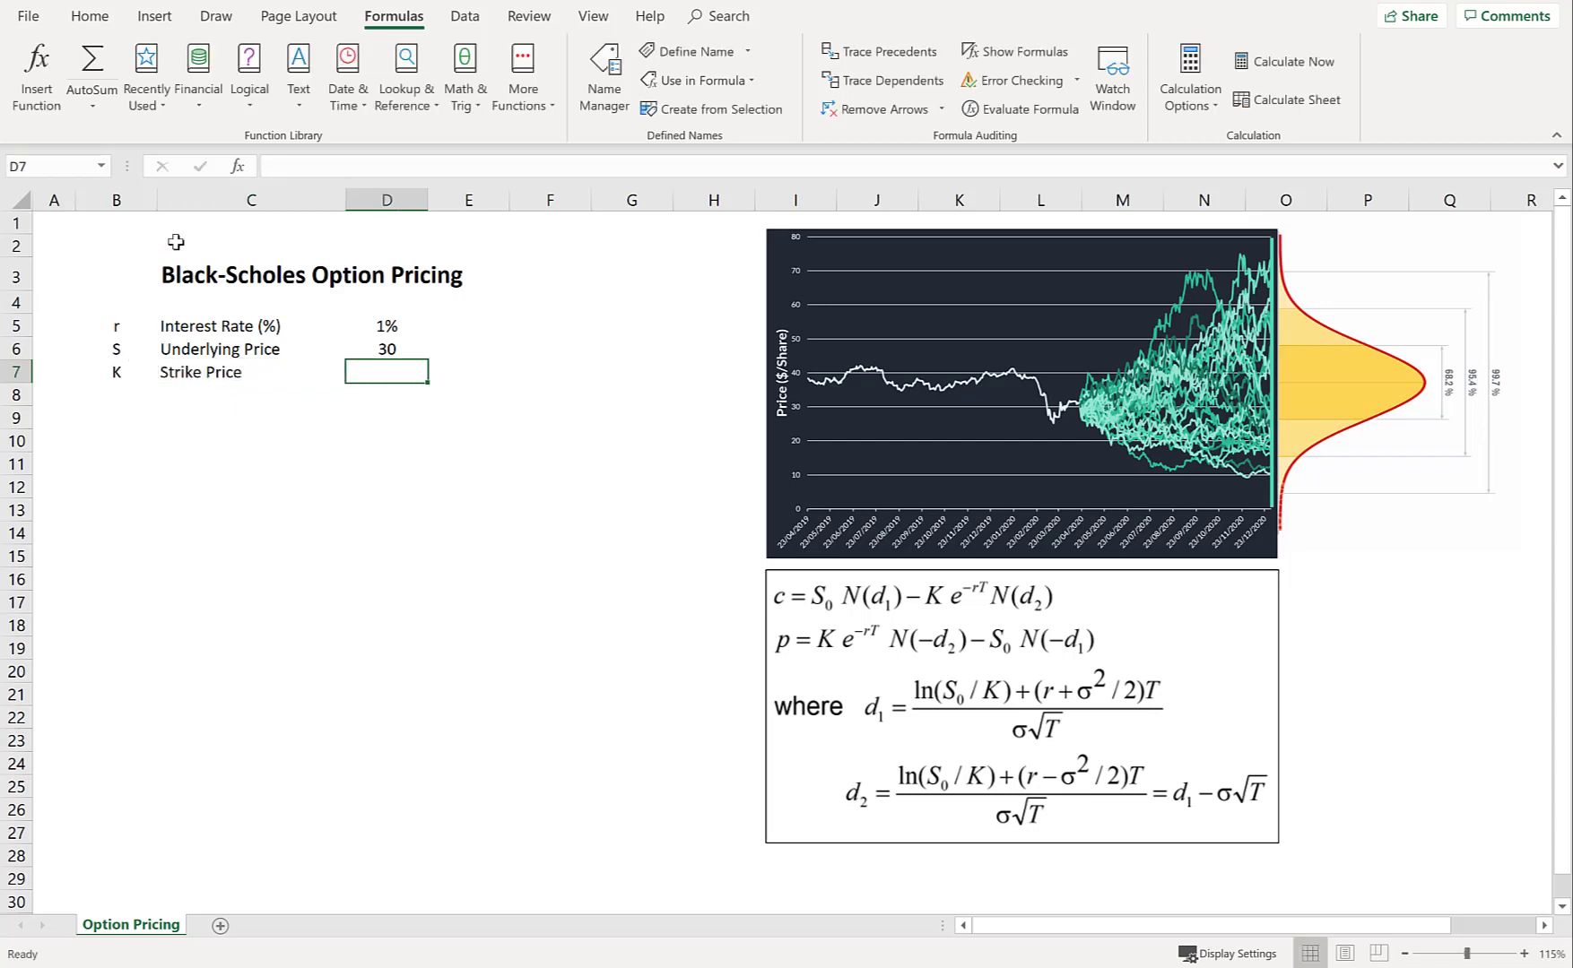
pyautogui.click(305, 168)
pyautogui.write('40')
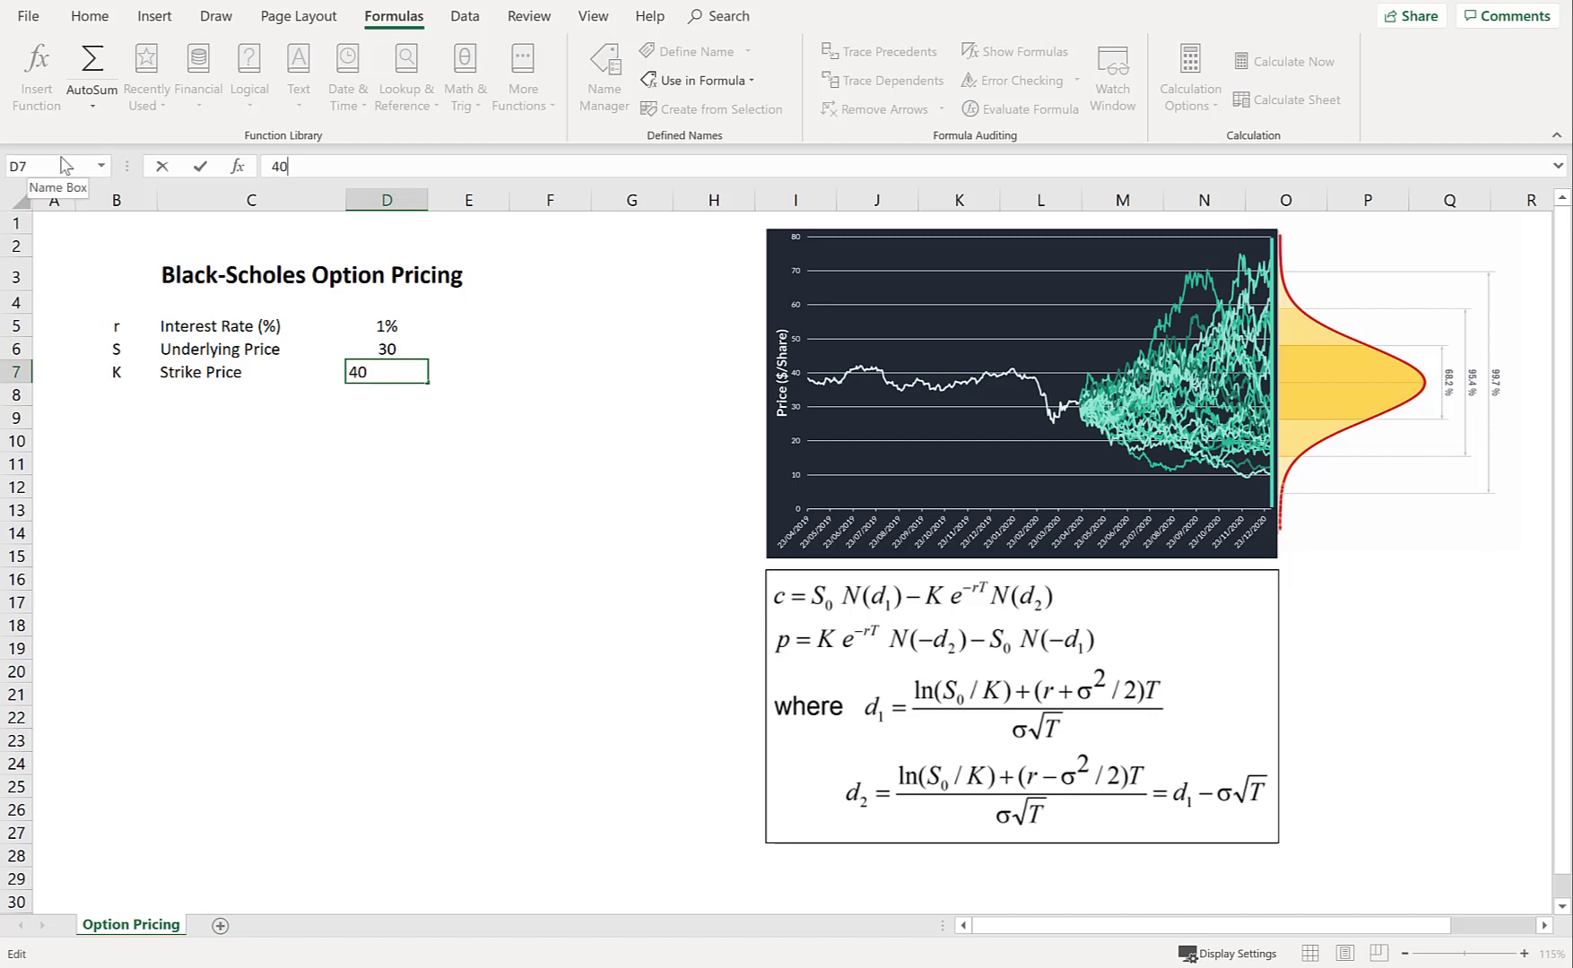
pyautogui.press('Return')
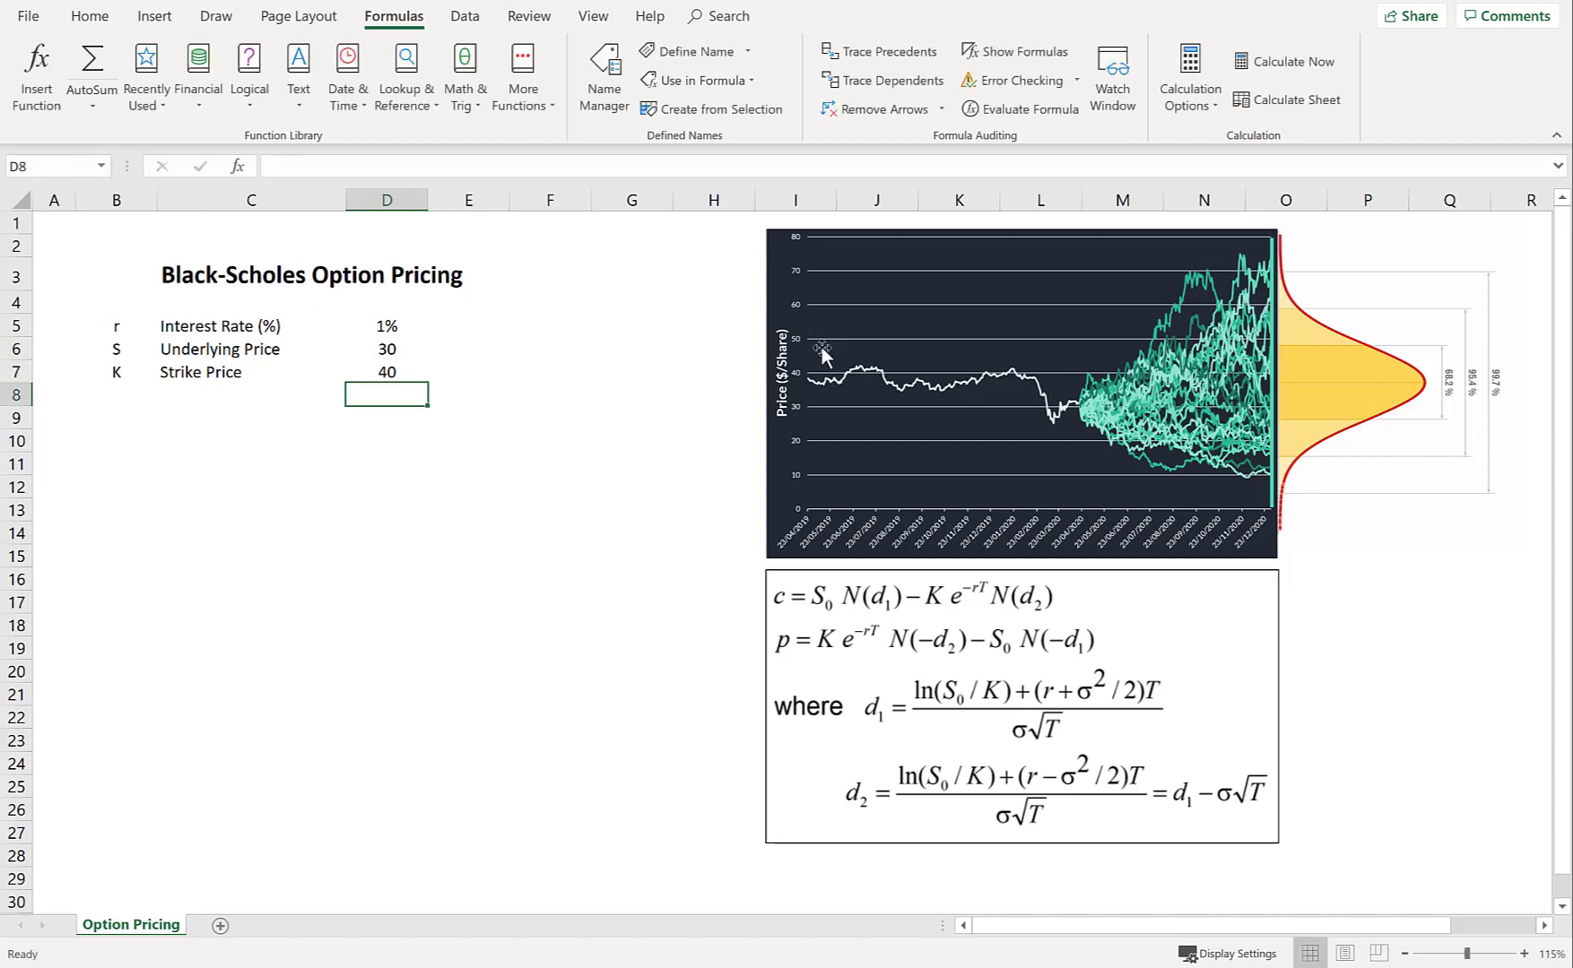
pyautogui.click(392, 367)
pyautogui.click(42, 165)
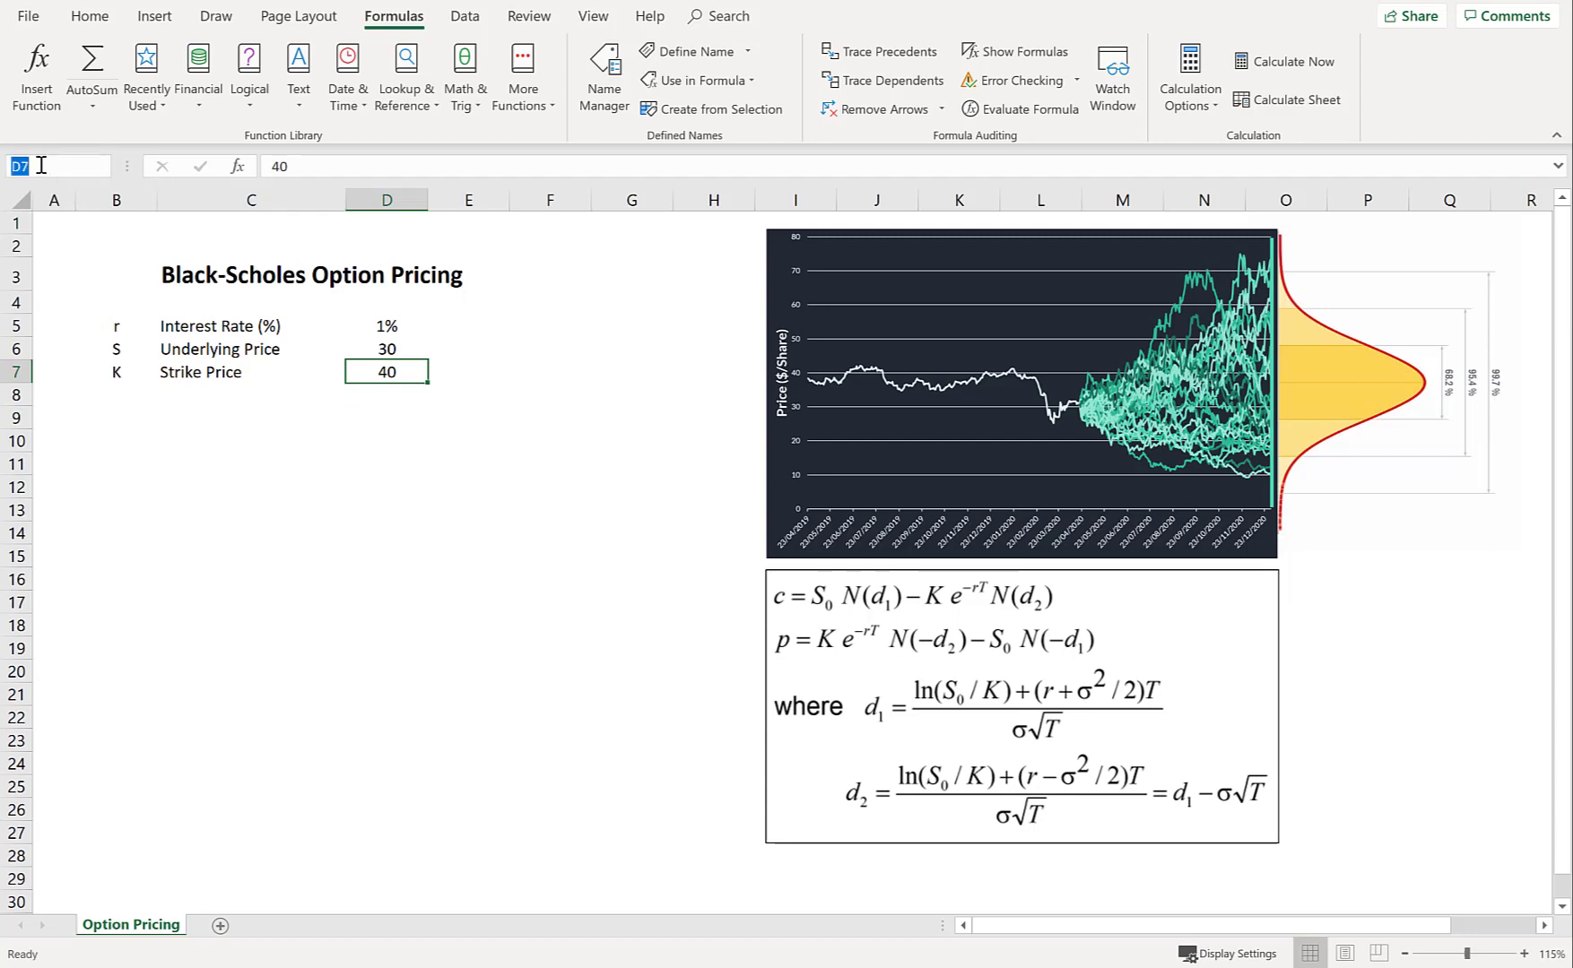
# - Finish naming D7 K, then enter the Time to Expiry row with 240 days
pyautogui.write('K')
pyautogui.click(123, 392)
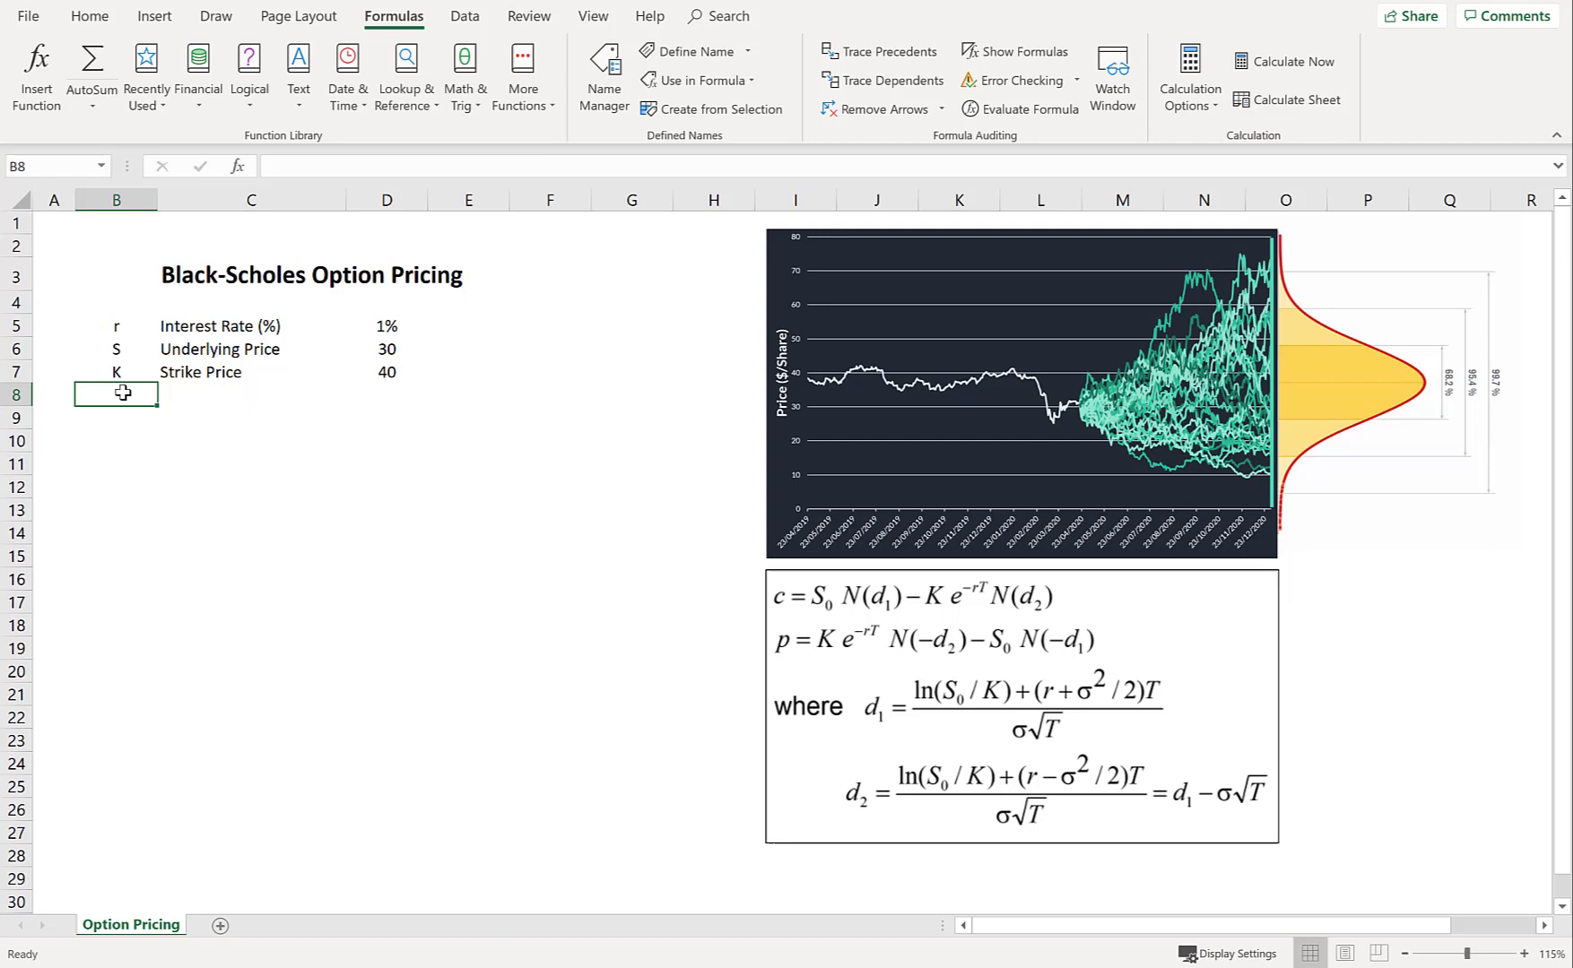
pyautogui.press('Tab')
pyautogui.write('Time')
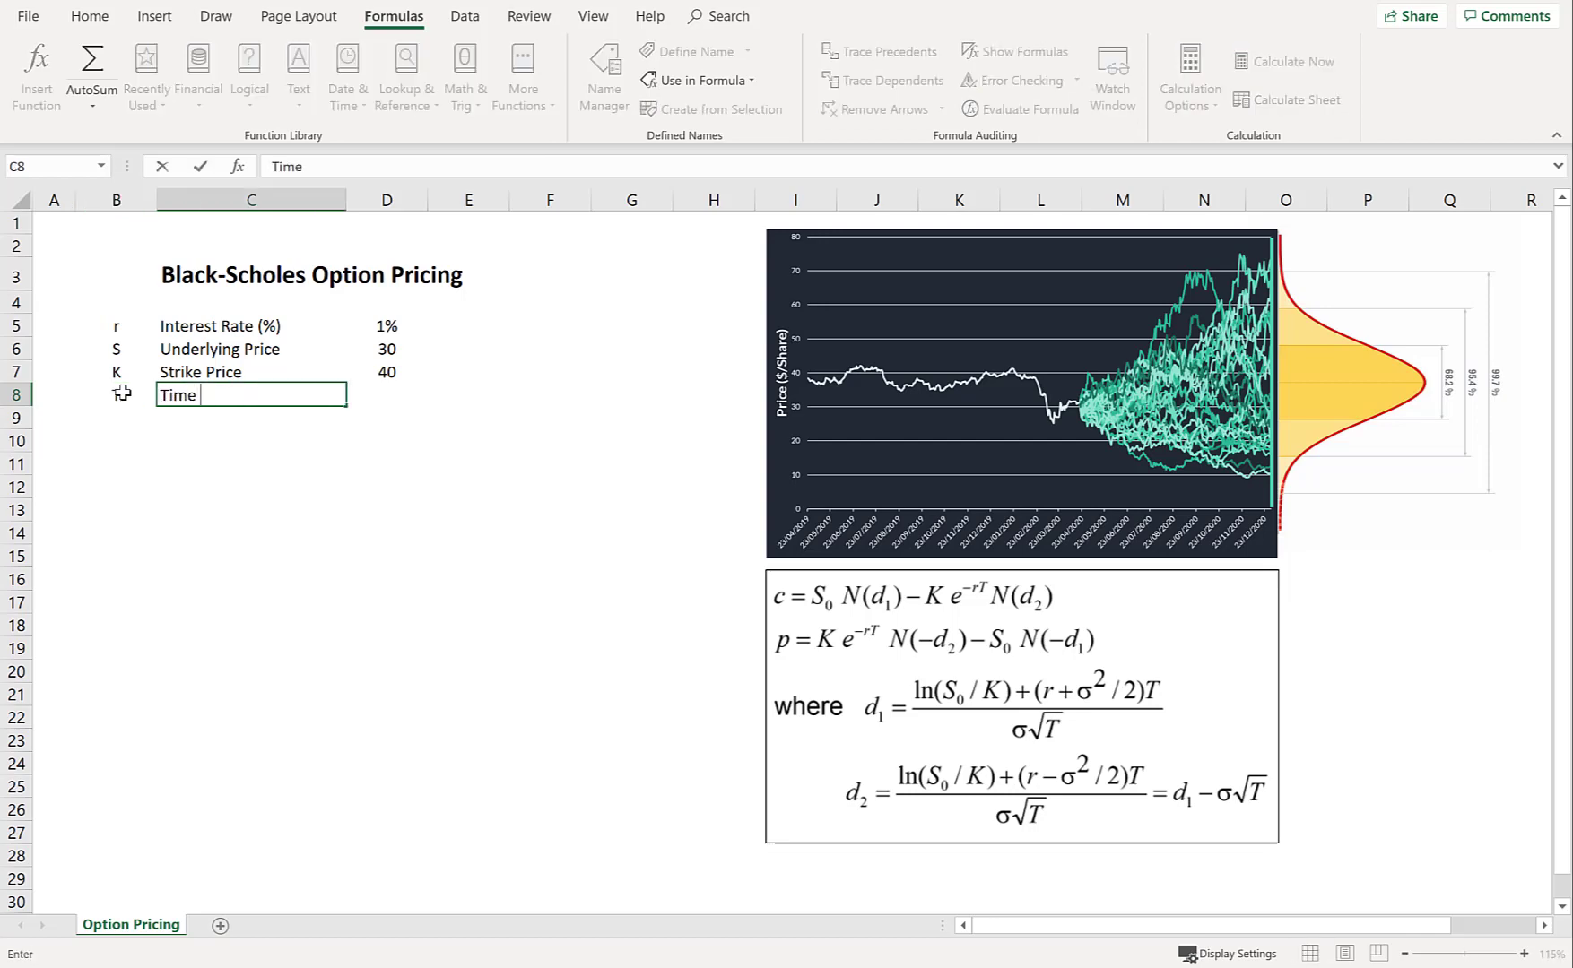
pyautogui.write(' to Expiry')
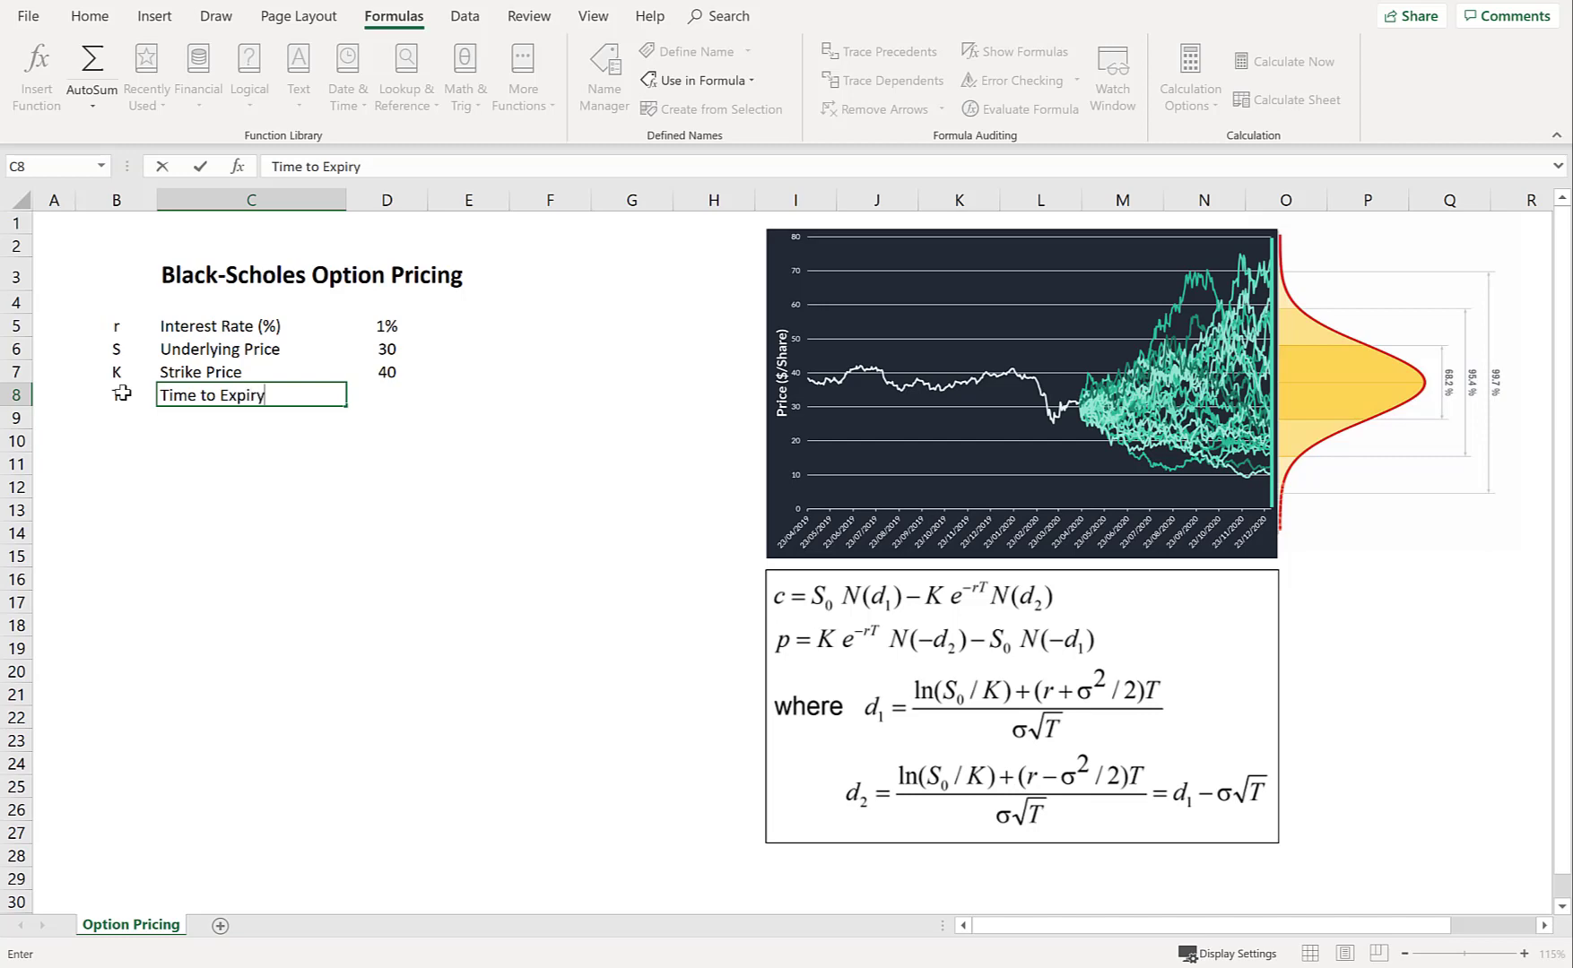
pyautogui.press('Return')
pyautogui.press('Right')
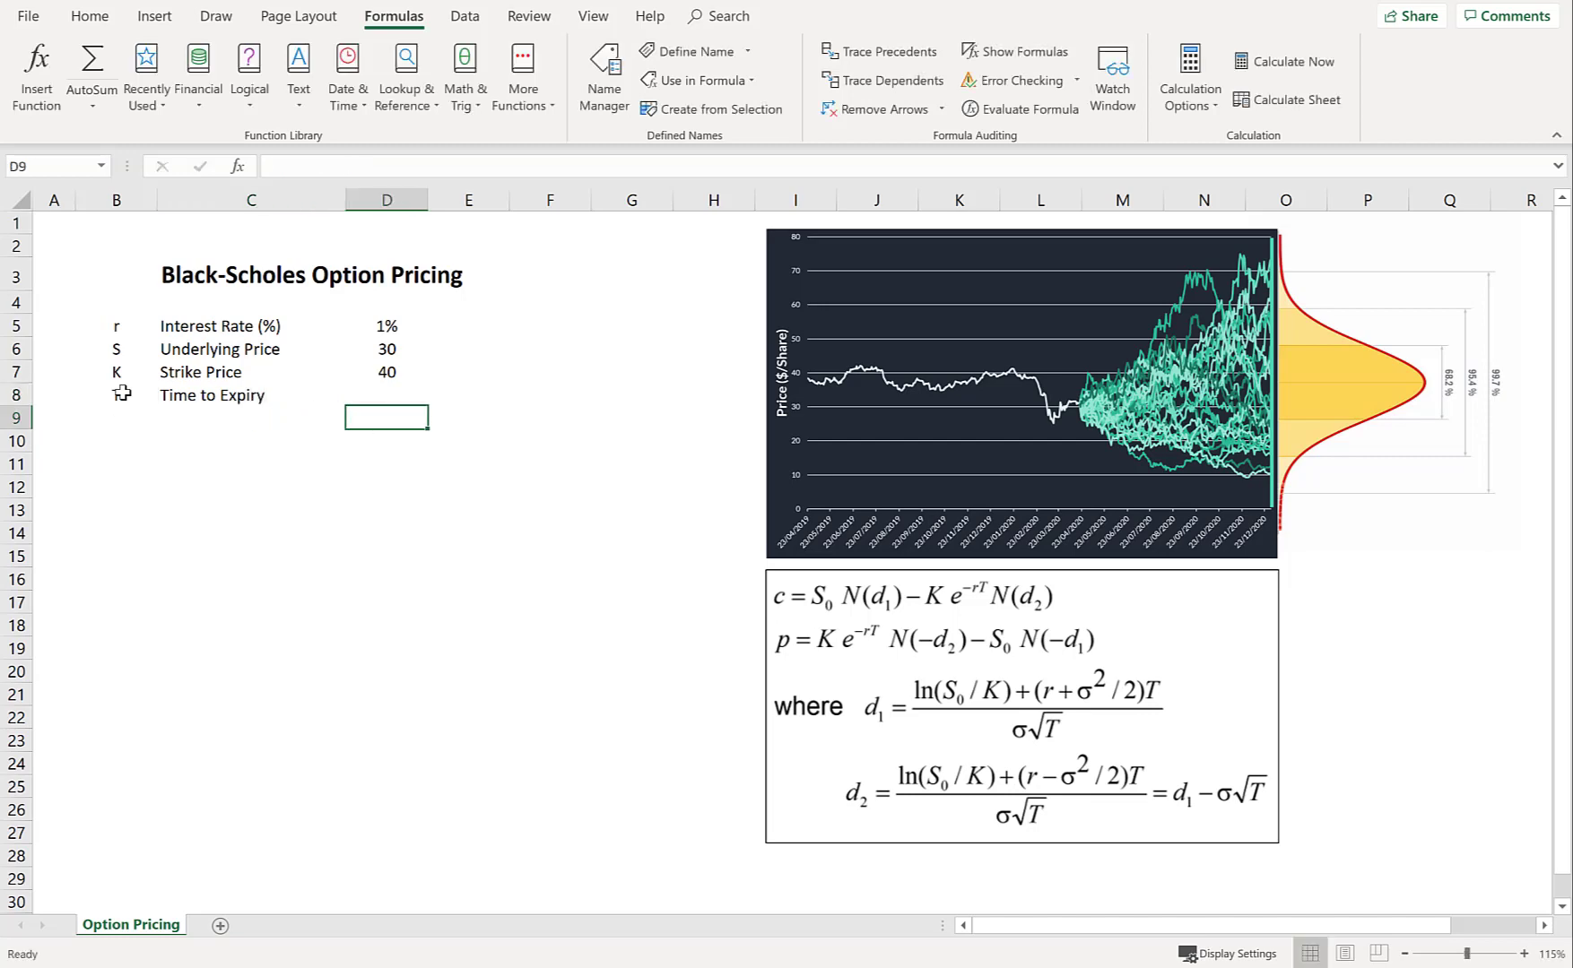
pyautogui.press('Up')
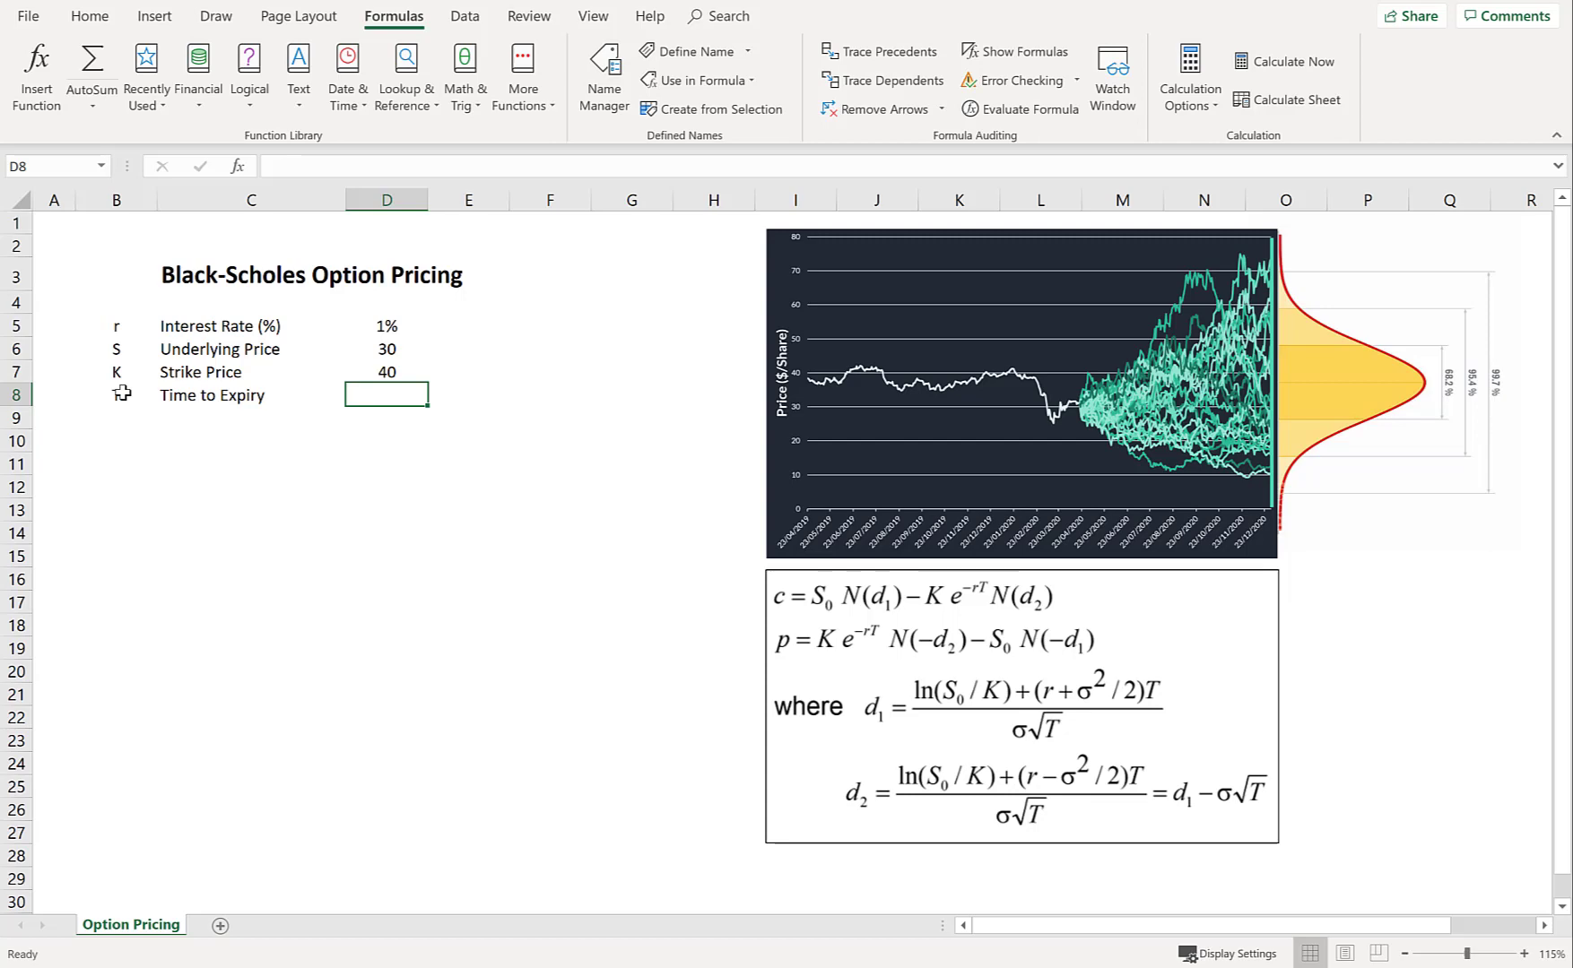
pyautogui.write('240')
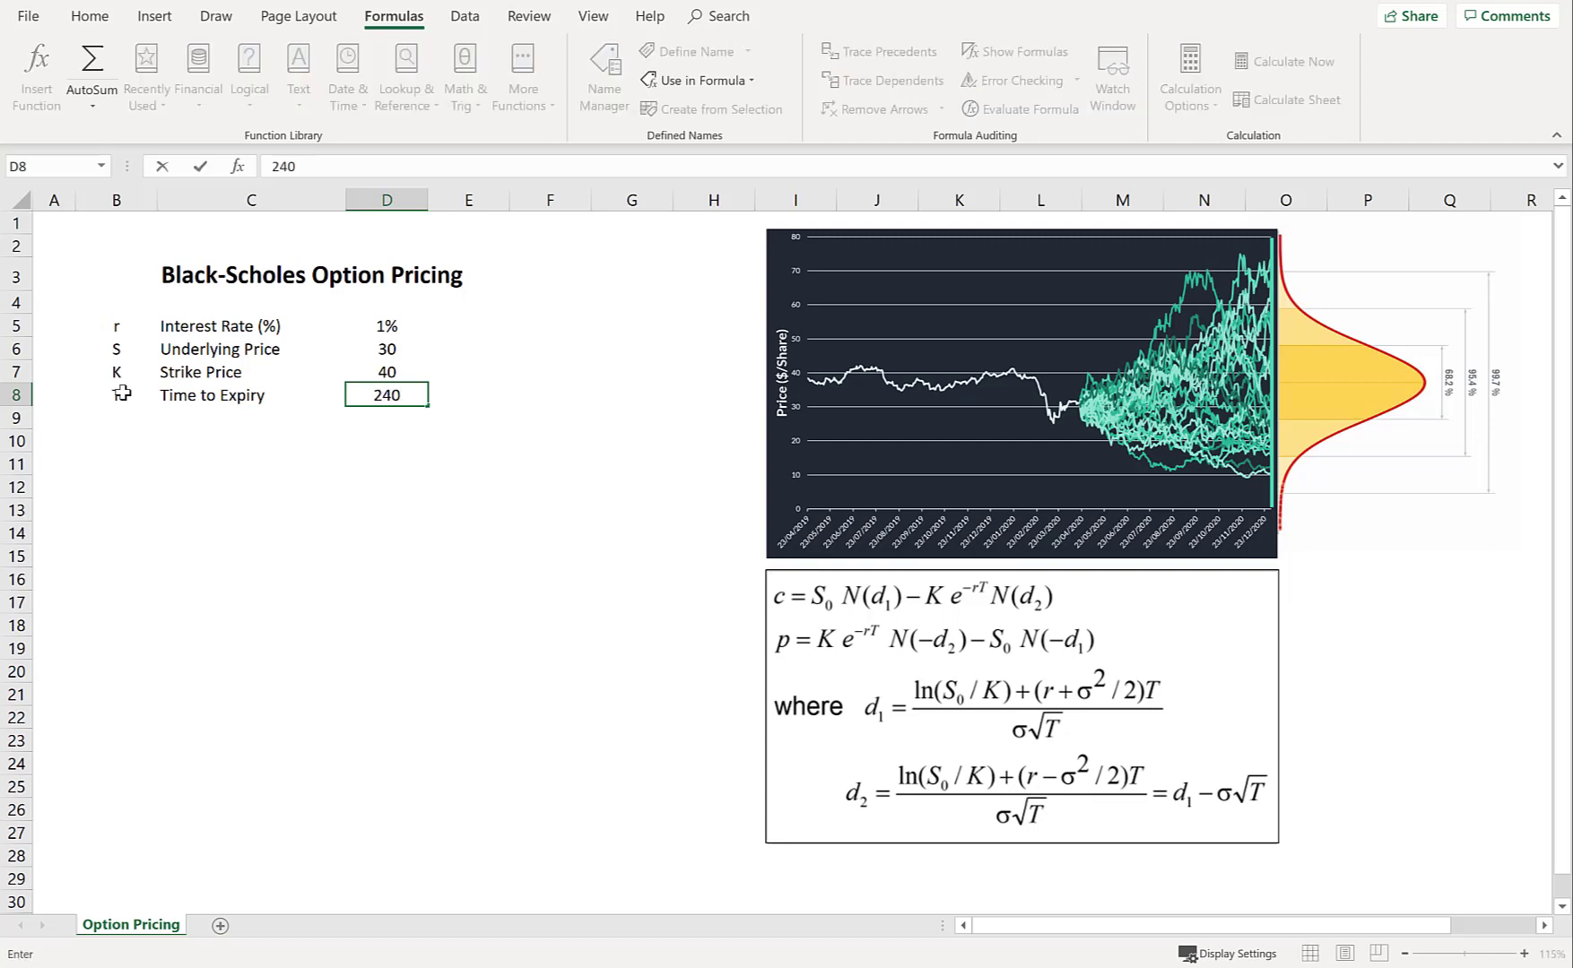
pyautogui.press('Right')
pyautogui.write('day')
pyautogui.press('Right')
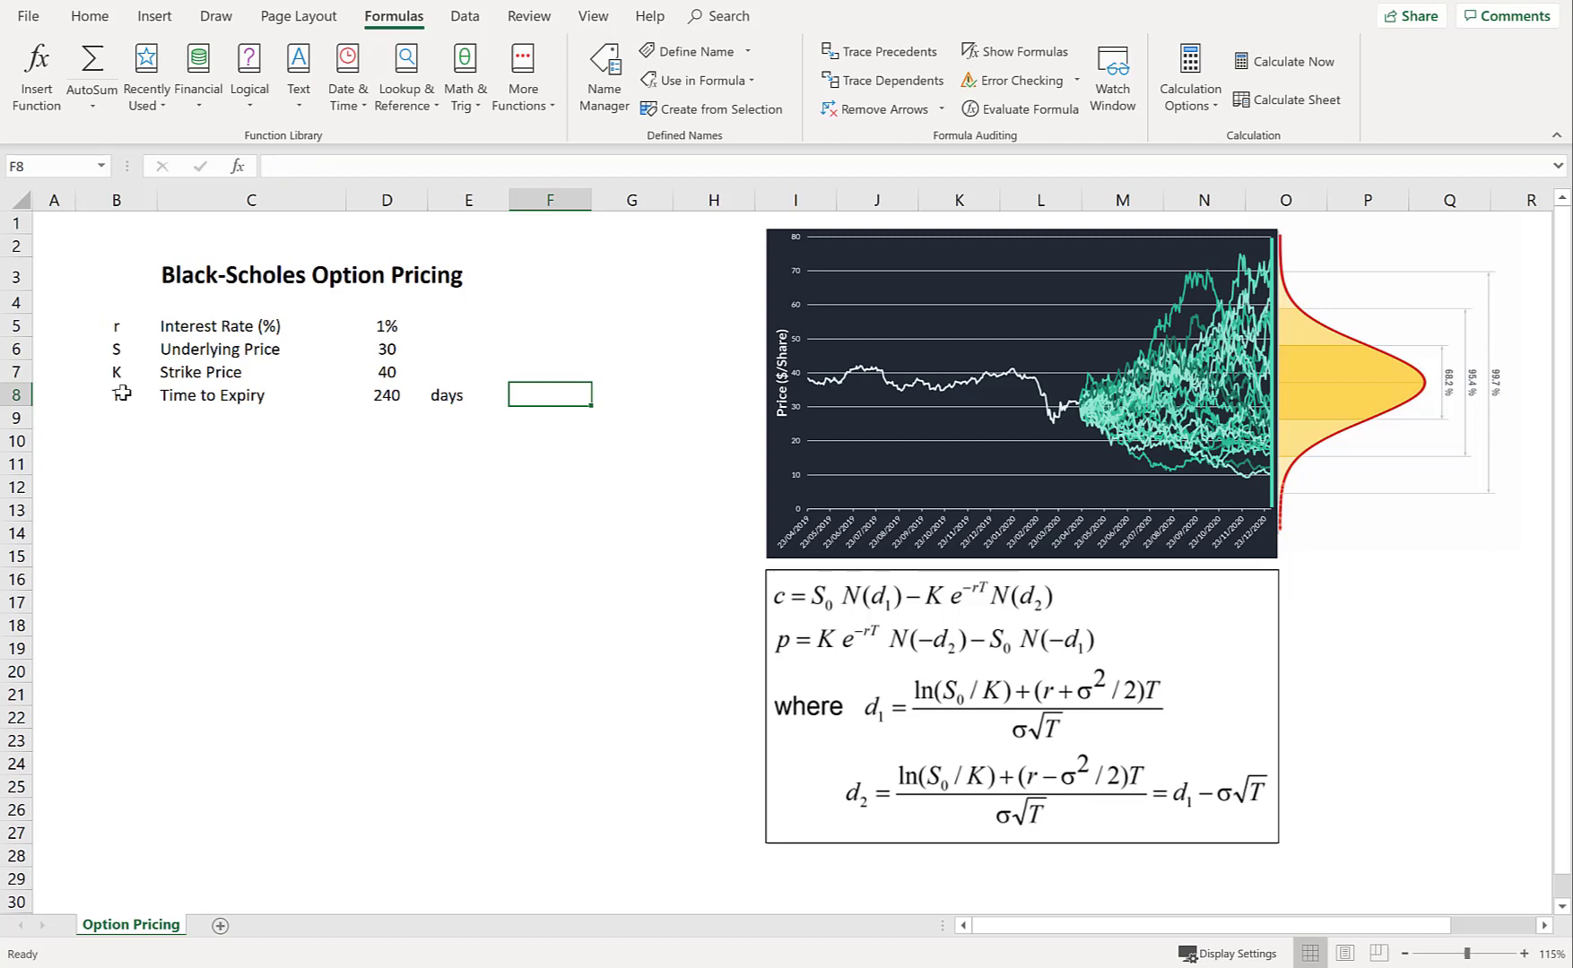
# - Convert days to years in F8 with =D8/365, label it years, and name F8 T
pyautogui.write('=')
pyautogui.press('Left')
pyautogui.press('Left')
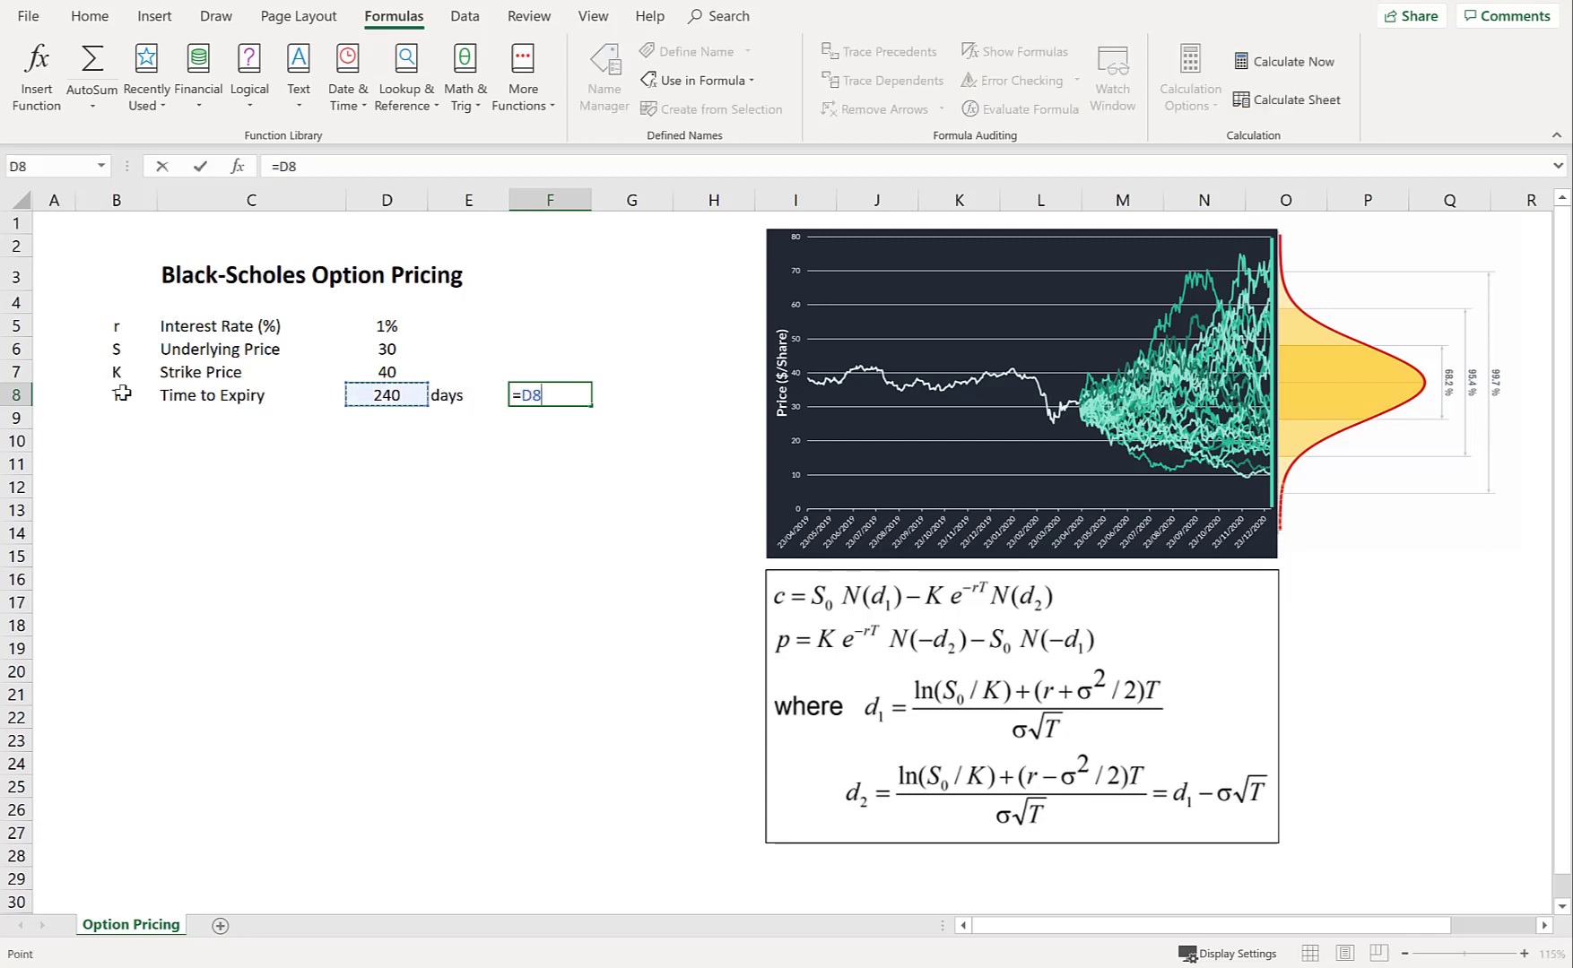
pyautogui.write('/365')
pyautogui.press('Return')
pyautogui.press('Up')
pyautogui.press('Right')
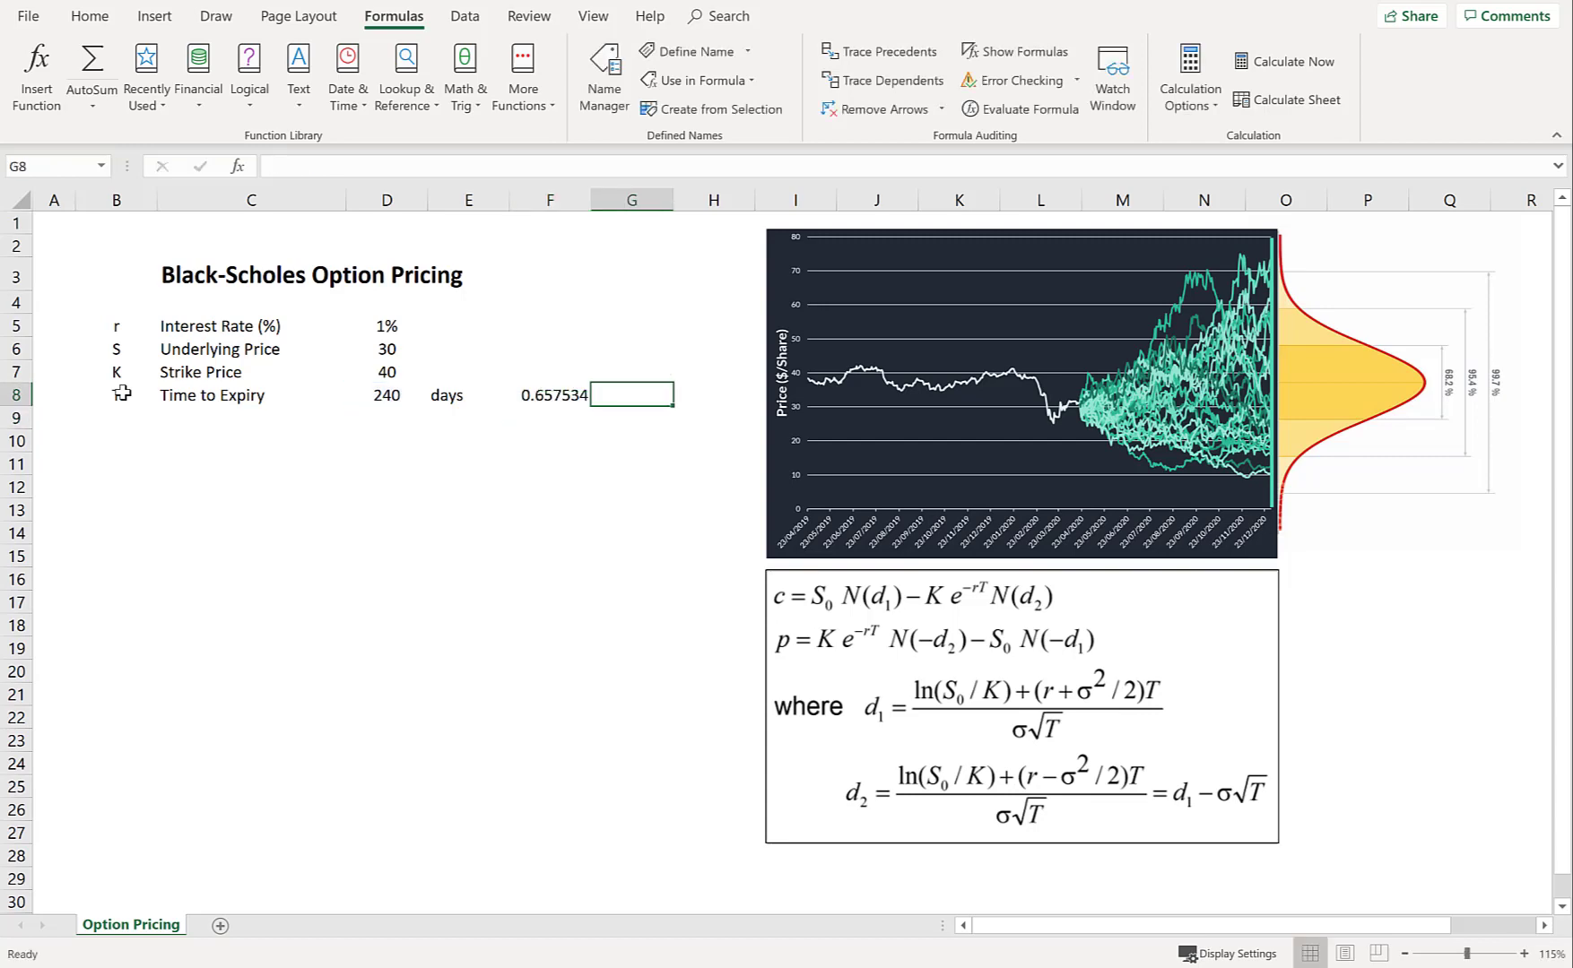
pyautogui.write('yer')
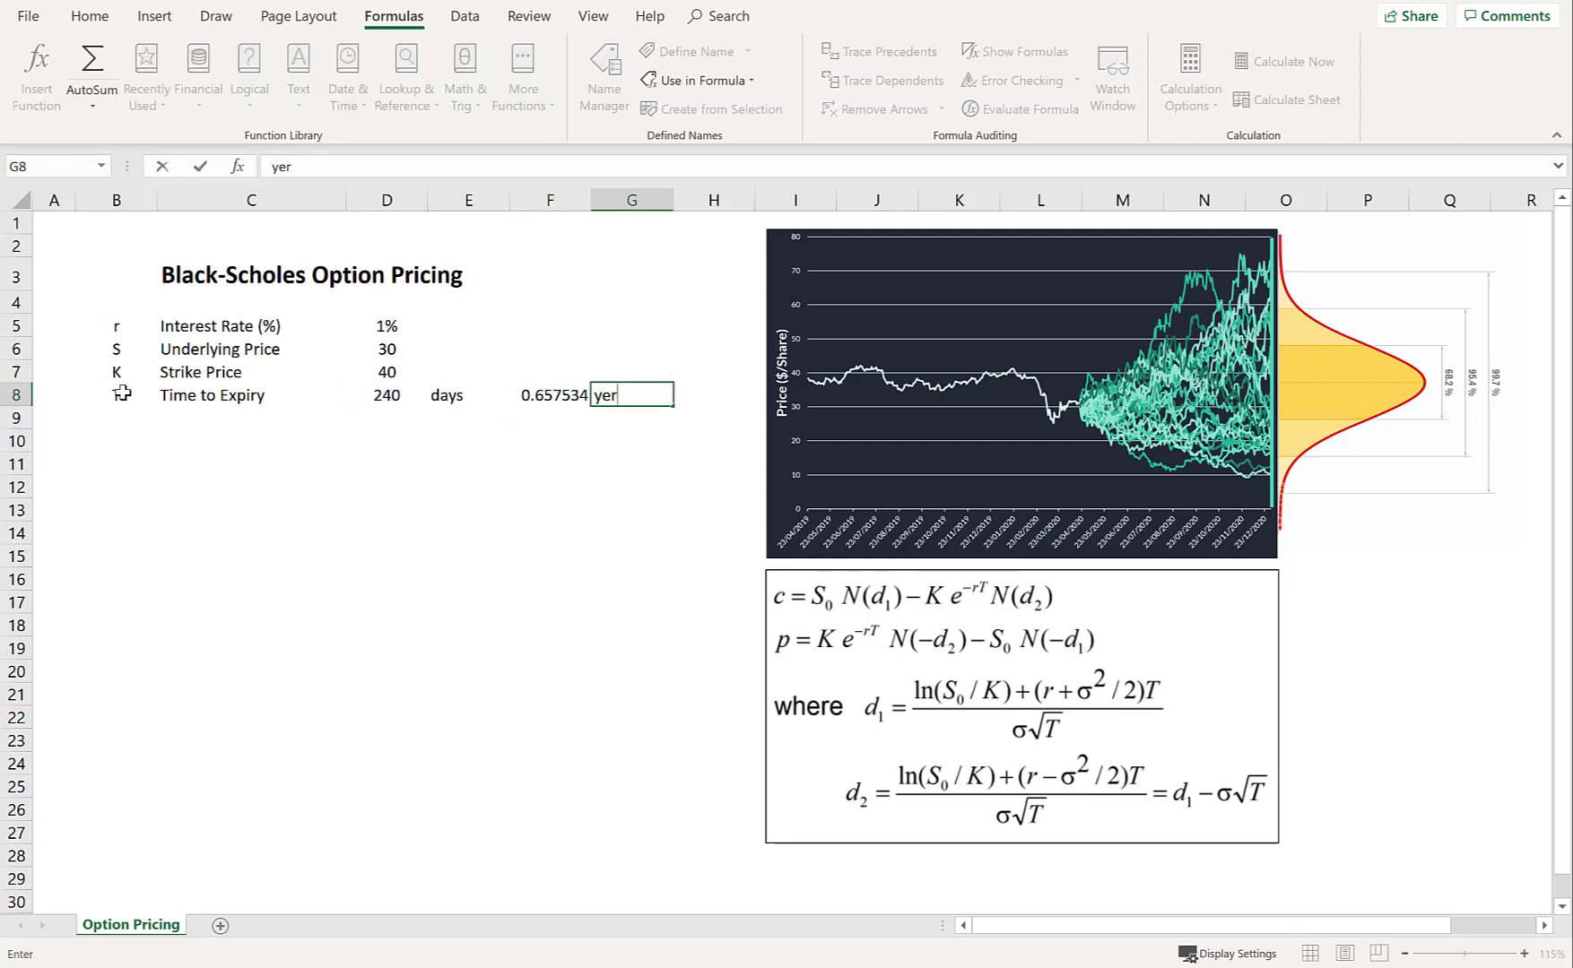
pyautogui.write('rs')
pyautogui.press('Return')
pyautogui.press('Left')
pyautogui.press('Up')
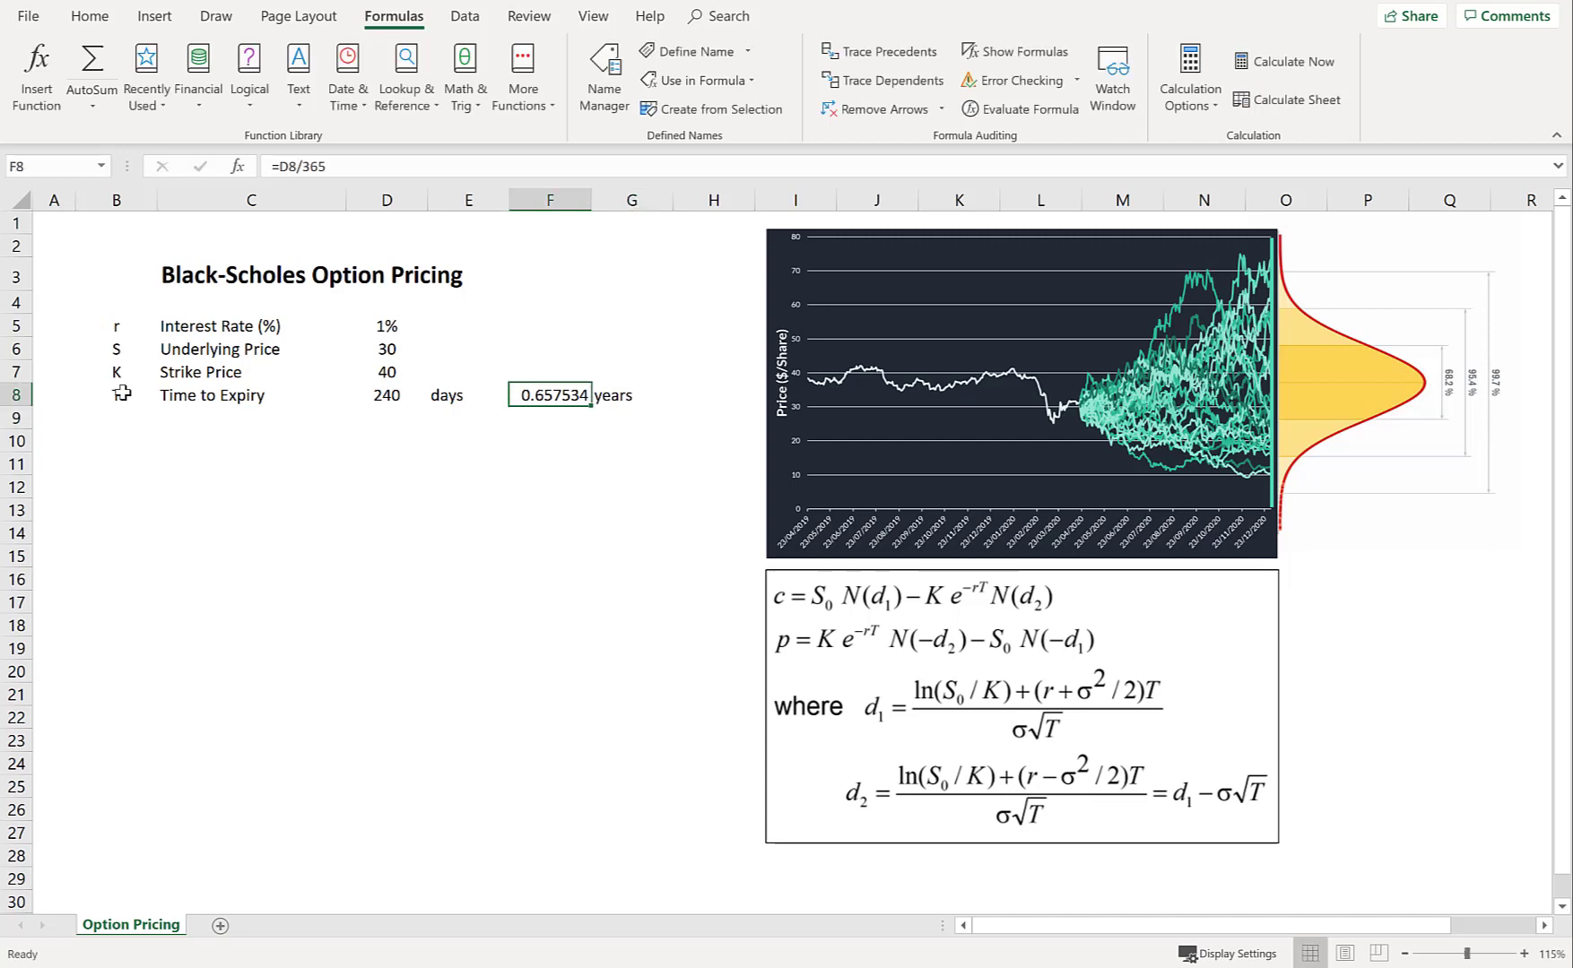
pyautogui.click(68, 167)
pyautogui.write('T')
pyautogui.press('Return')
pyautogui.click(108, 416)
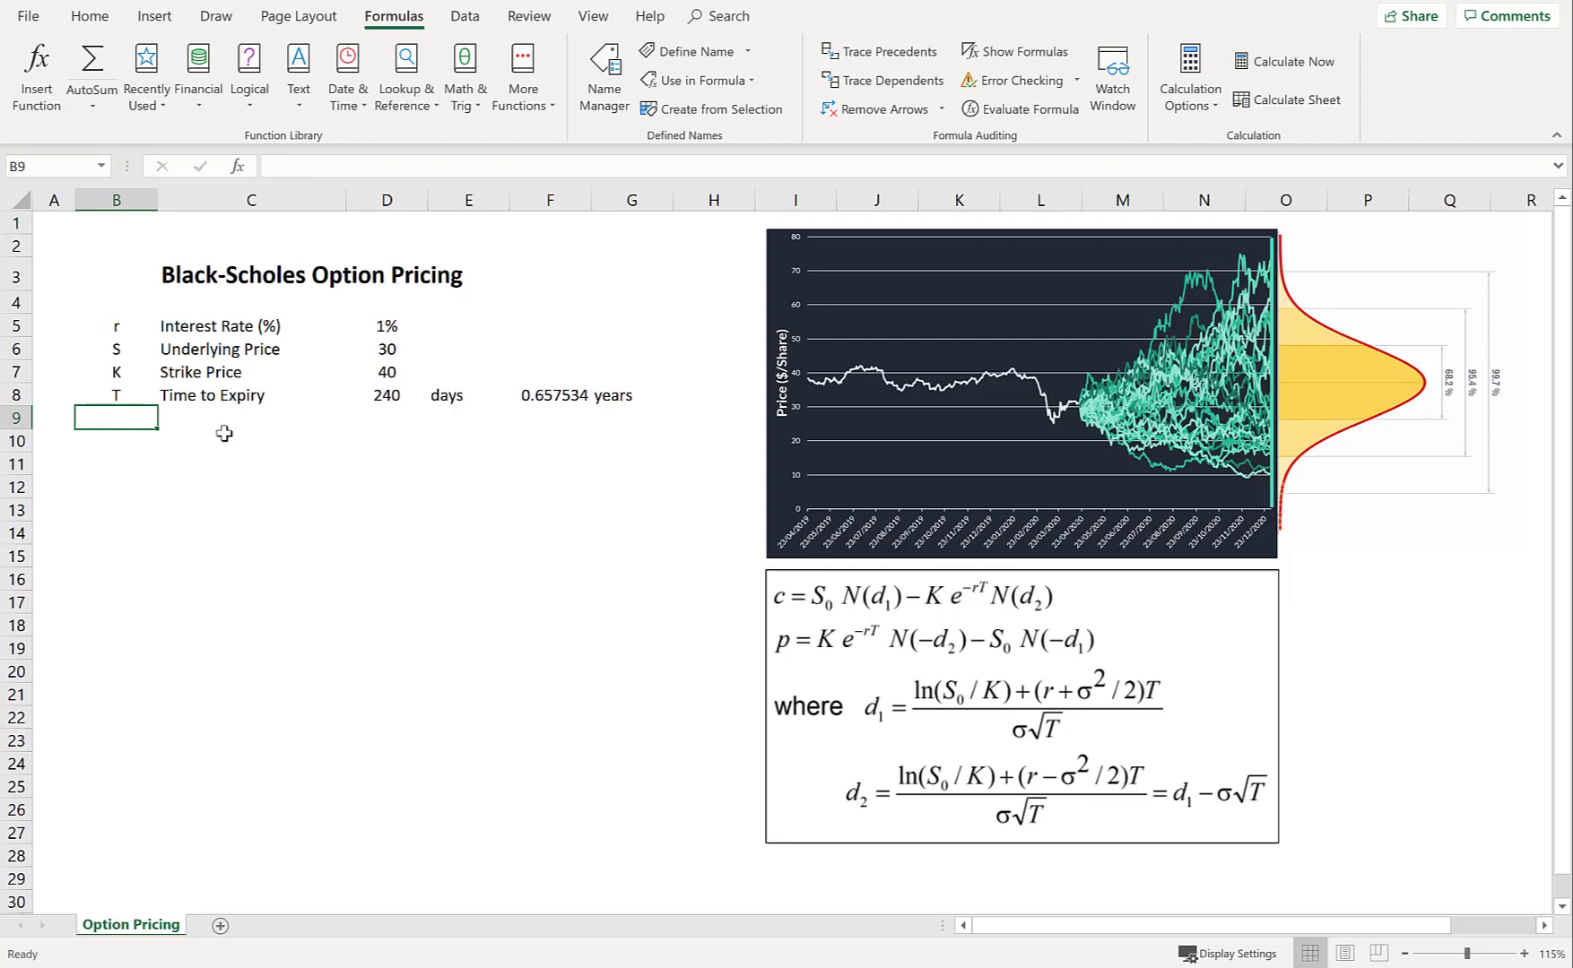
# - Insert the Greek symbol σ into cell B9 from the Symbol dialog
pyautogui.click(216, 16)
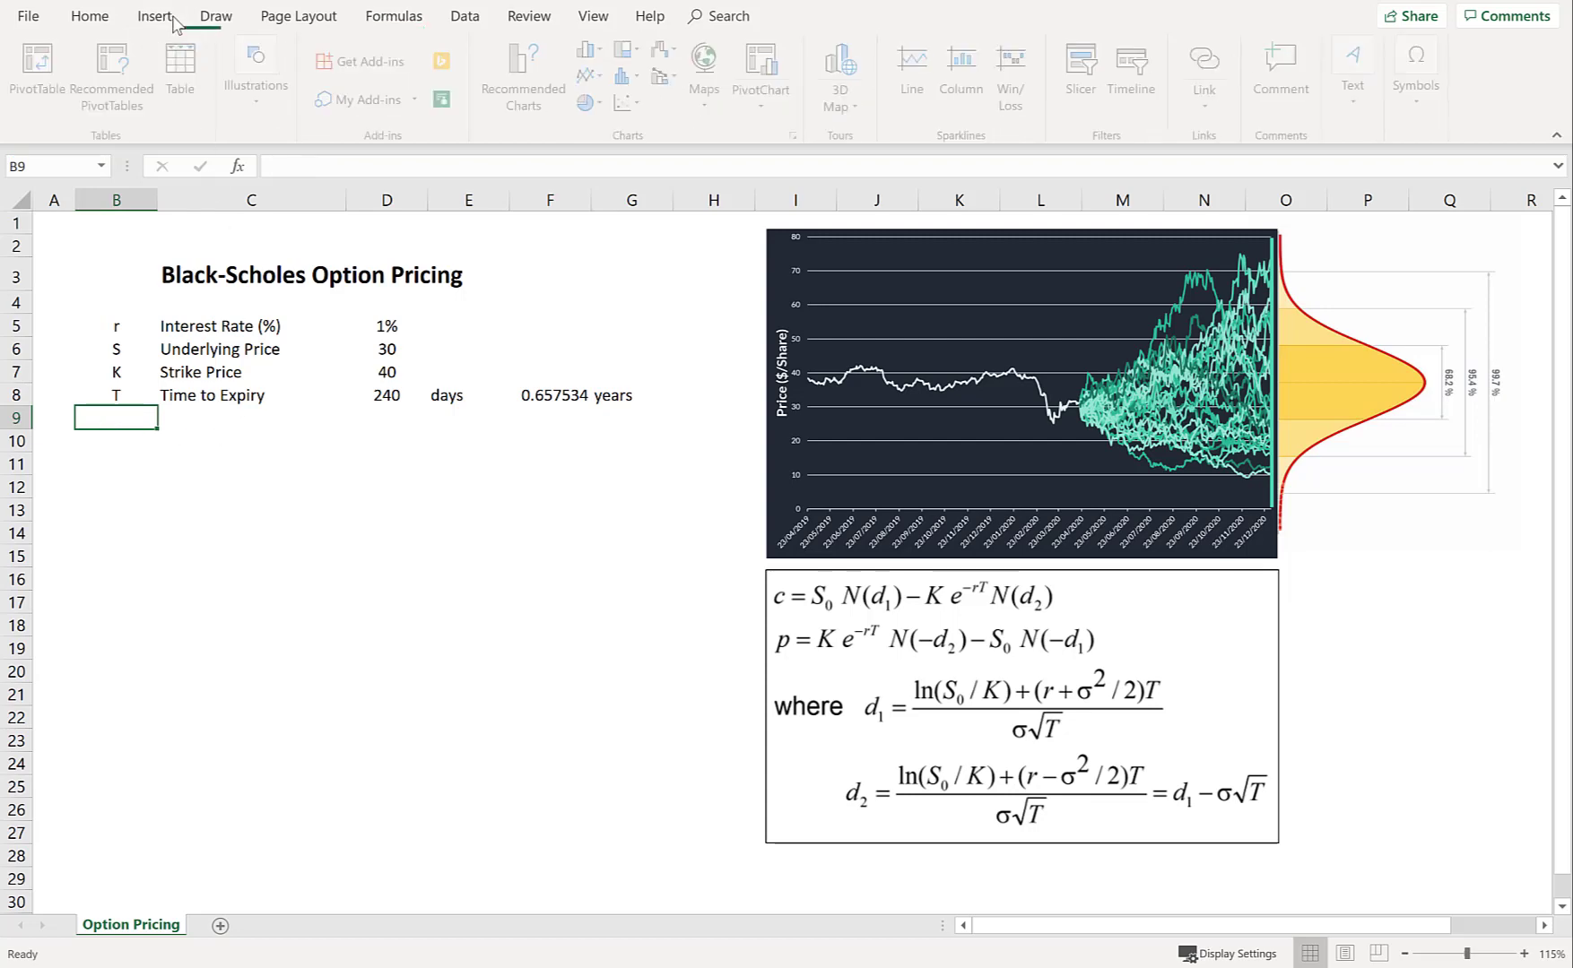
pyautogui.click(154, 16)
pyautogui.click(1418, 67)
pyautogui.click(1476, 179)
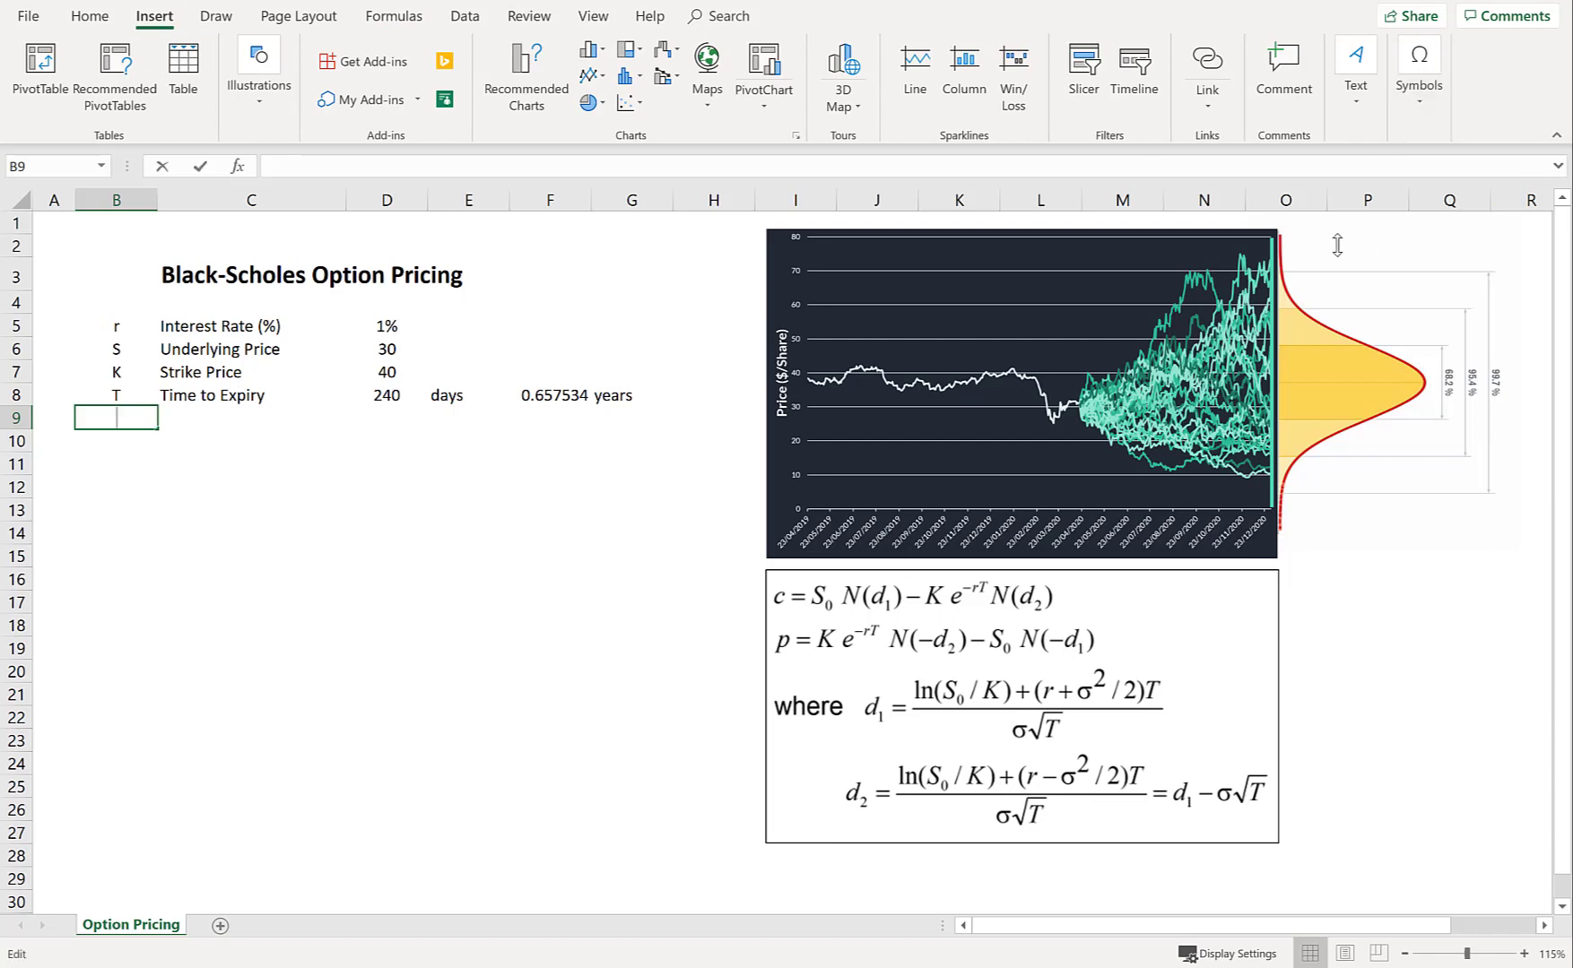
pyautogui.click(655, 517)
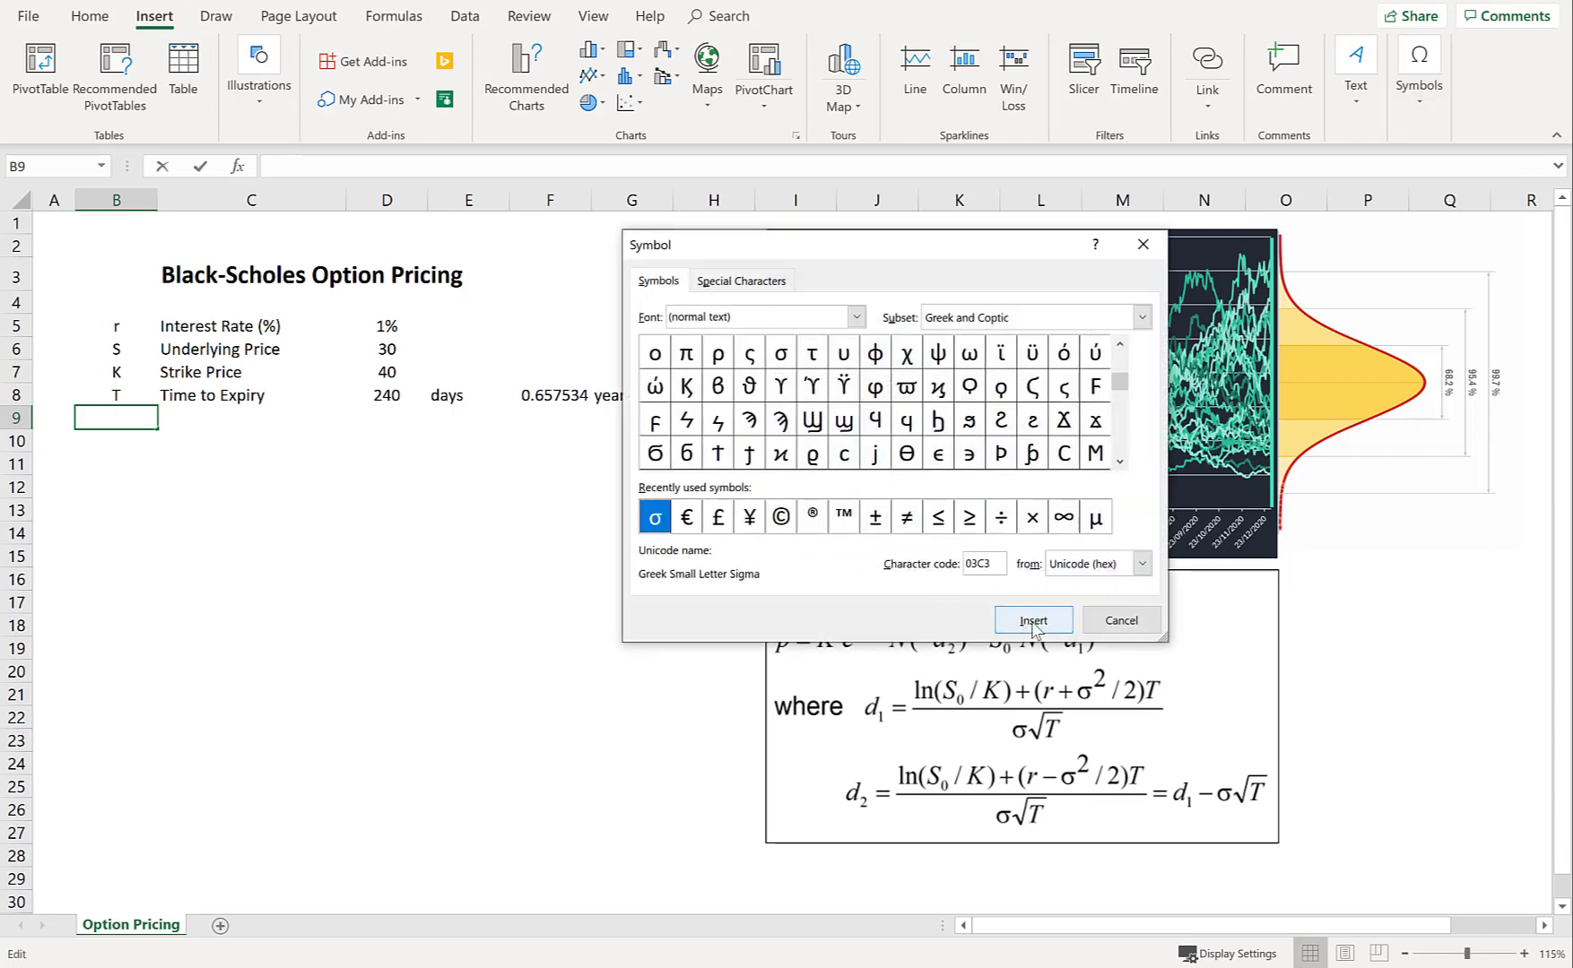
pyautogui.click(1031, 625)
pyautogui.click(1124, 619)
# - Add the label Volatility (%) in C9 and the value 30% in D9
pyautogui.click(237, 416)
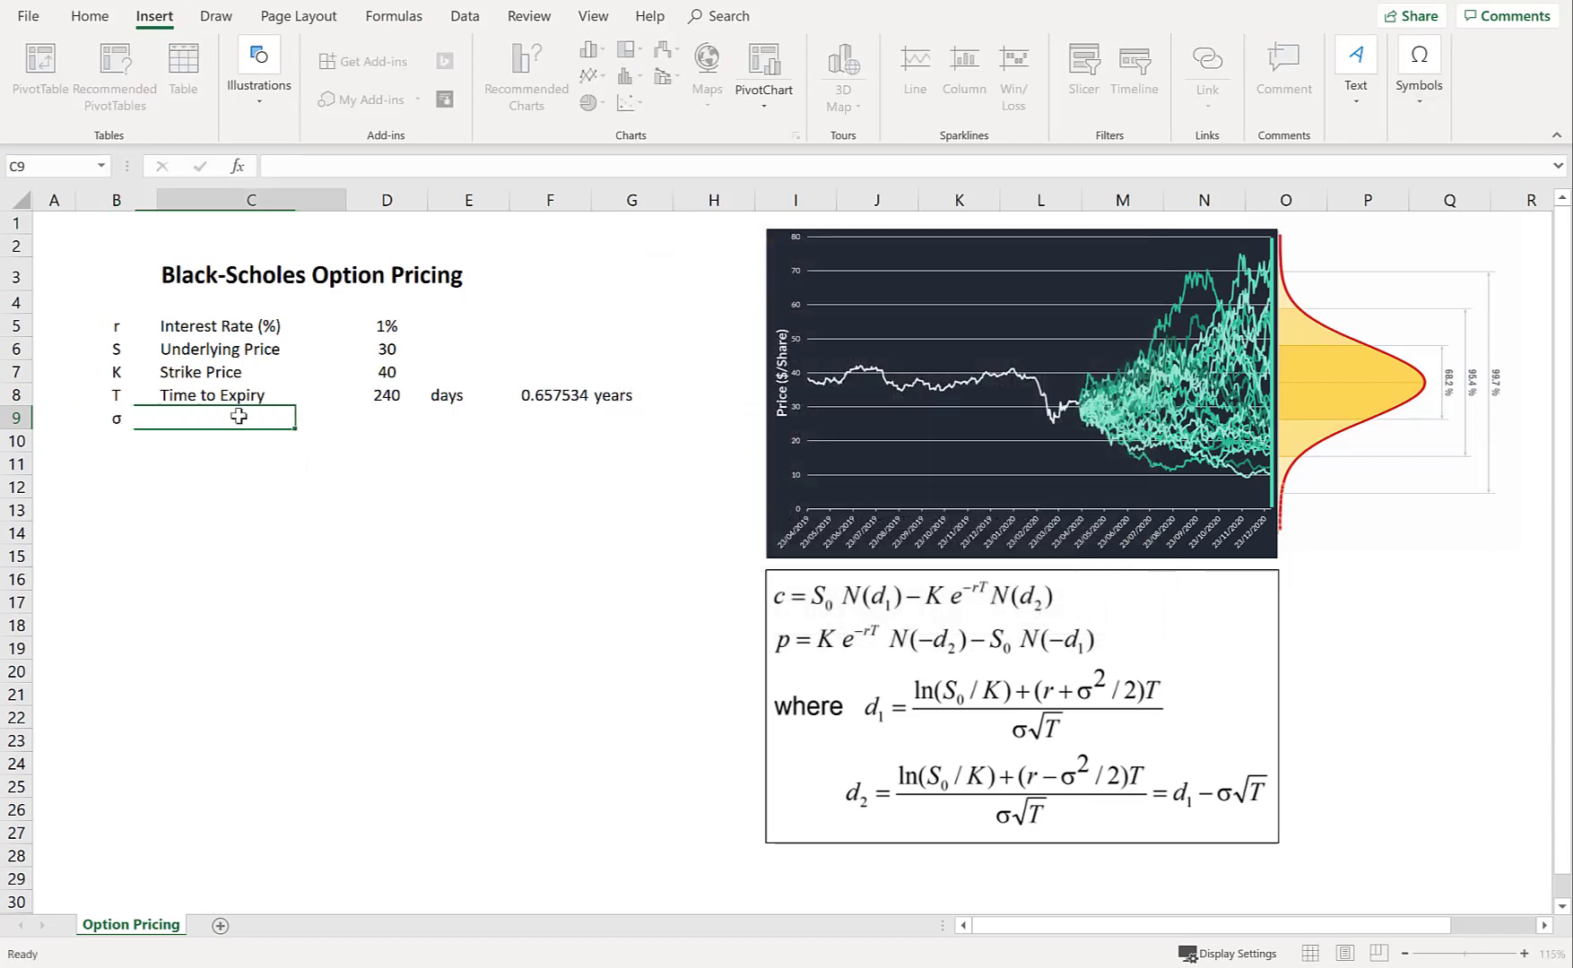
pyautogui.write('Volatili')
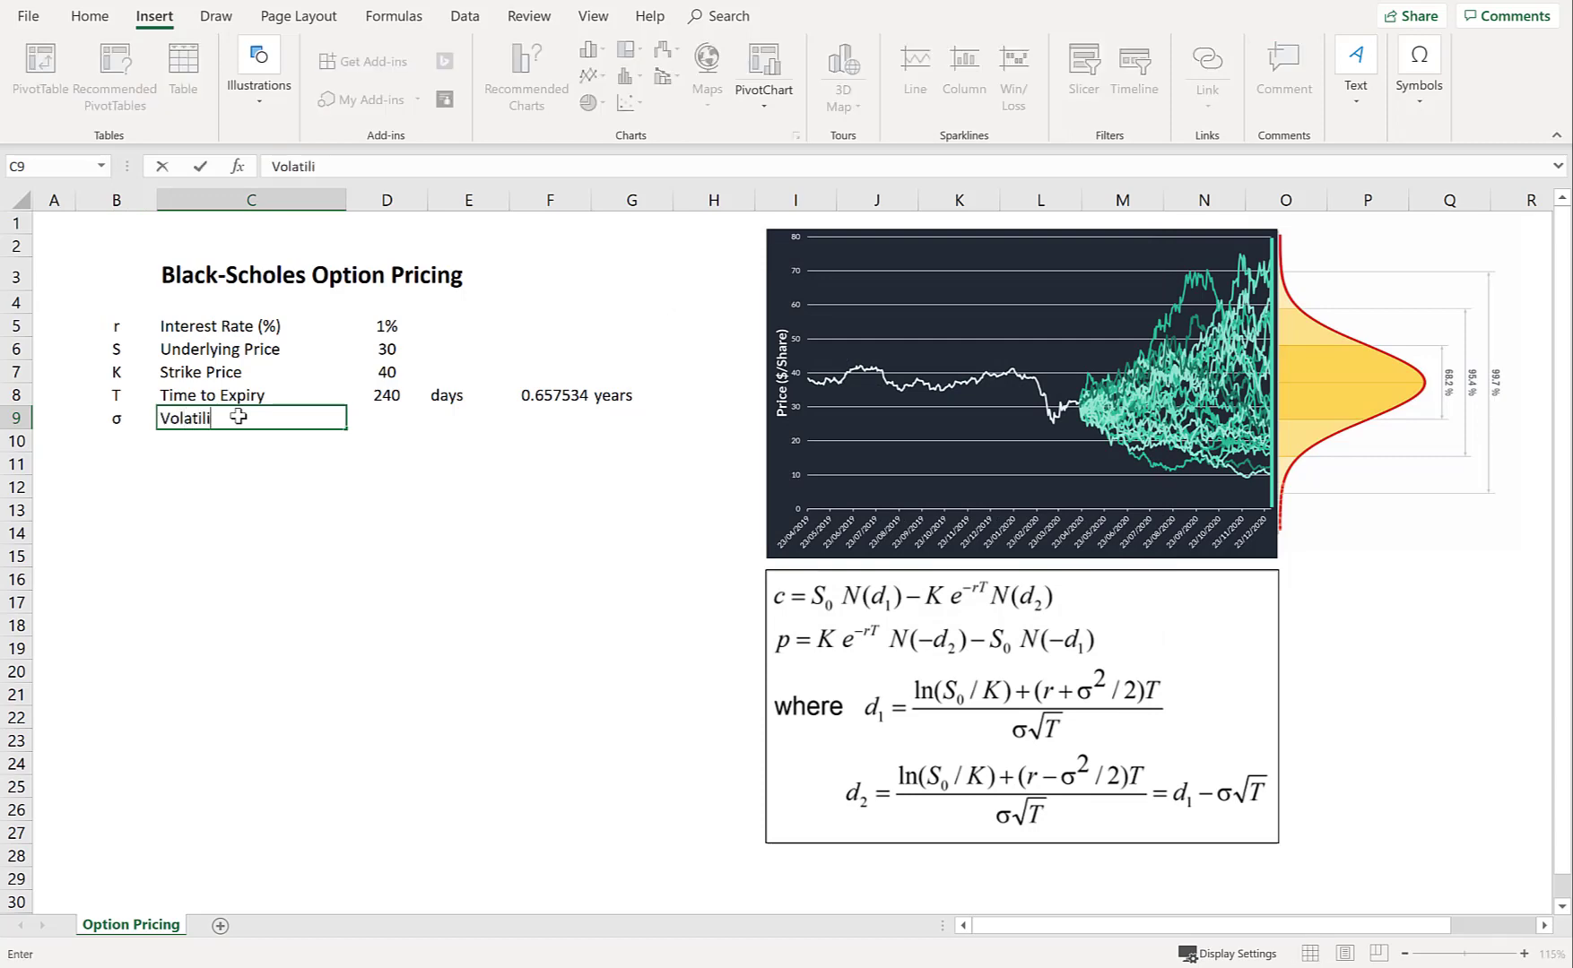
pyautogui.write('ty (%)')
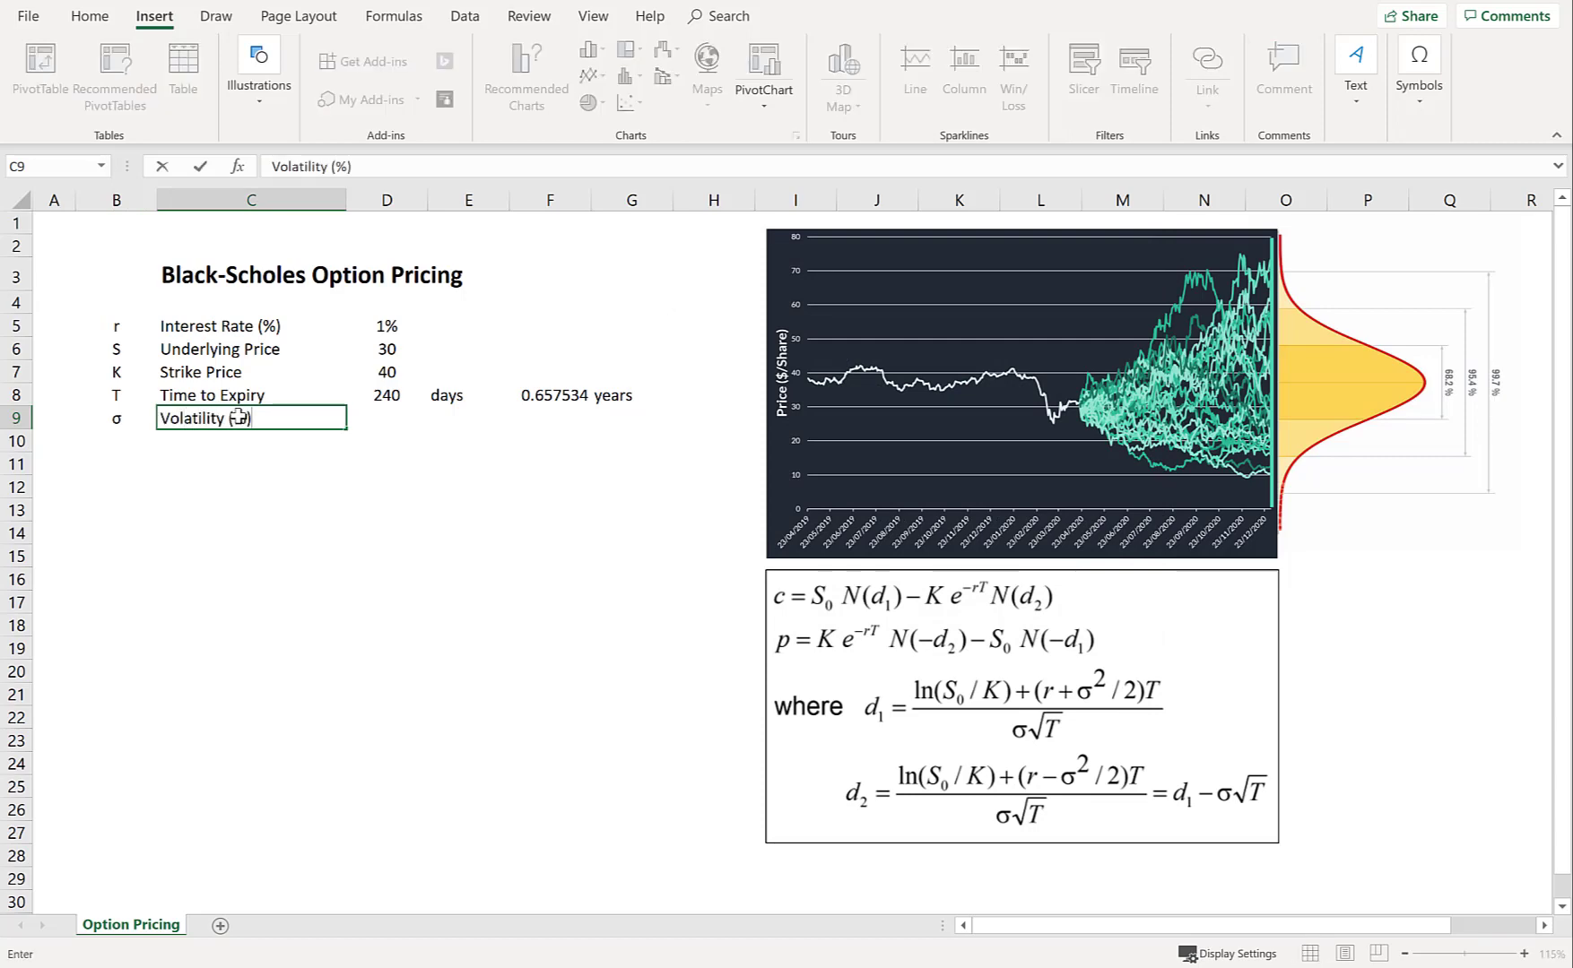
pyautogui.press('Tab')
pyautogui.write('30%')
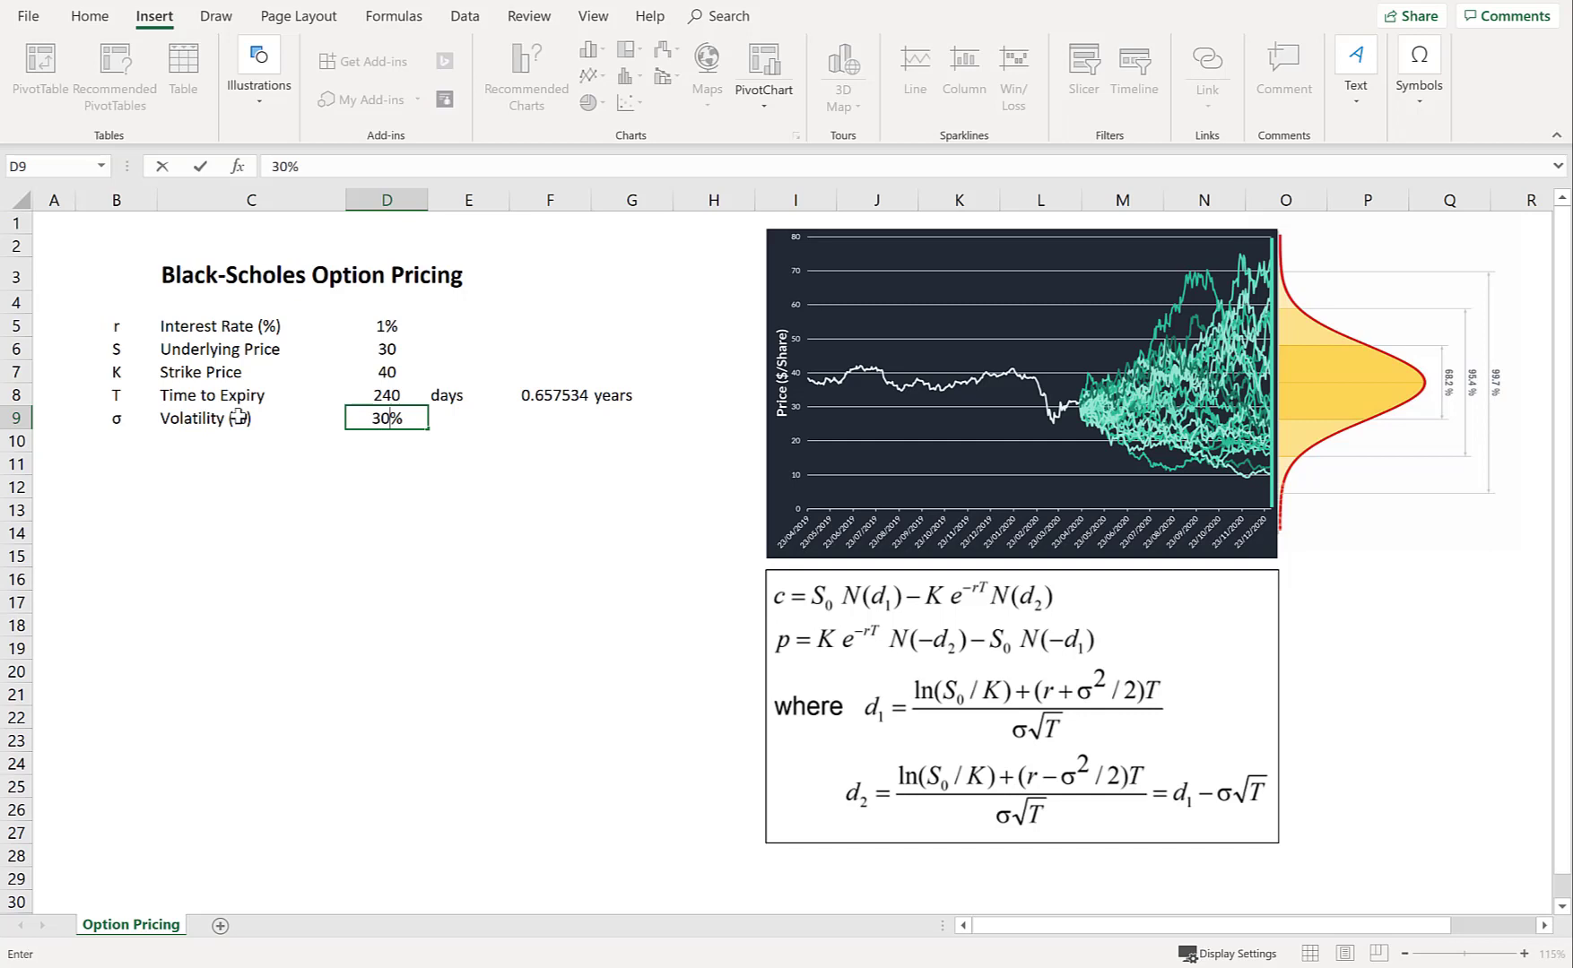
pyautogui.press('Return')
pyautogui.press('Left')
pyautogui.press('Up')
pyautogui.press('Right')
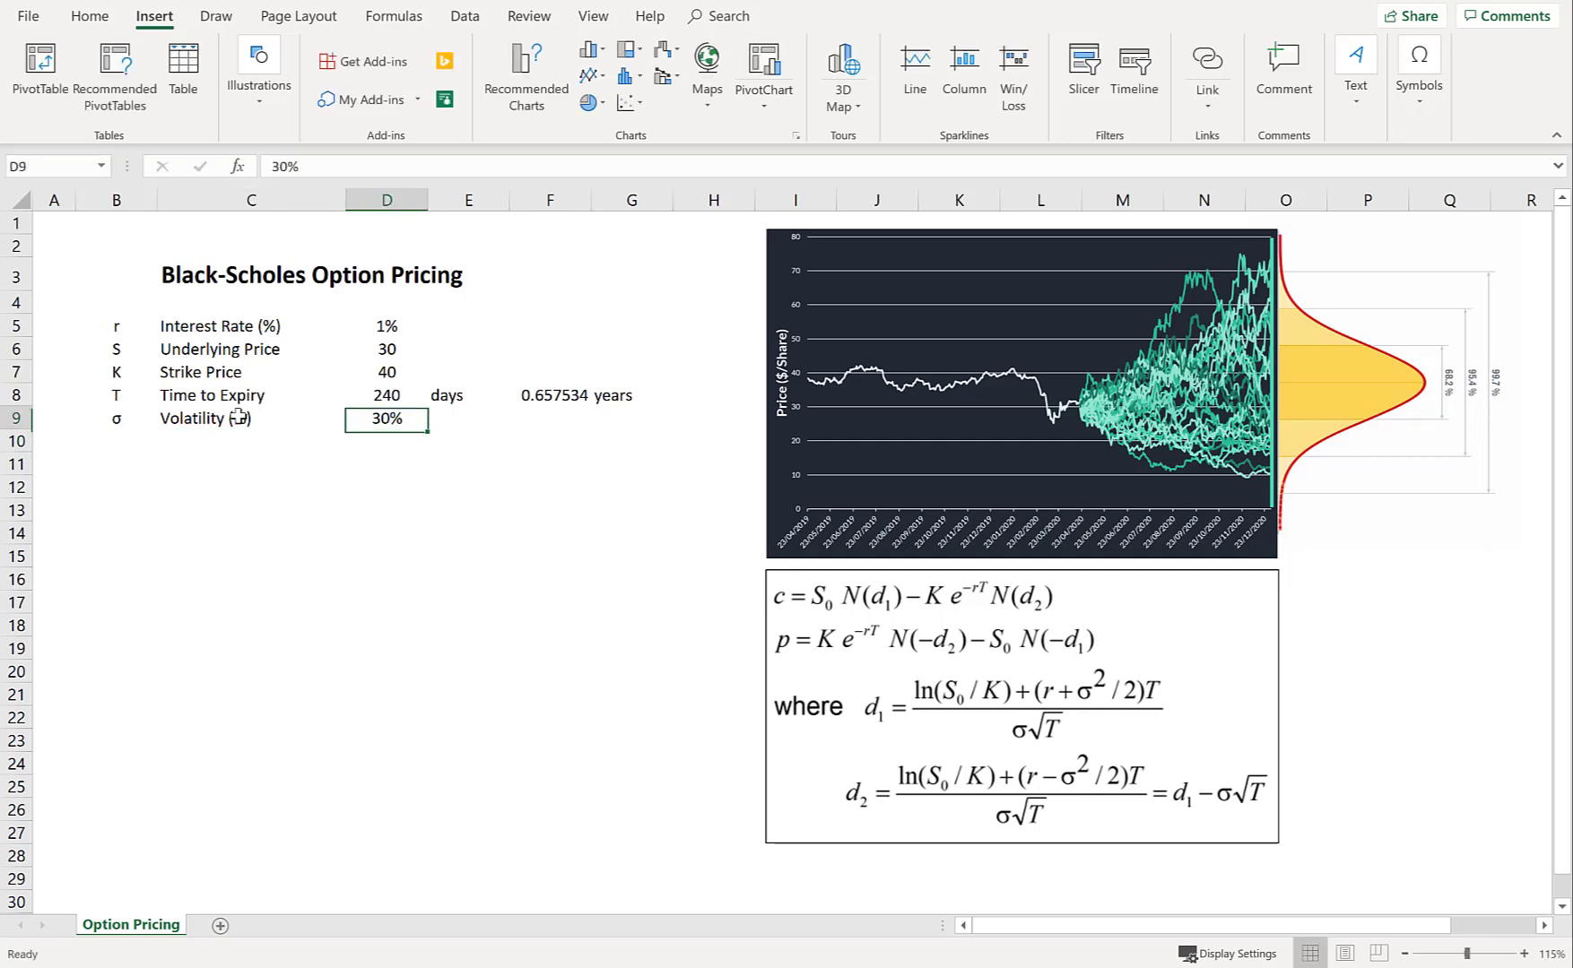
# - Name the volatility cell D9 sigma and add a Calculation heading in B11
pyautogui.click(43, 164)
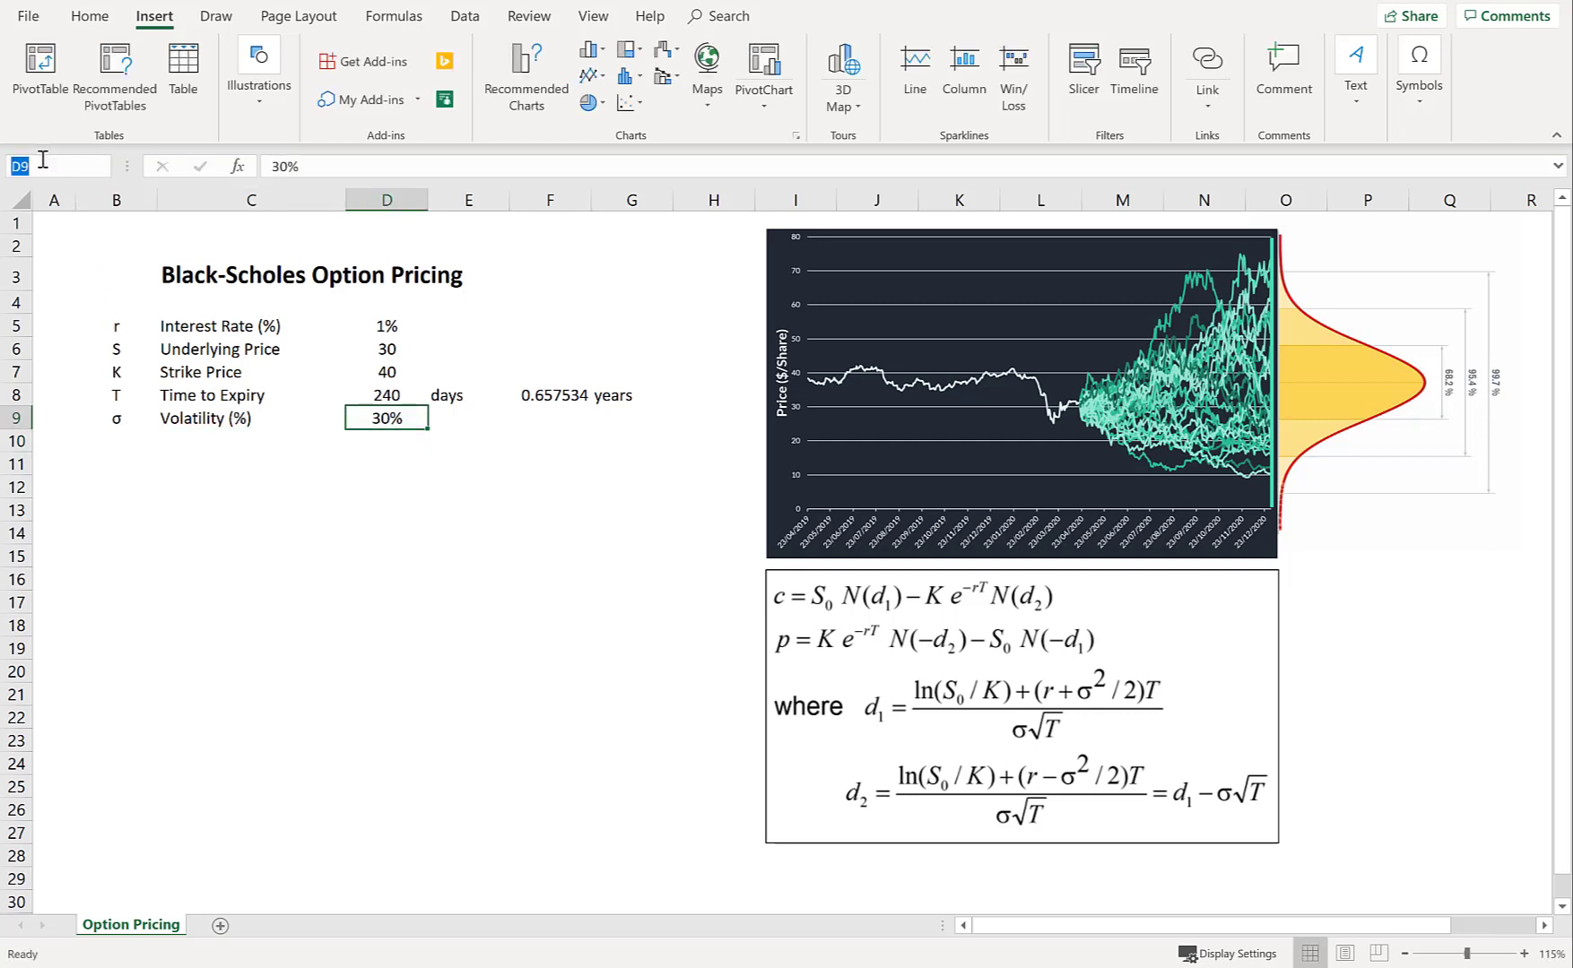
pyautogui.write('sigma')
pyautogui.press('Return')
pyautogui.click(165, 457)
pyautogui.click(128, 462)
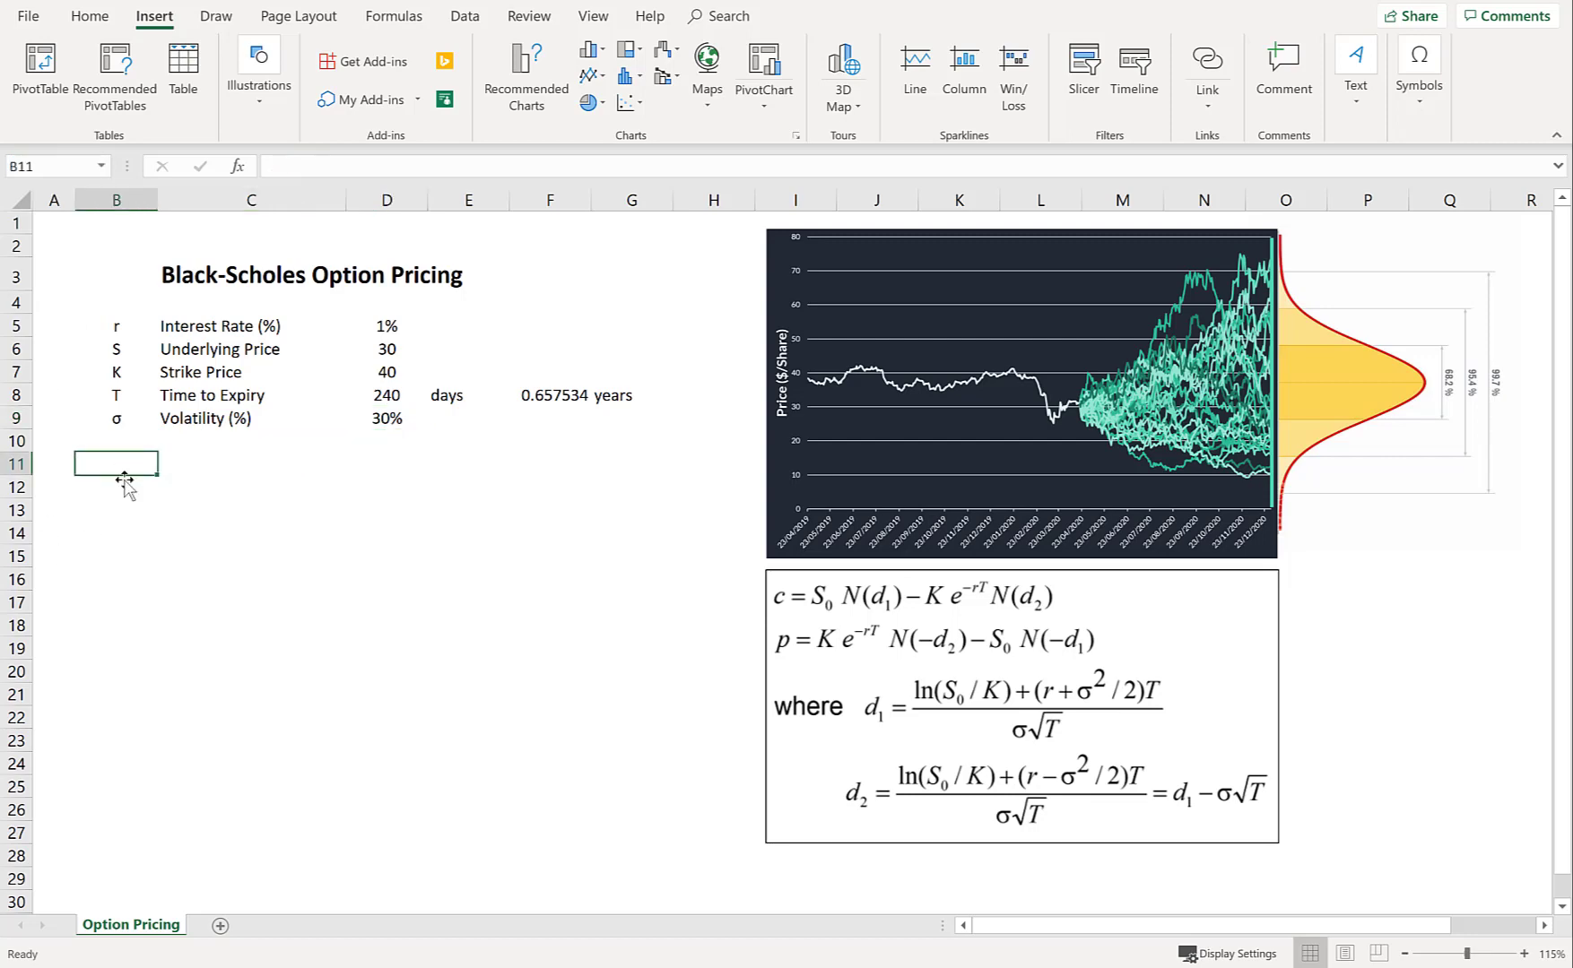
pyautogui.click(127, 483)
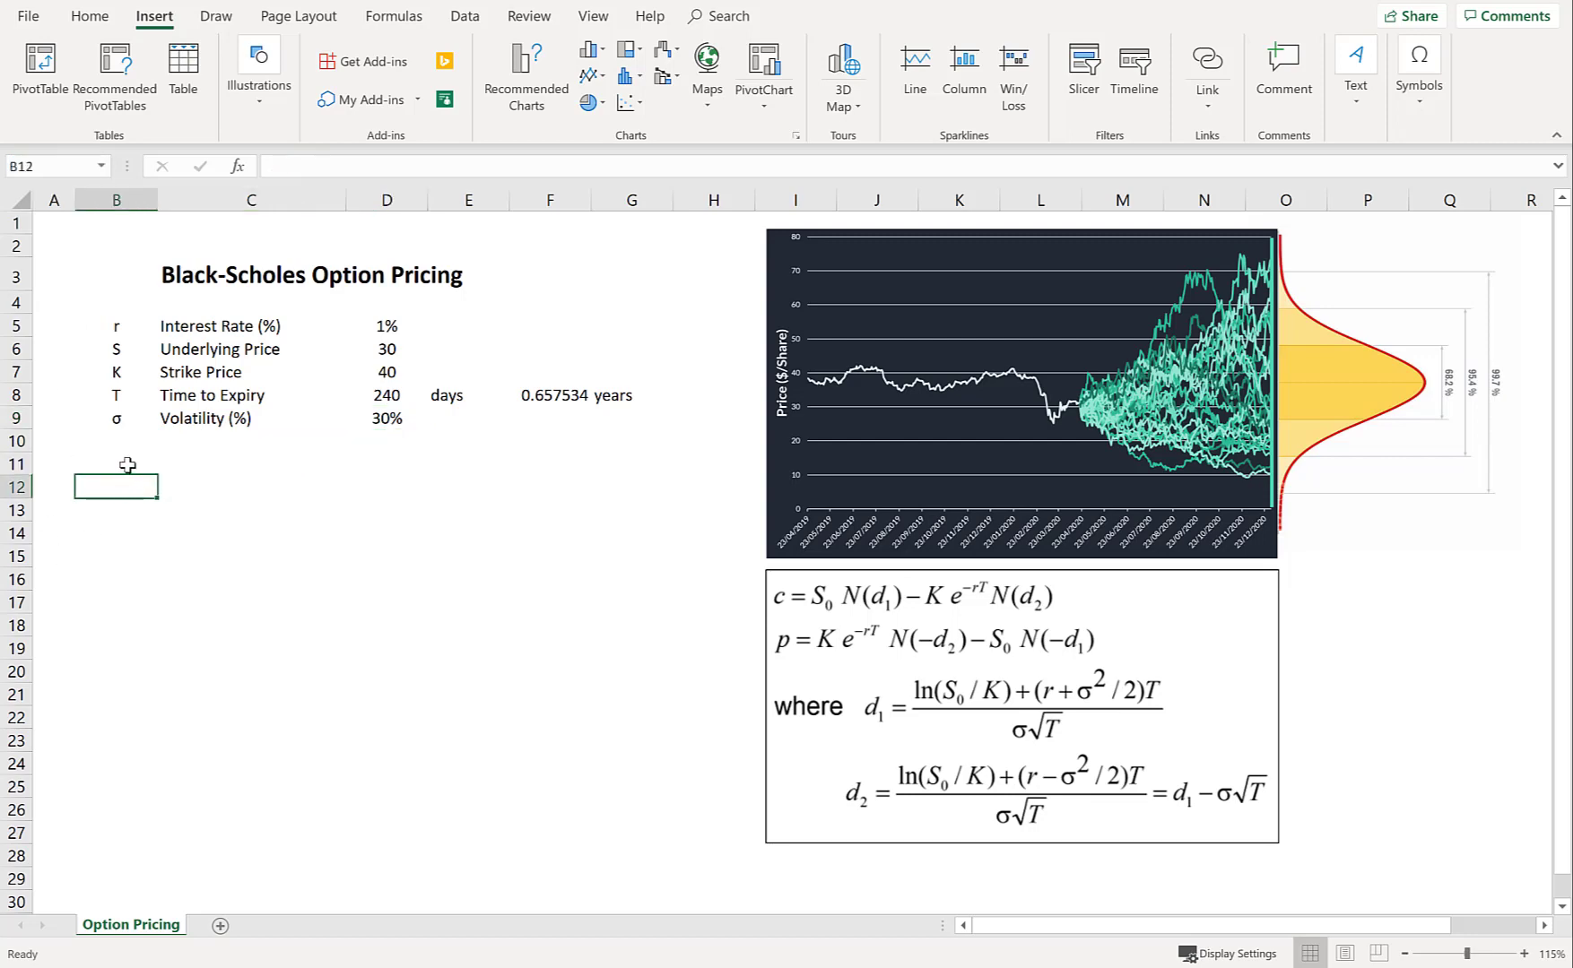
pyautogui.click(127, 463)
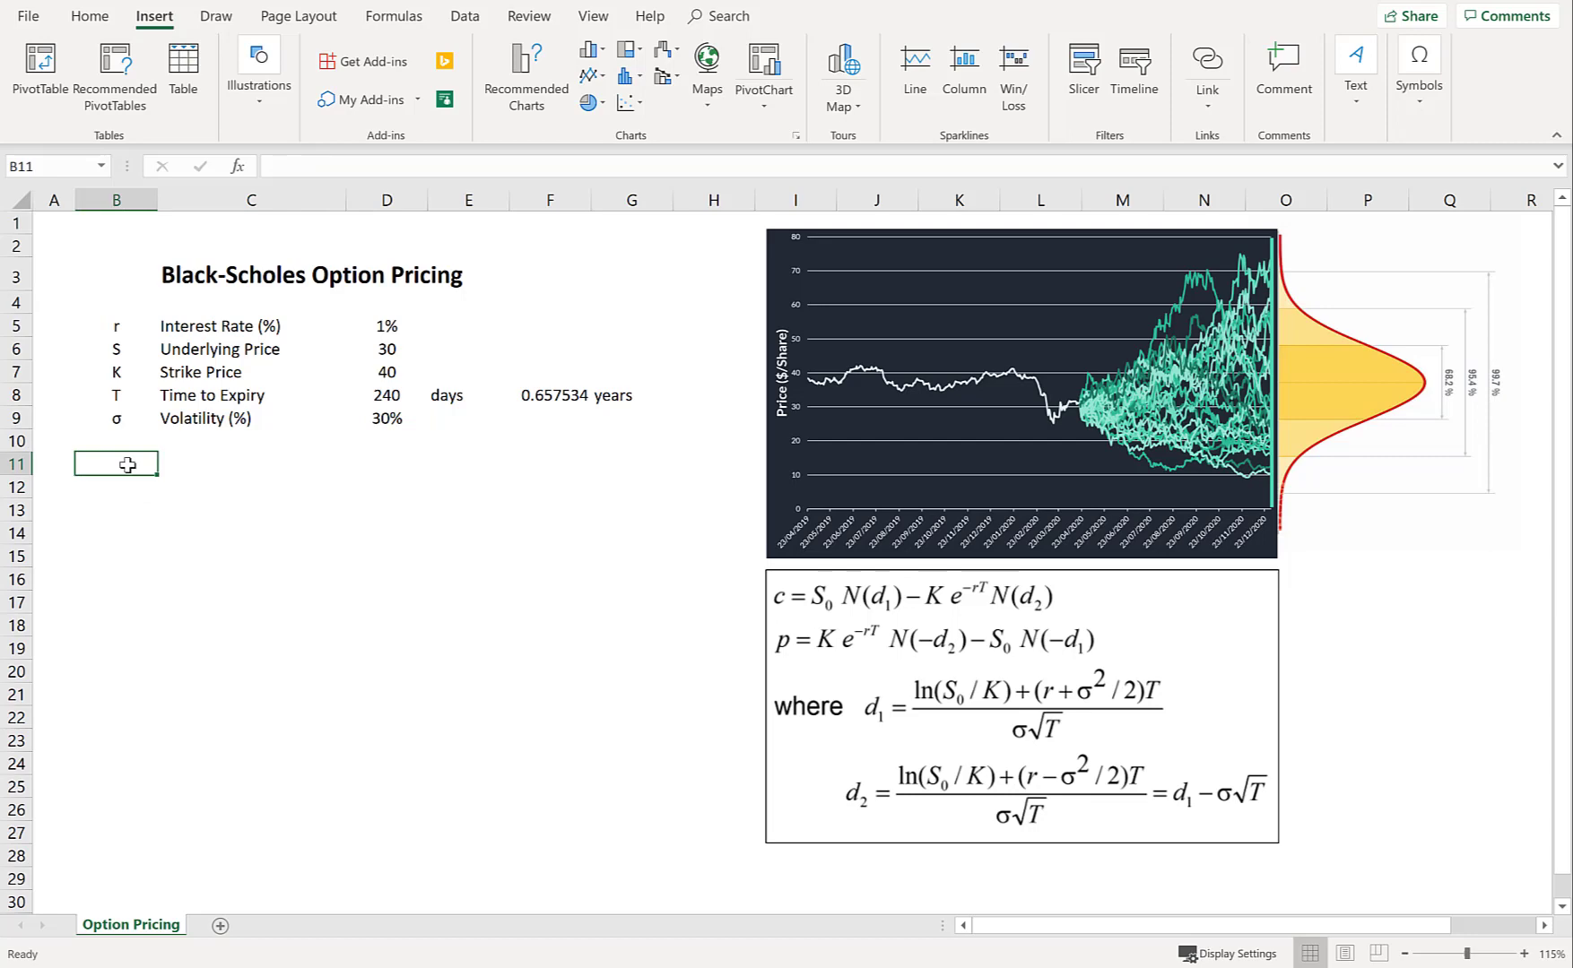
pyautogui.write('Calculat')
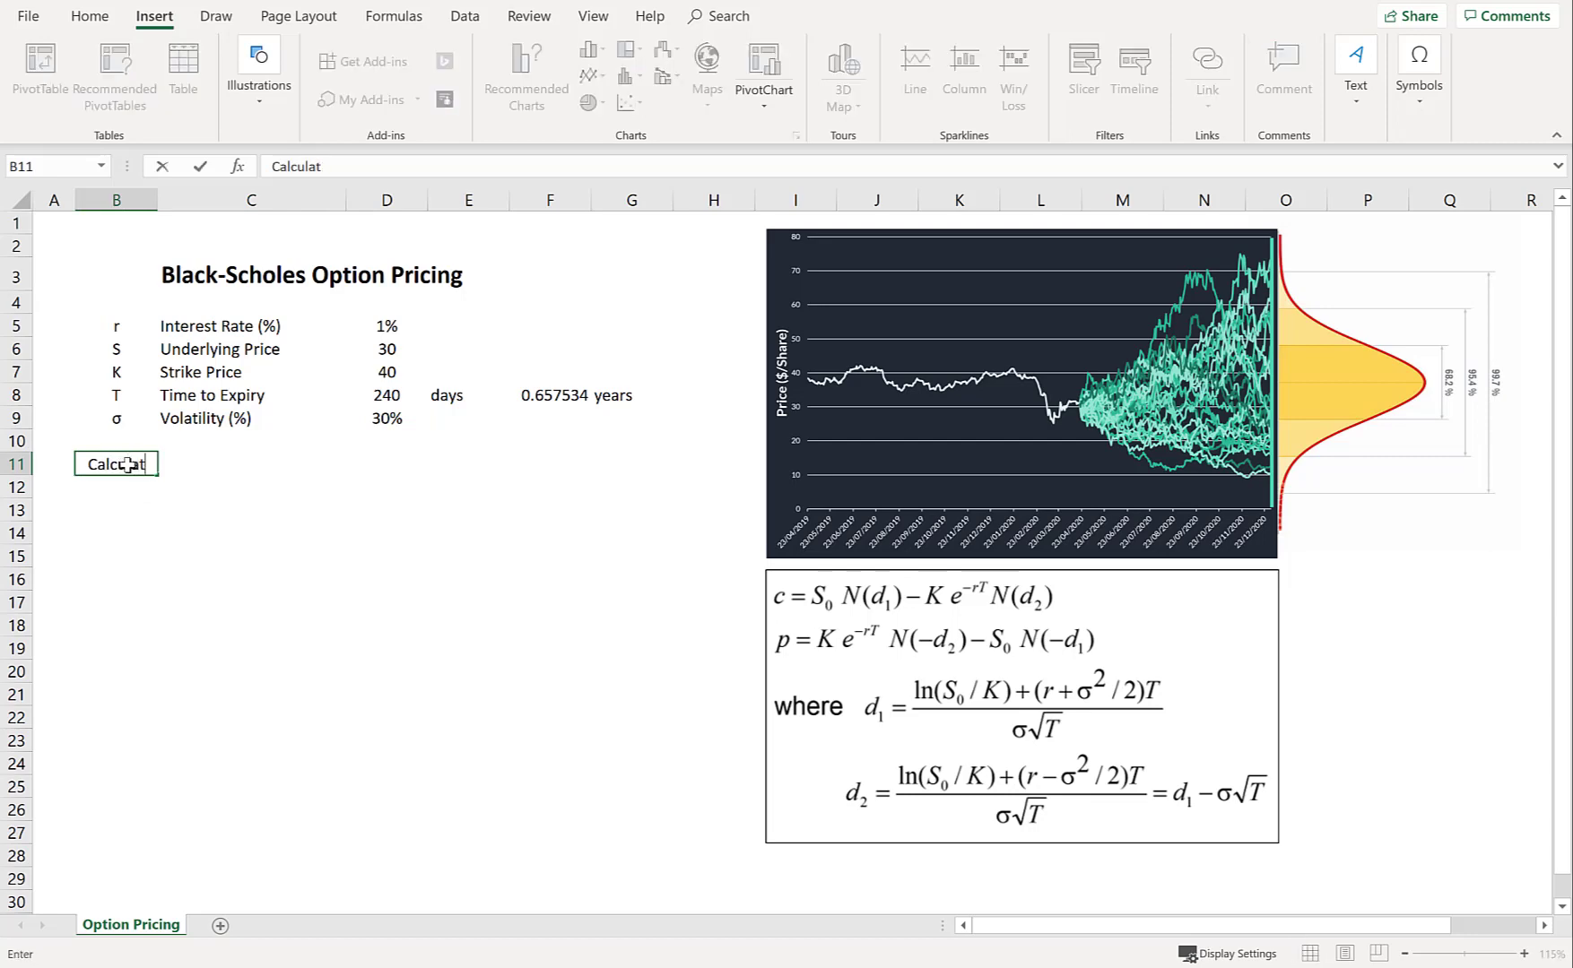
pyautogui.write('ion')
pyautogui.press('Return')
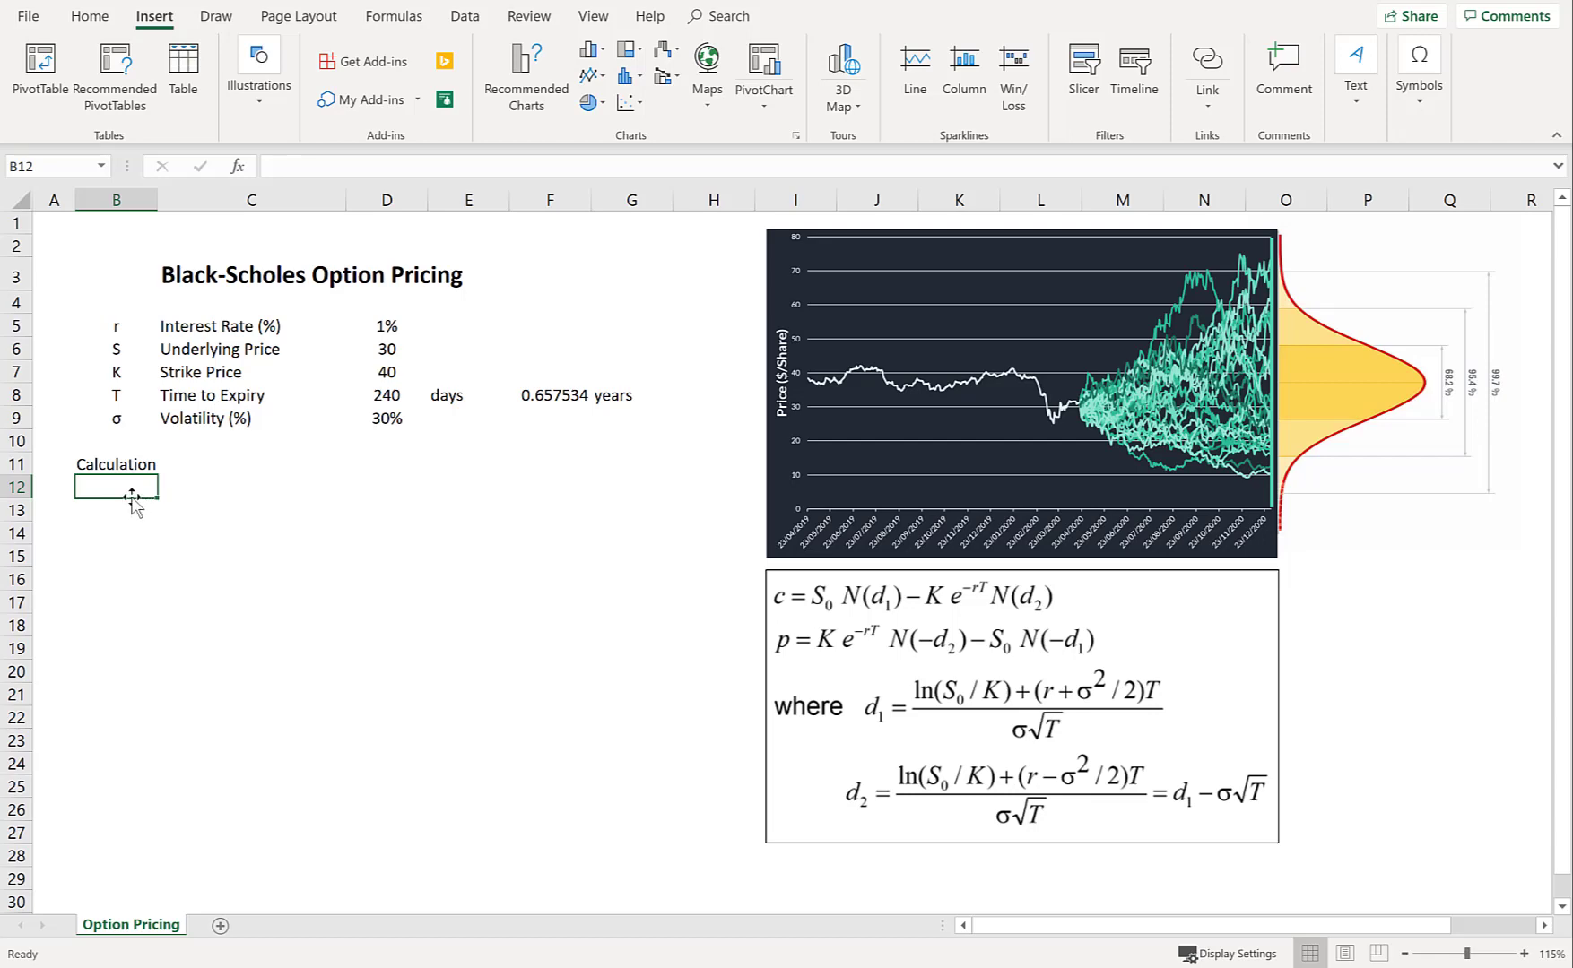
# - List the labels d1, d2, nd1 and nd2 below the Calculation heading
pyautogui.write('d1')
pyautogui.press('Return')
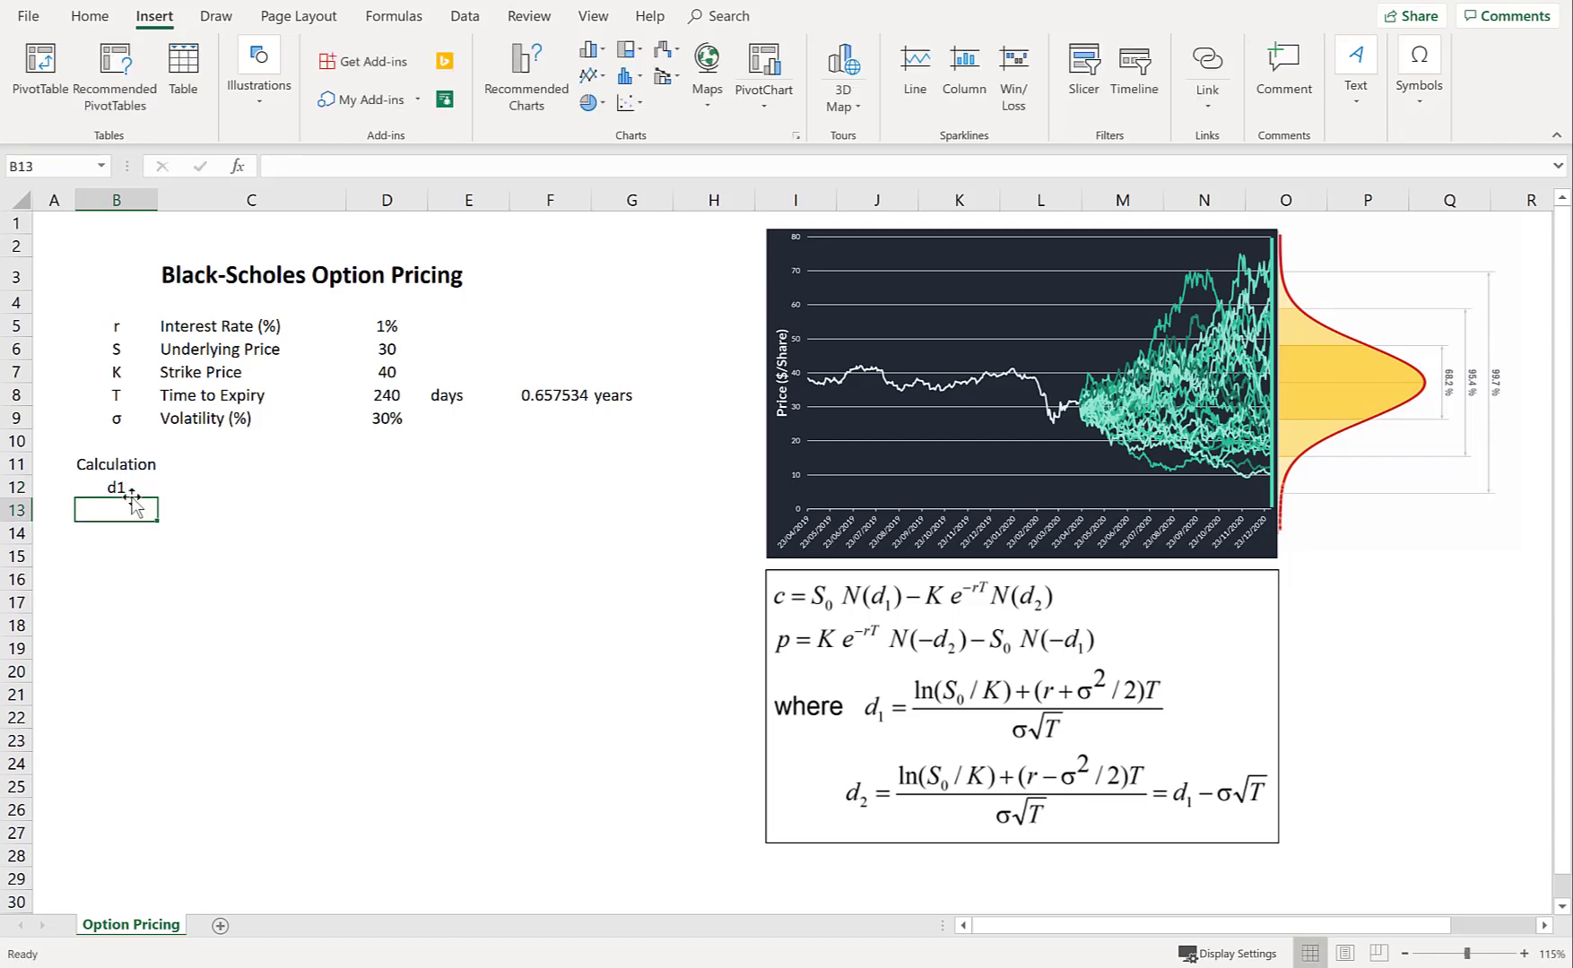
pyautogui.write('d2')
pyautogui.press('Return')
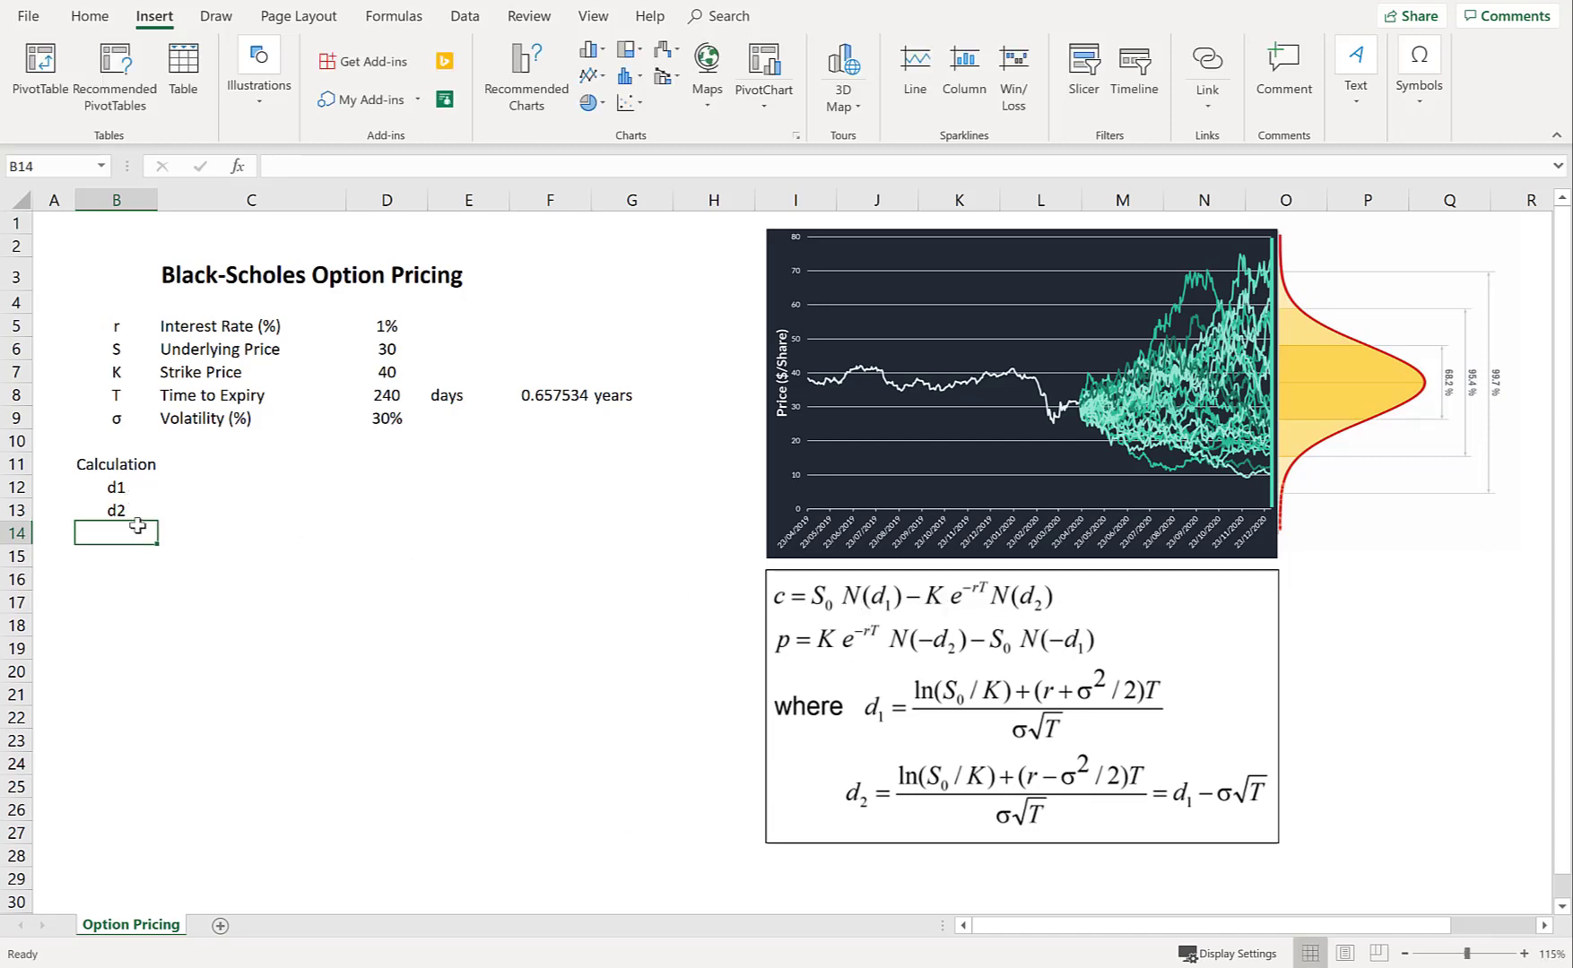
pyautogui.write('nd1')
pyautogui.press('Return')
pyautogui.write('nd')
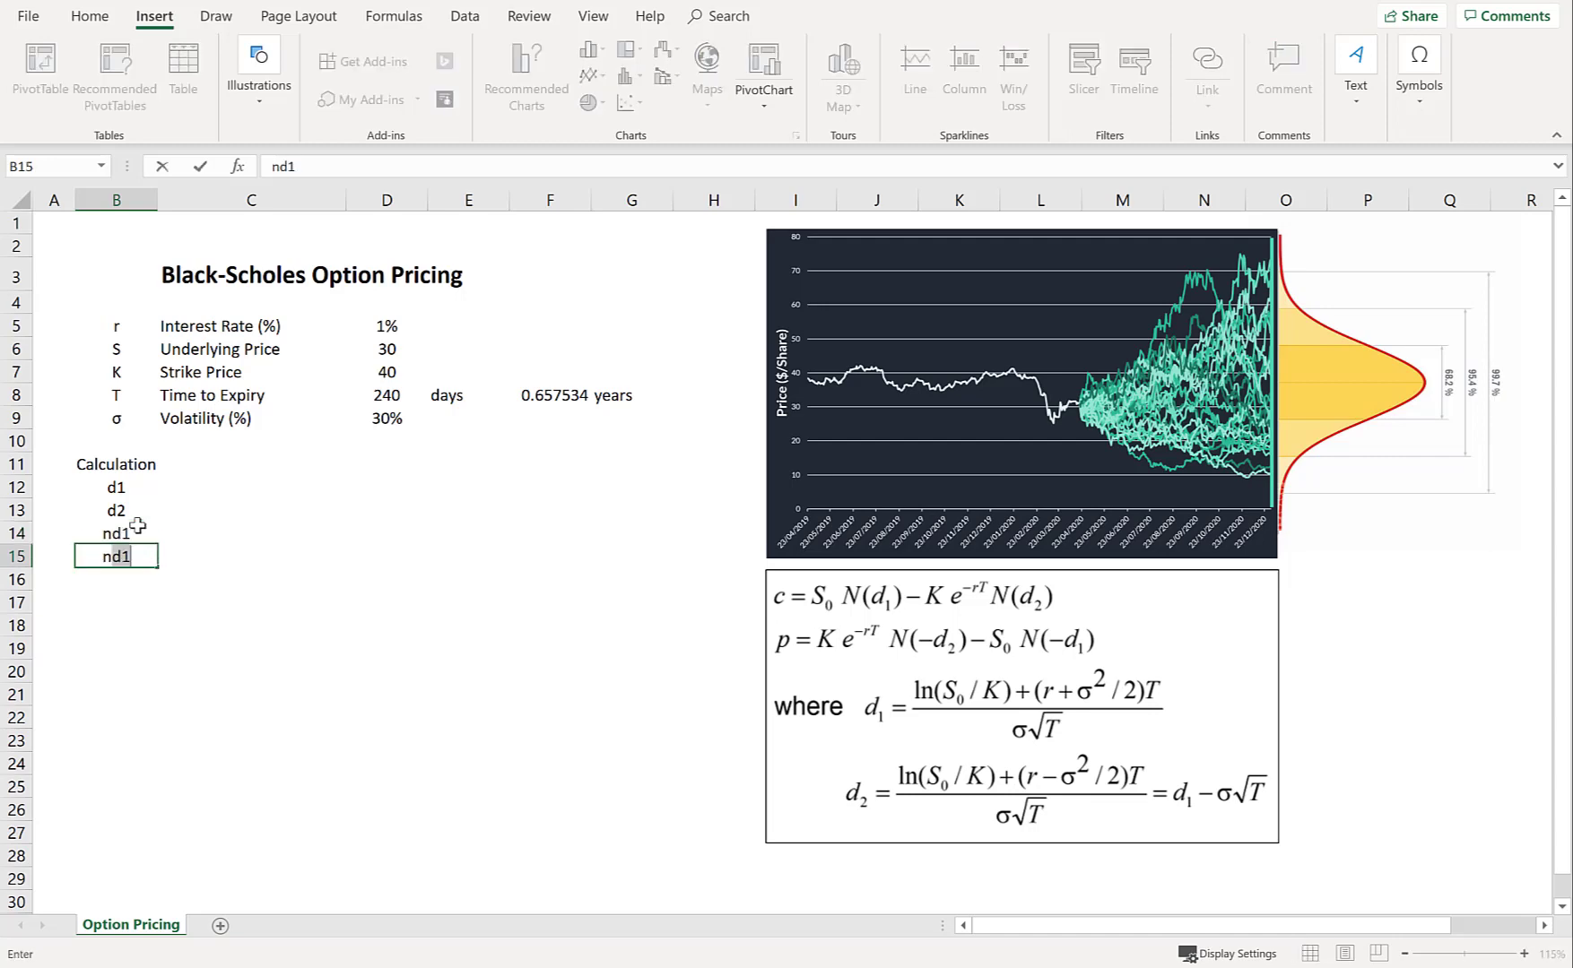
pyautogui.write('2')
pyautogui.press('Return')
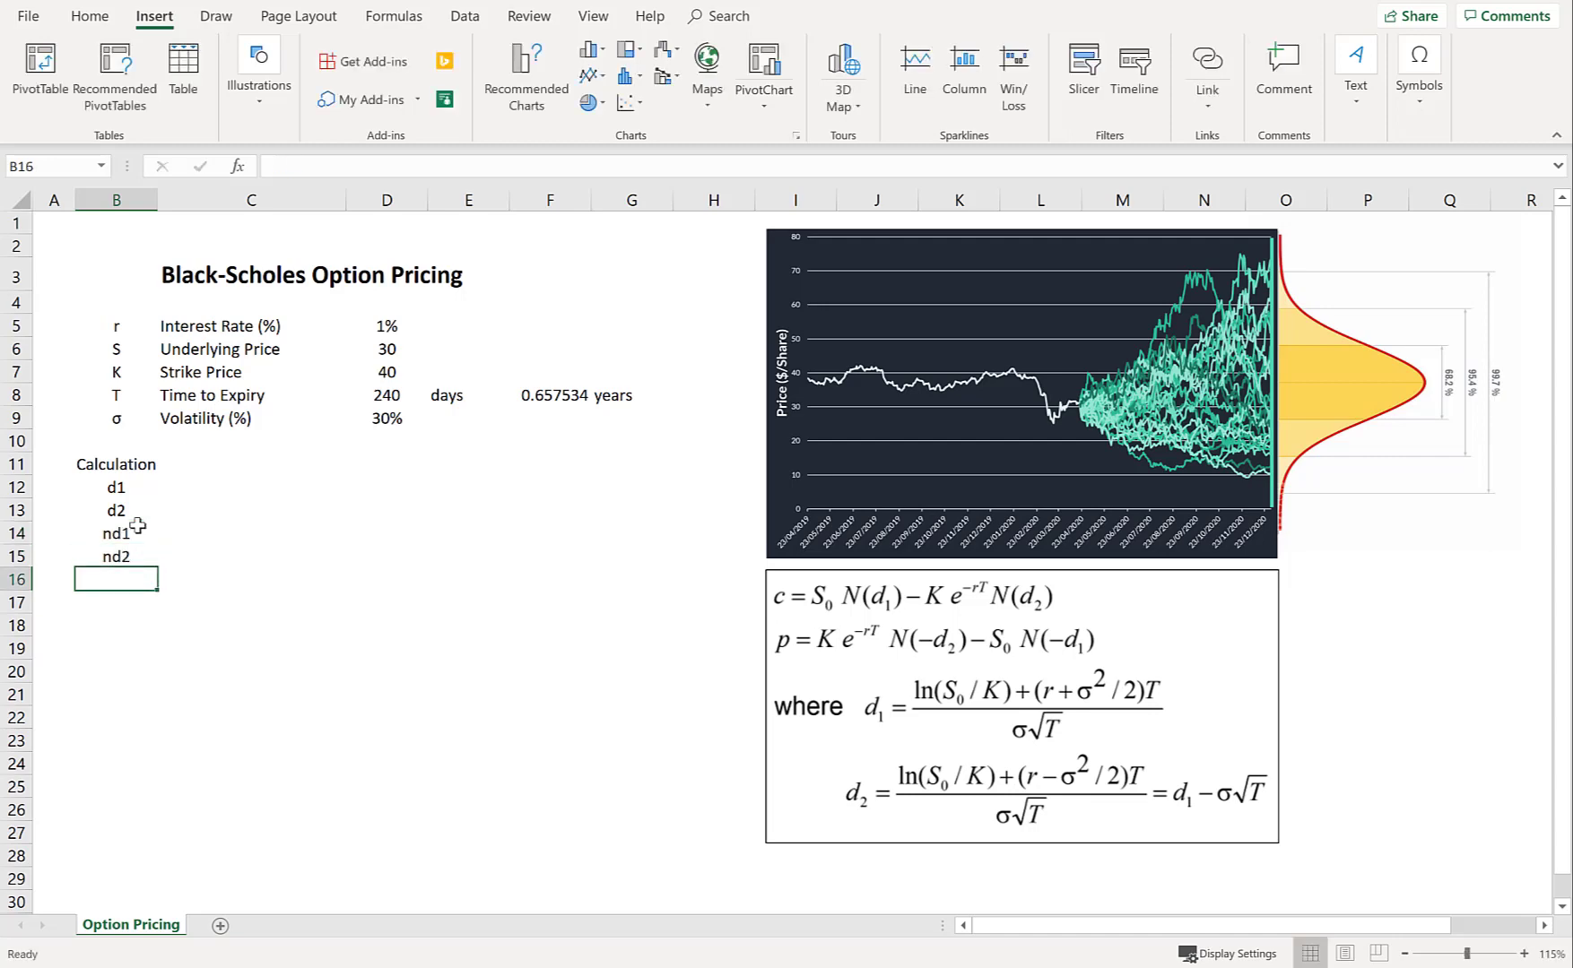
# - Add bold Call Price and Put Price labels below the calculation rows
pyautogui.press('Return')
pyautogui.write('Call')
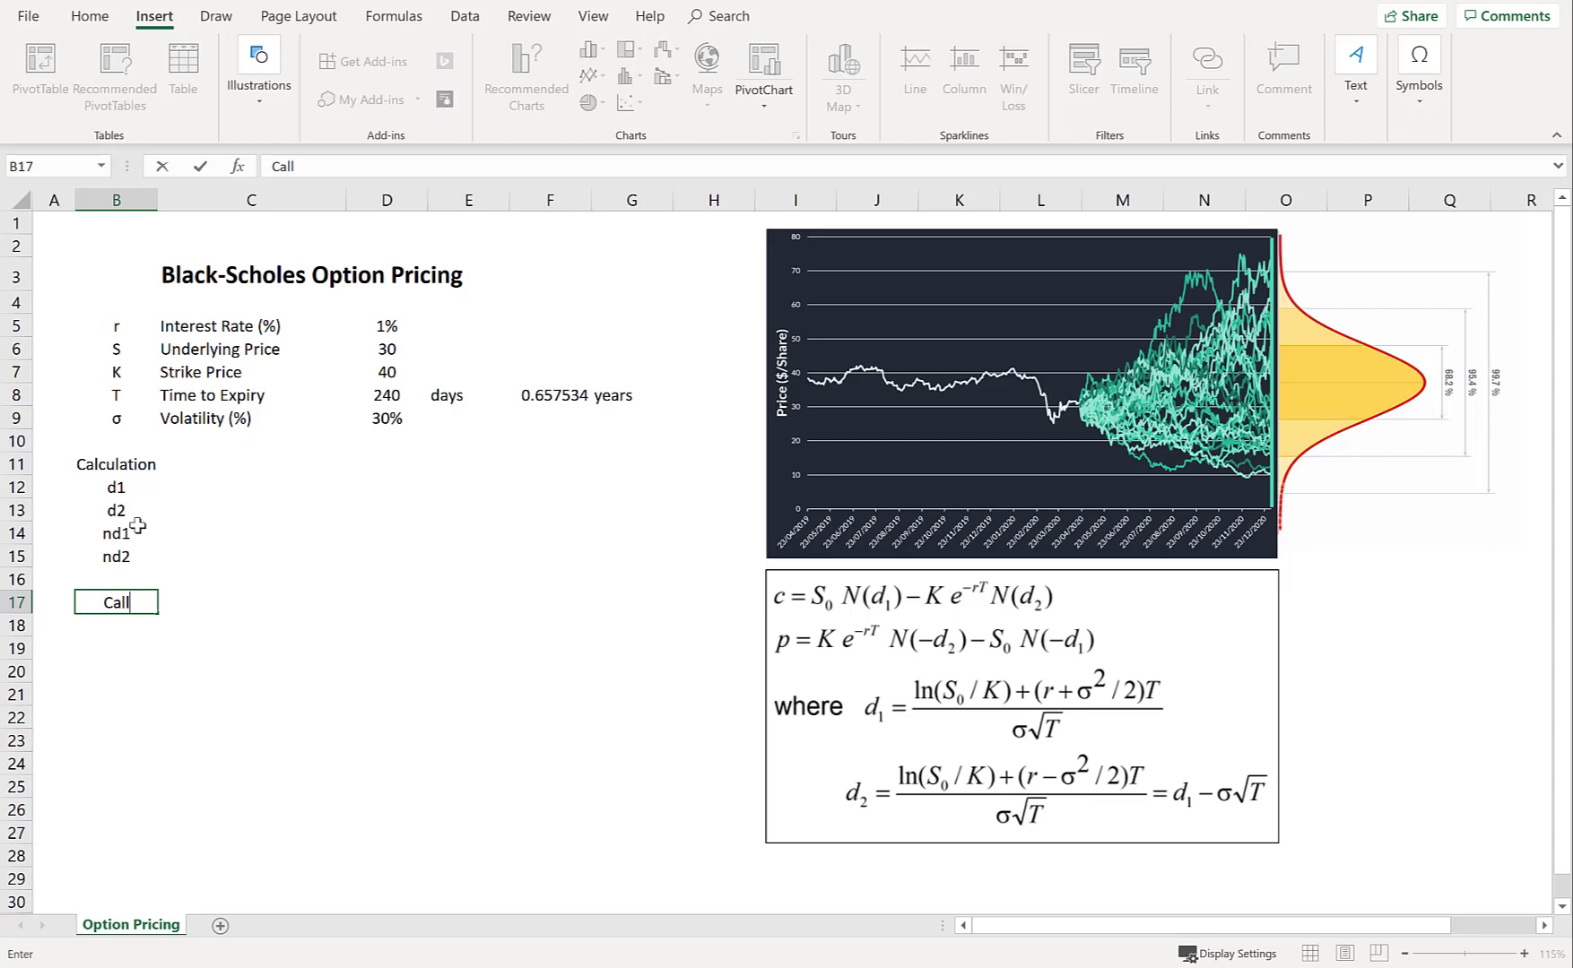
pyautogui.write(' Price')
pyautogui.press('Return')
pyautogui.press('Return')
pyautogui.write('Put Price')
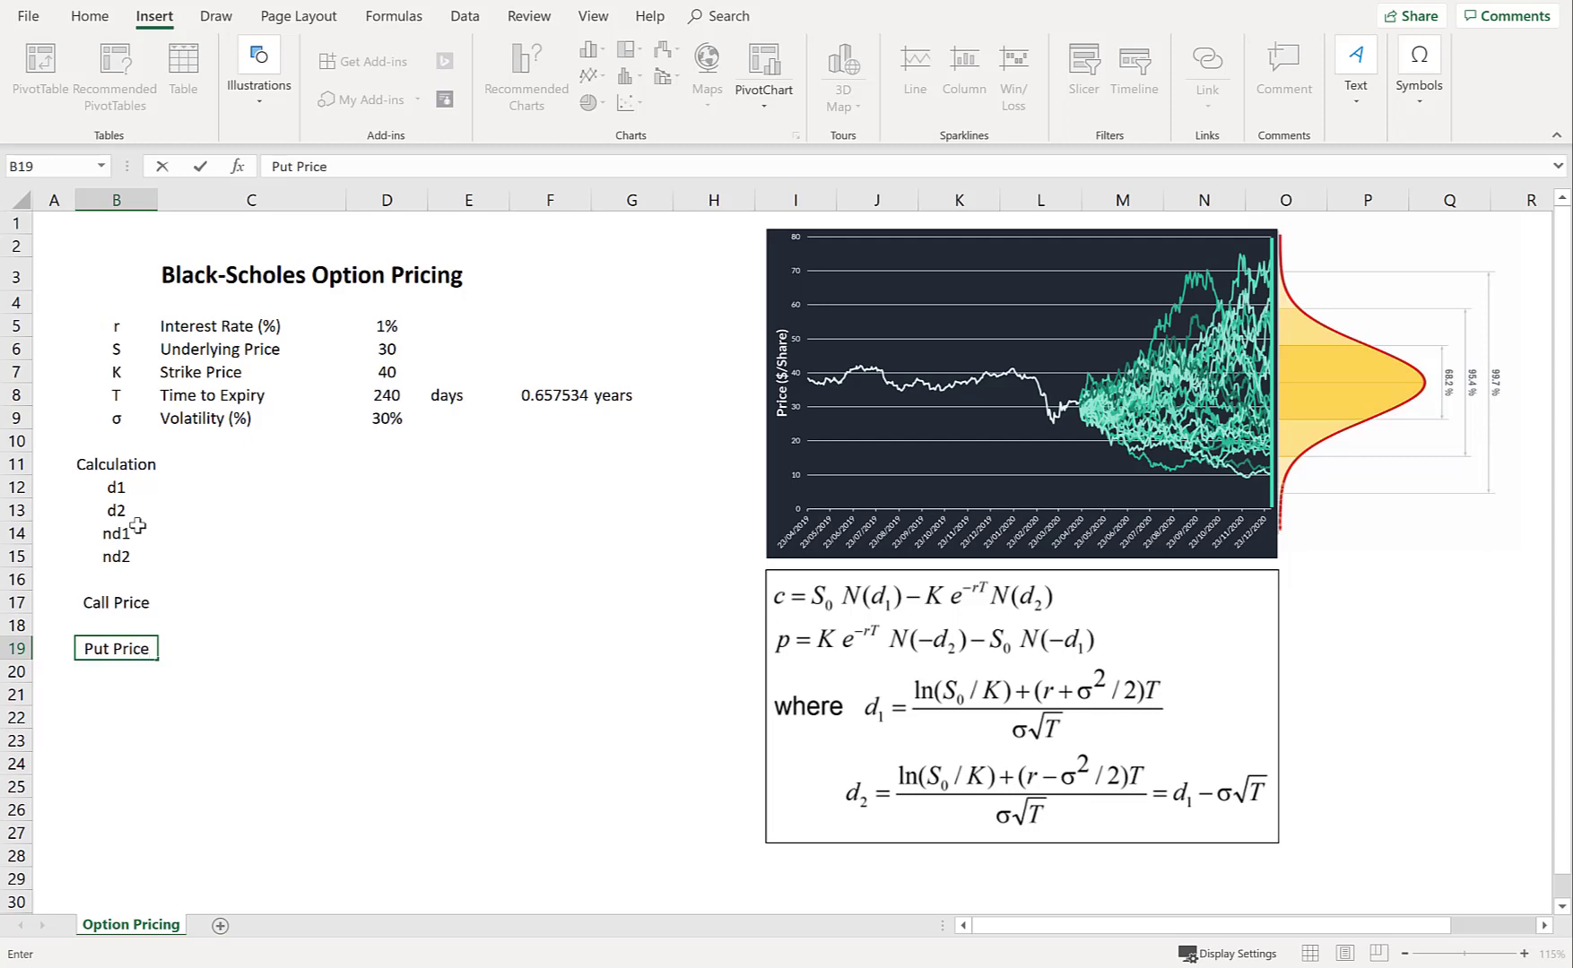
pyautogui.press('Return')
pyautogui.press('Up')
pyautogui.hotkey('ctrl', 'b')
pyautogui.press('Up')
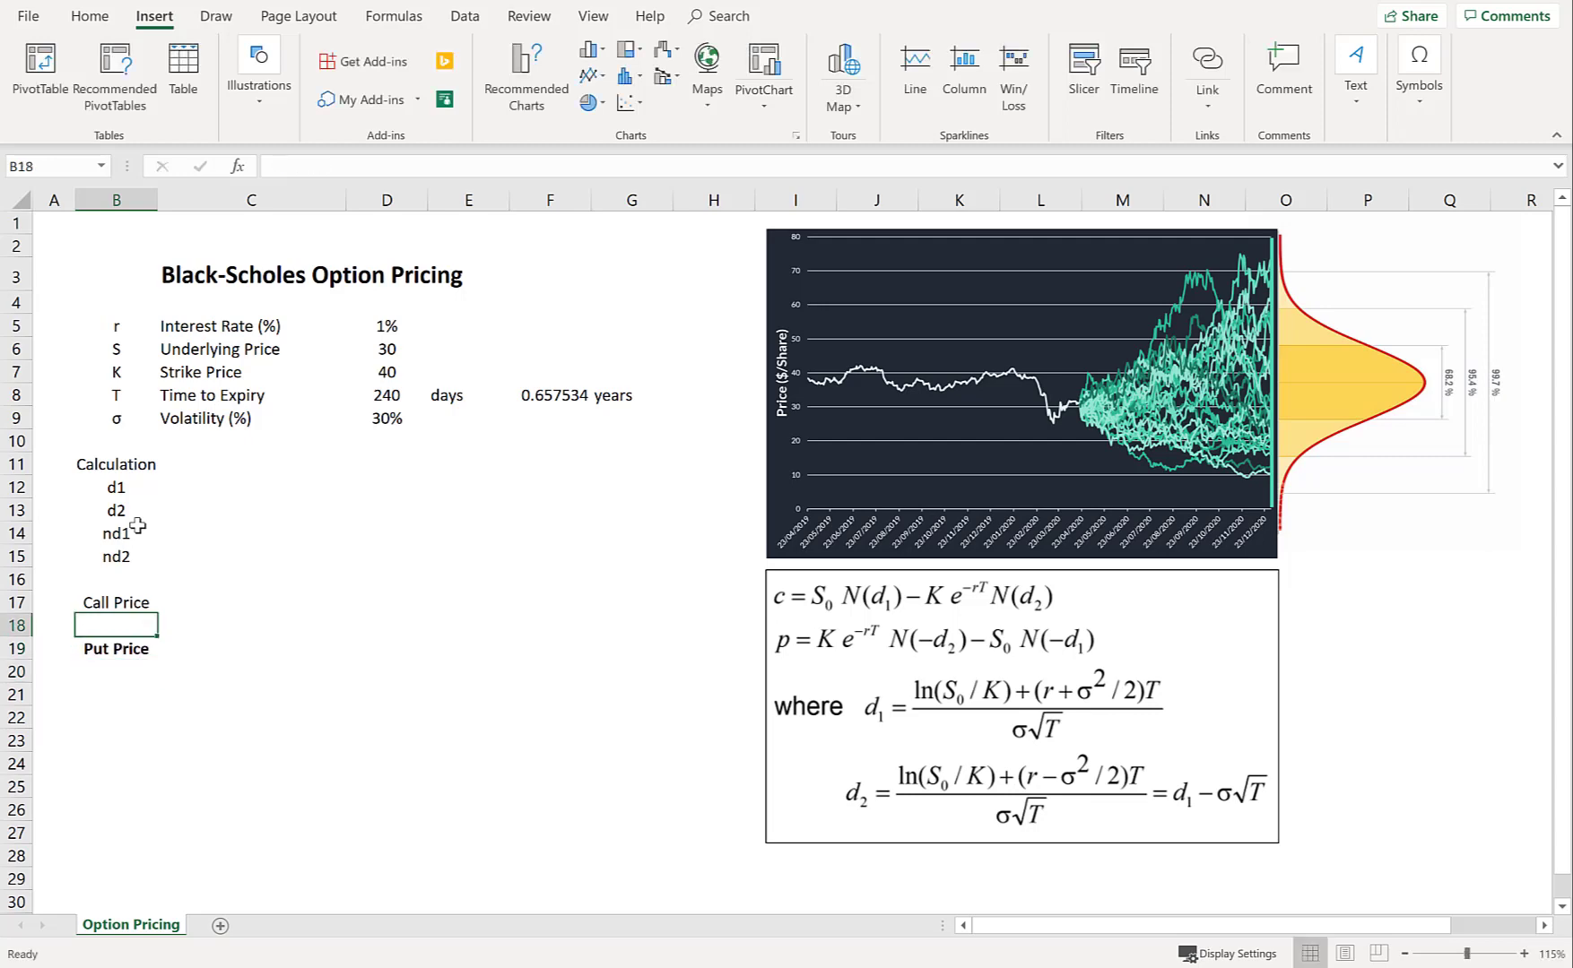
pyautogui.press('Up')
pyautogui.hotkey('ctrl', 'b')
pyautogui.press('Right')
pyautogui.press('Up')
pyautogui.press('Up')
pyautogui.press('Up')
pyautogui.press('Up')
pyautogui.press('Up')
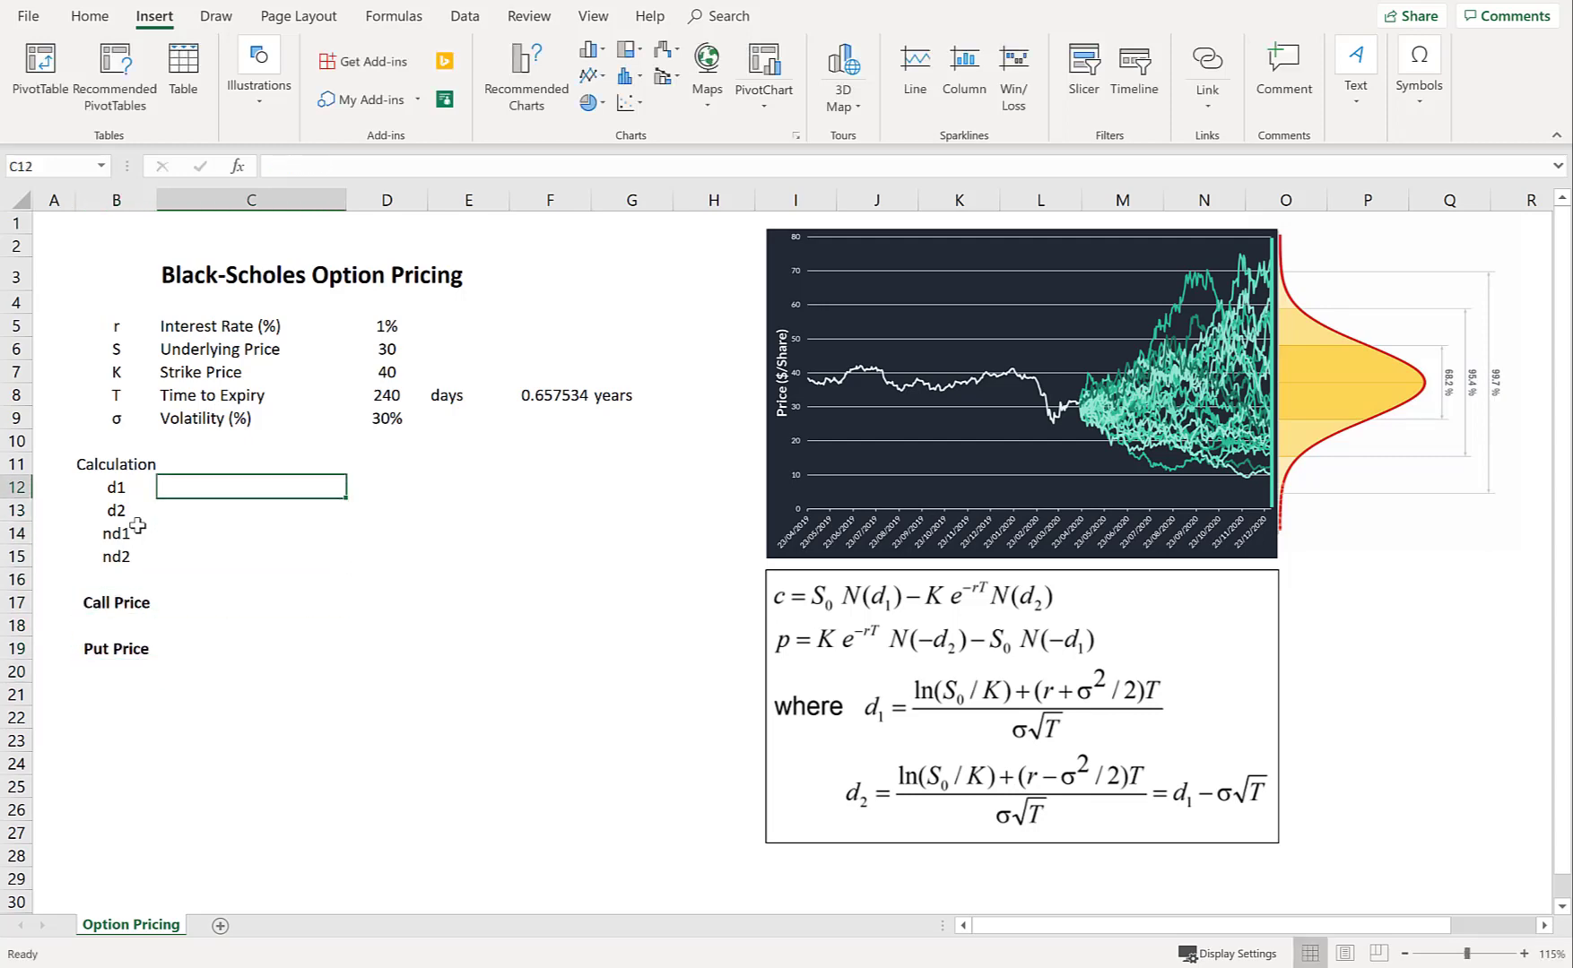
# - Enter =(ln(S/K)+(rate+(sigma^2)/2))/(sigma*SQRT(T)) in C12, giving d1 = -0.956494506
pyautogui.write('=')
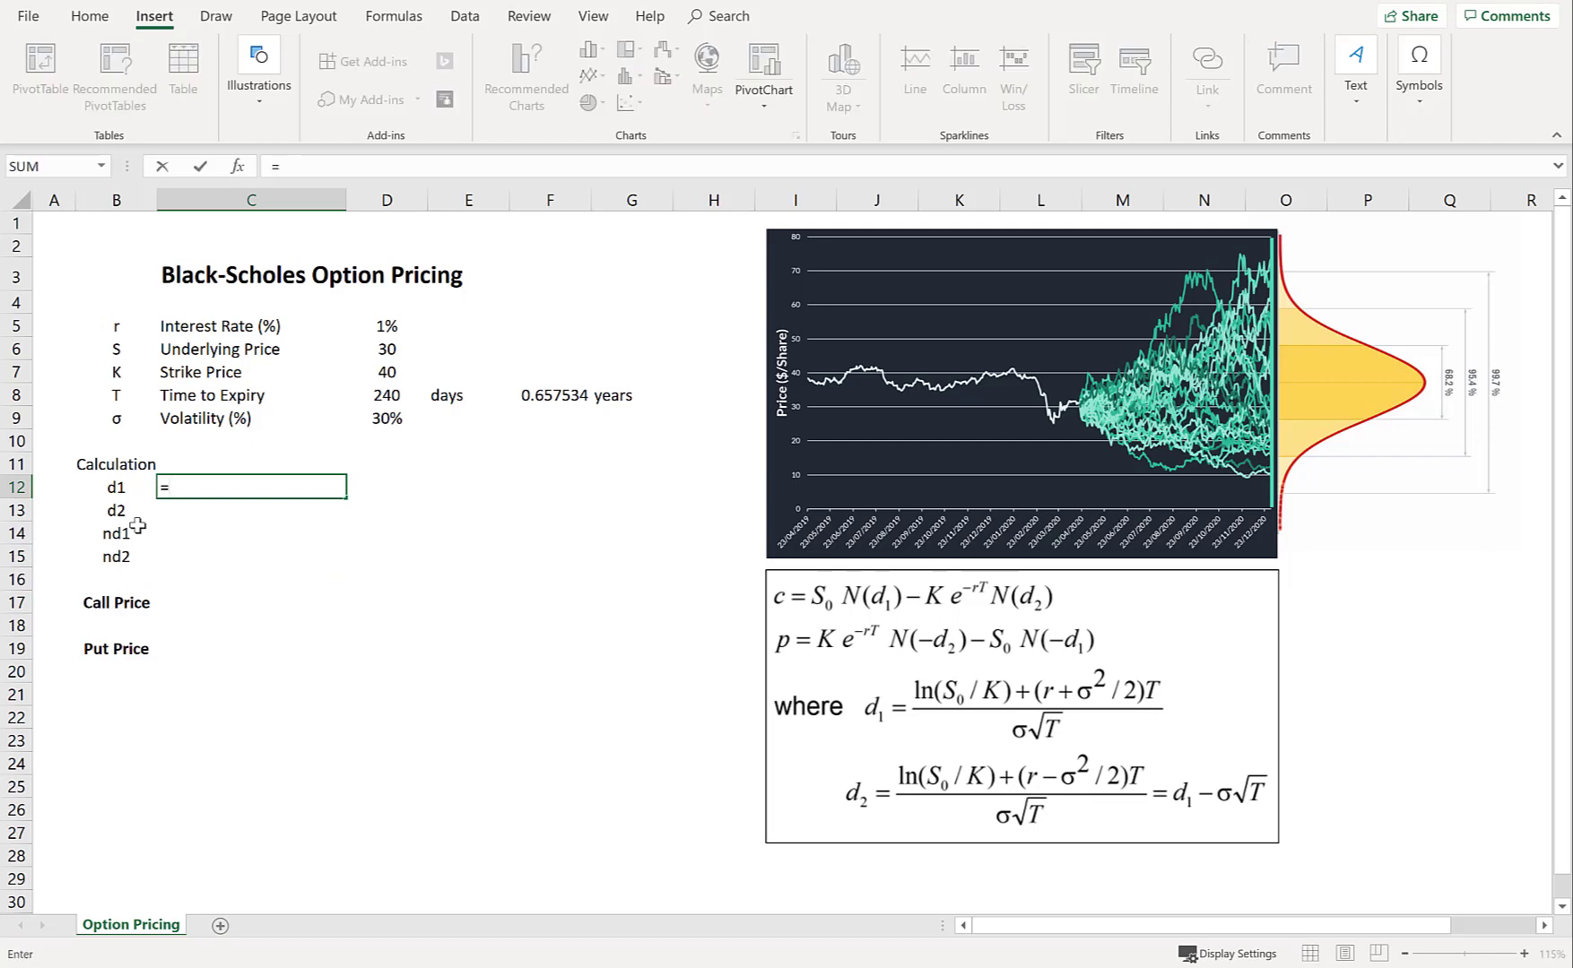
pyautogui.write('(')
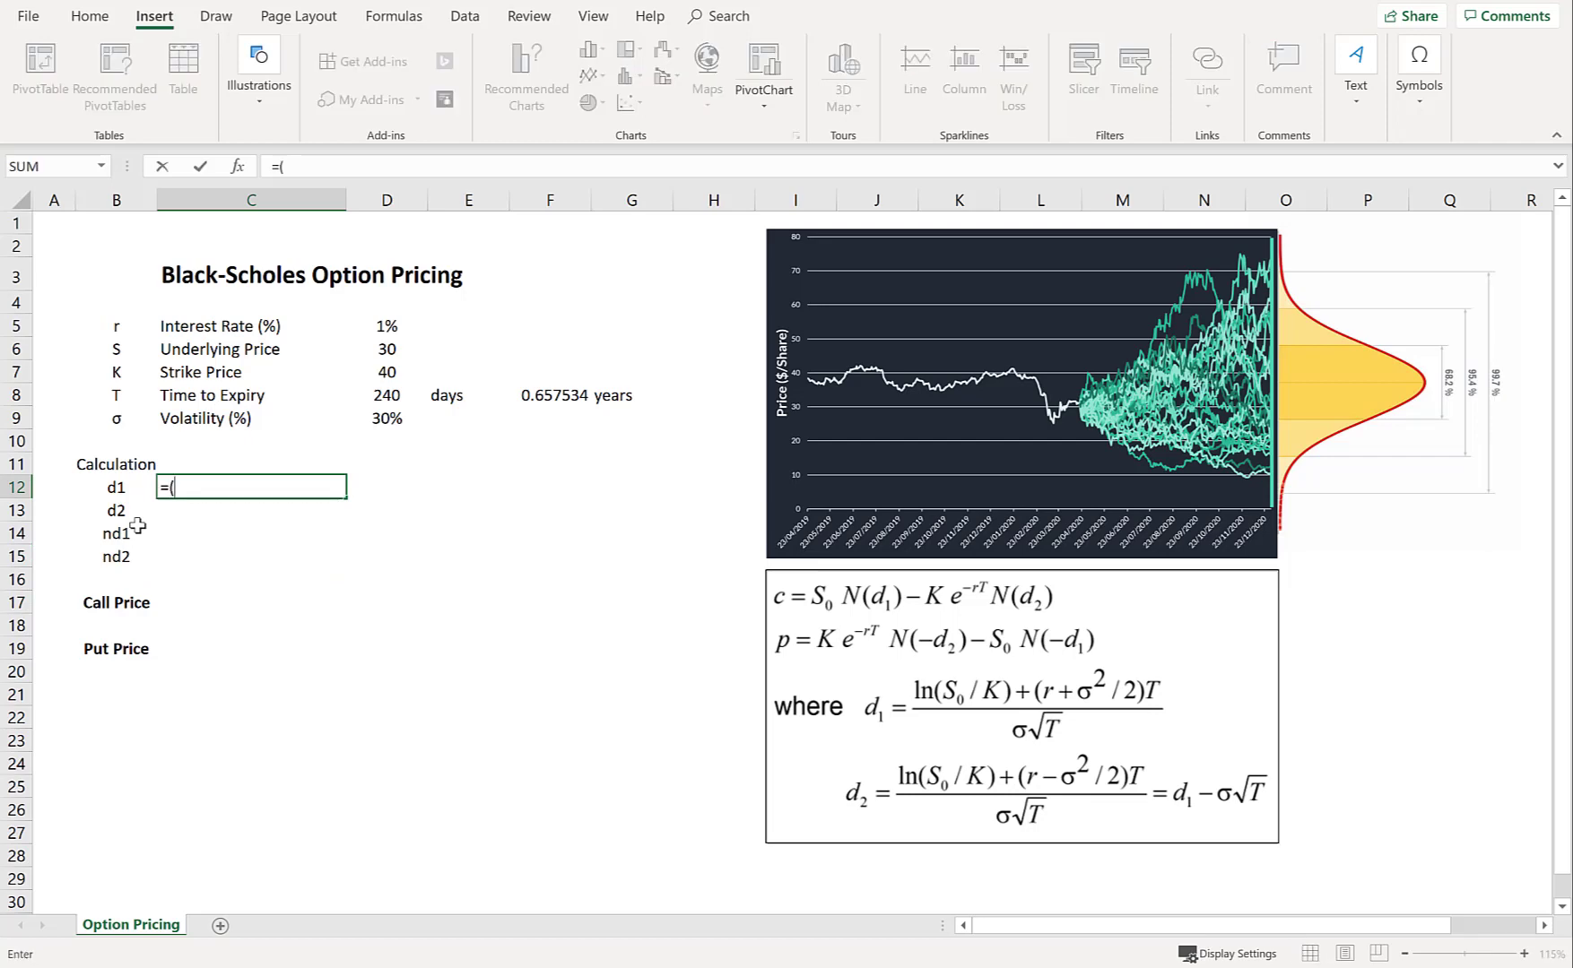
pyautogui.write('ln(')
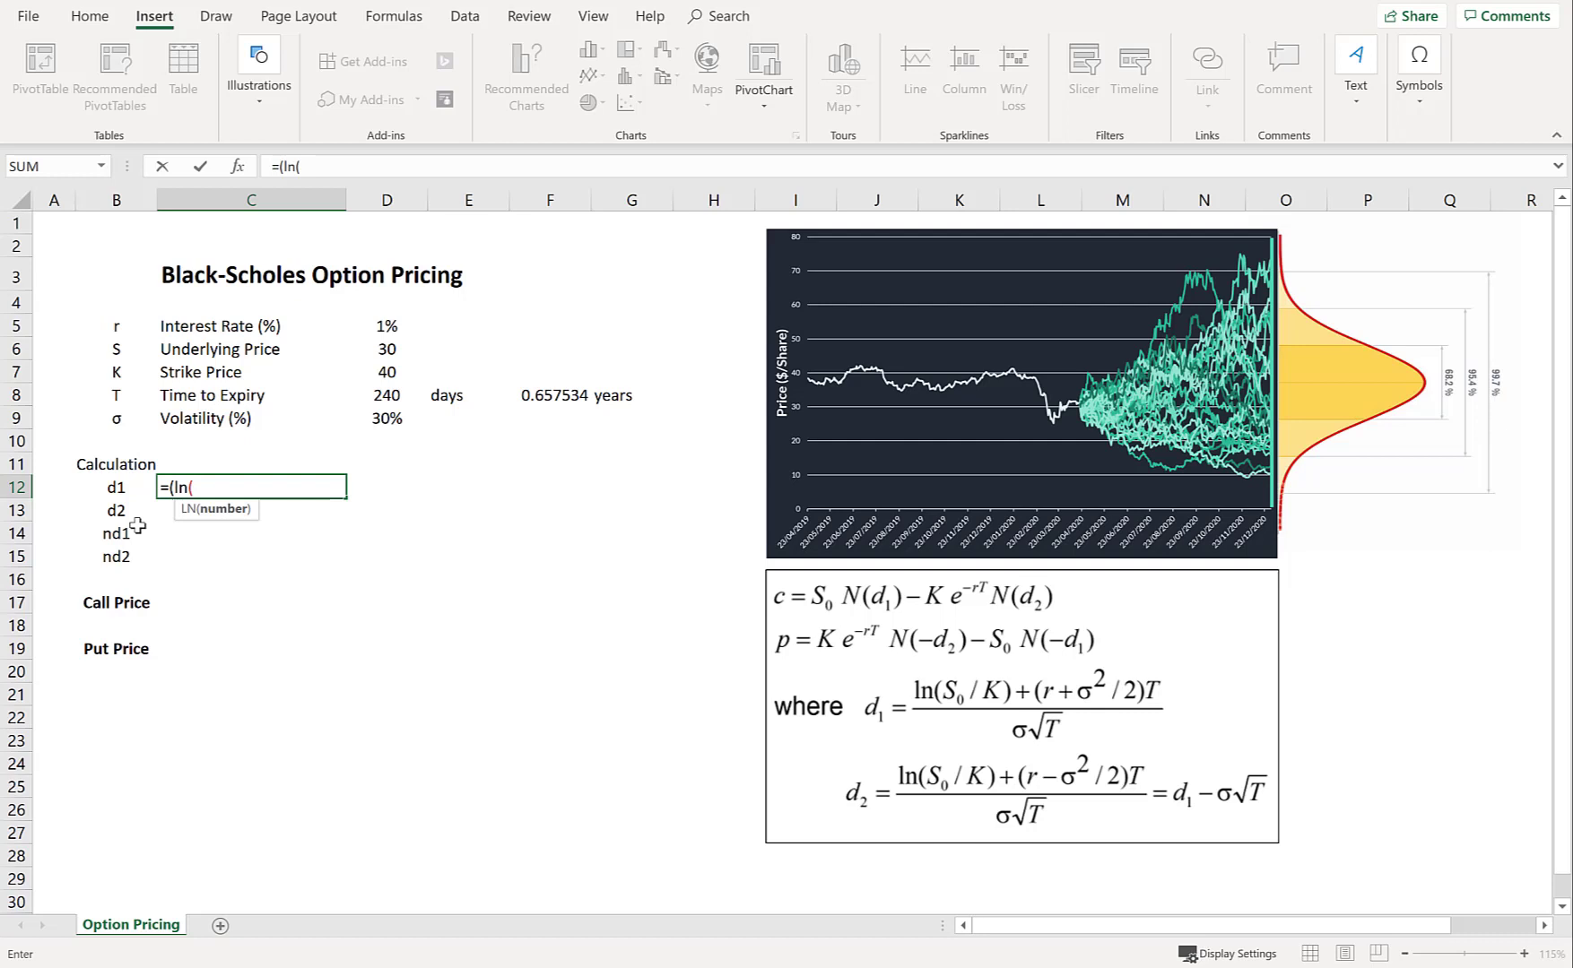
pyautogui.write('S/K')
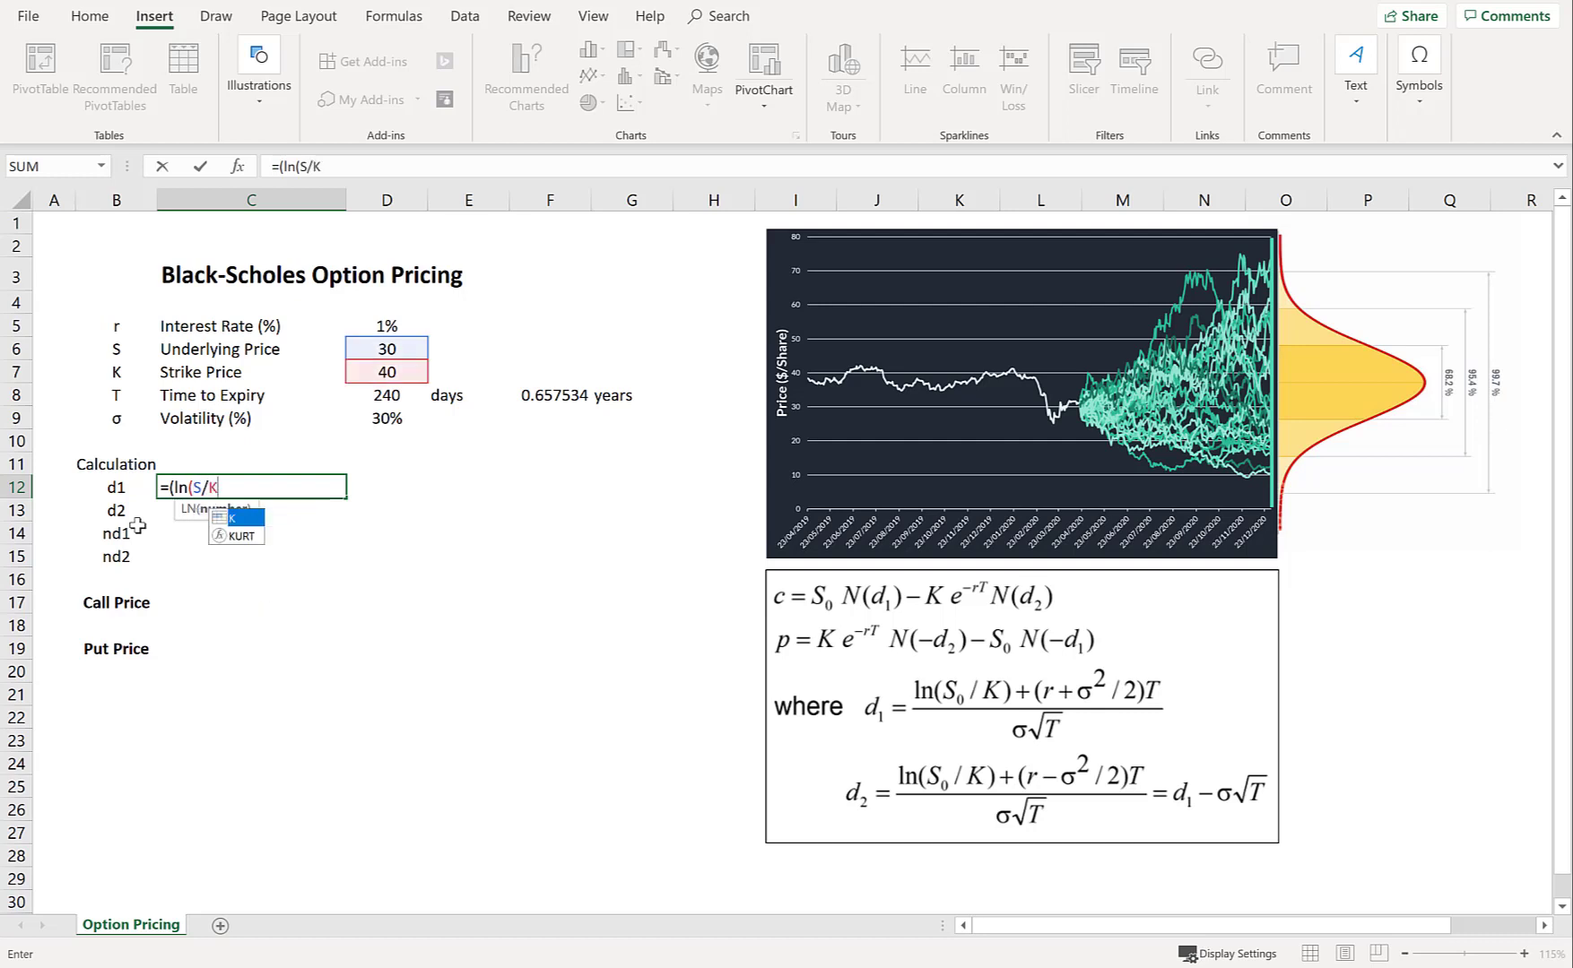
pyautogui.write(')')
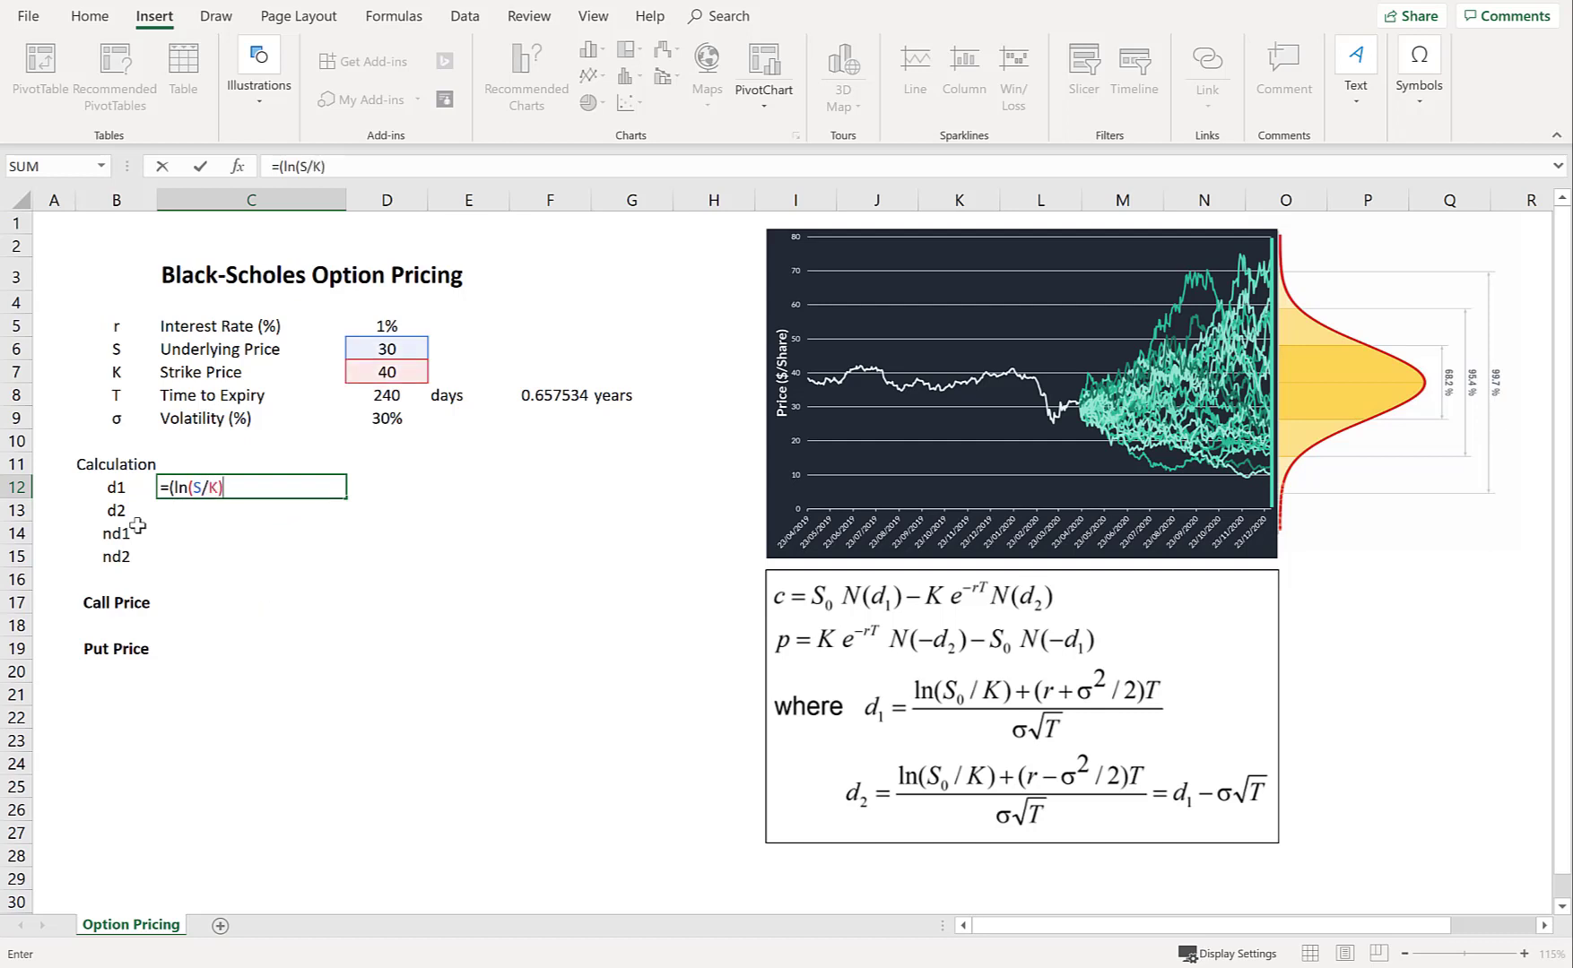
pyautogui.write('+(rate')
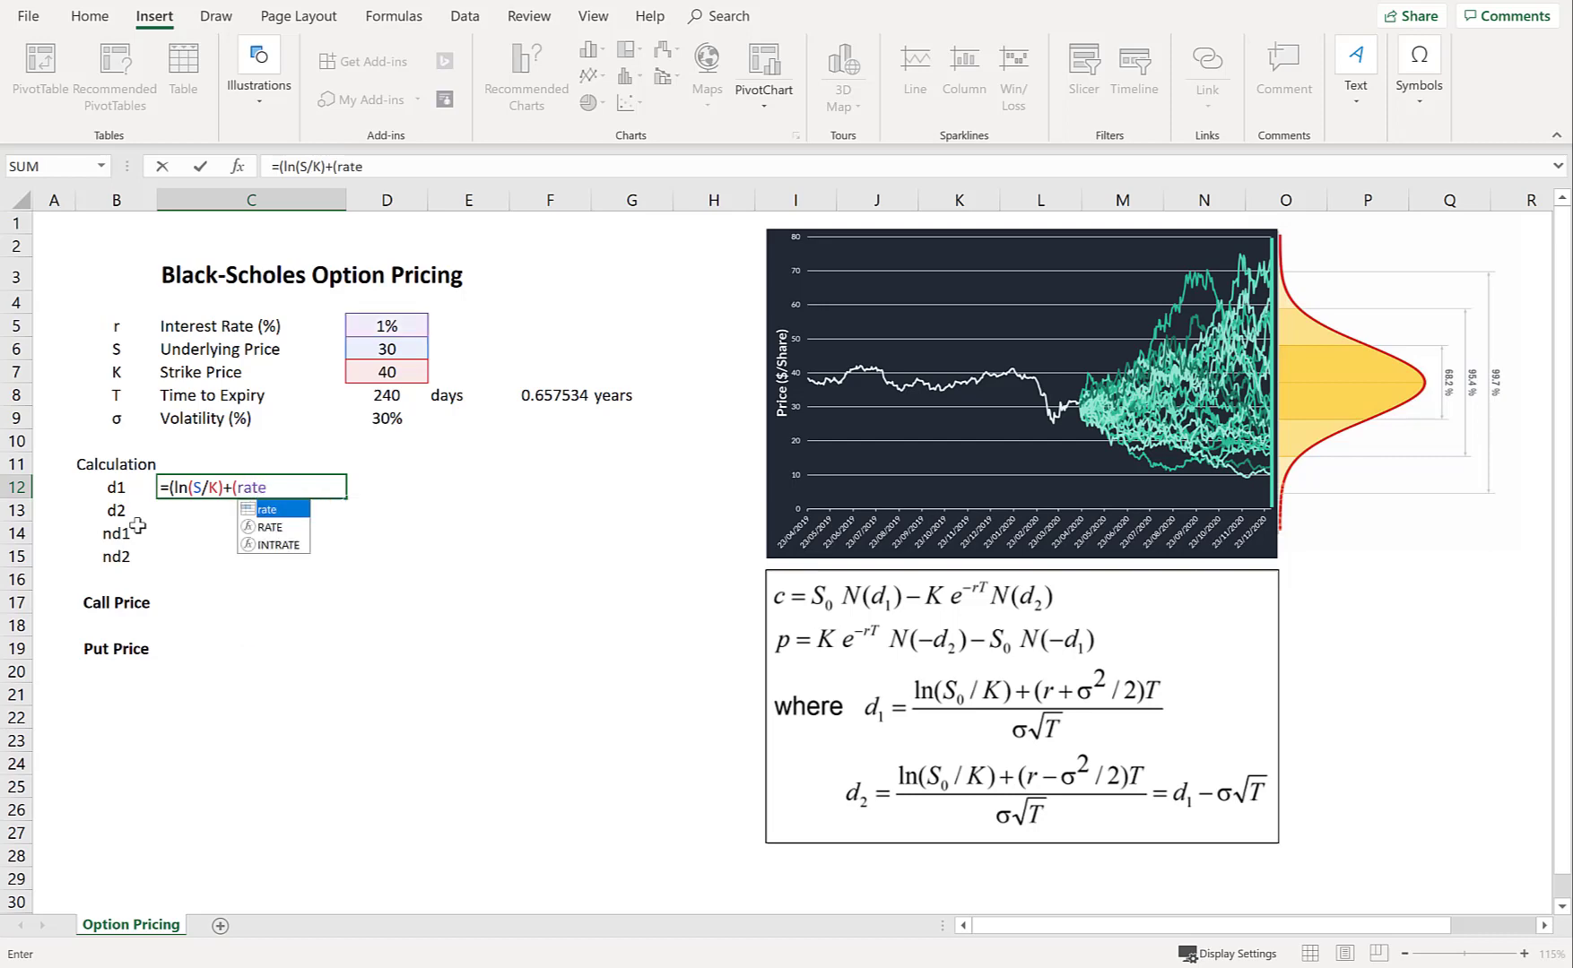
pyautogui.write('+')
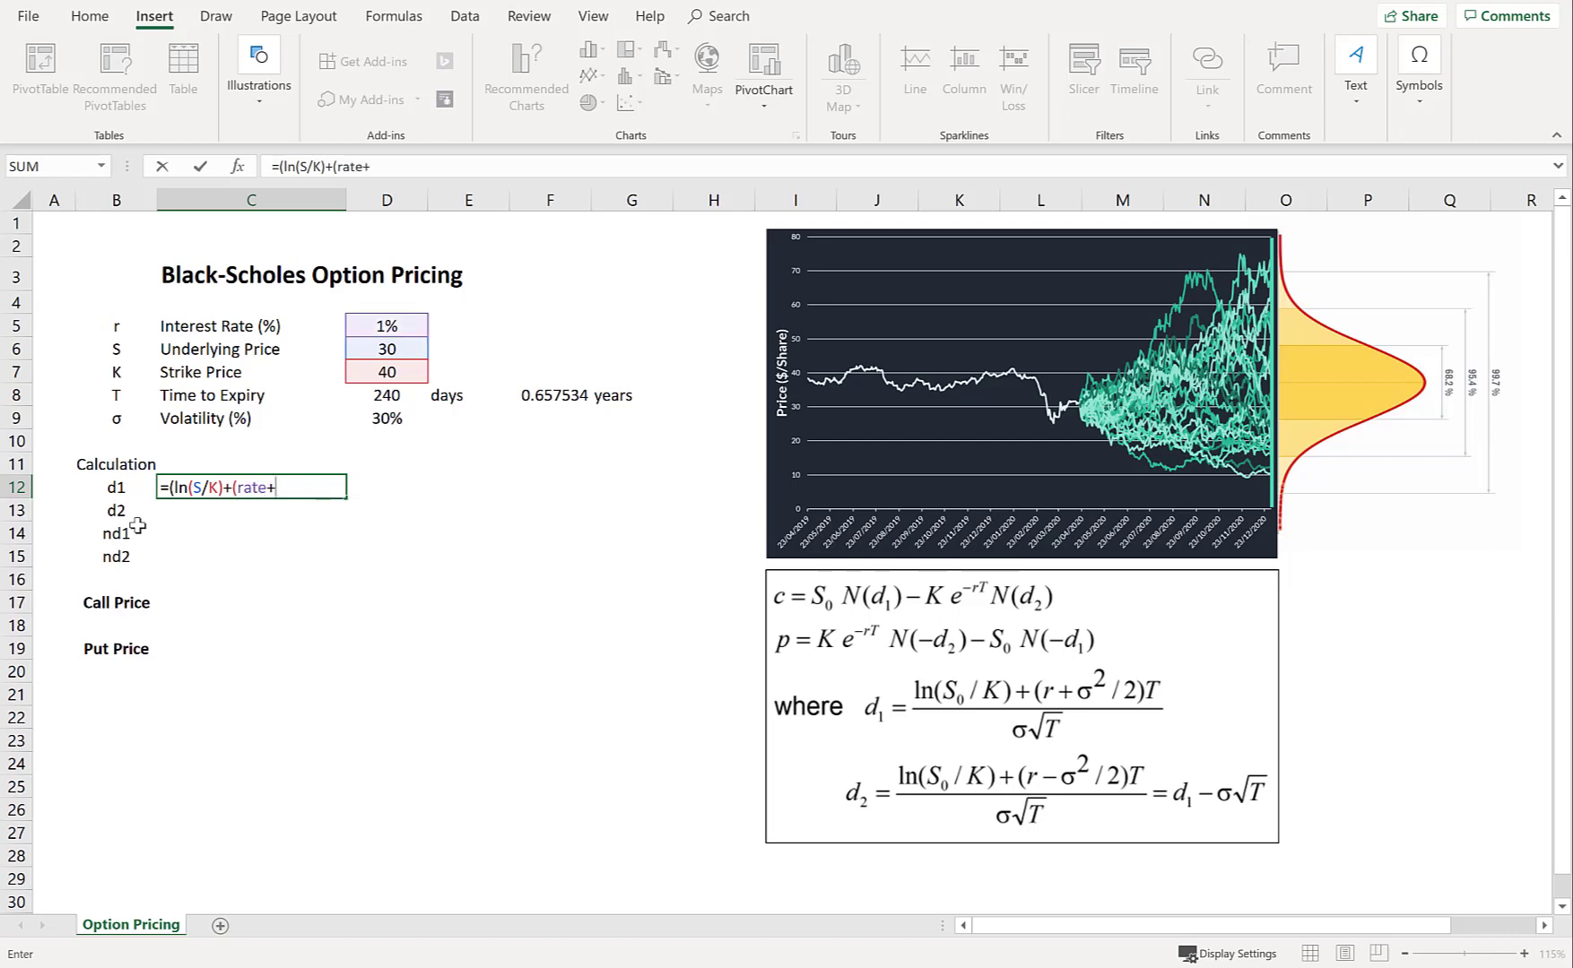
pyautogui.write('(sigma')
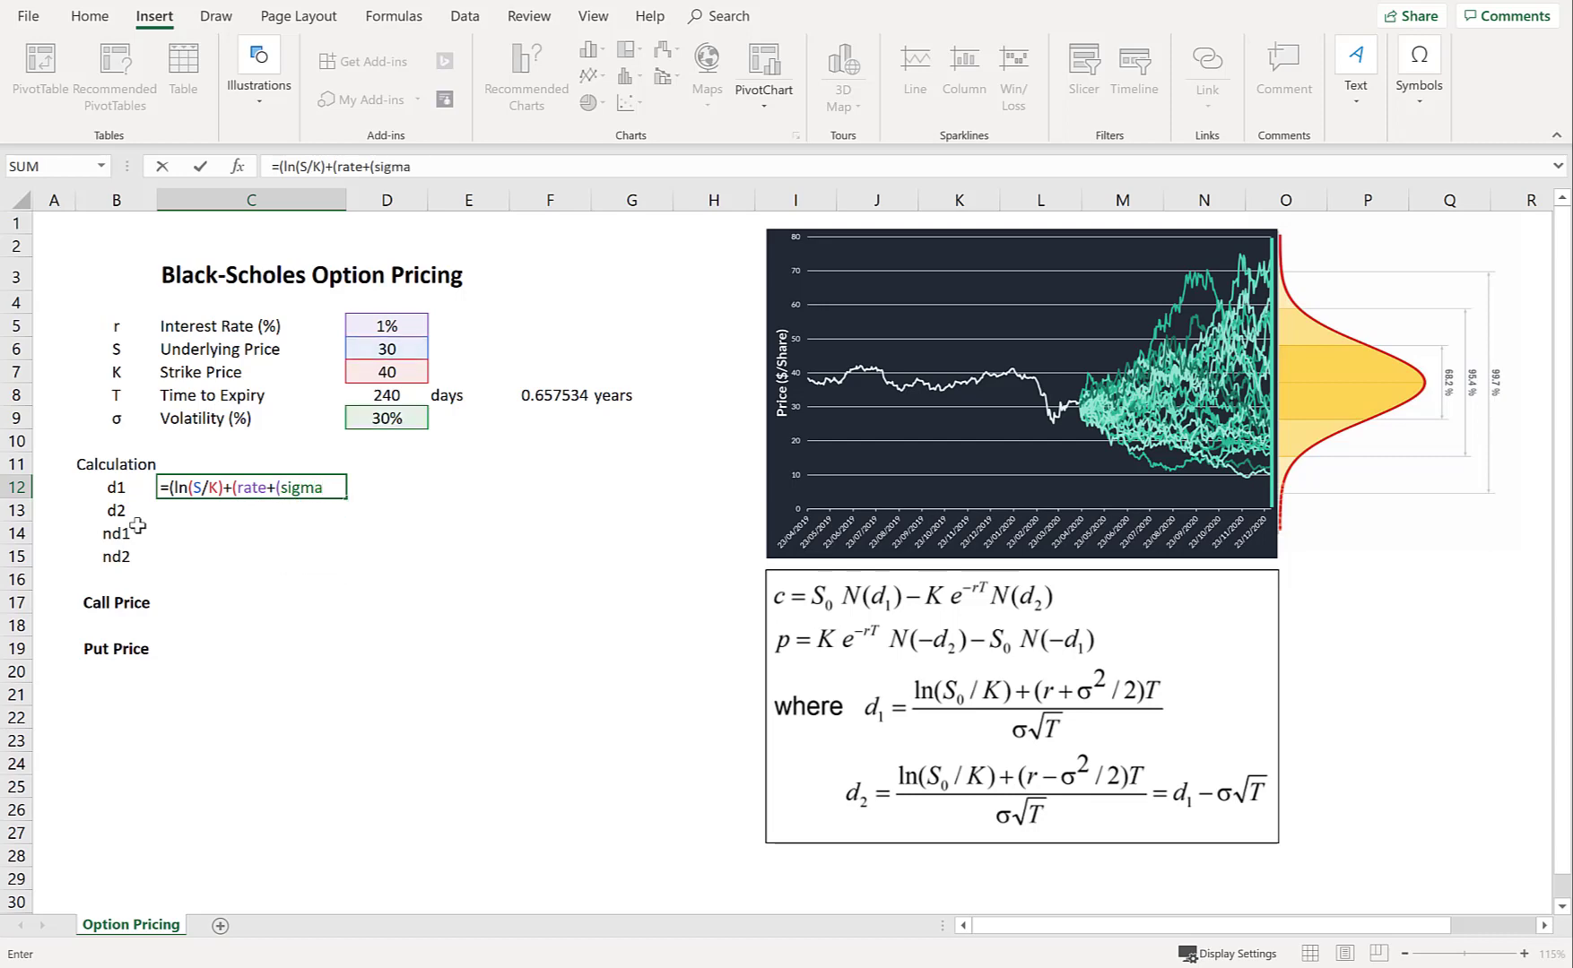
pyautogui.write('^2)/2)')
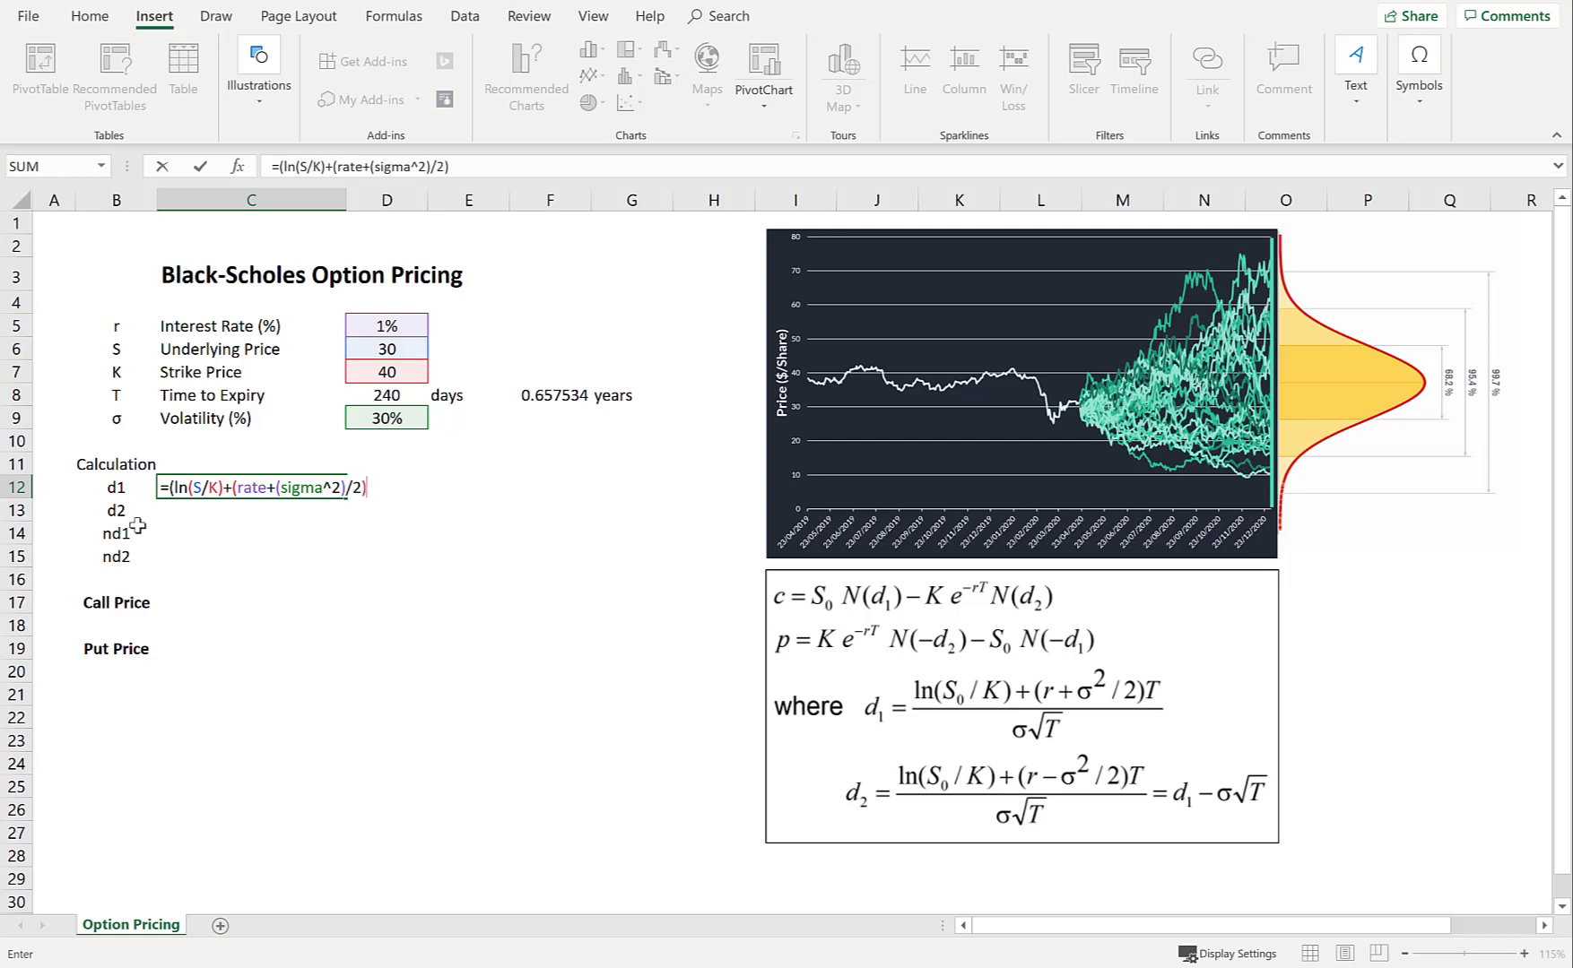
pyautogui.write(')/(sig')
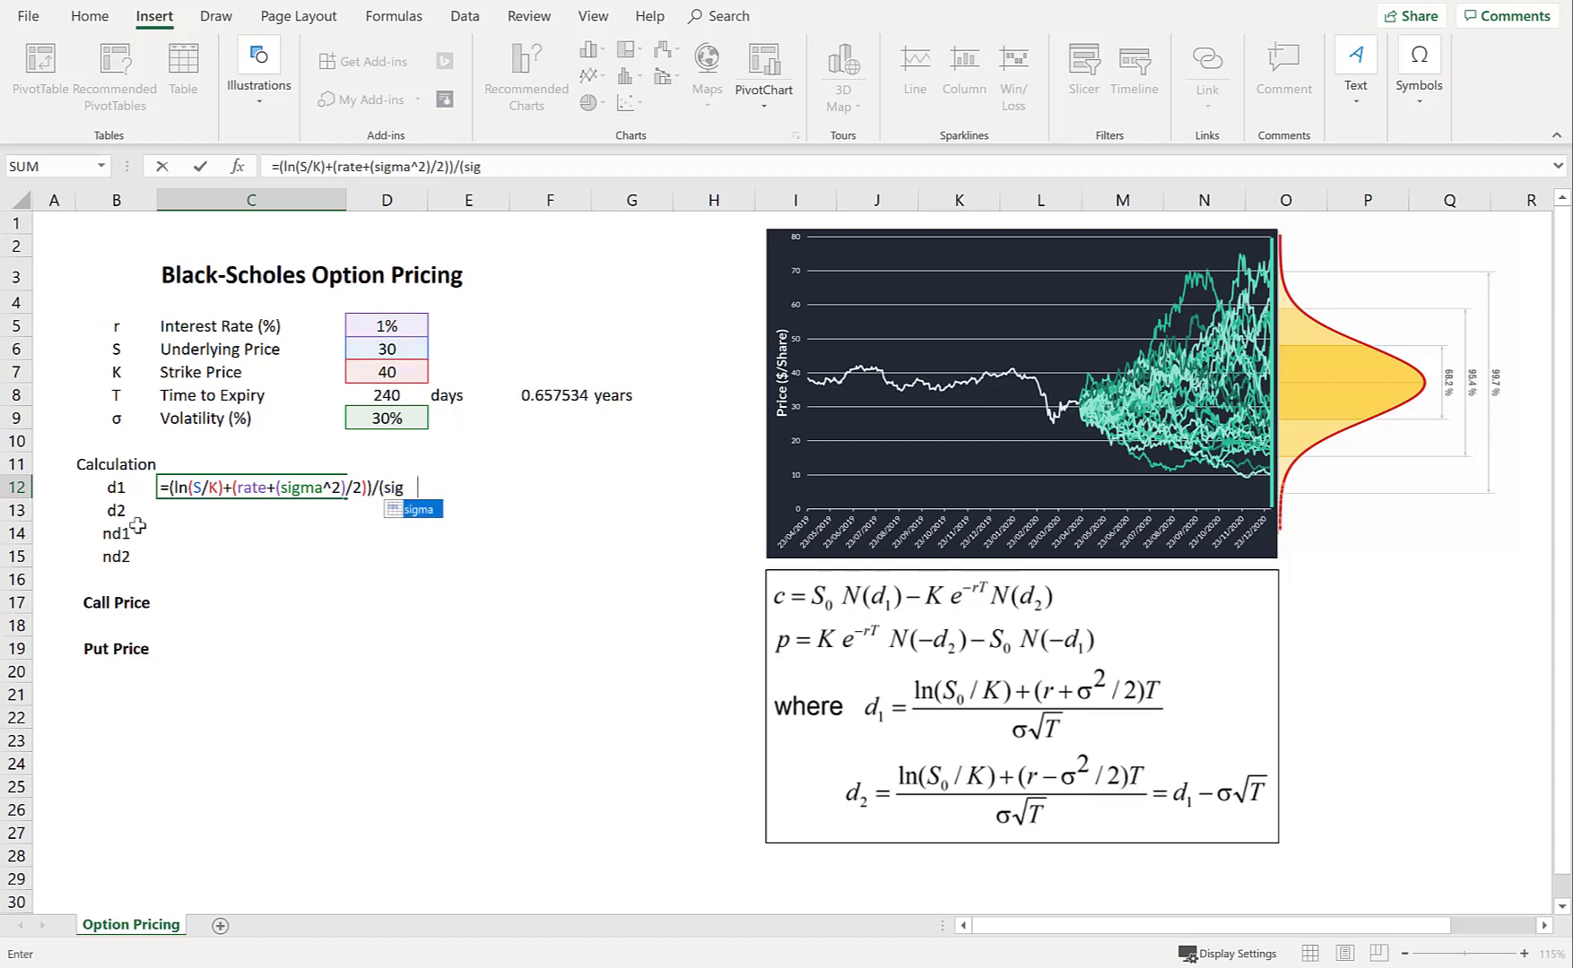
pyautogui.write('ma')
pyautogui.write('*sqrt')
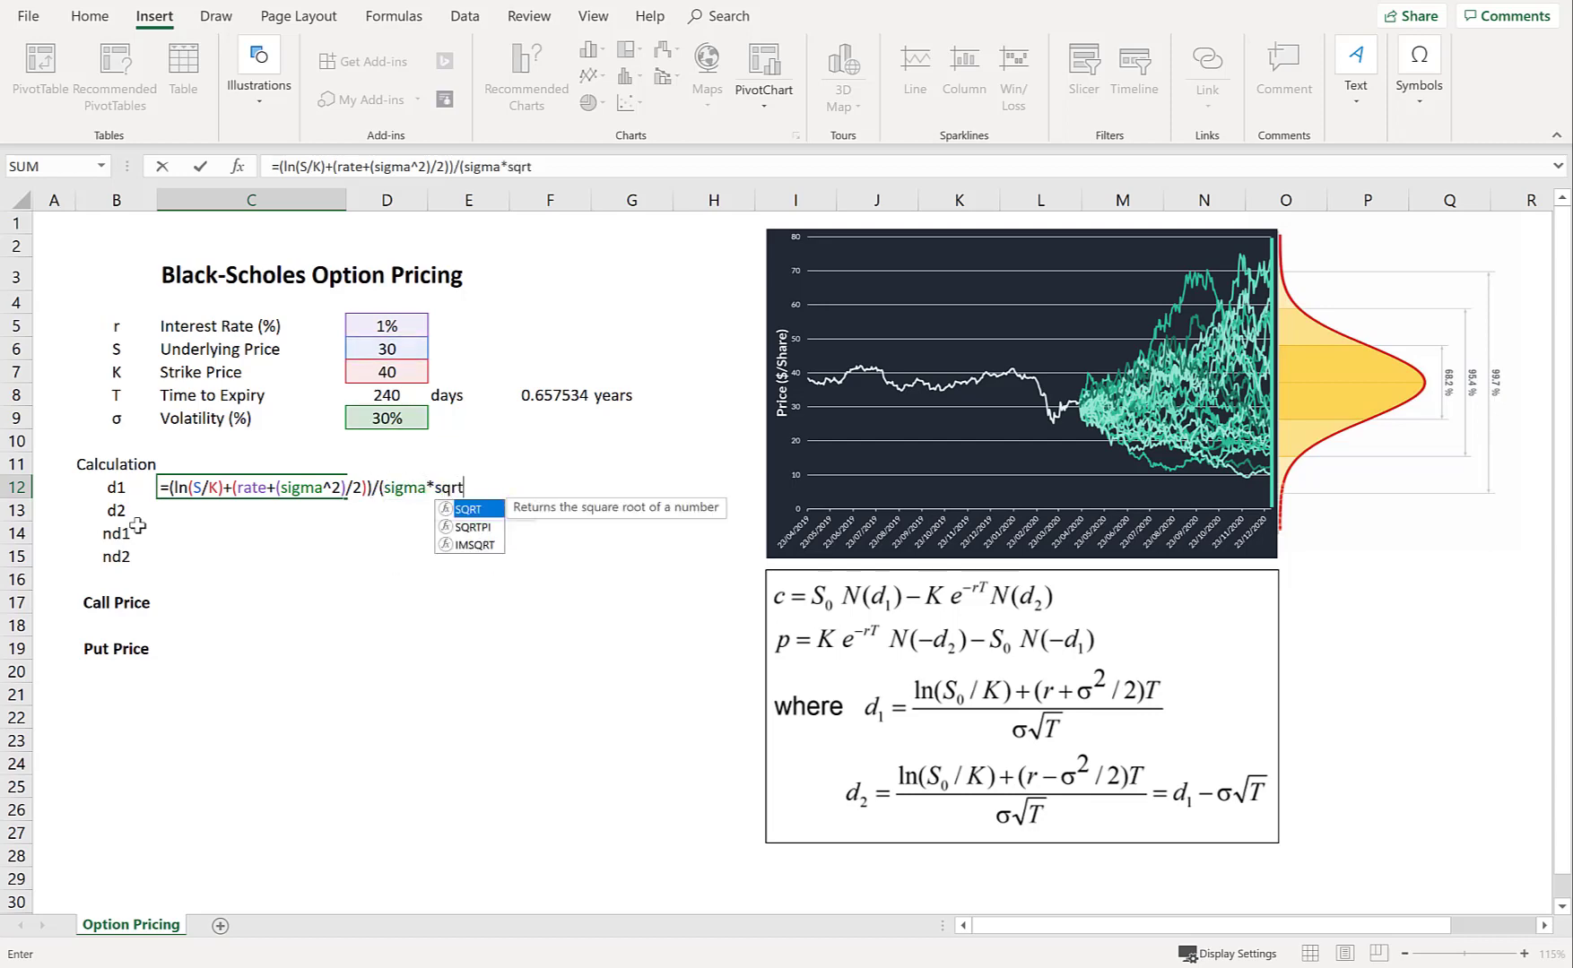
pyautogui.press('Tab')
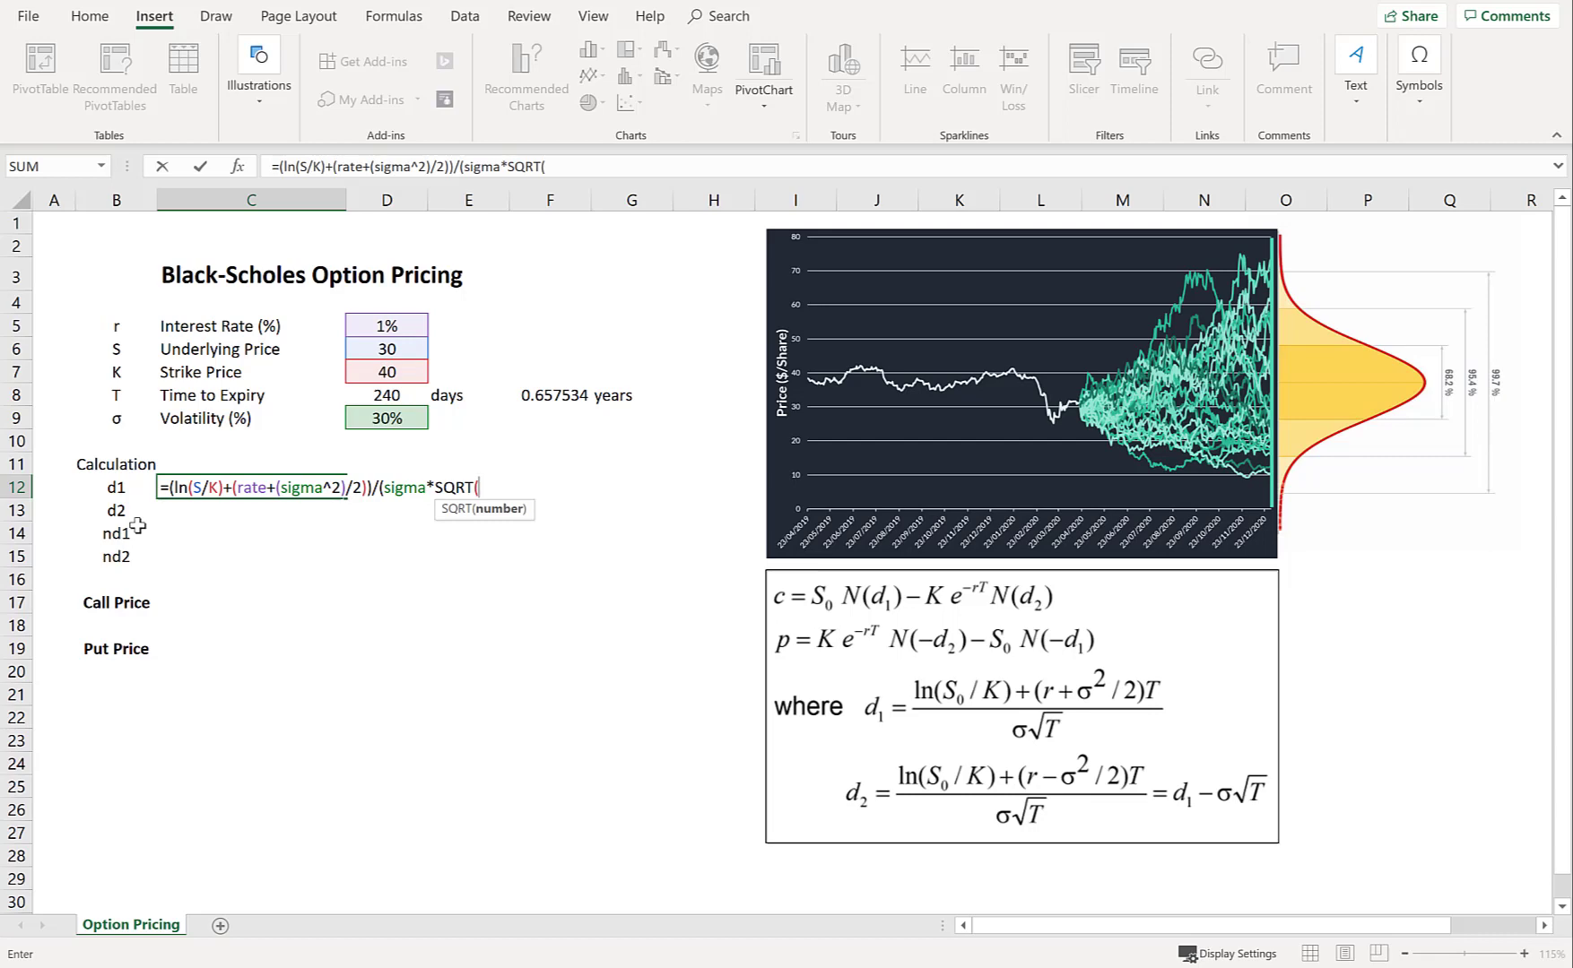
pyautogui.write('T)')
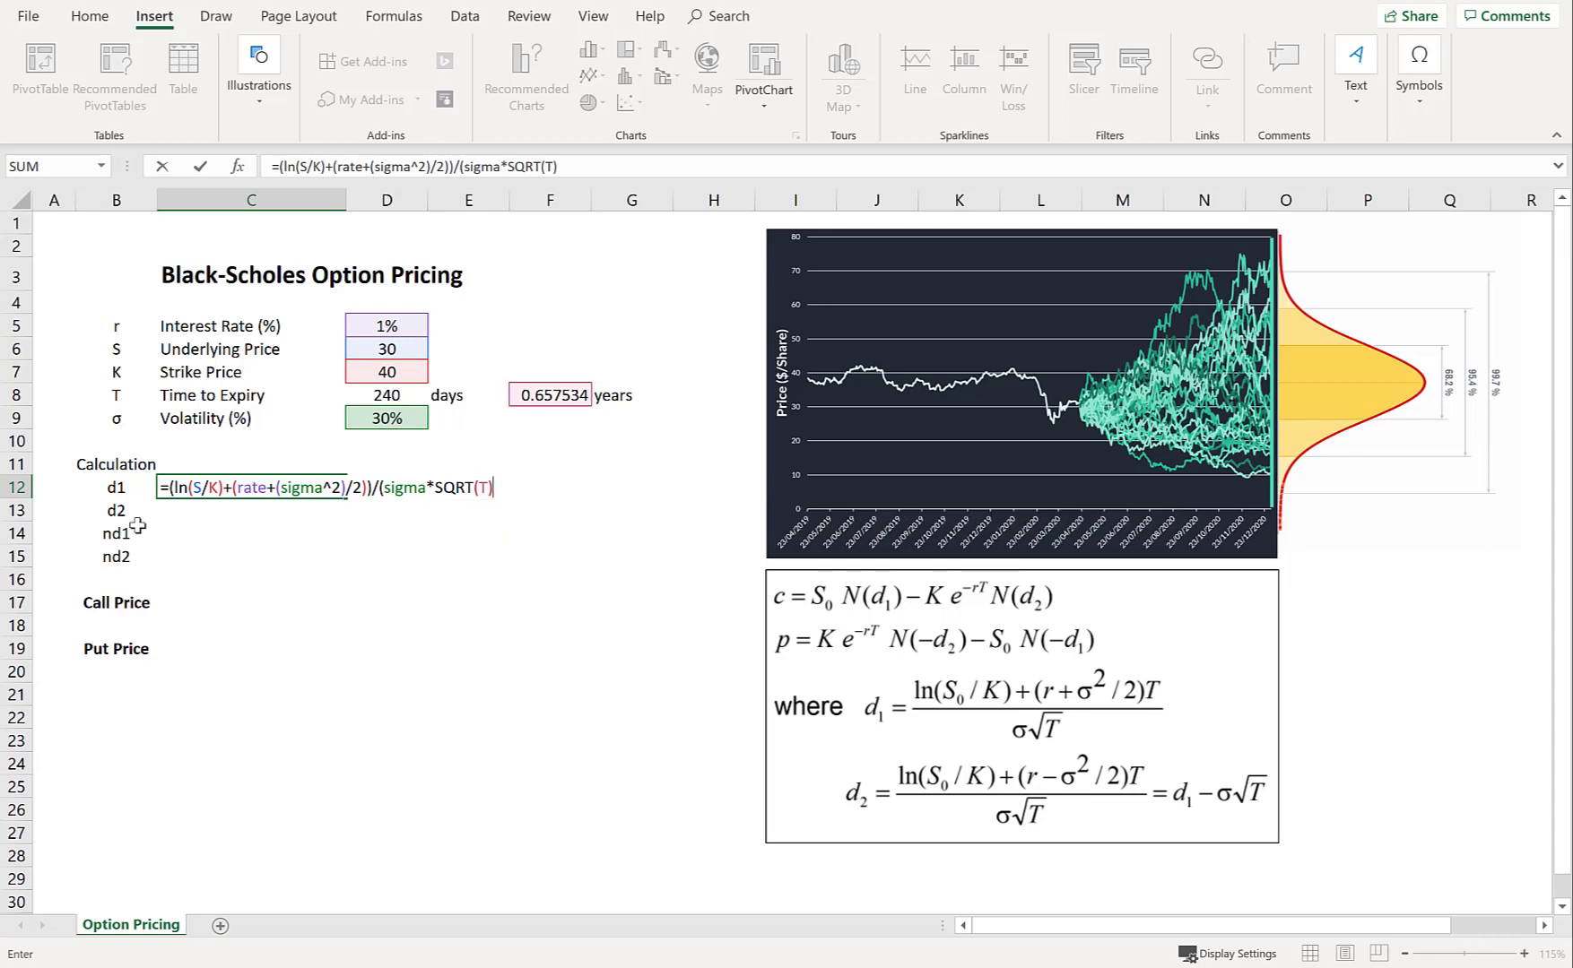
pyautogui.write(')')
pyautogui.press('Return')
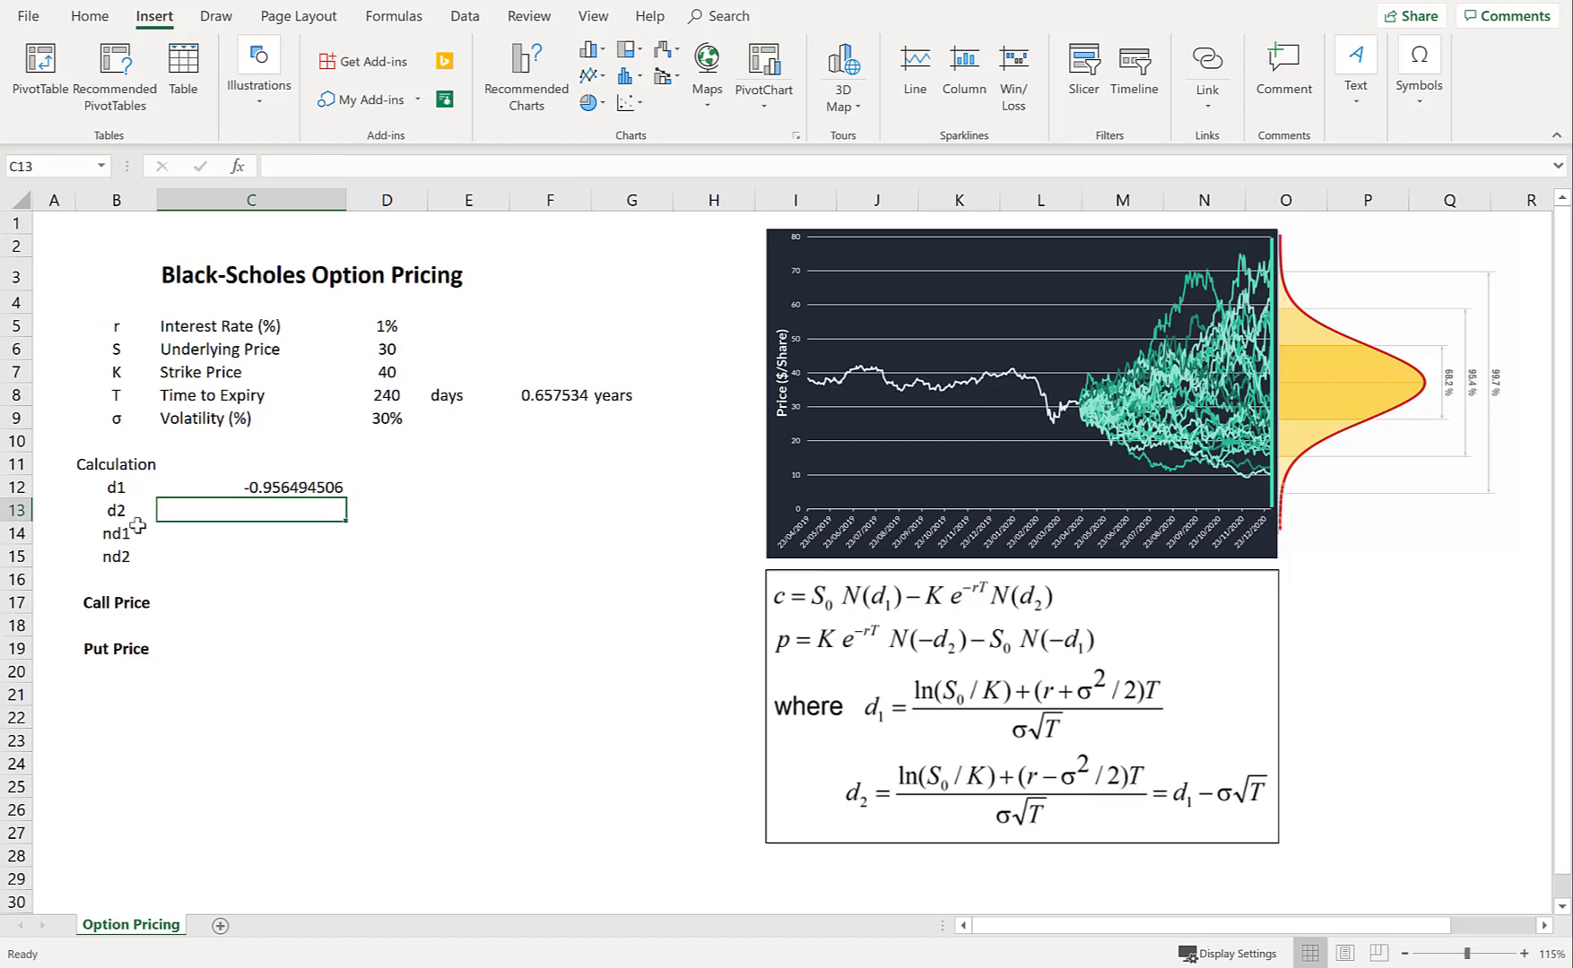
# - Enter =C12-sigma*sqrt(T) in C13, giving d2 = -1.199759963
pyautogui.write('=')
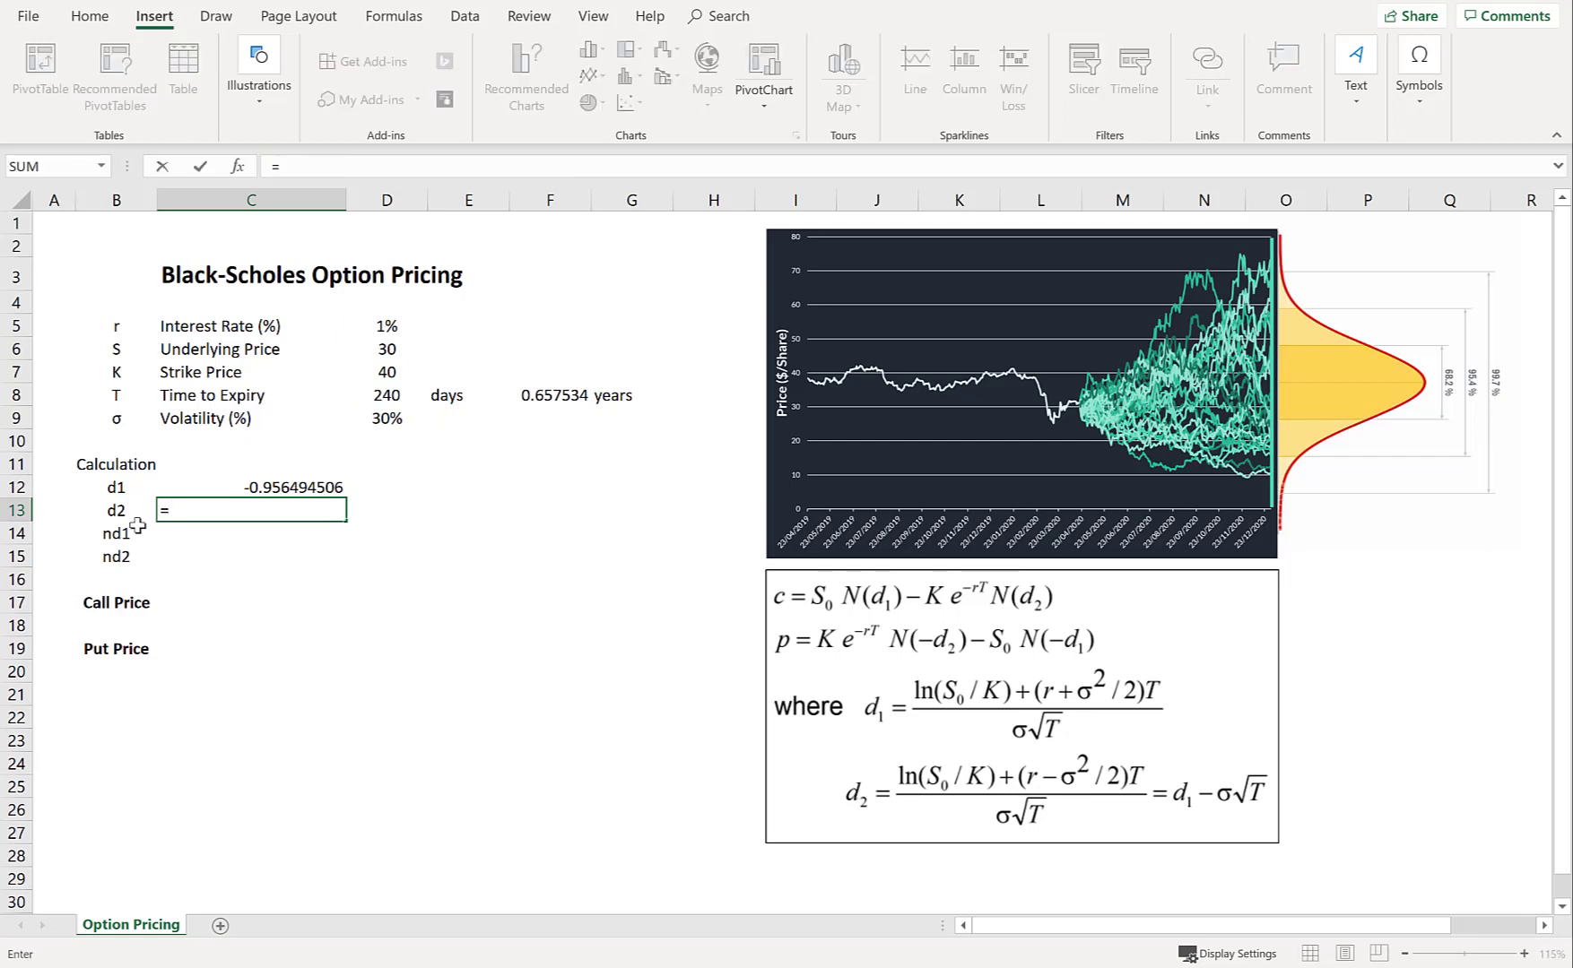
pyautogui.press('Up')
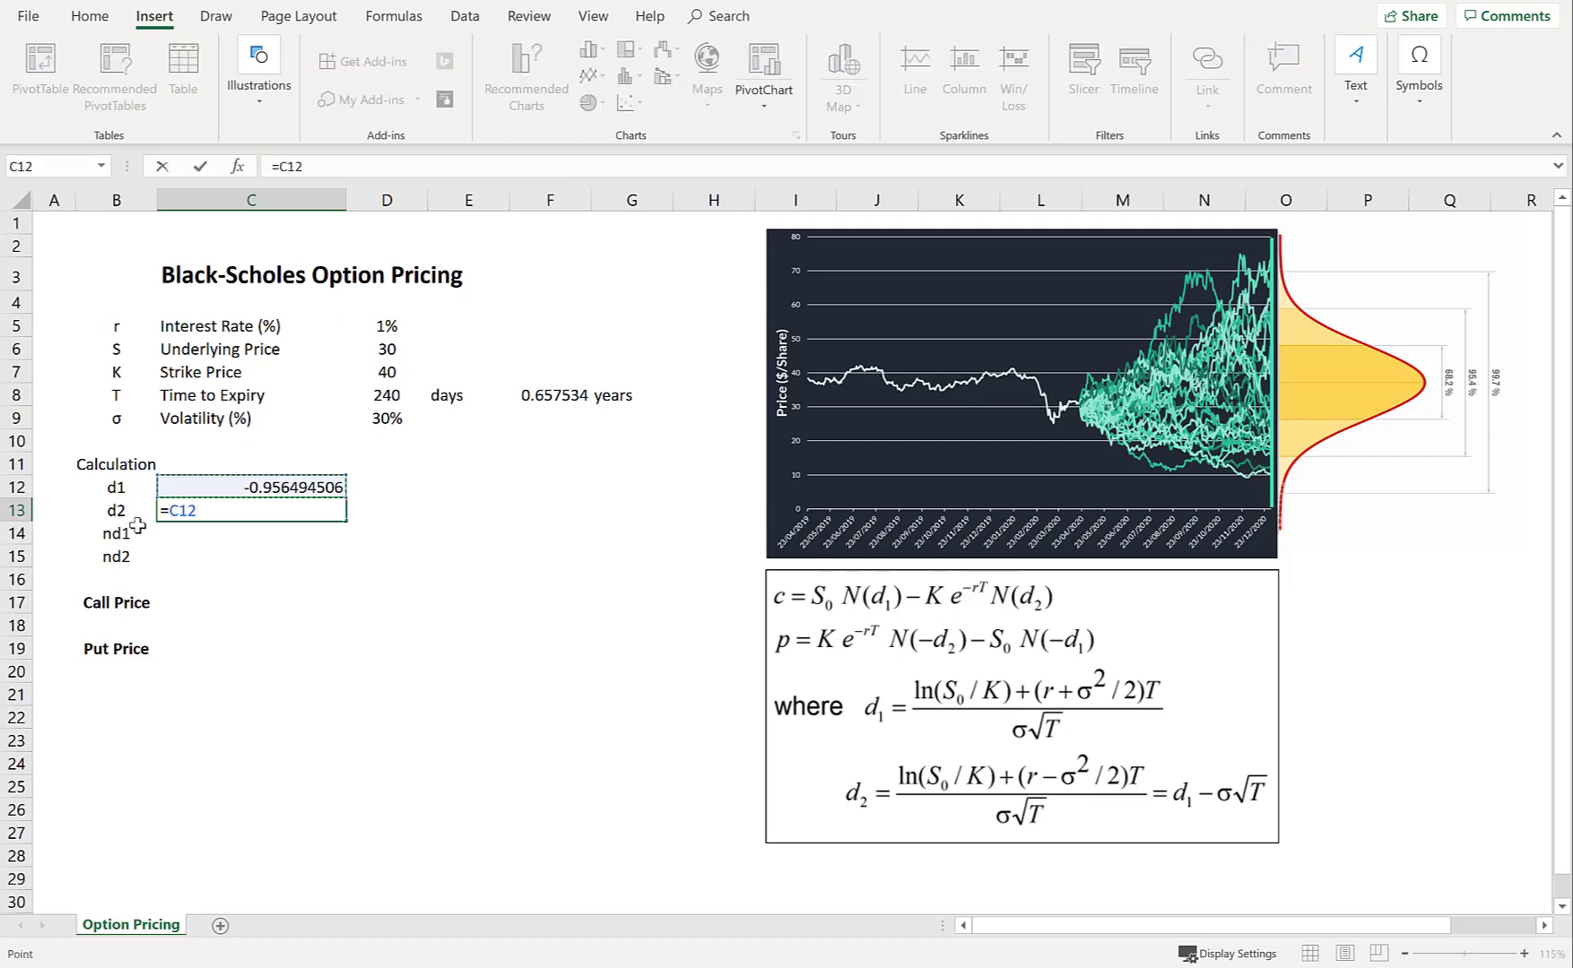
pyautogui.write('-sigma')
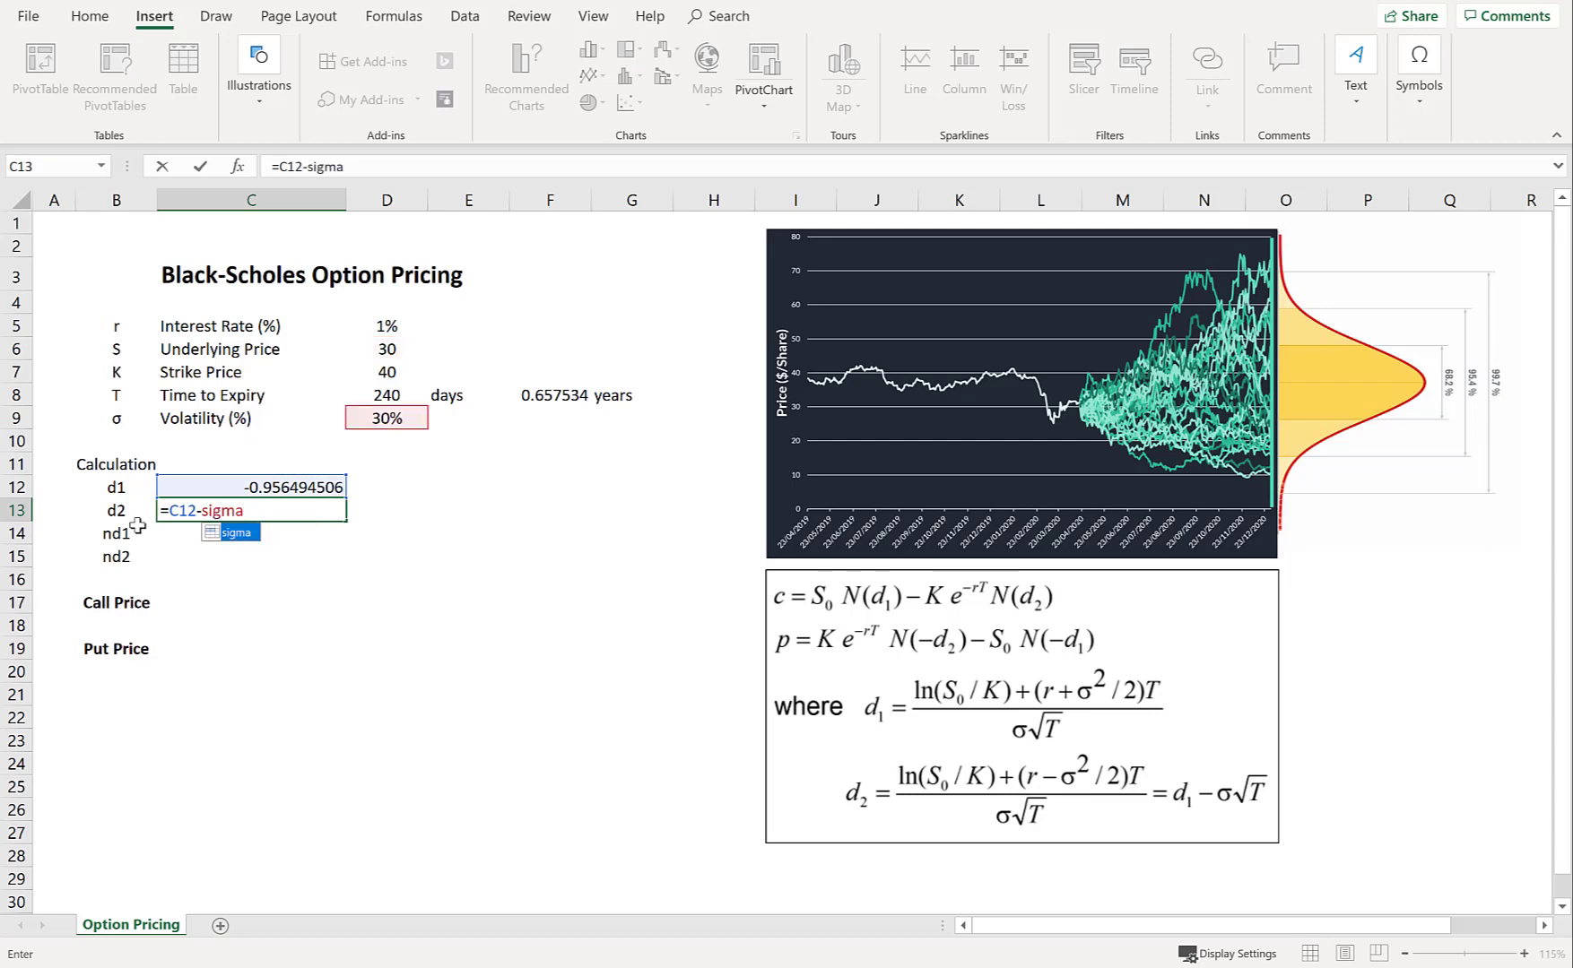
pyautogui.write('*s')
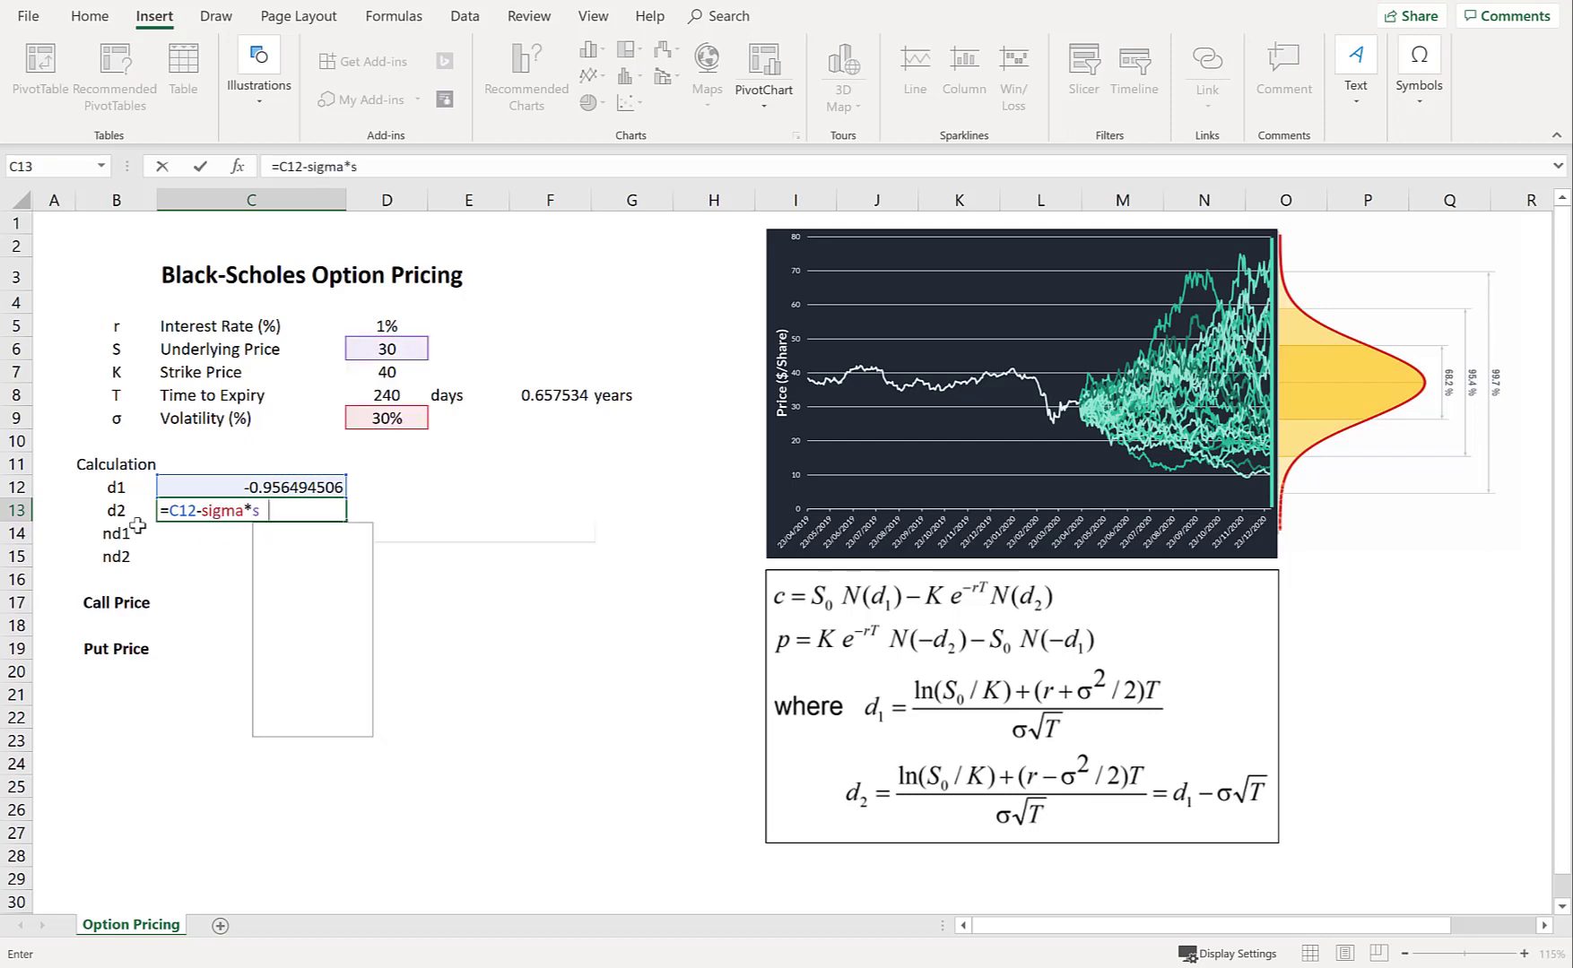
pyautogui.write('qrt(T)')
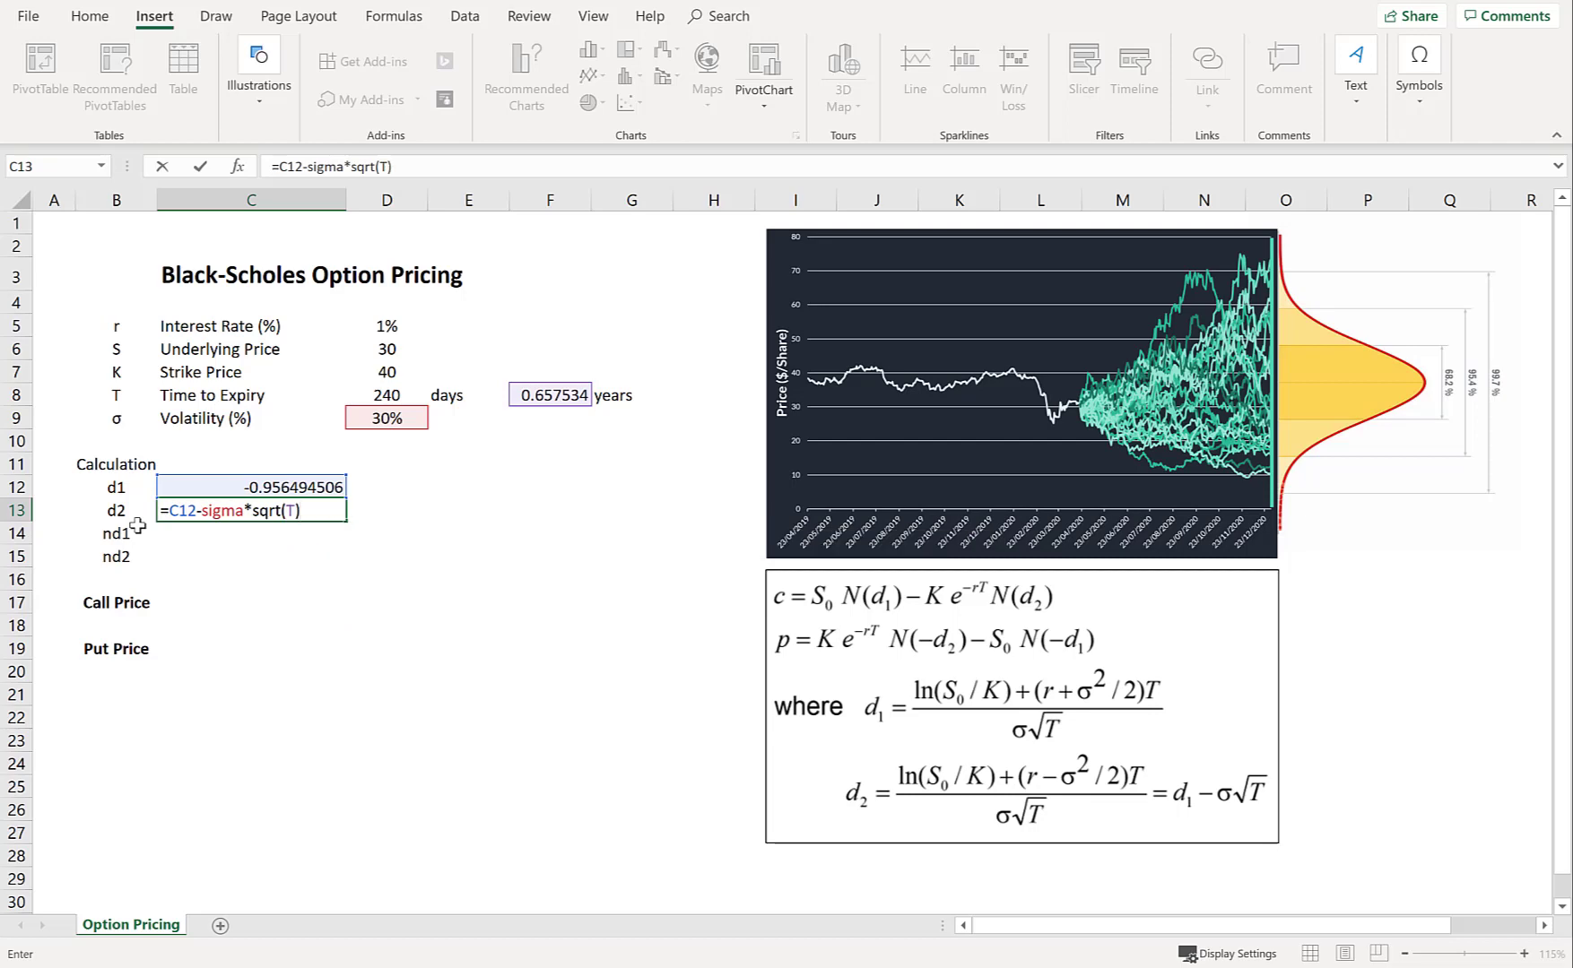
pyautogui.press('Return')
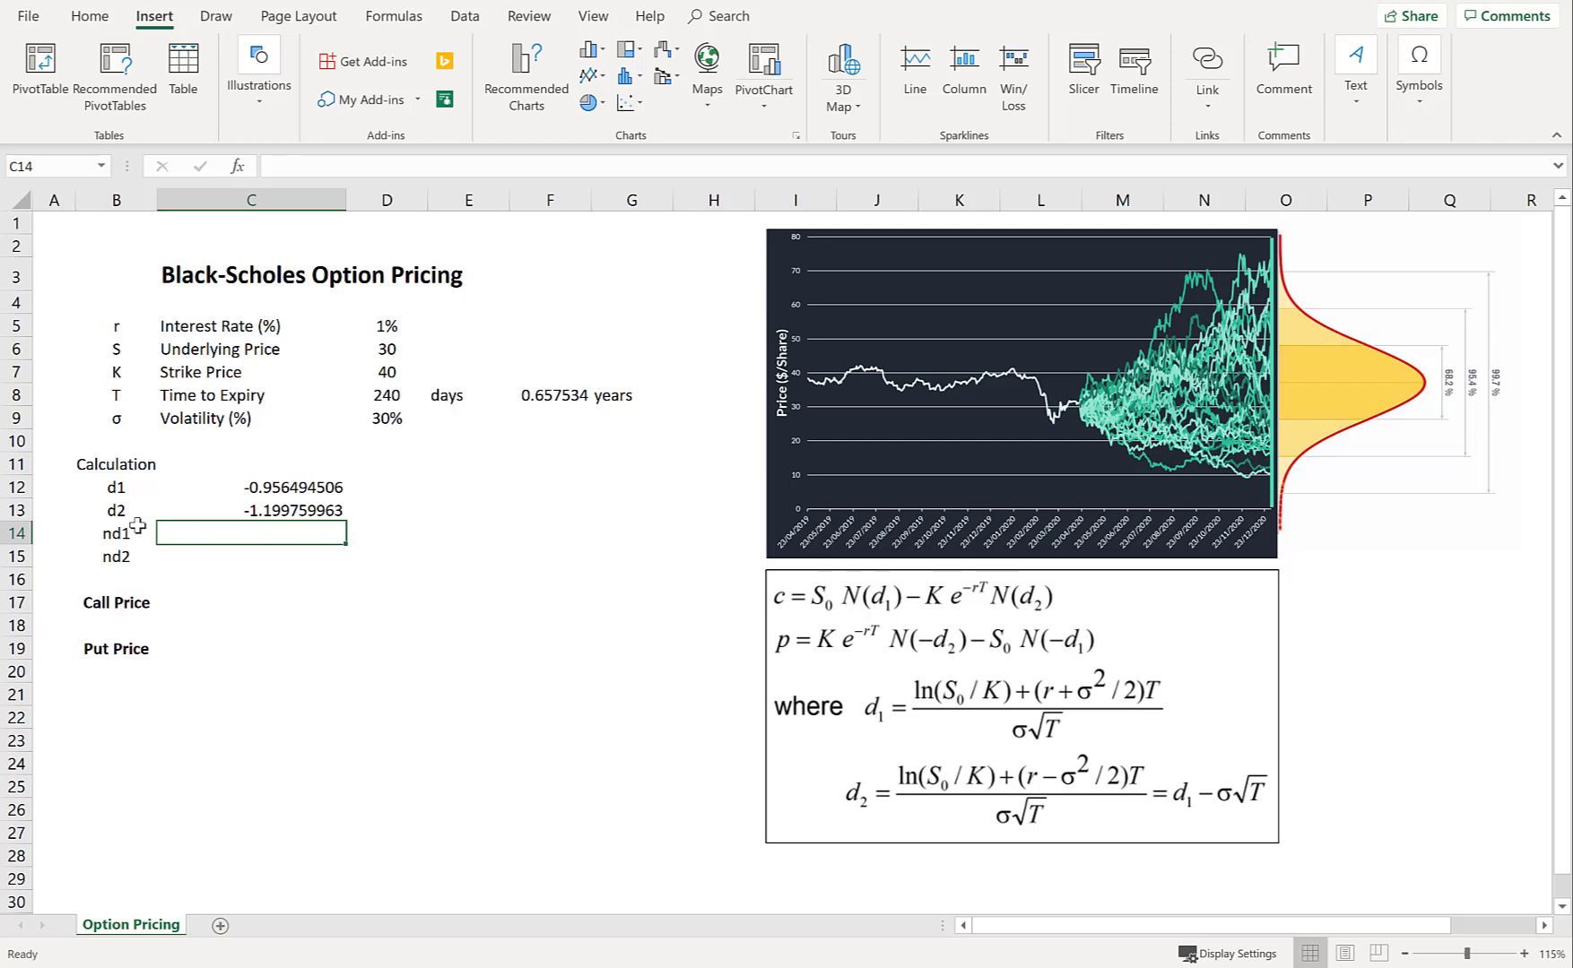
pyautogui.click(248, 488)
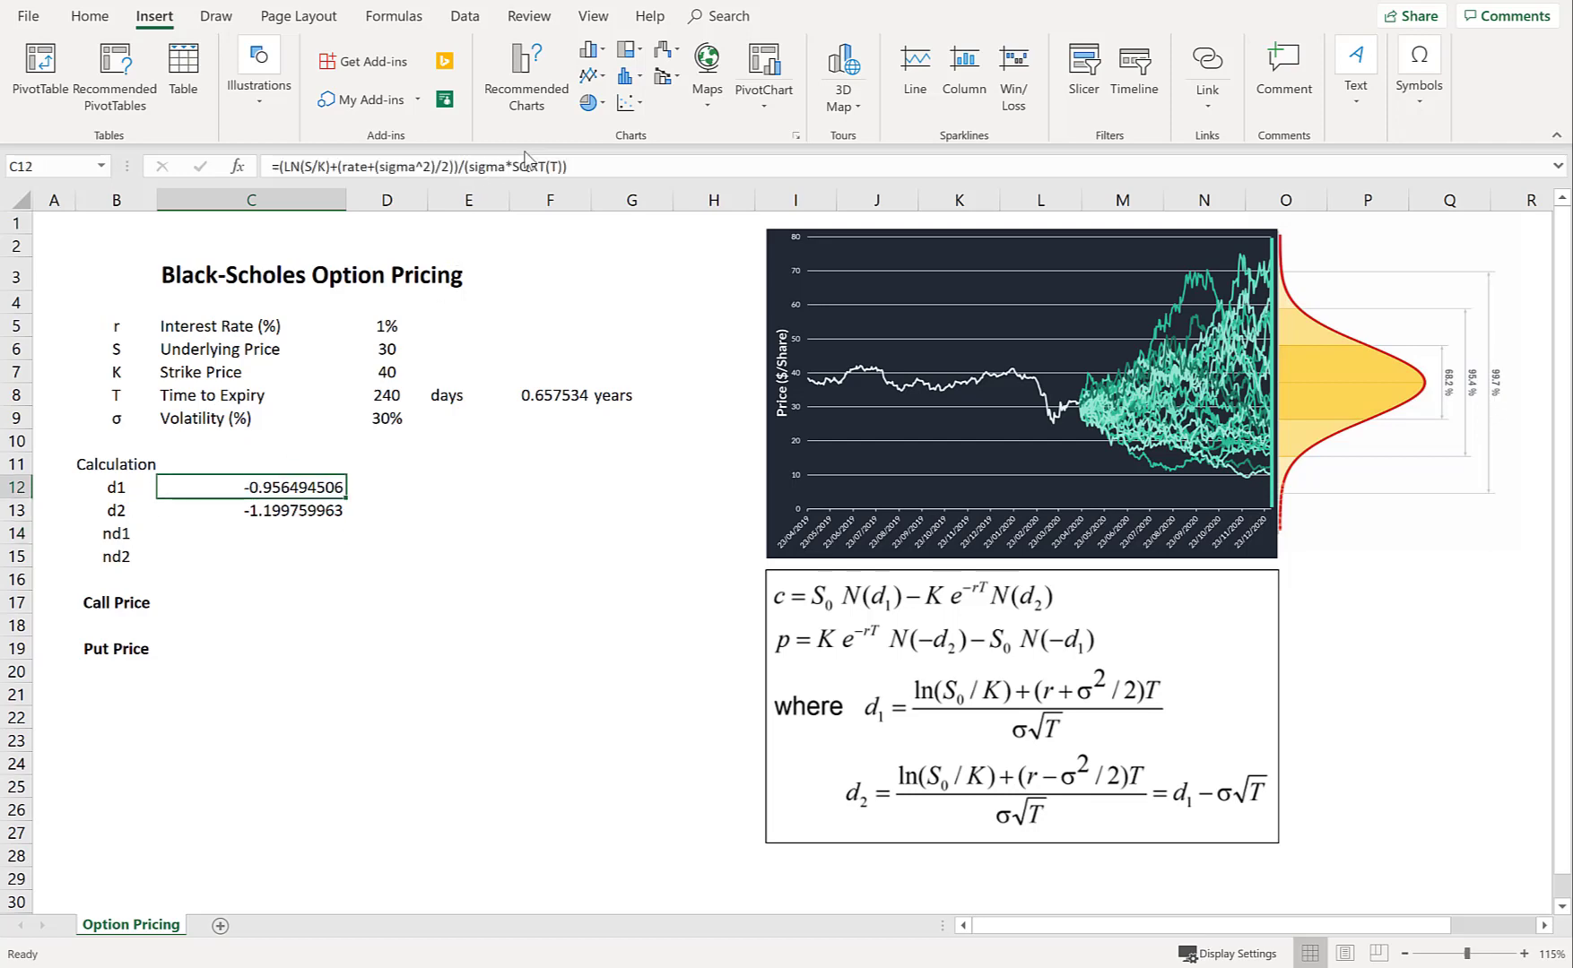
pyautogui.click(600, 165)
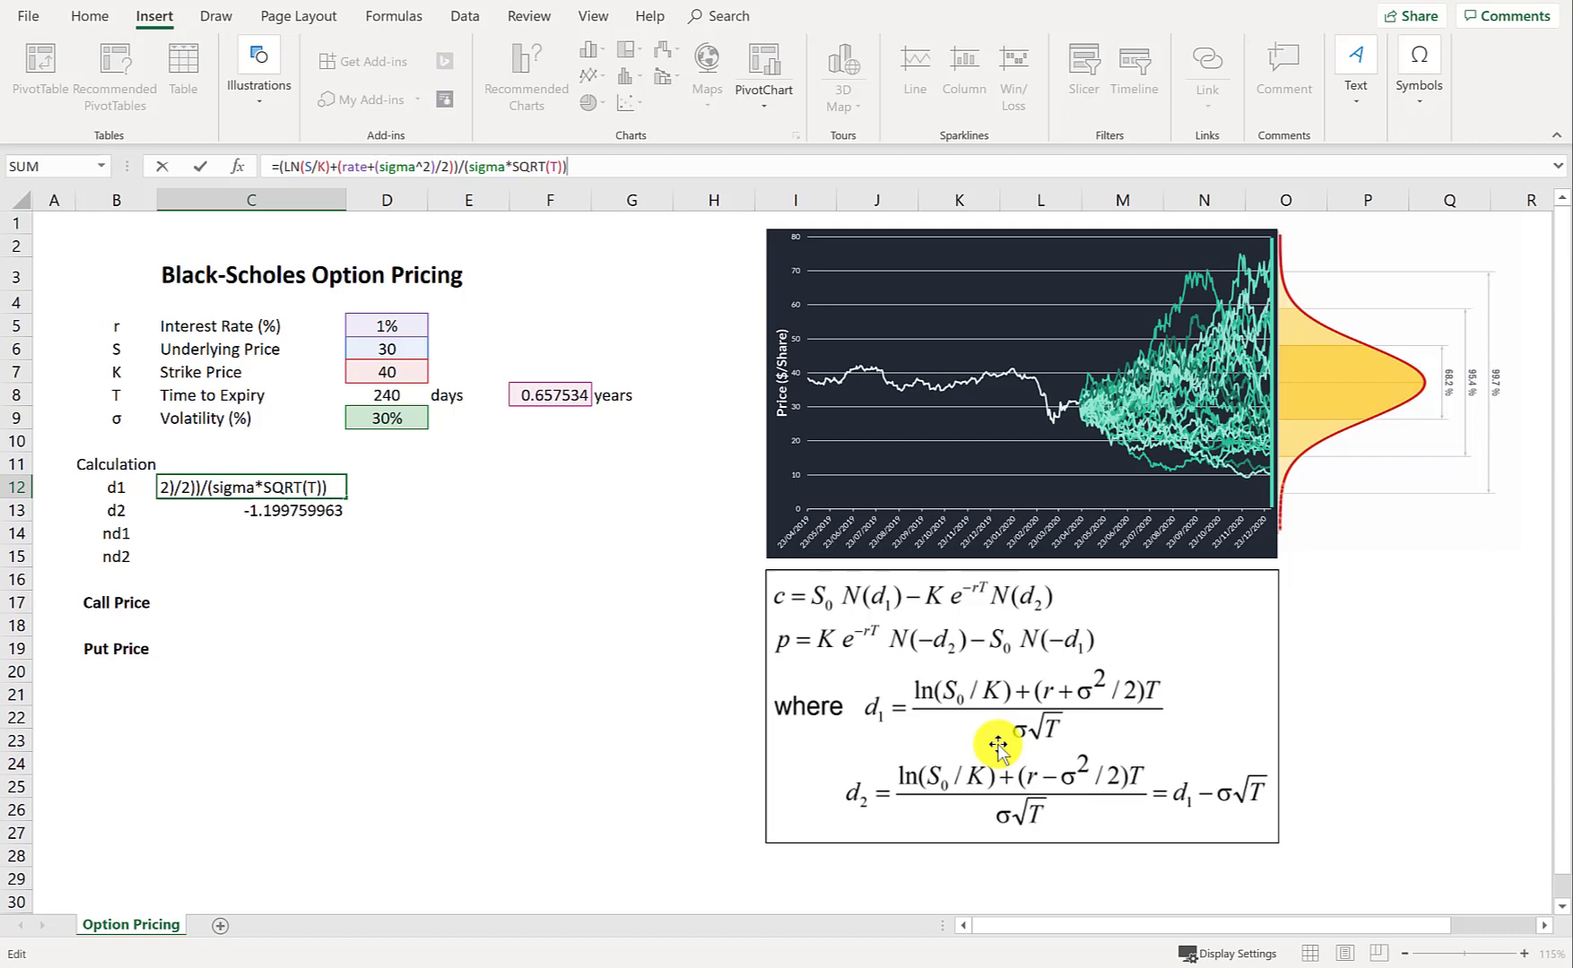
pyautogui.press('Return')
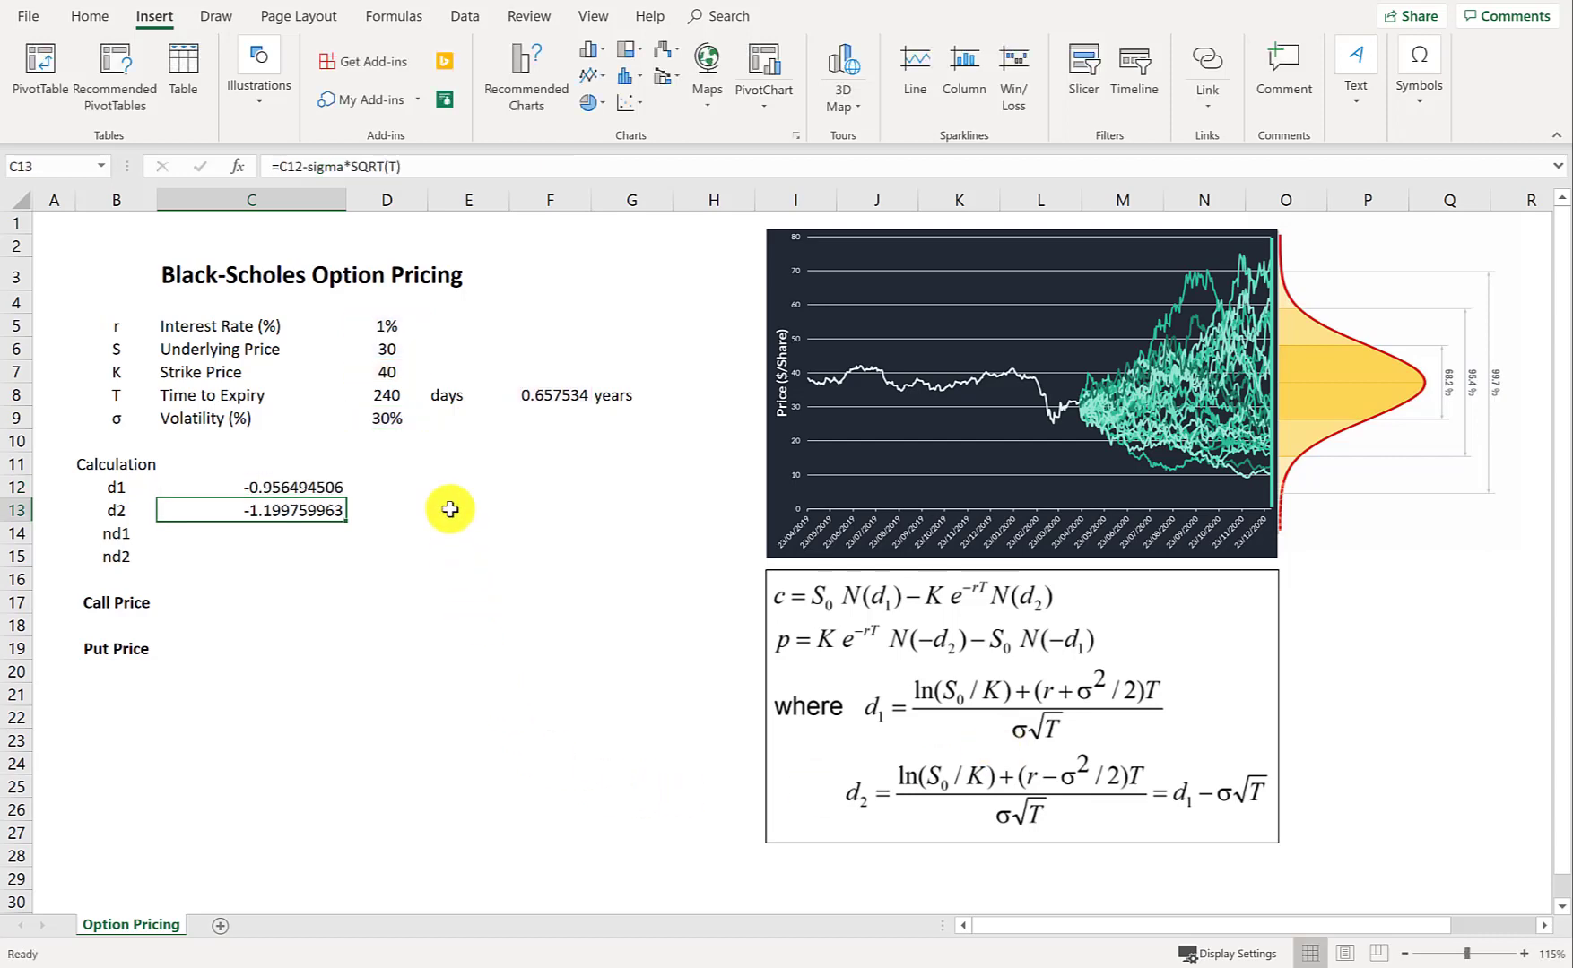
pyautogui.click(425, 162)
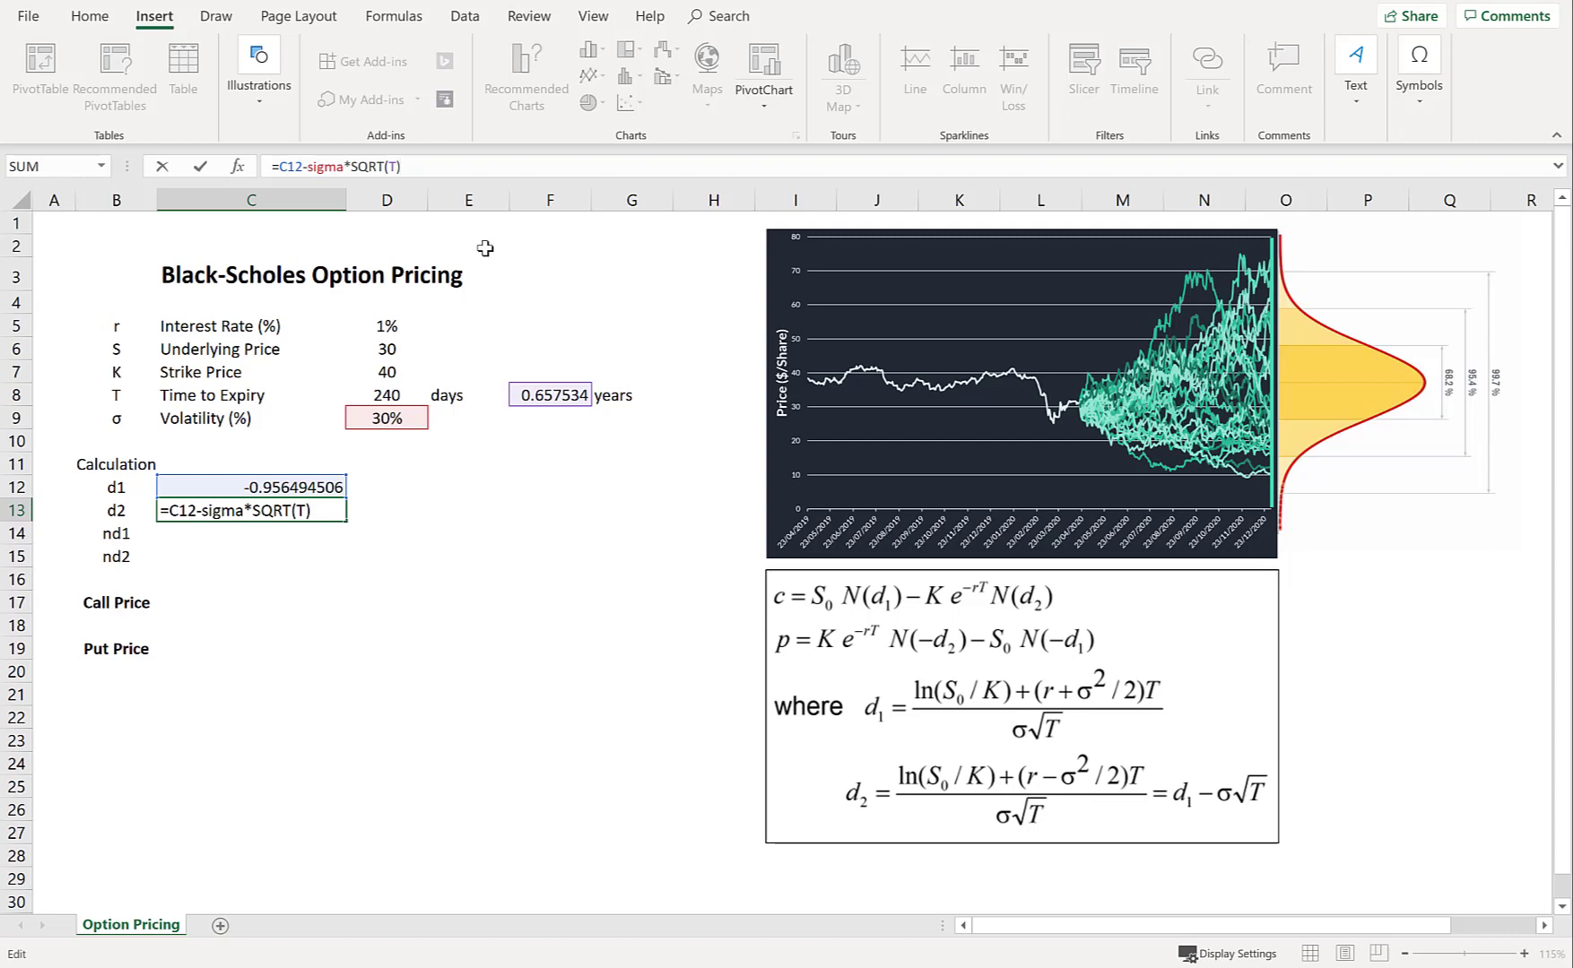
pyautogui.press('Return')
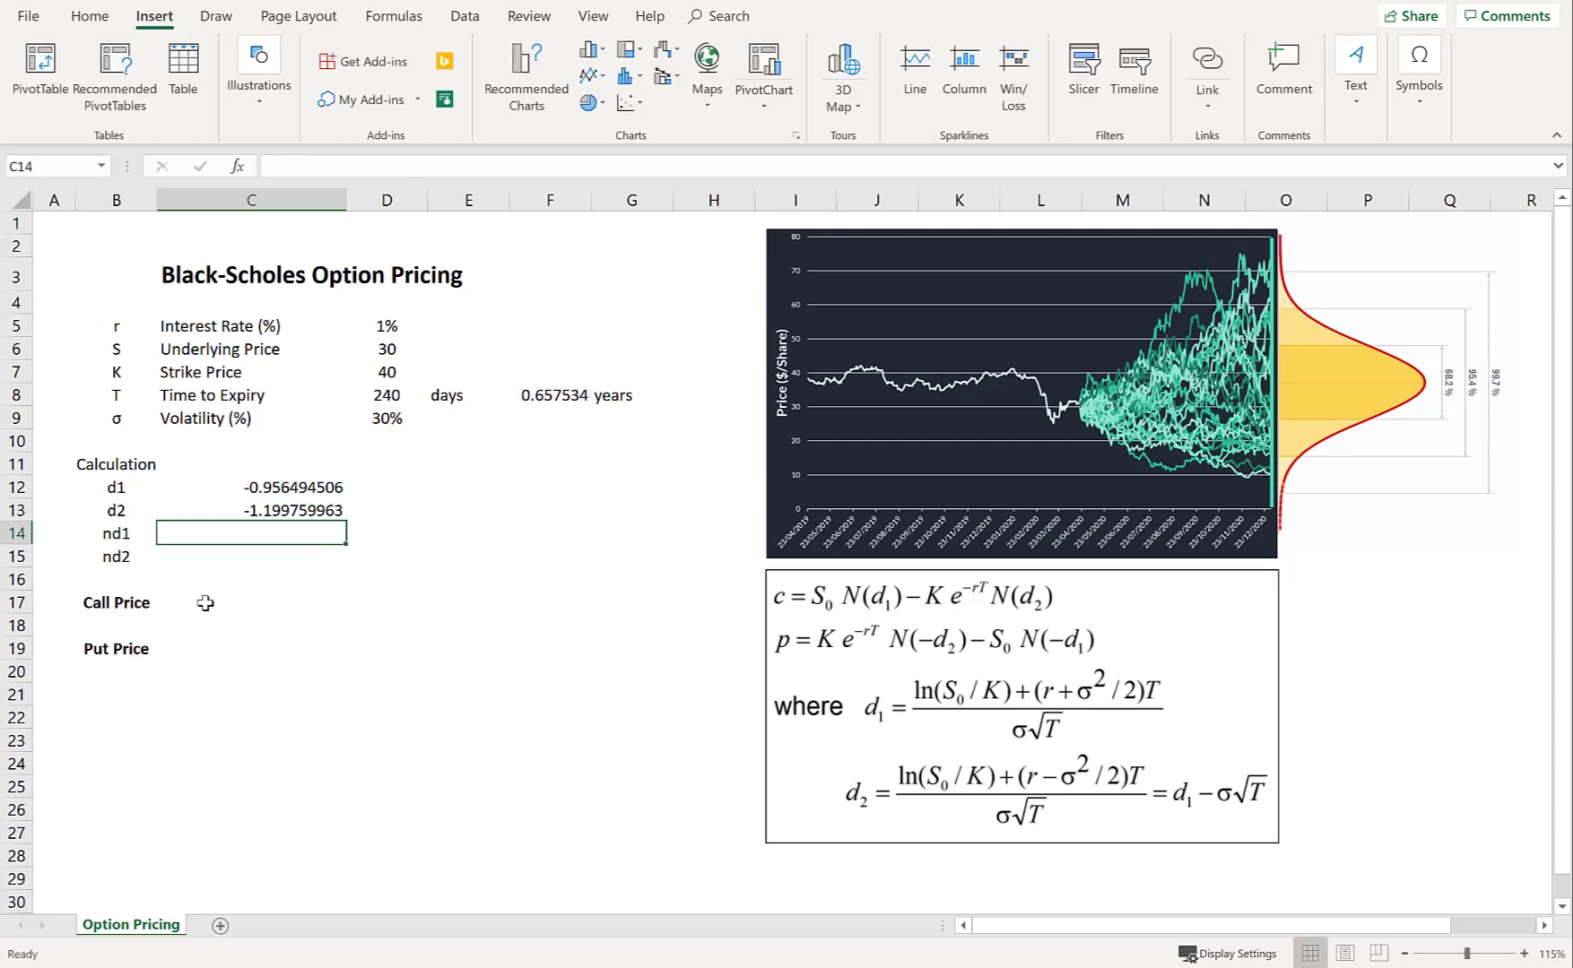
# - Enter =NORM.DIST(C12,0,1,TRUE) in C14, giving nd1 = 0.169411229
pyautogui.write('=nnn')
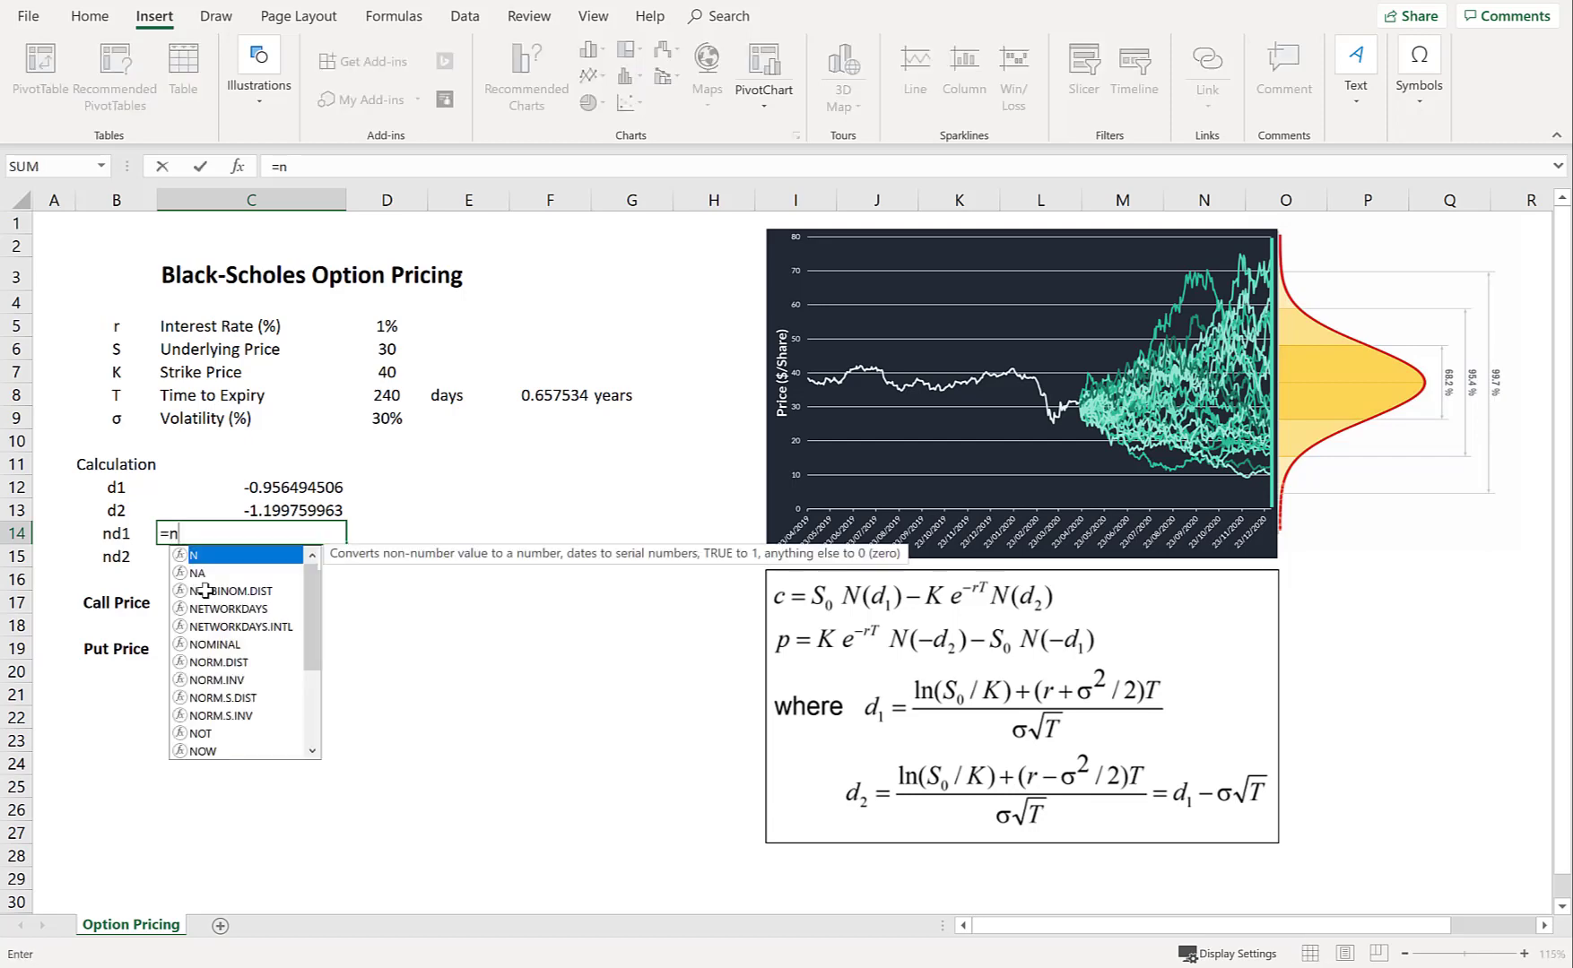
pyautogui.press('BackSpace')
pyautogui.press('BackSpace')
pyautogui.write('orm')
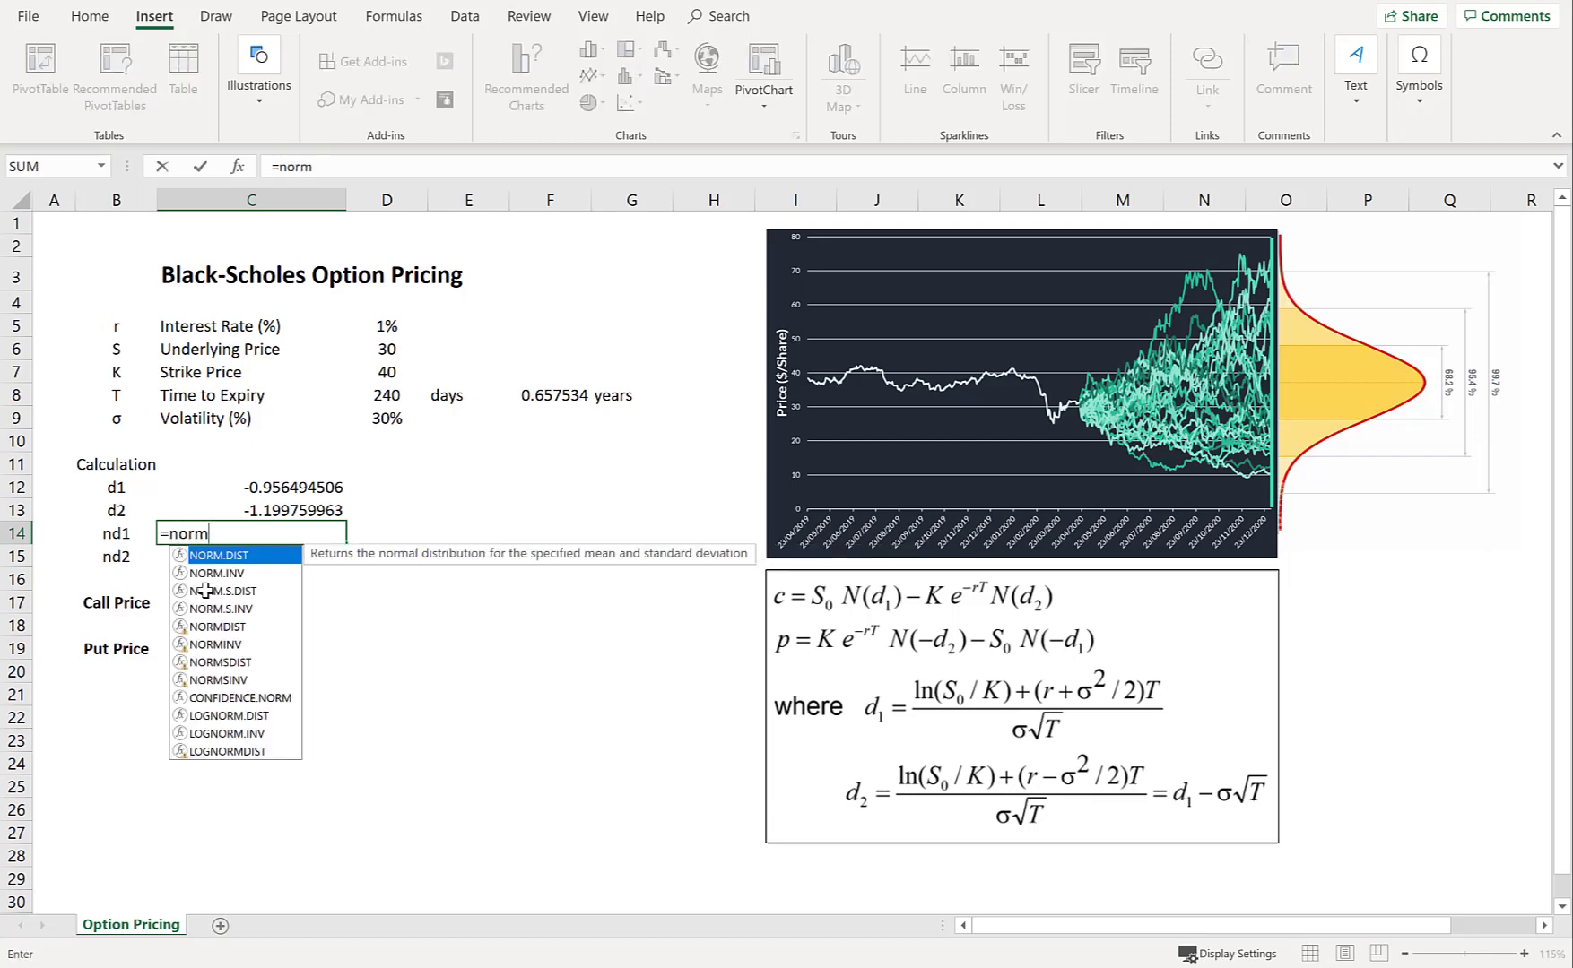
pyautogui.press('Tab')
pyautogui.press('Up')
pyautogui.press('Up')
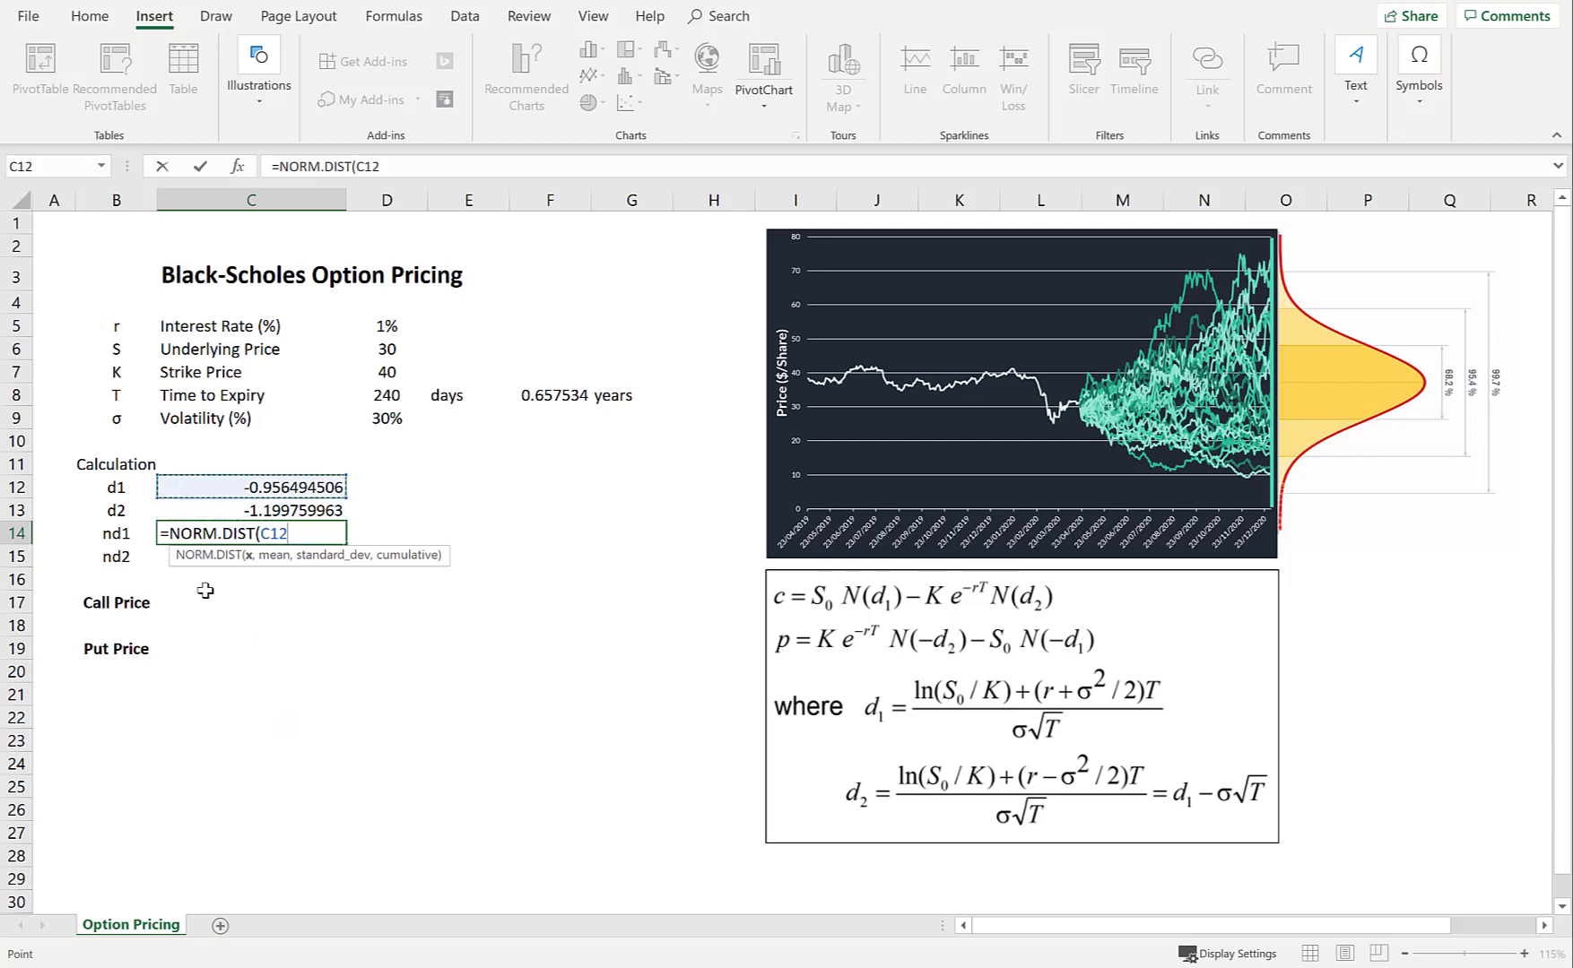
pyautogui.write(',0,1')
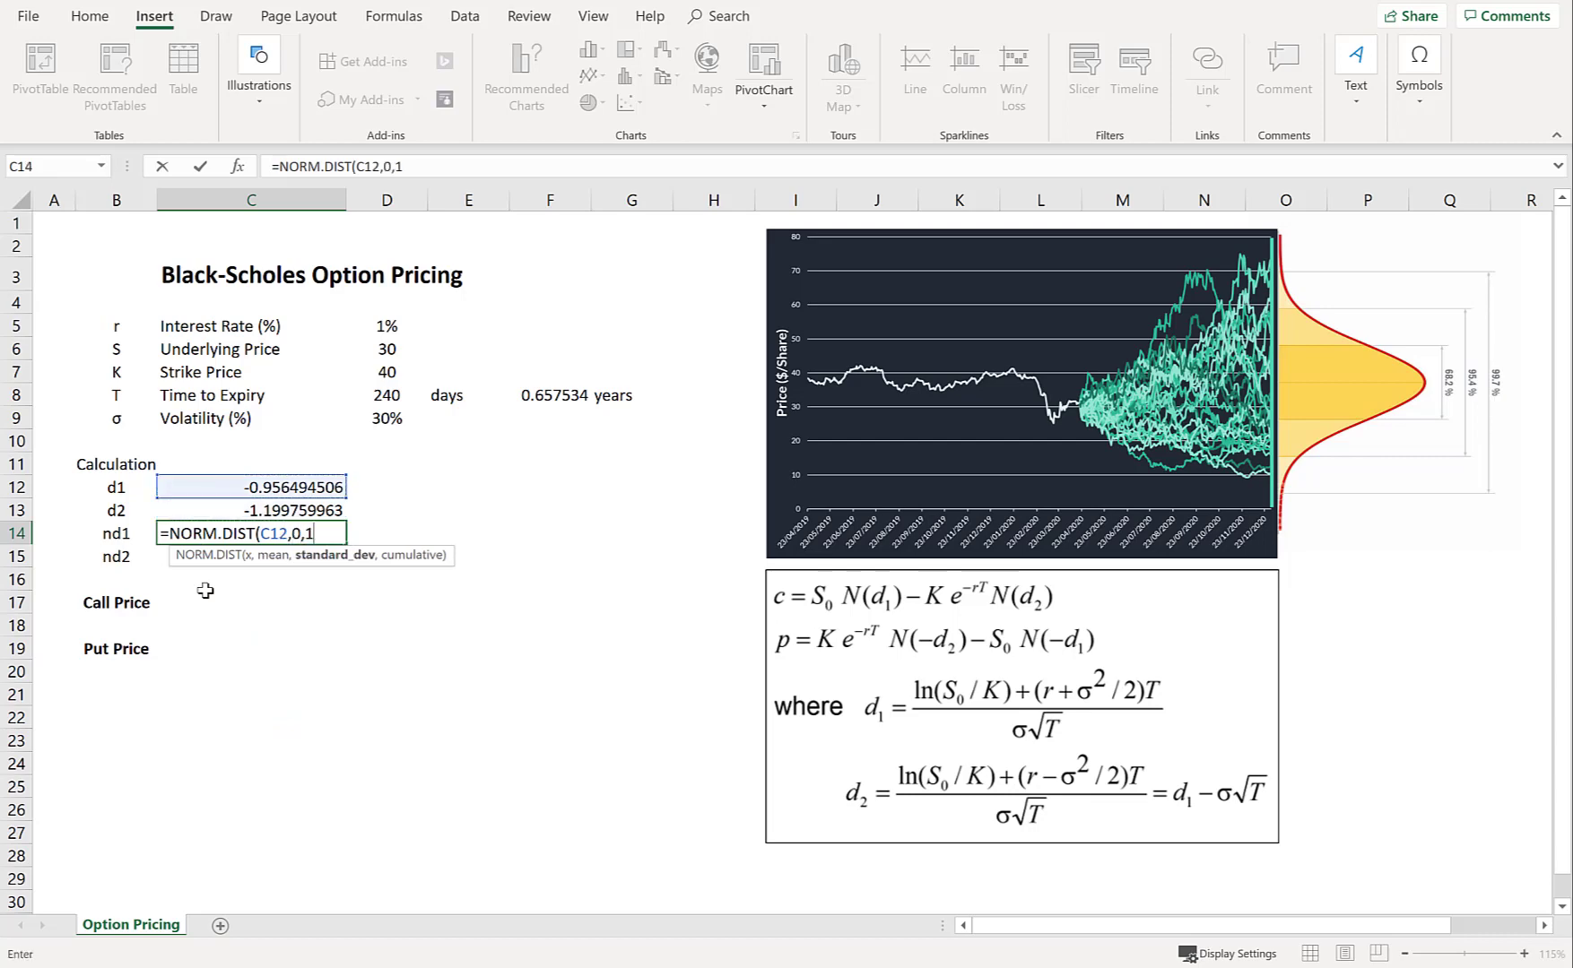
pyautogui.write(',')
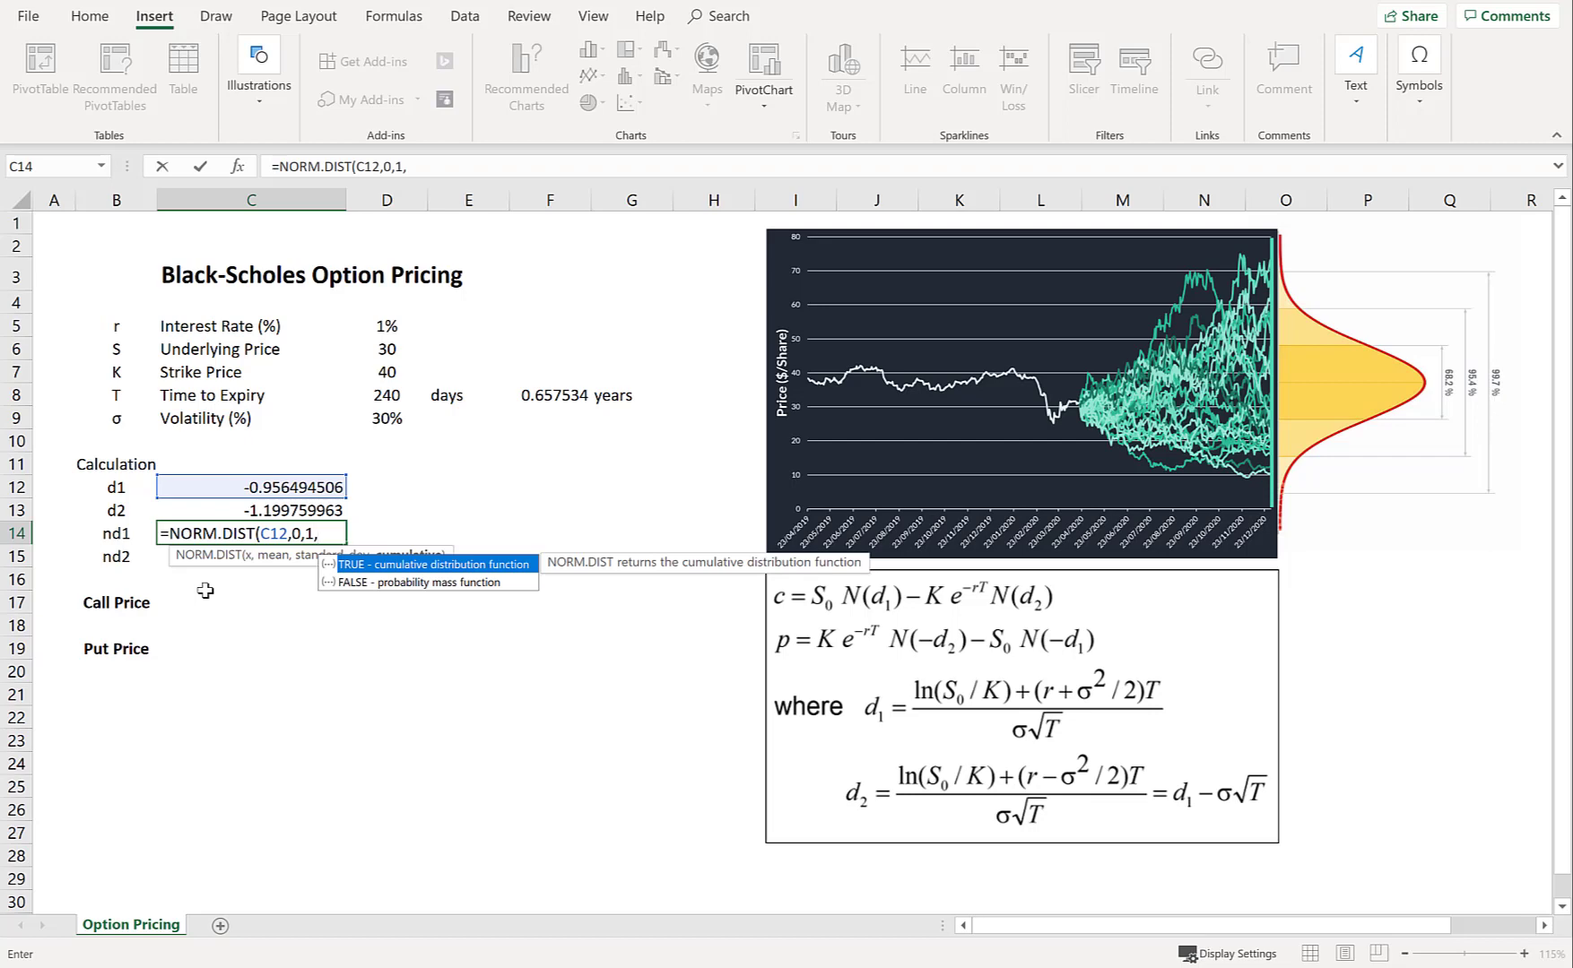
pyautogui.press('Tab')
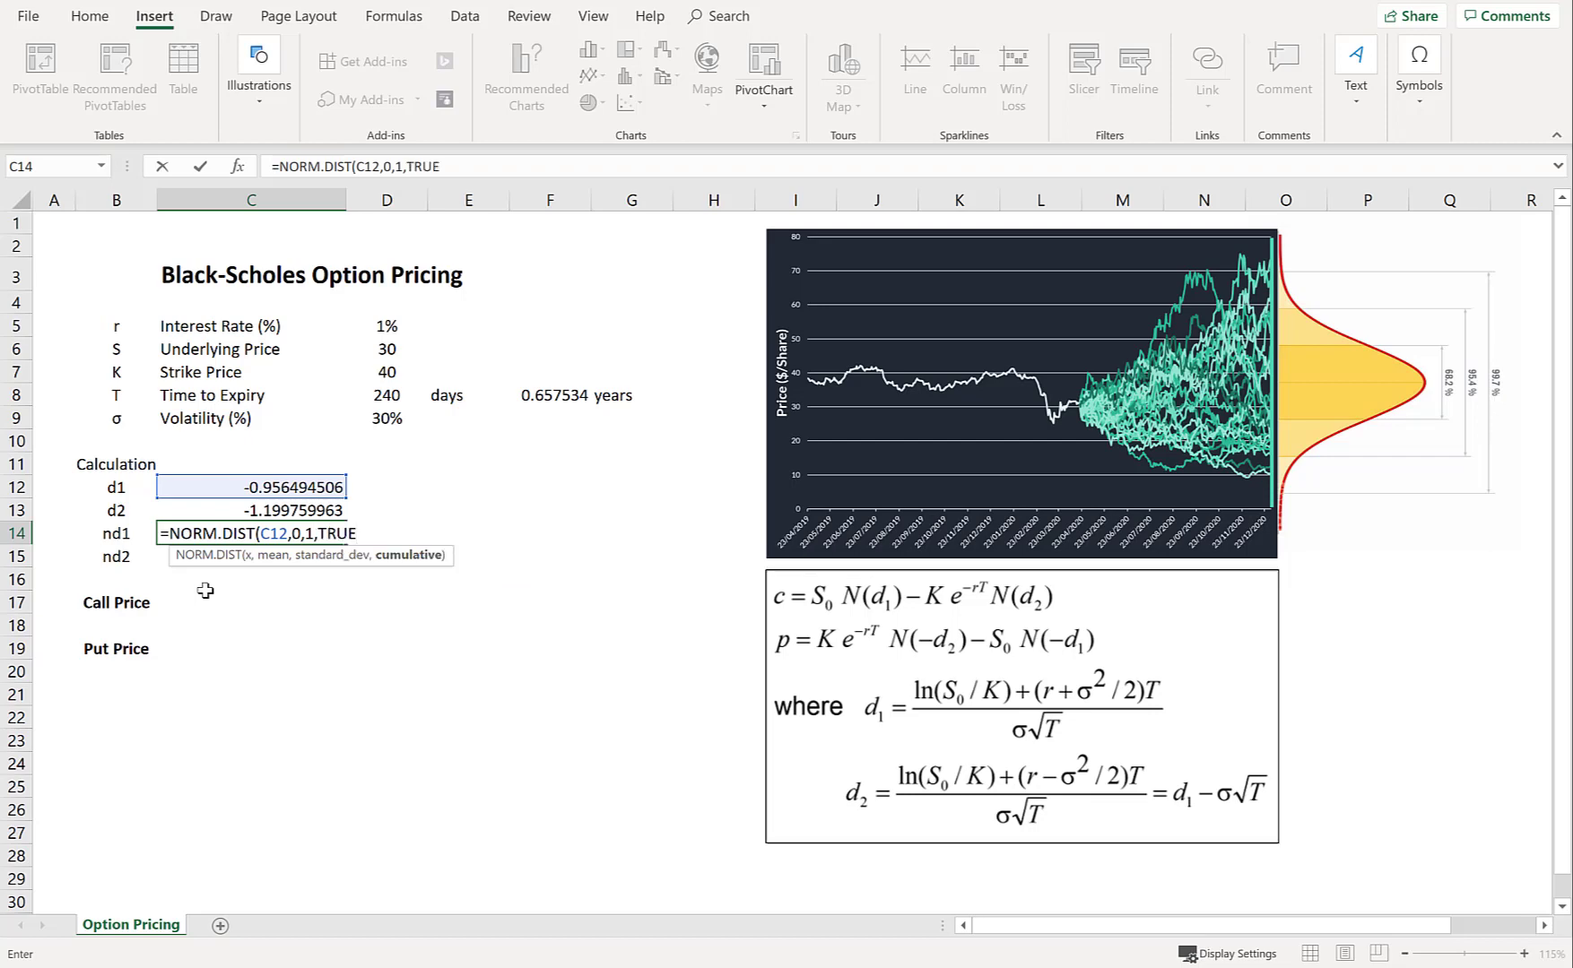
pyautogui.write(')')
pyautogui.press('Return')
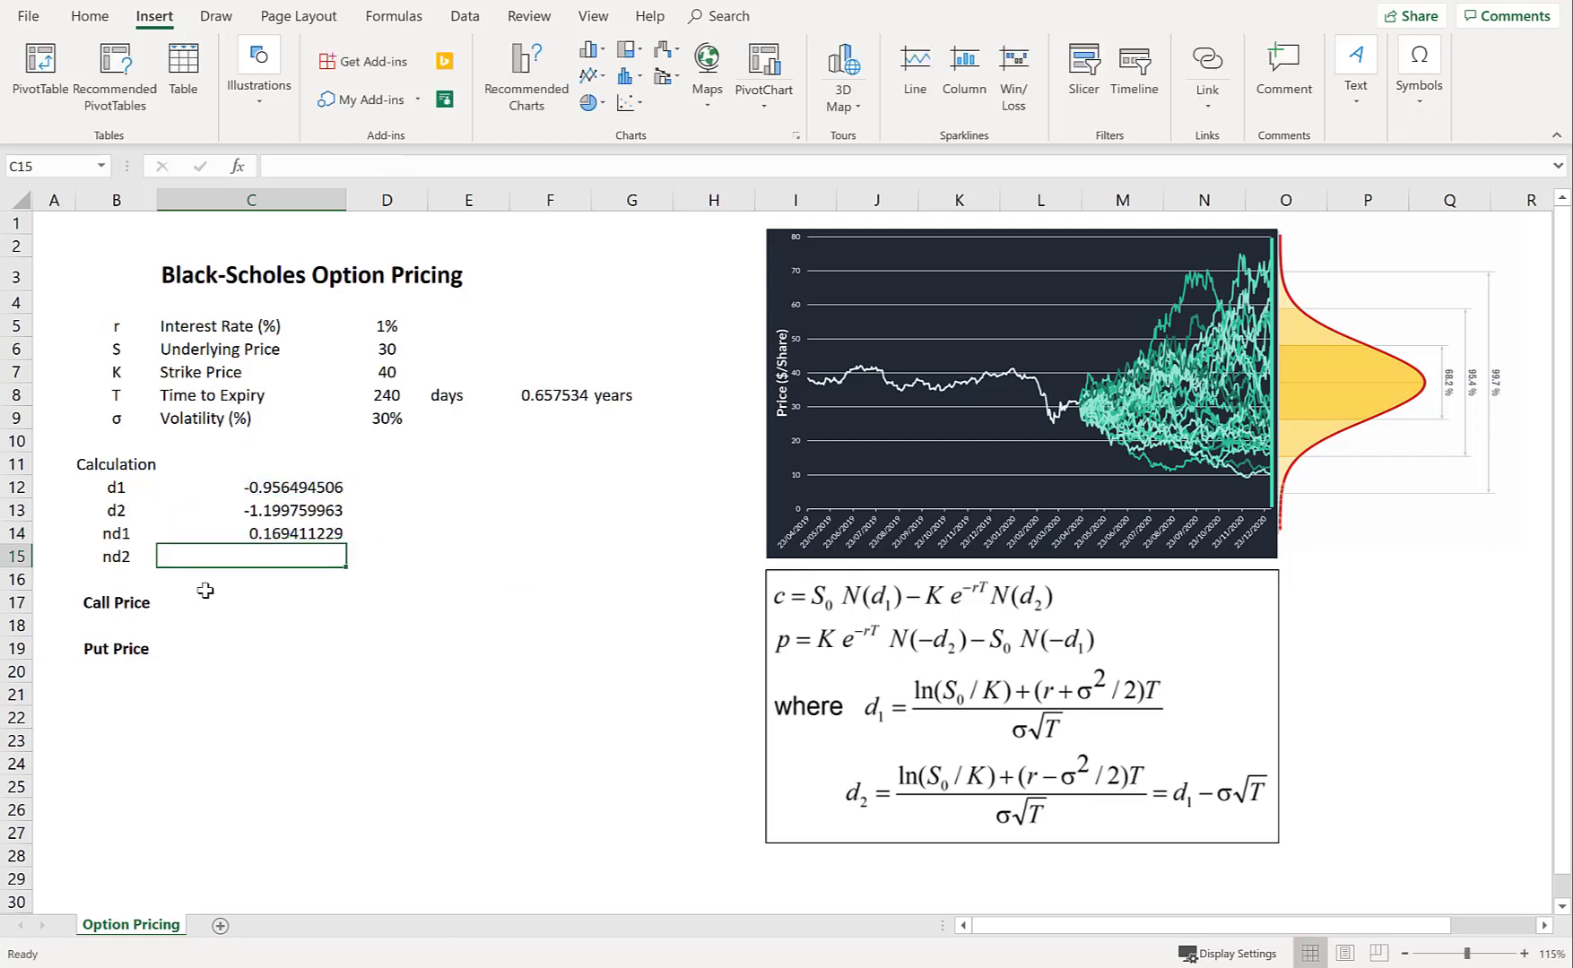
# - Enter =NORM.DIST(C13,0,1,TRUE) in C15, giving nd2 = 0.115116289
pyautogui.write('=')
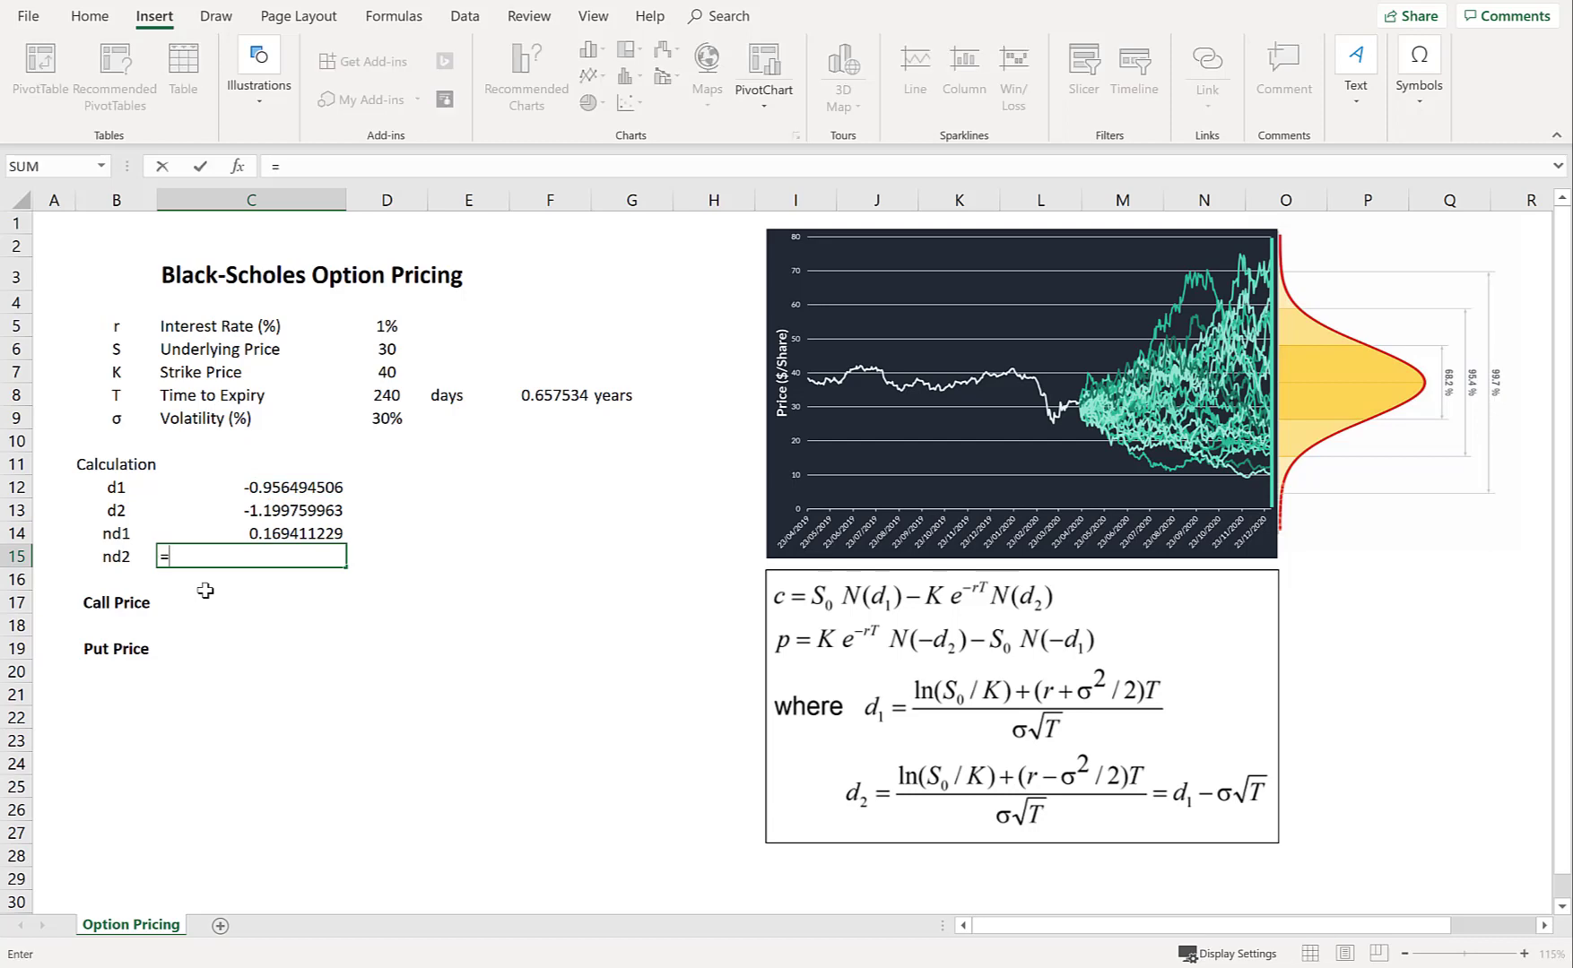
pyautogui.write('norm')
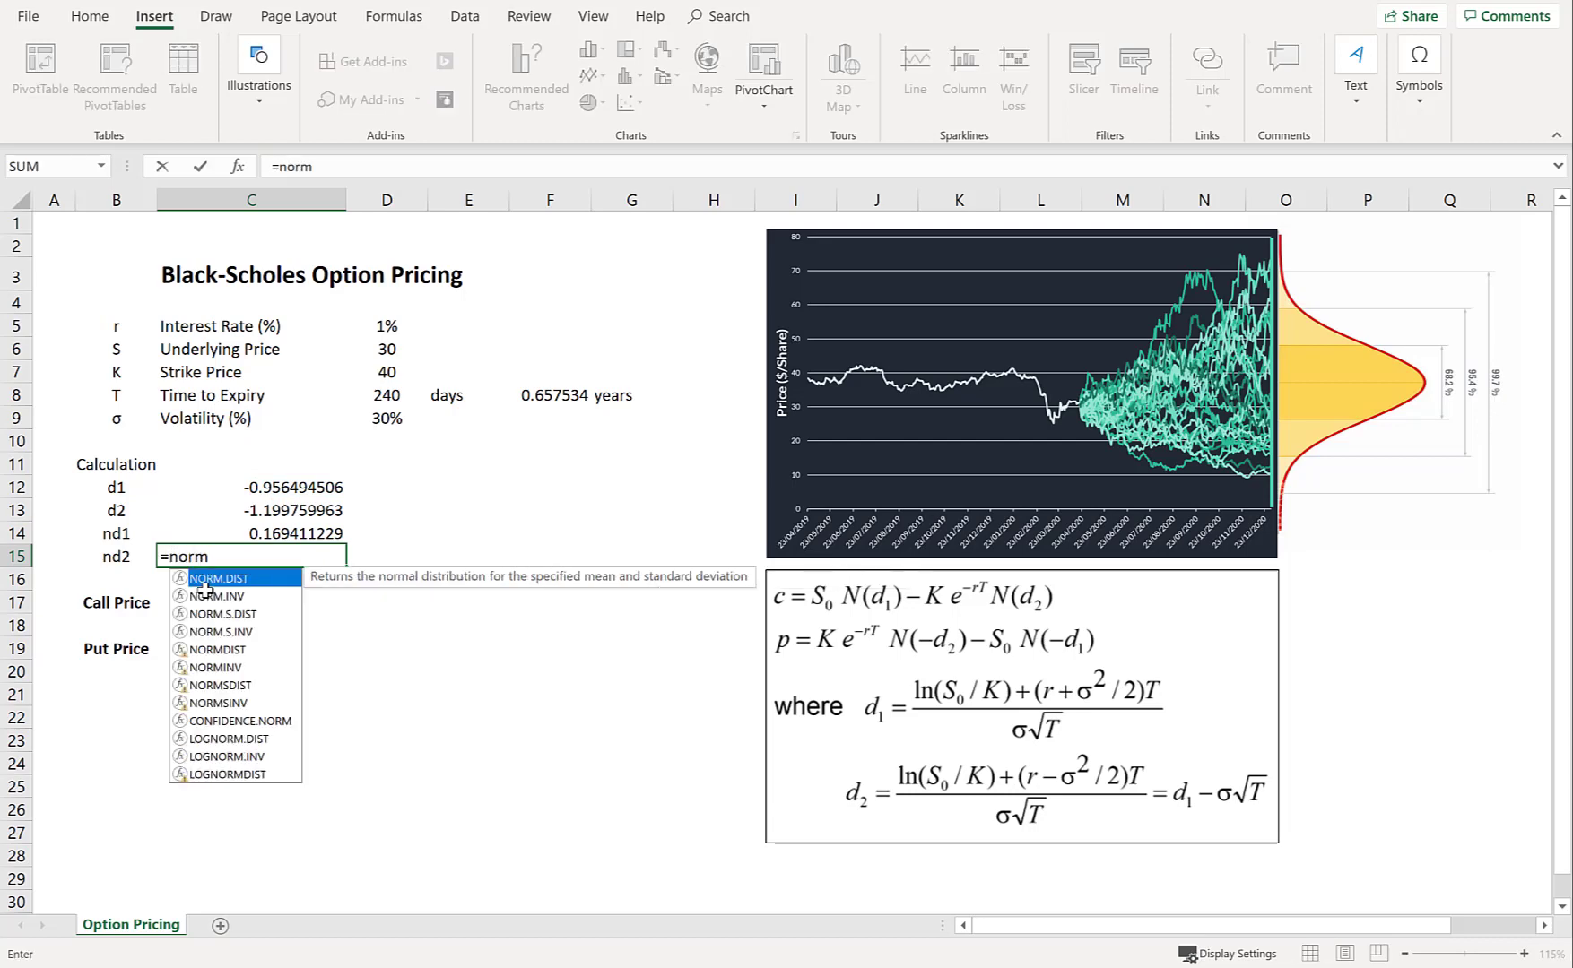
pyautogui.press('Tab')
pyautogui.press('Up')
pyautogui.press('Up')
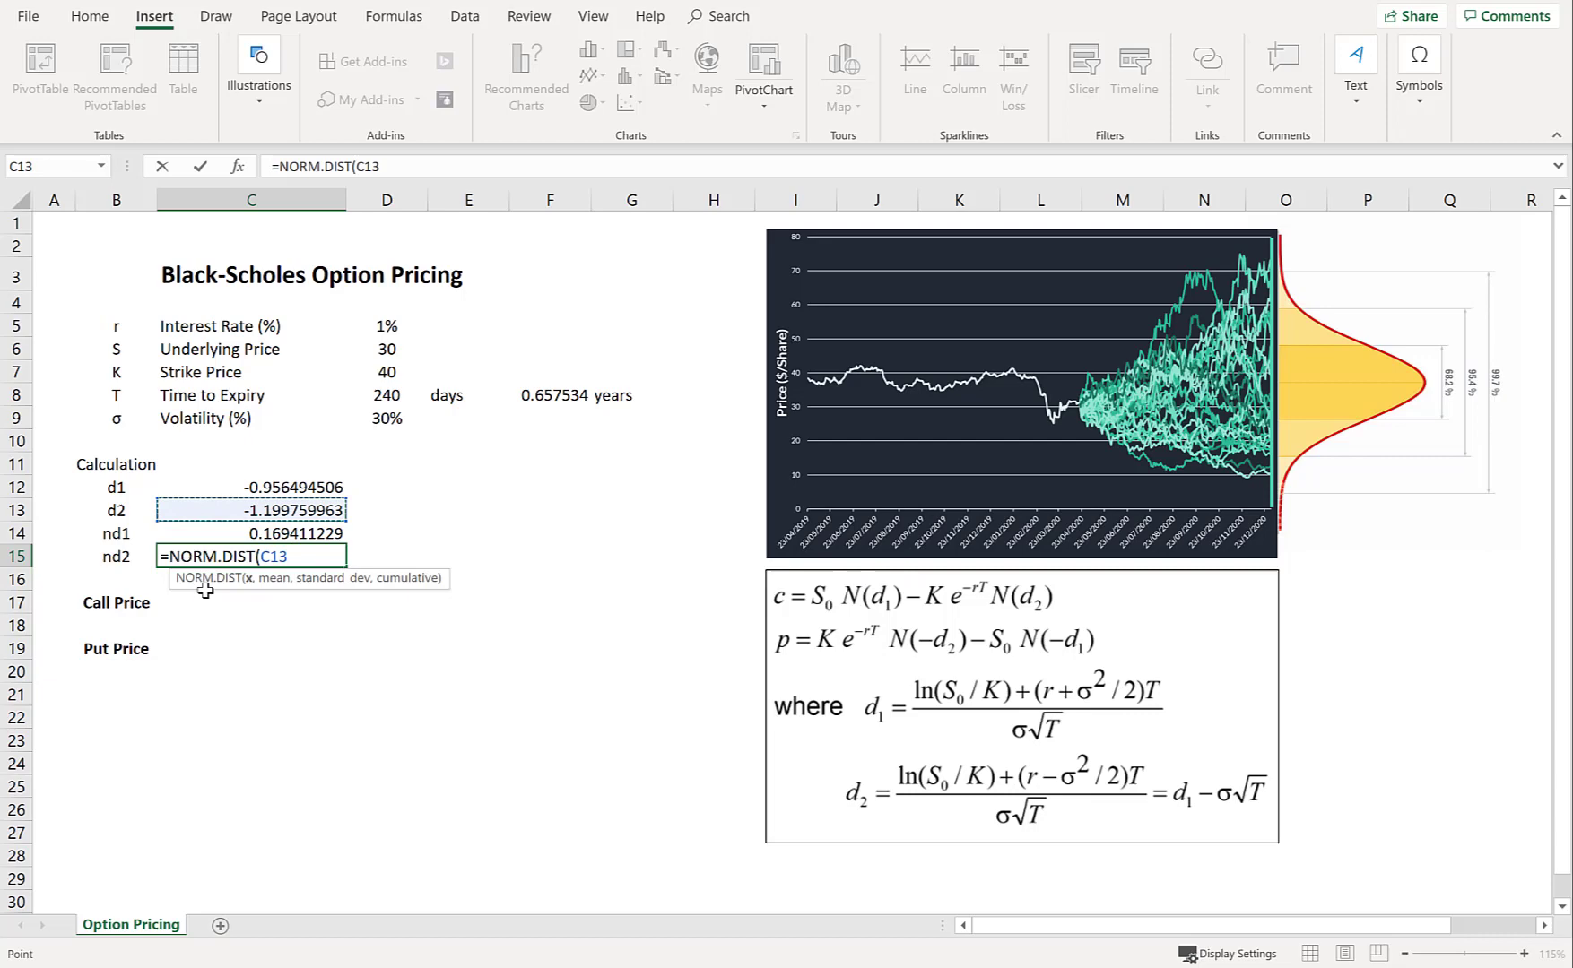
pyautogui.write(',0,1,')
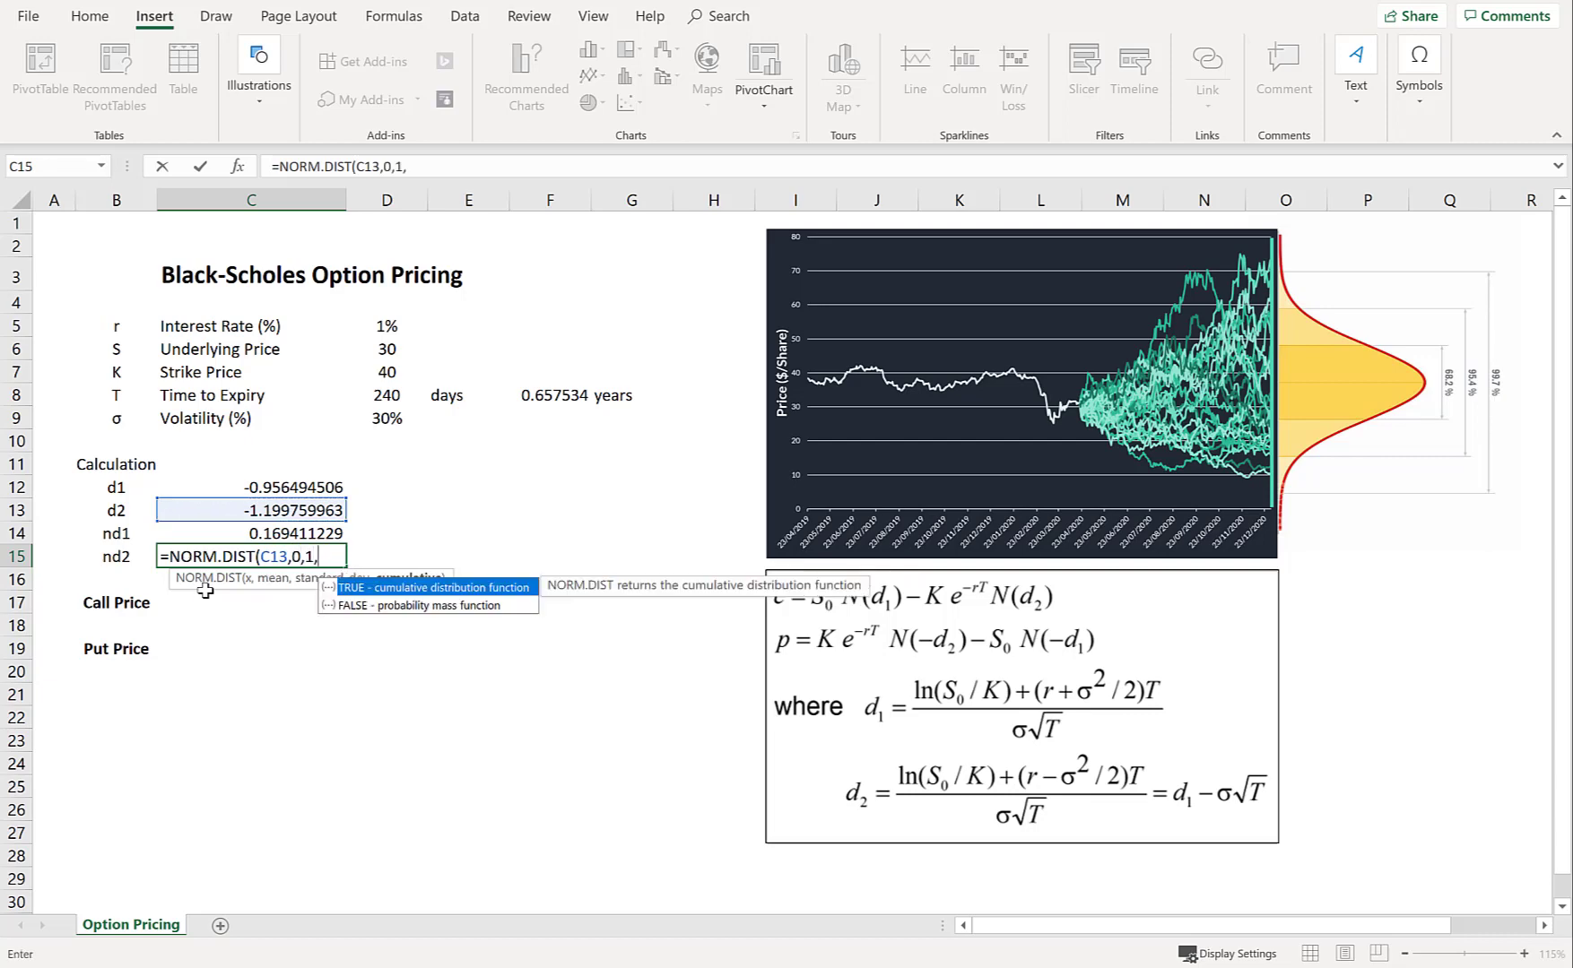
pyautogui.press('Down')
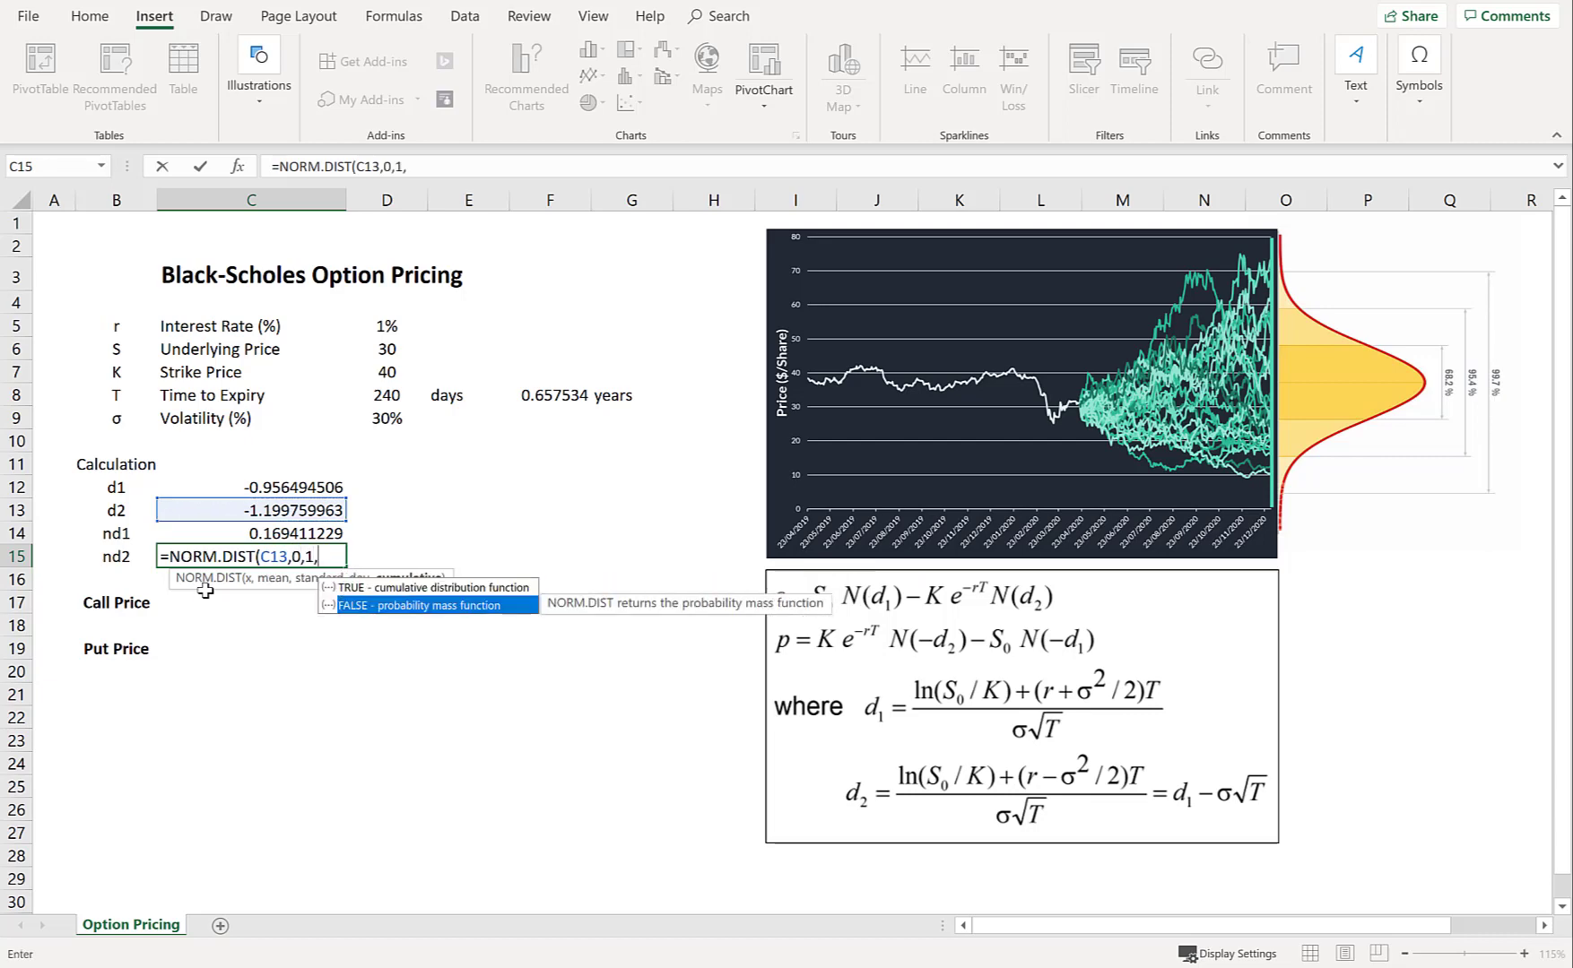
pyautogui.press('Up')
pyautogui.press('Tab')
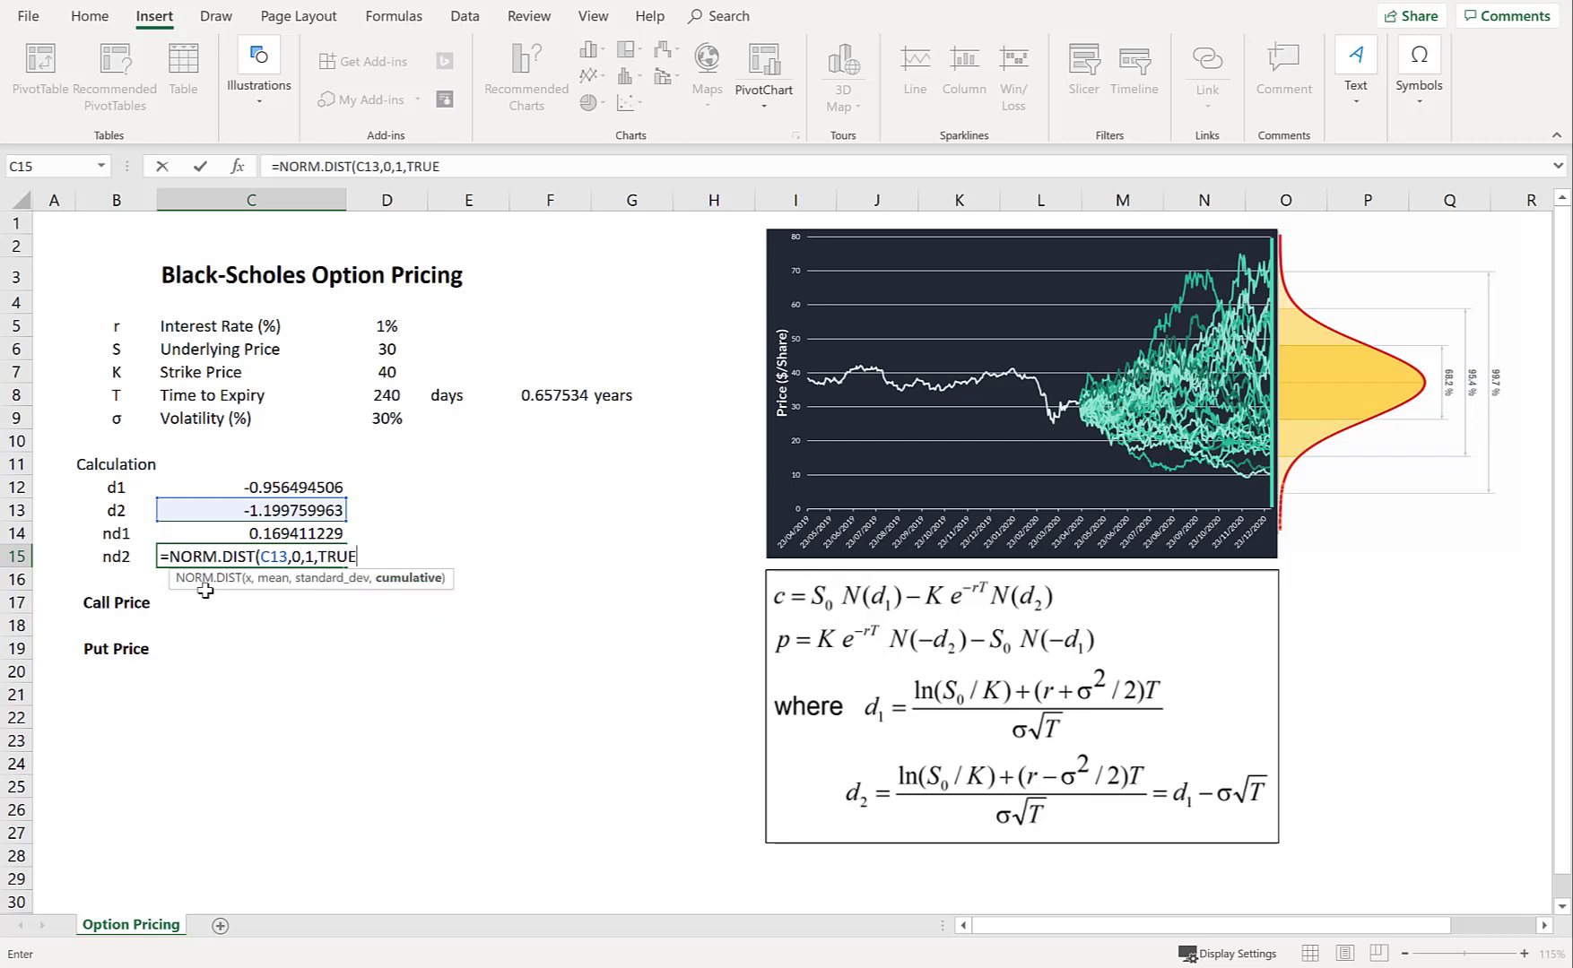
pyautogui.write(')')
pyautogui.press('Return')
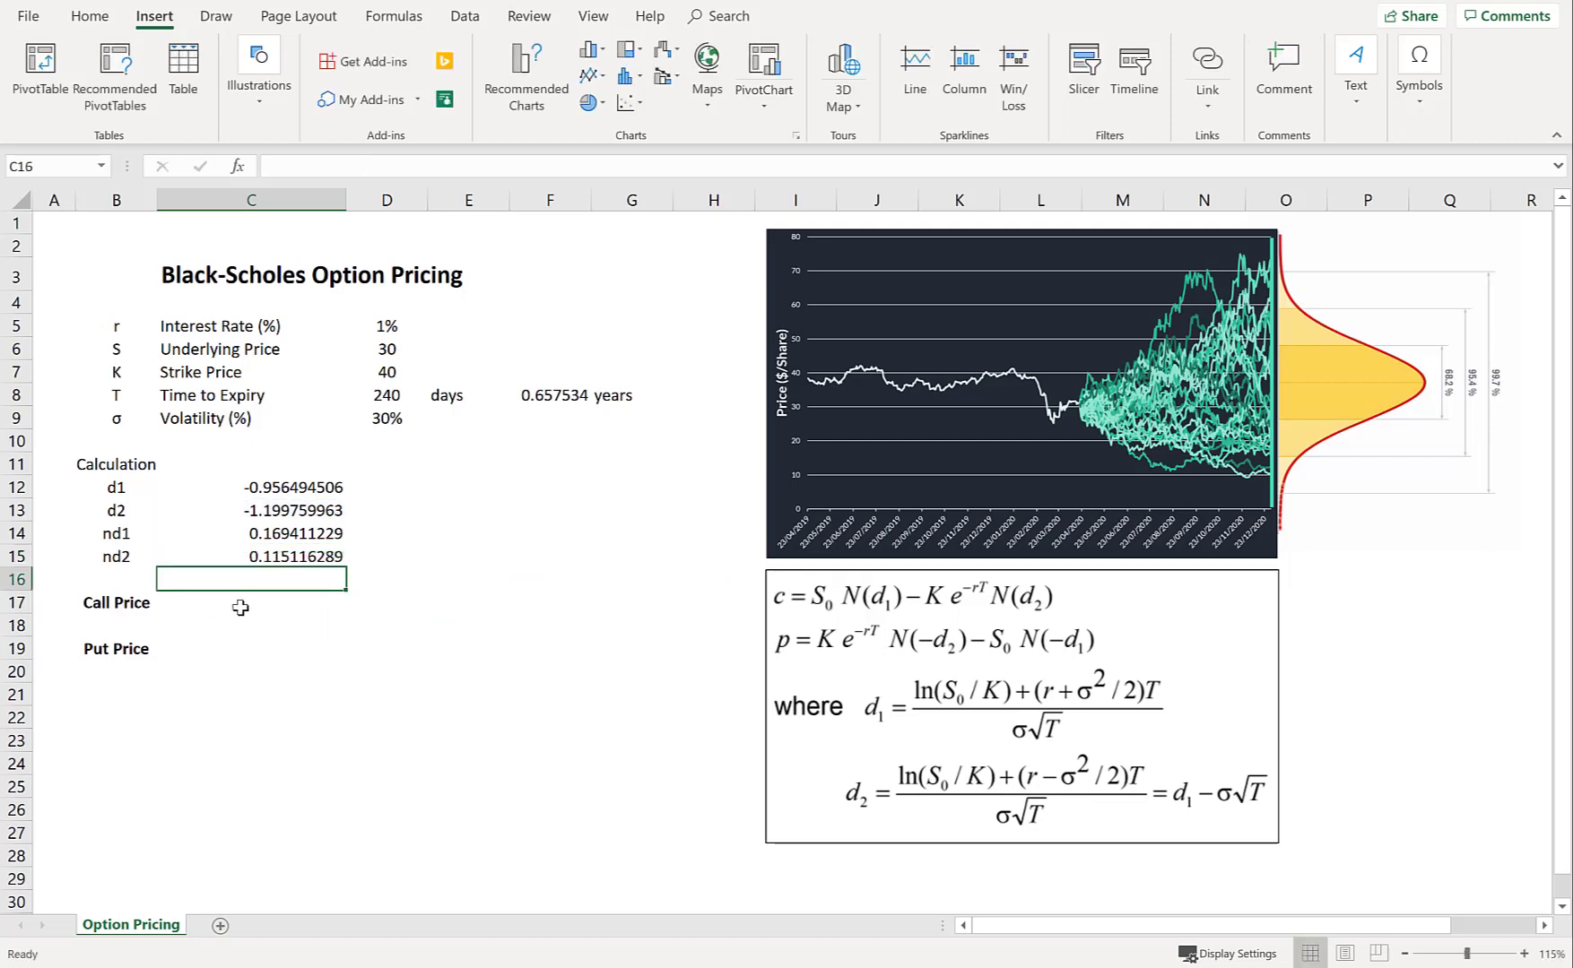
# - Enter =S*C14-K*exp(-rate*T)*C15 in C17, giving a Call Price of 0.507863162
pyautogui.click(245, 601)
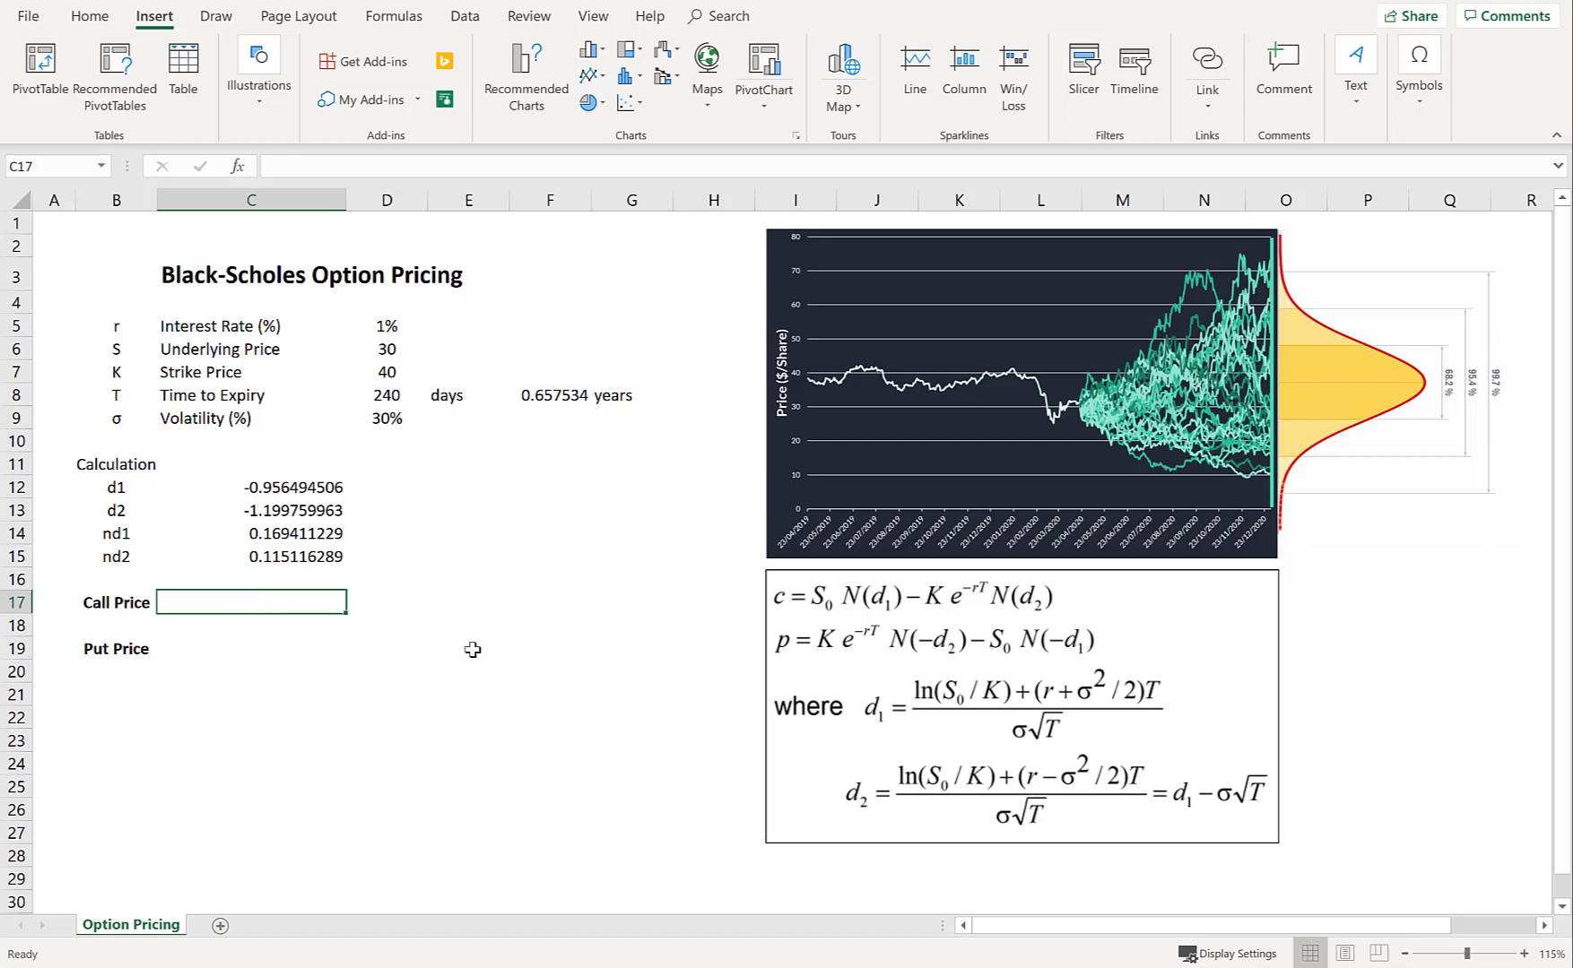
pyautogui.write('=S*')
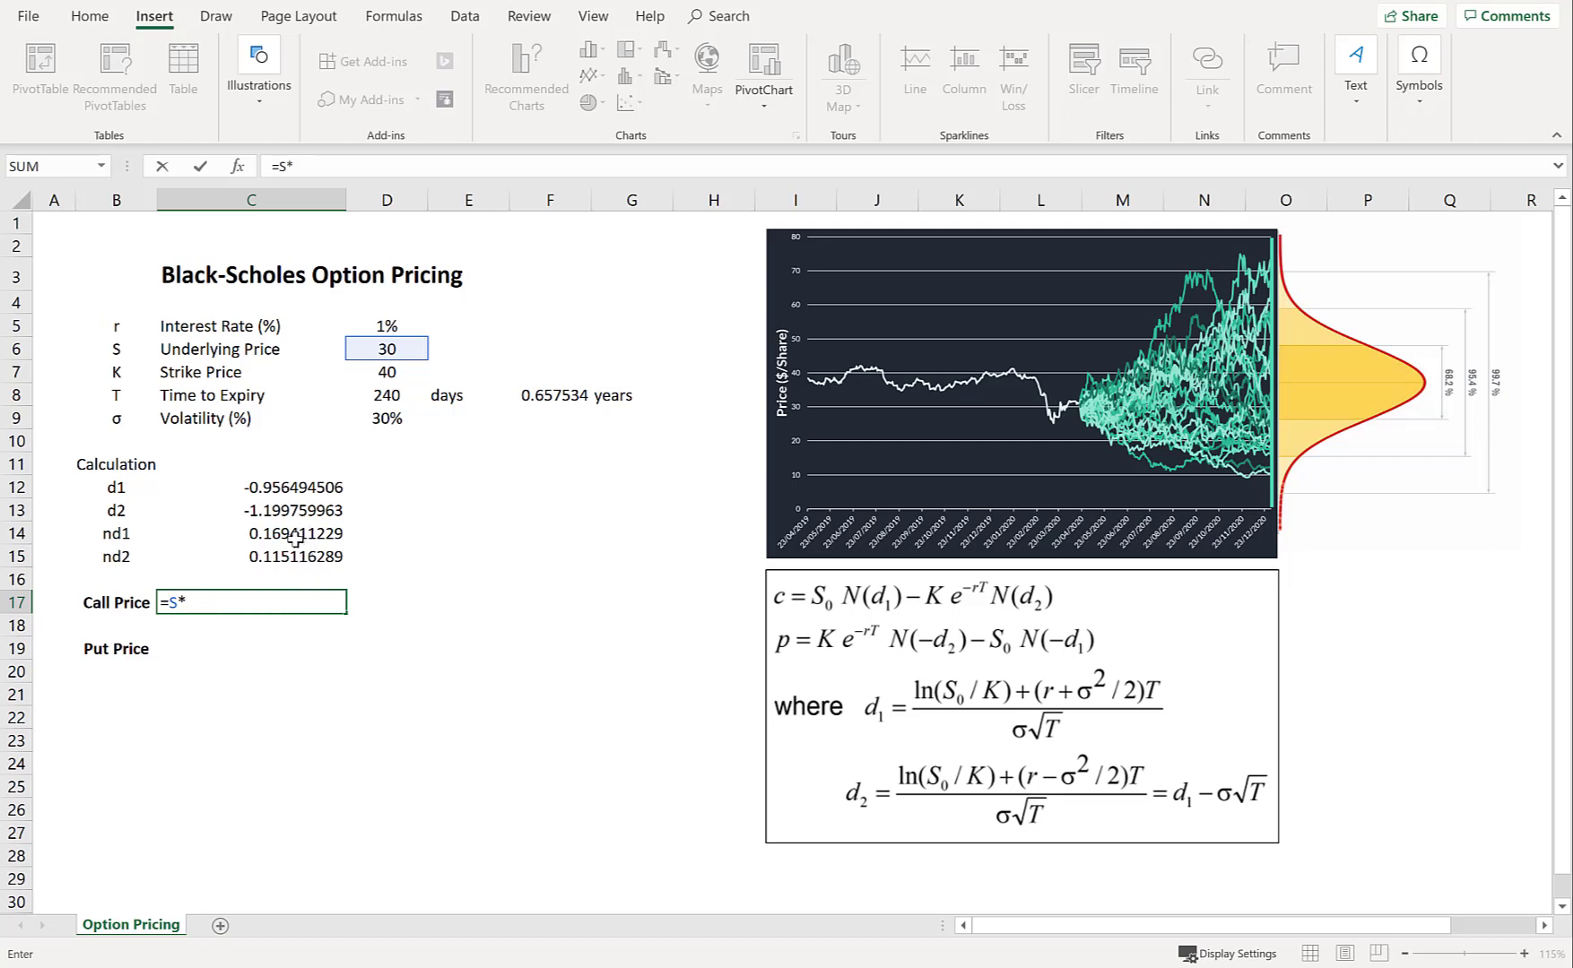
pyautogui.click(296, 539)
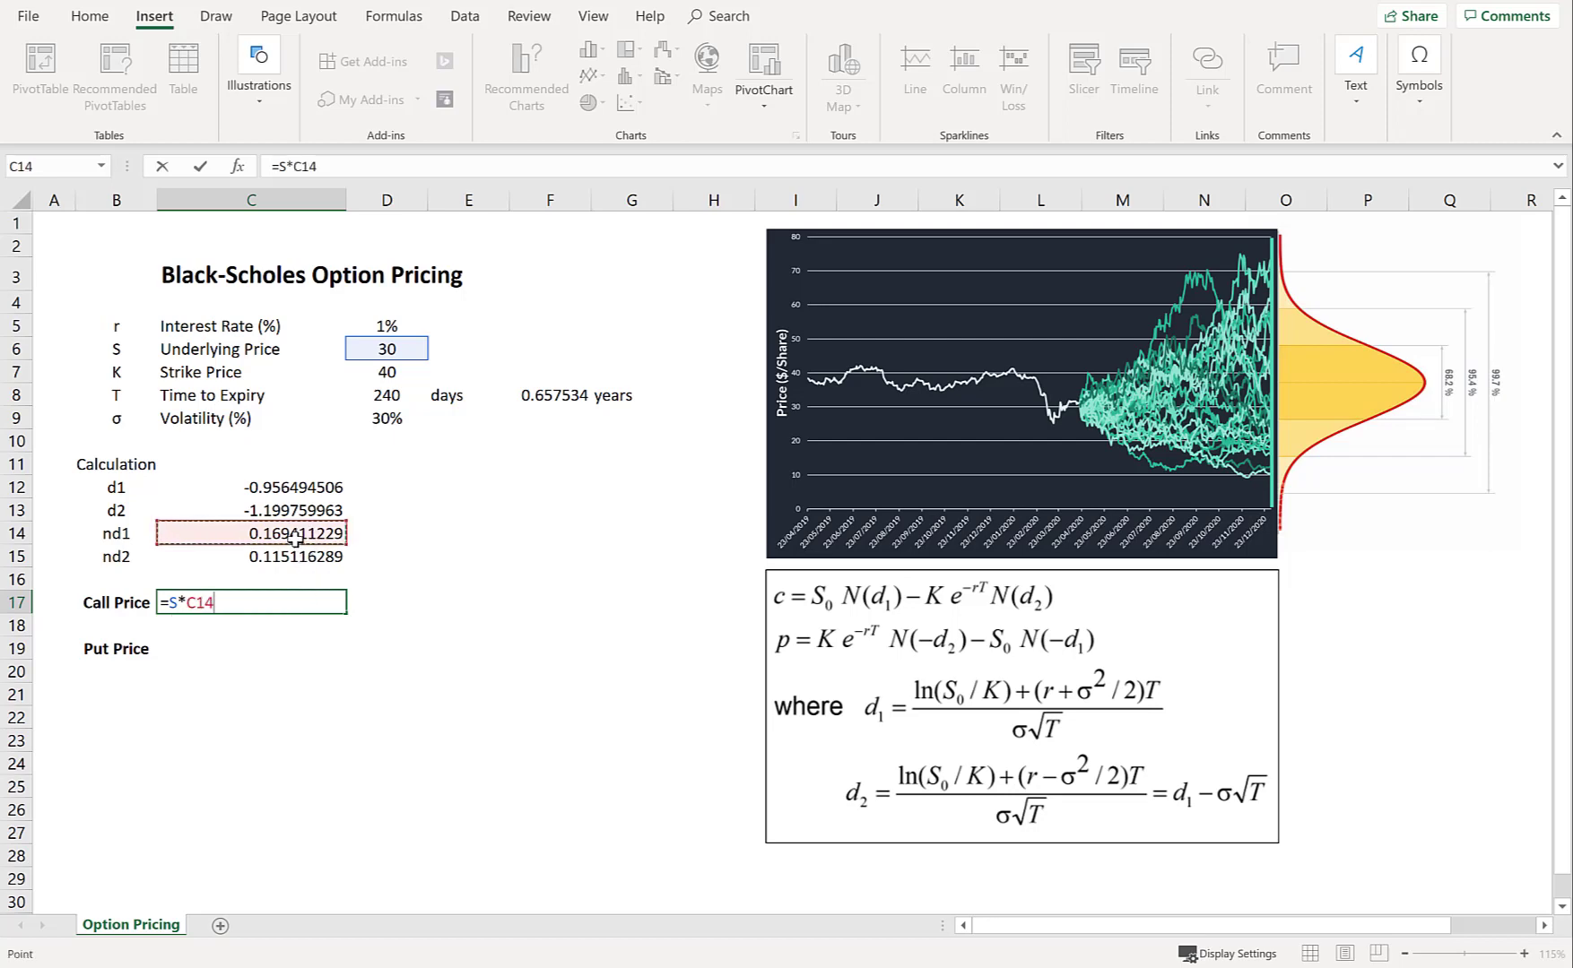
pyautogui.write('-K')
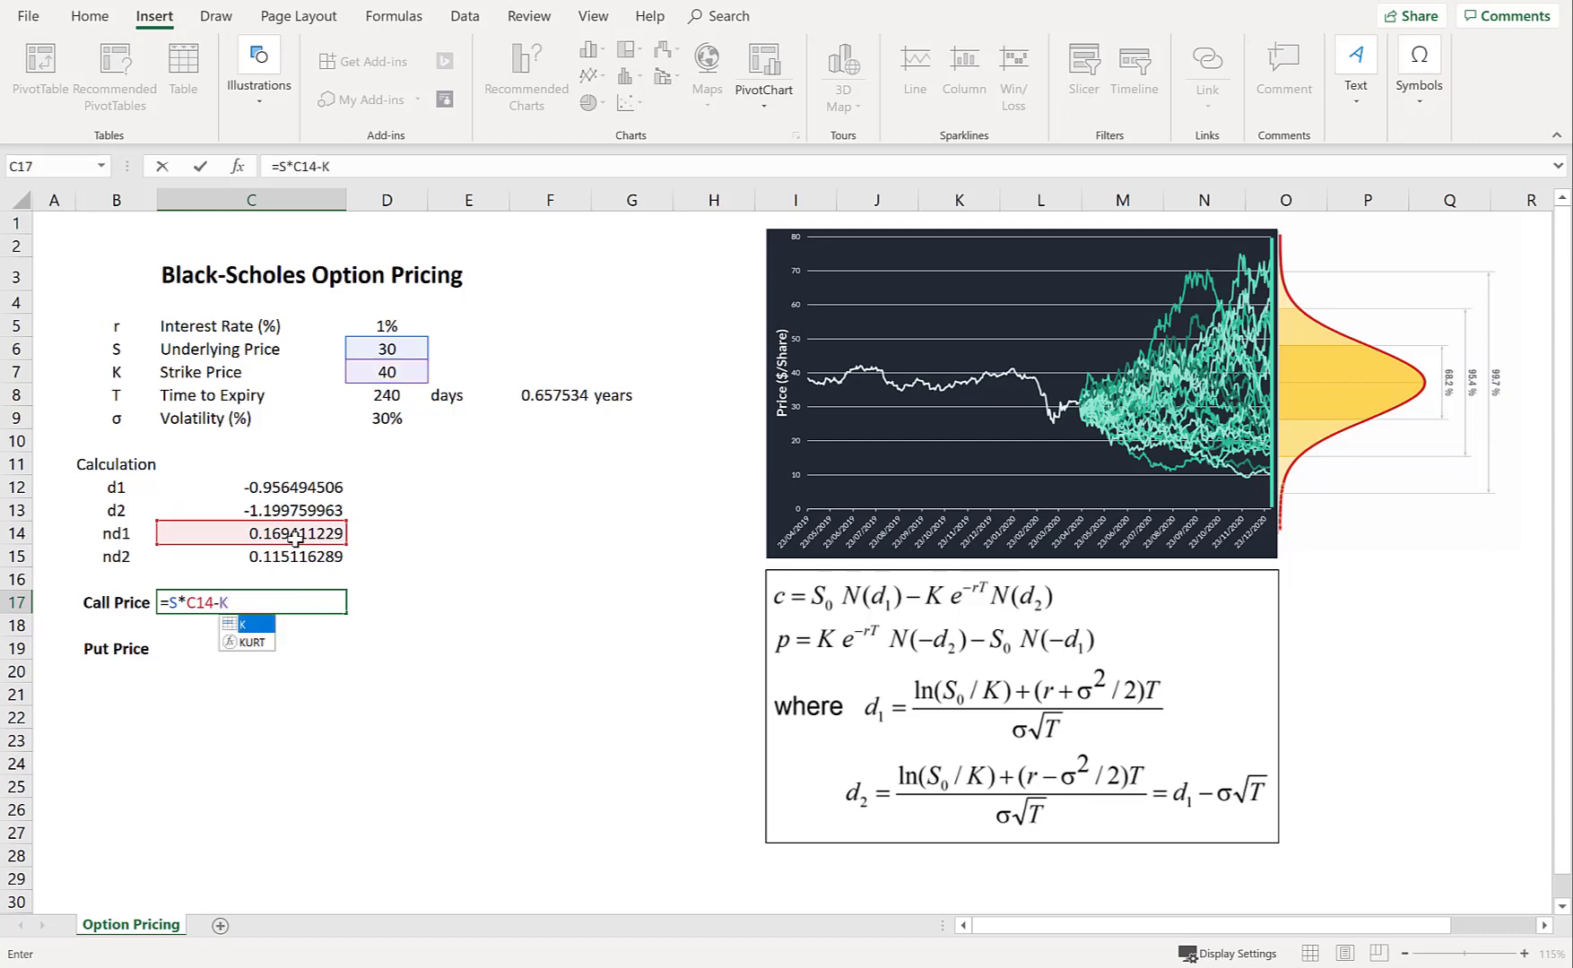
pyautogui.write('*ex')
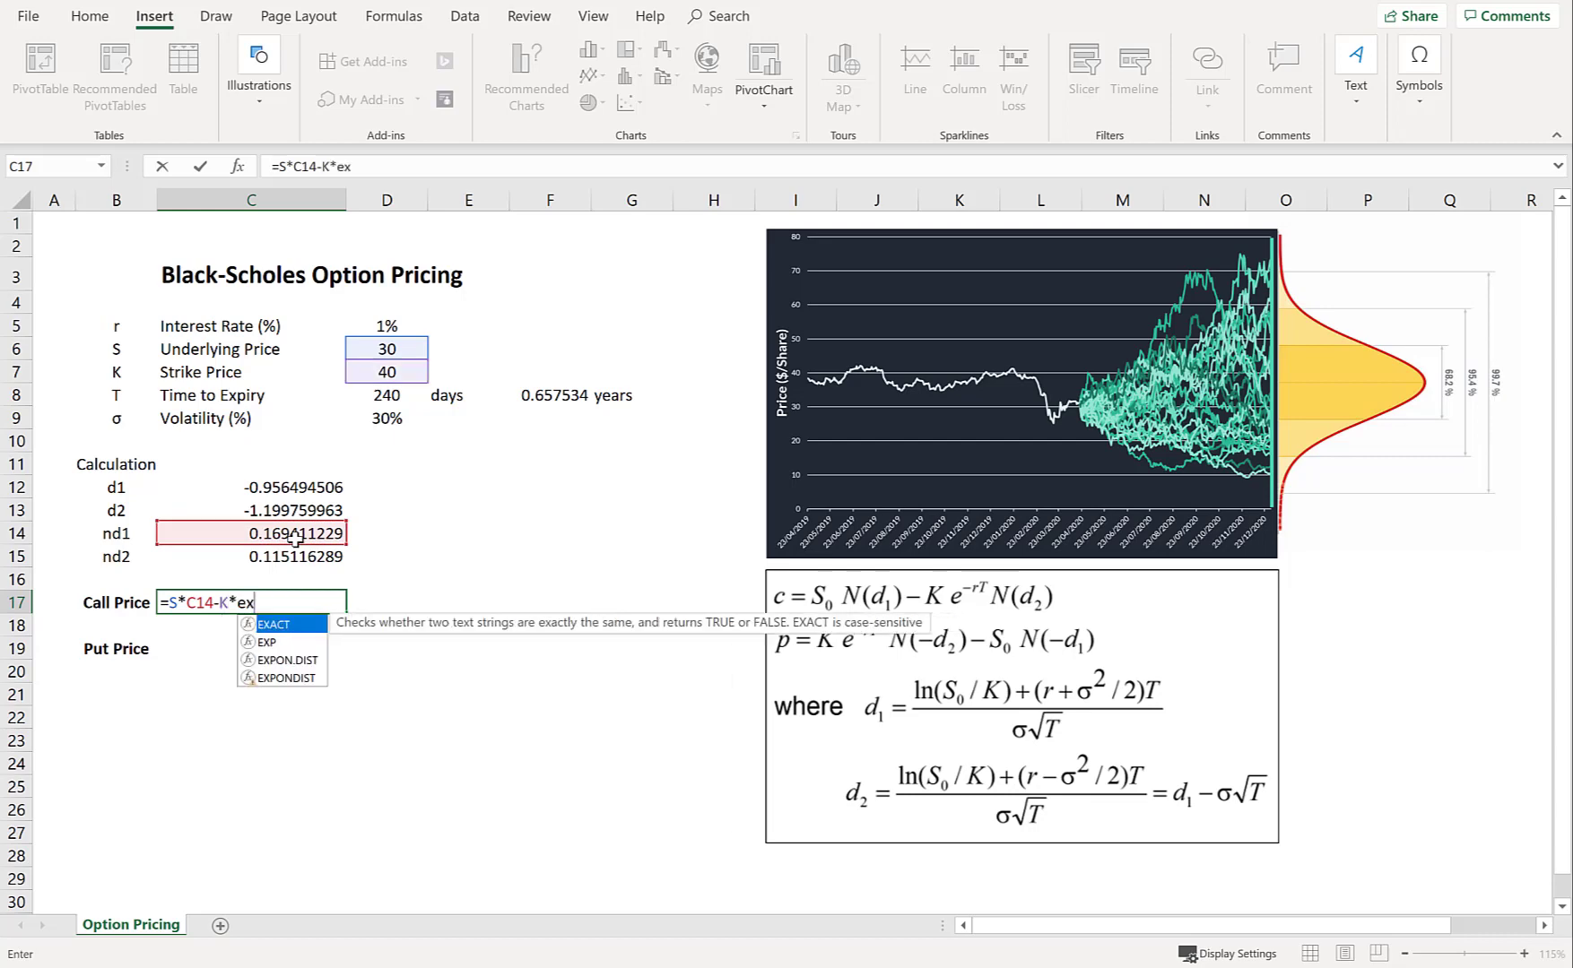
pyautogui.write('p(-ra')
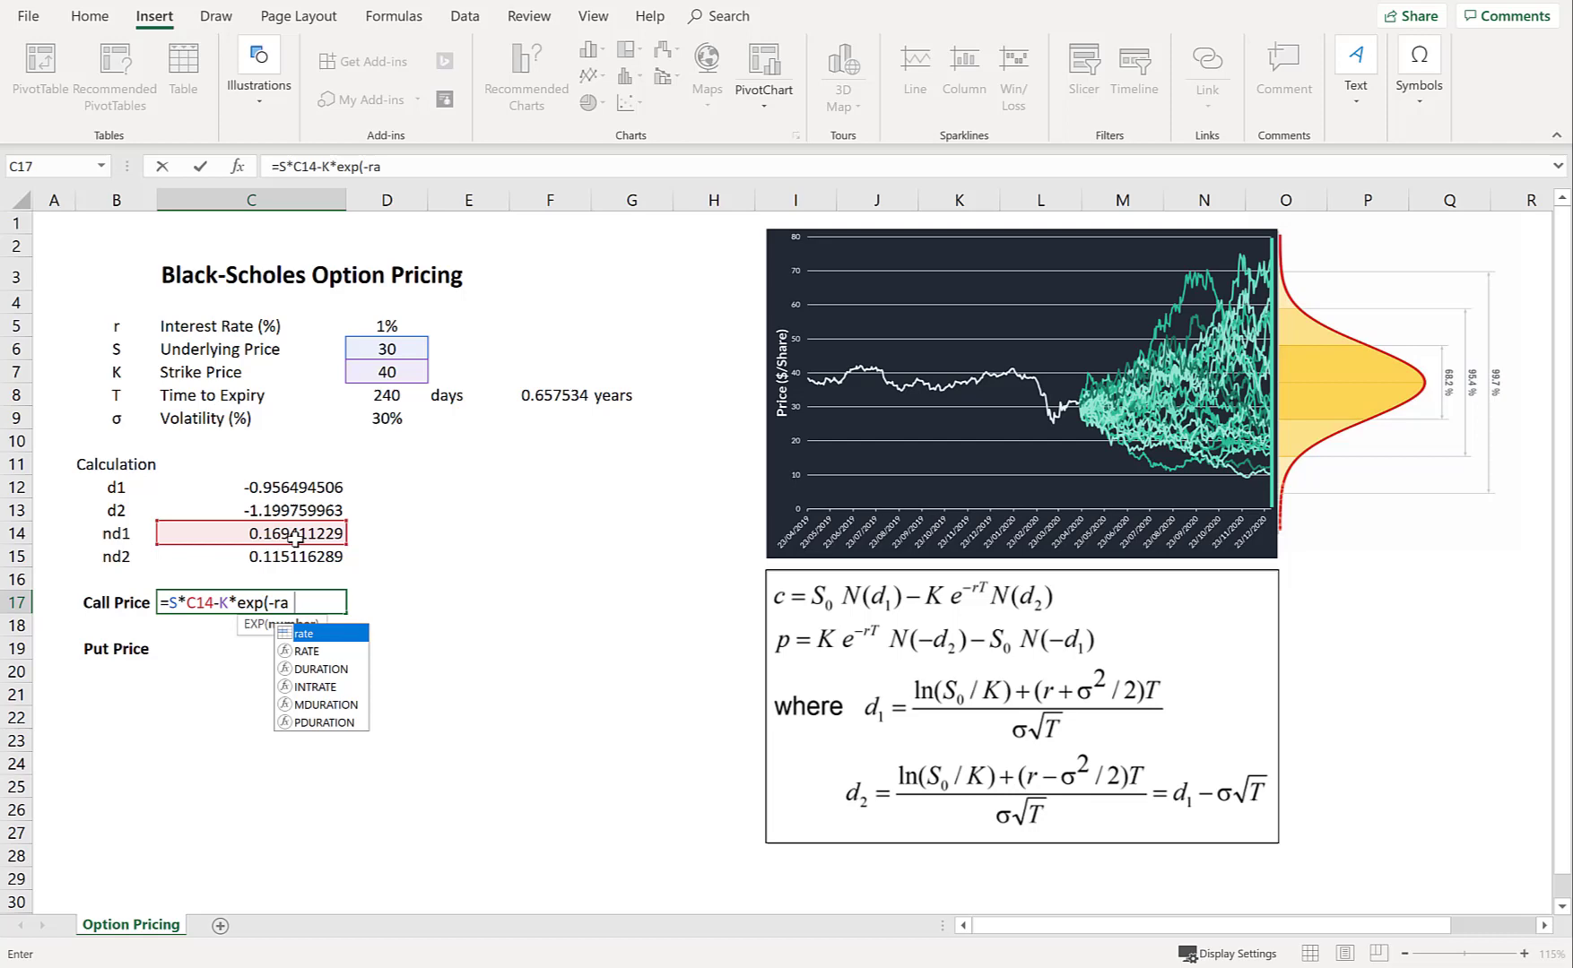
pyautogui.write('te*T')
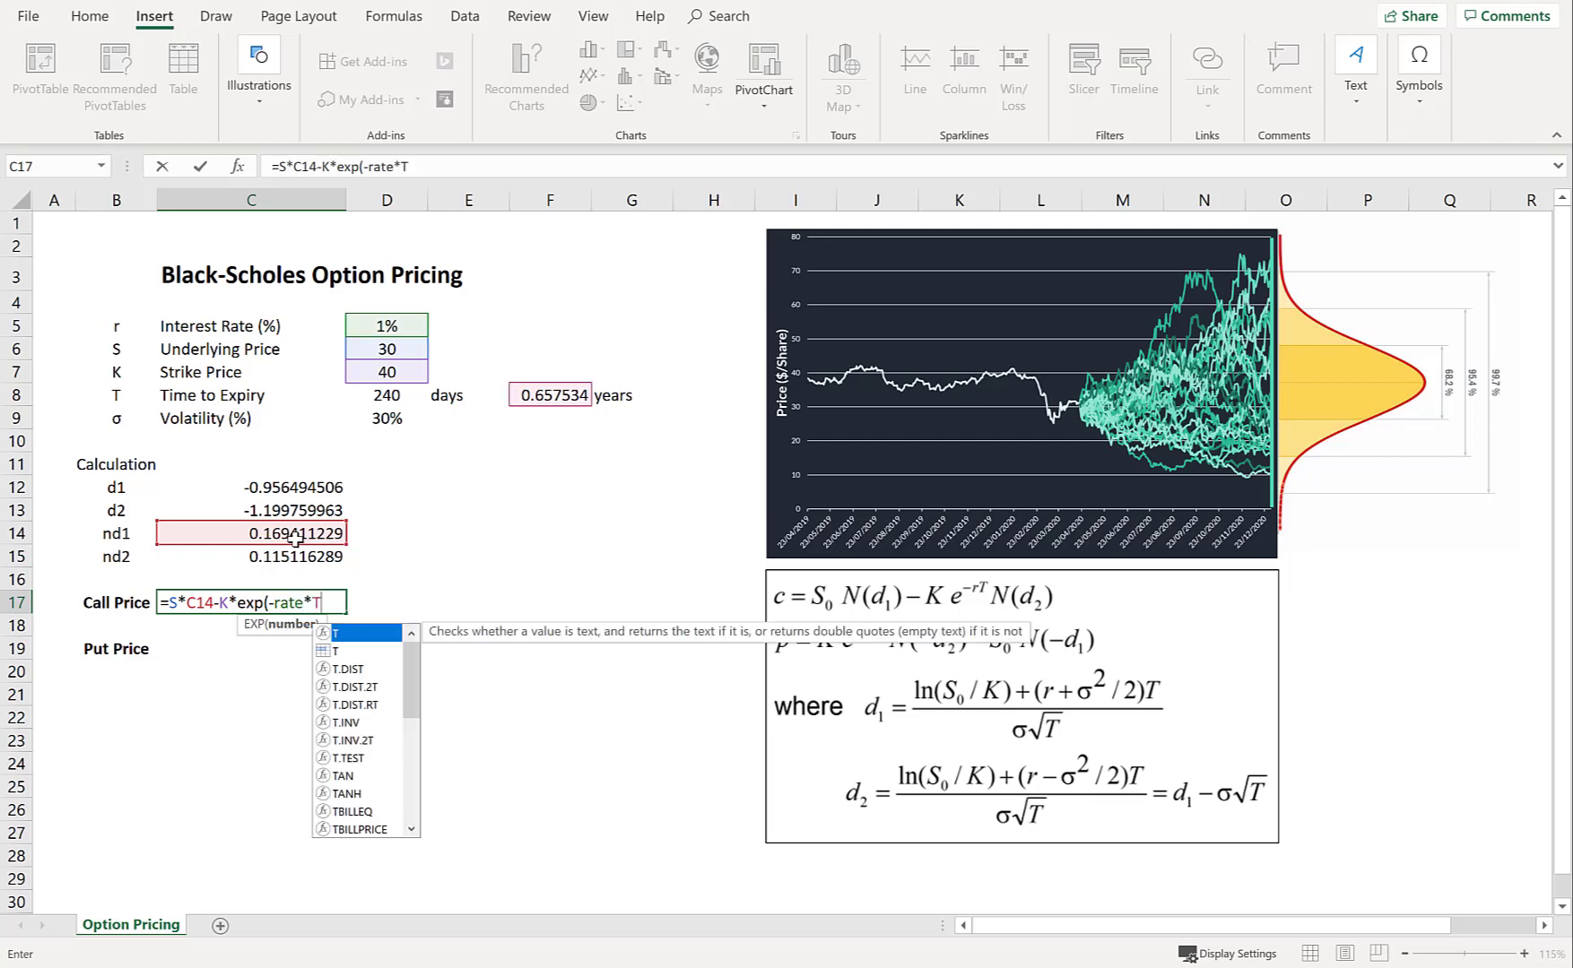
pyautogui.write(')')
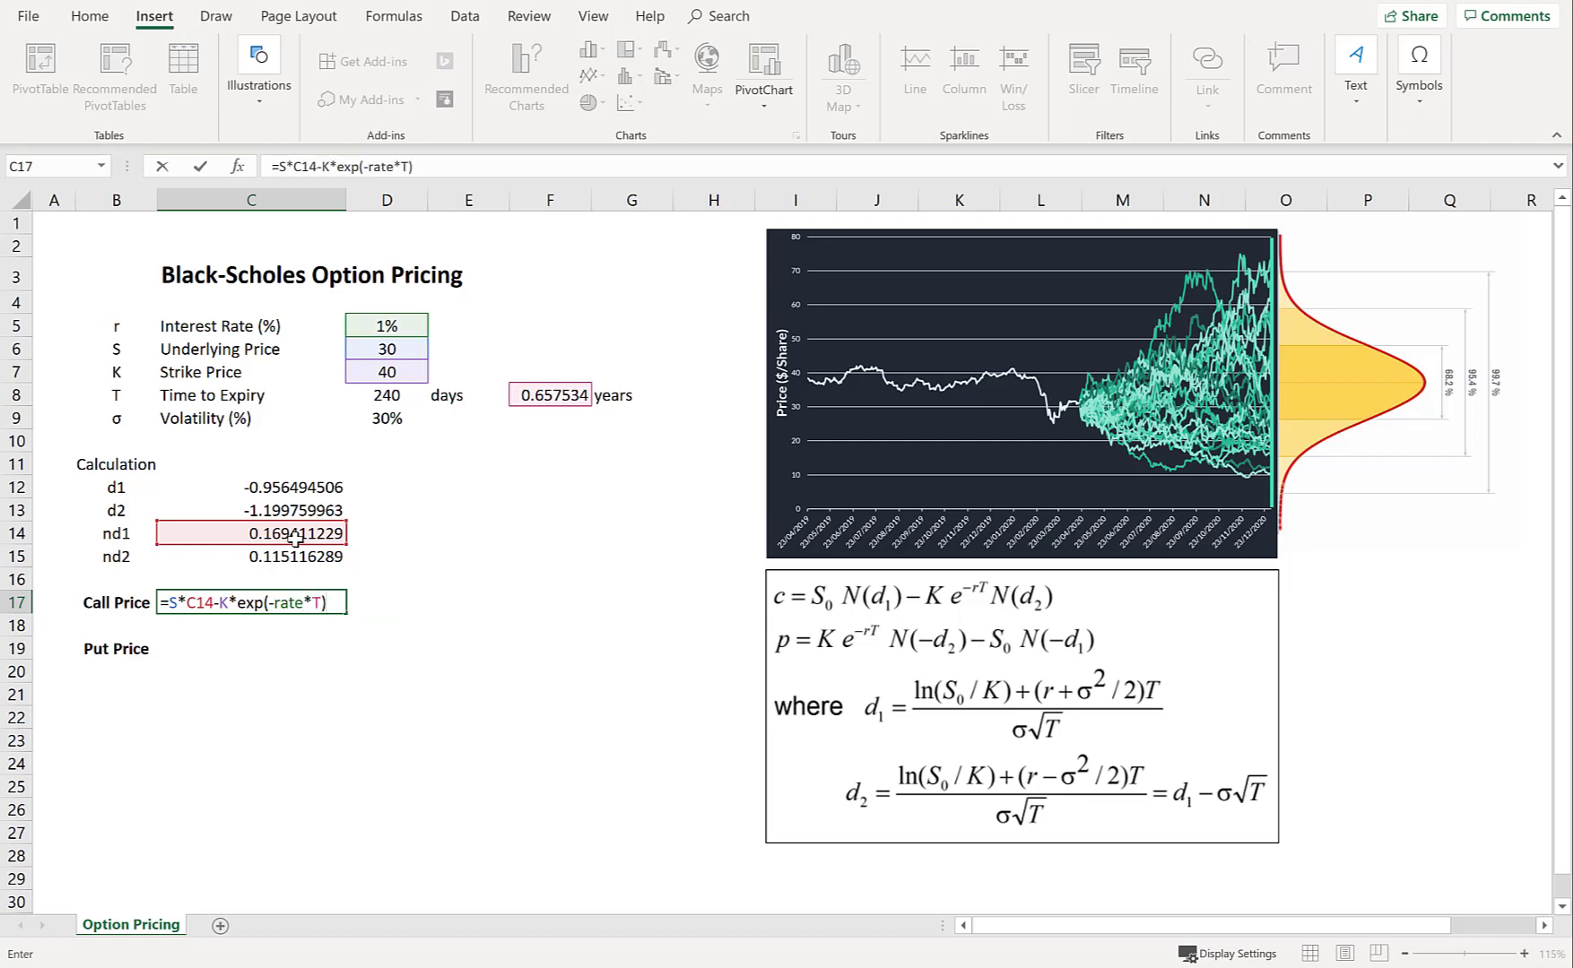
pyautogui.write('*')
pyautogui.click(285, 557)
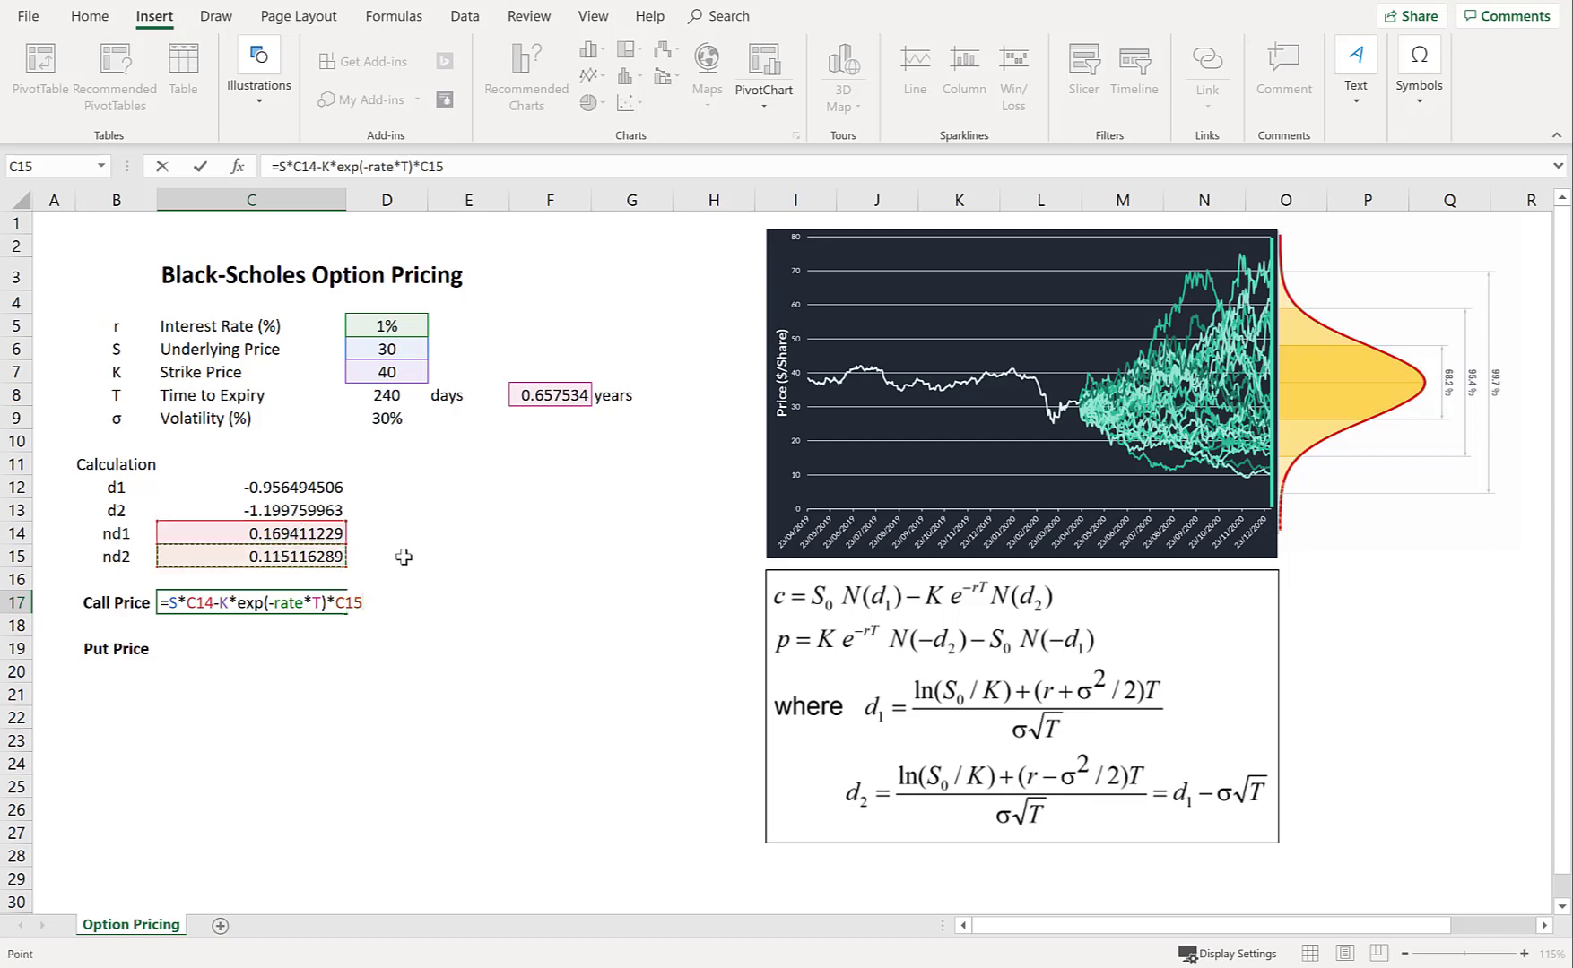
pyautogui.press('Return')
pyautogui.press('Return')
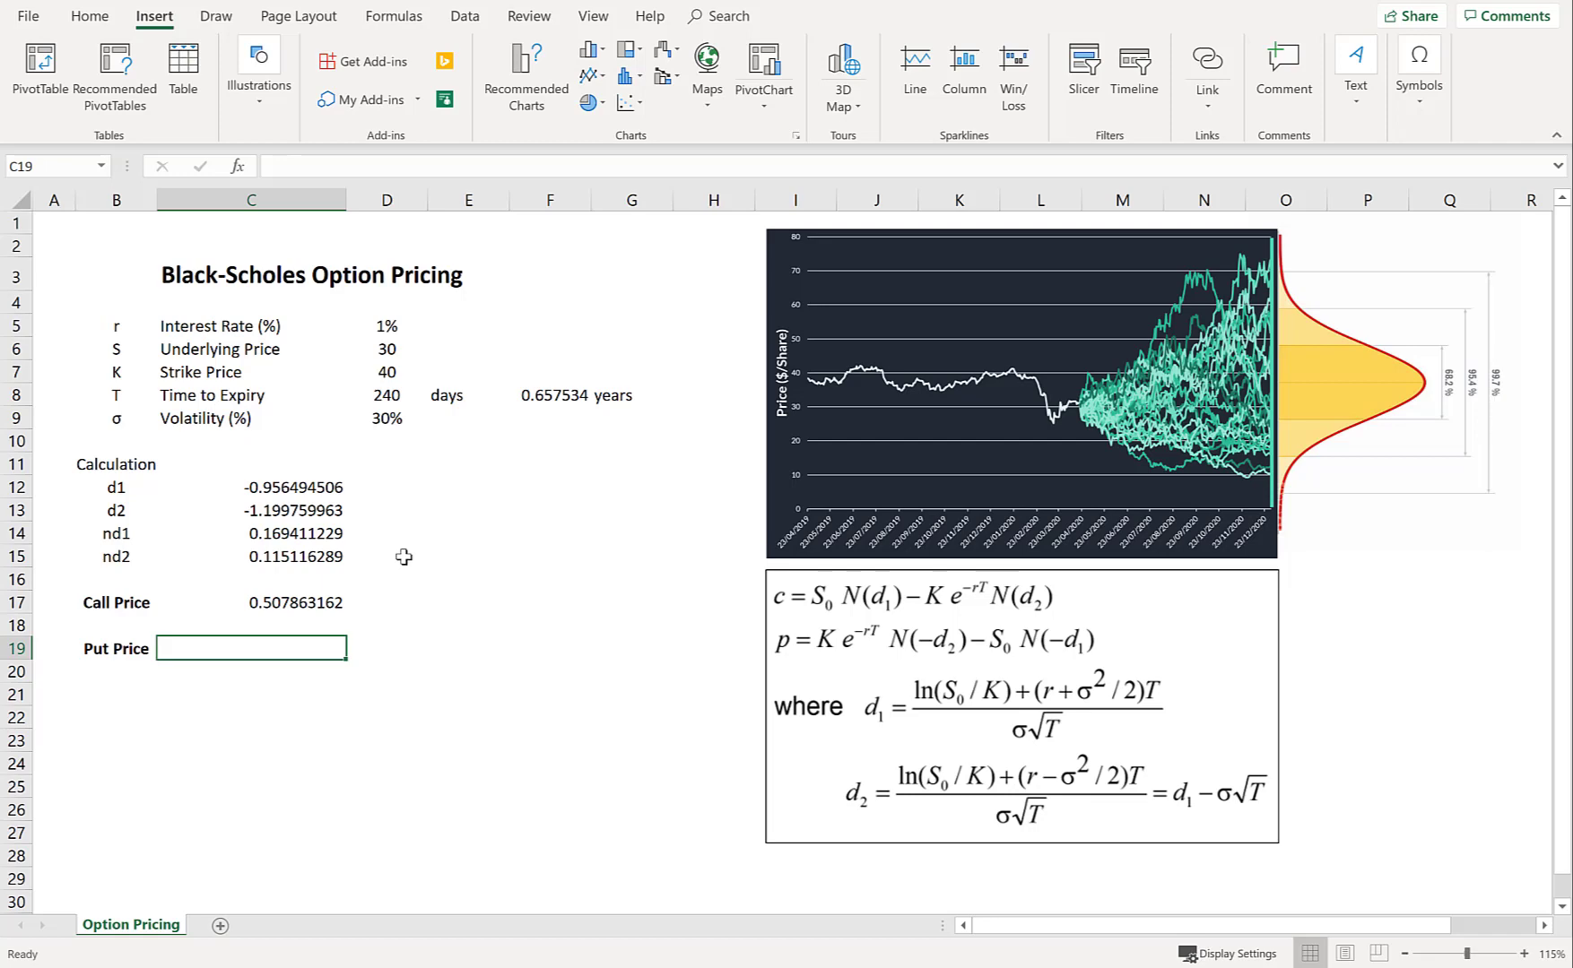
# - Enter =K*exp(-rate*T) in Put Price cell C19, showing 39.73784911
pyautogui.write('=')
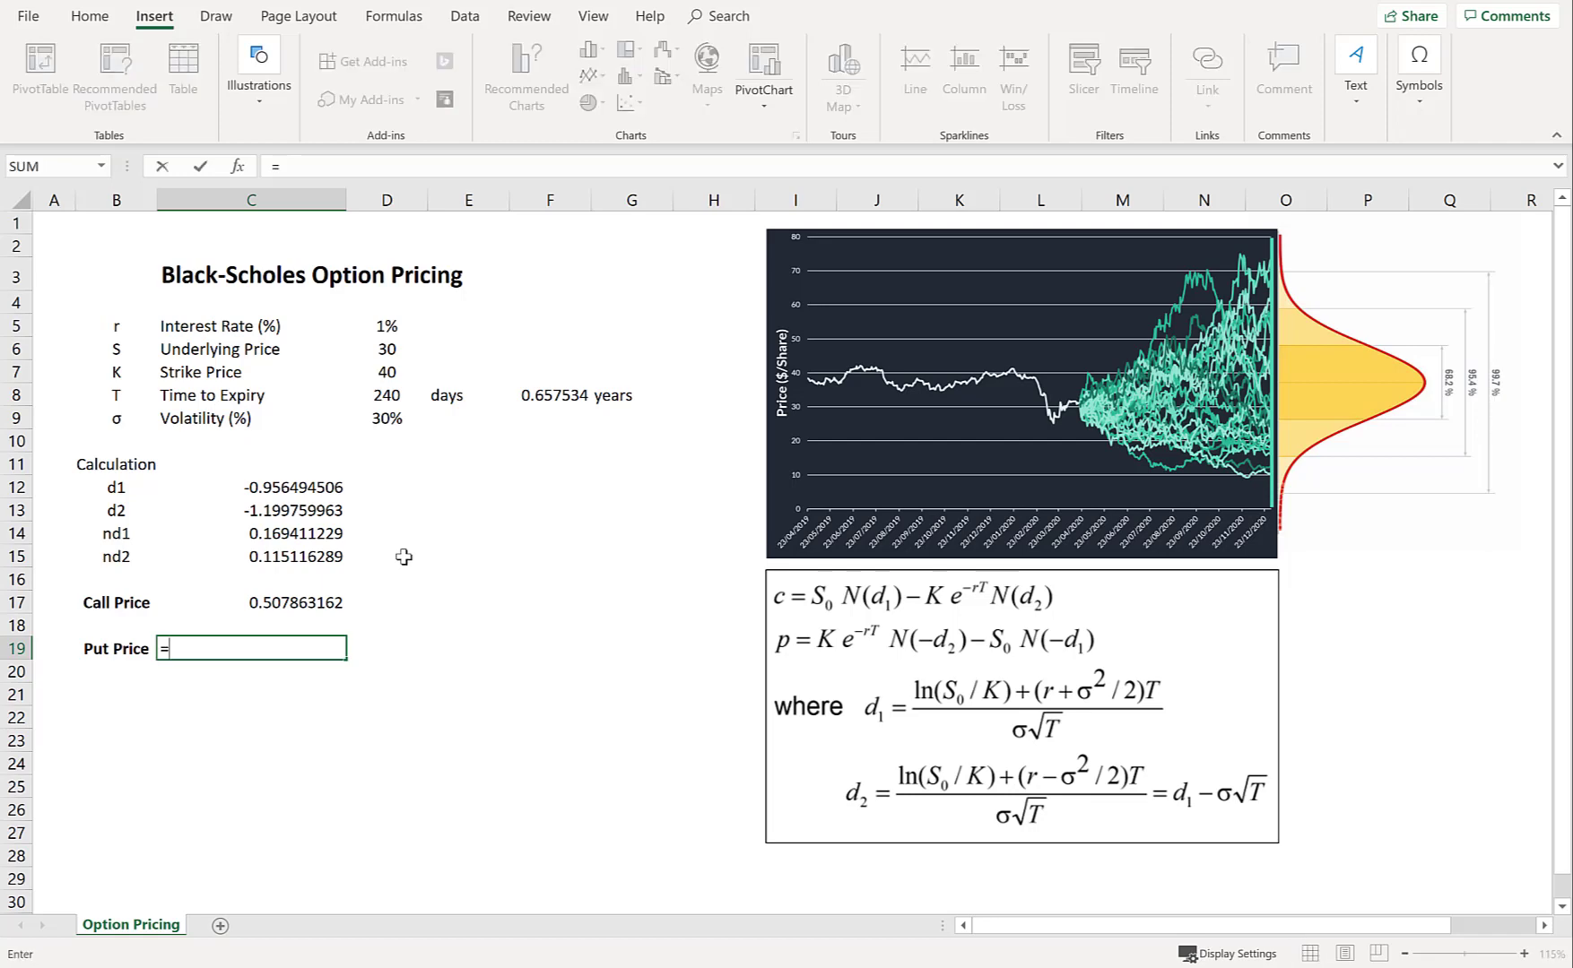
pyautogui.write('K*')
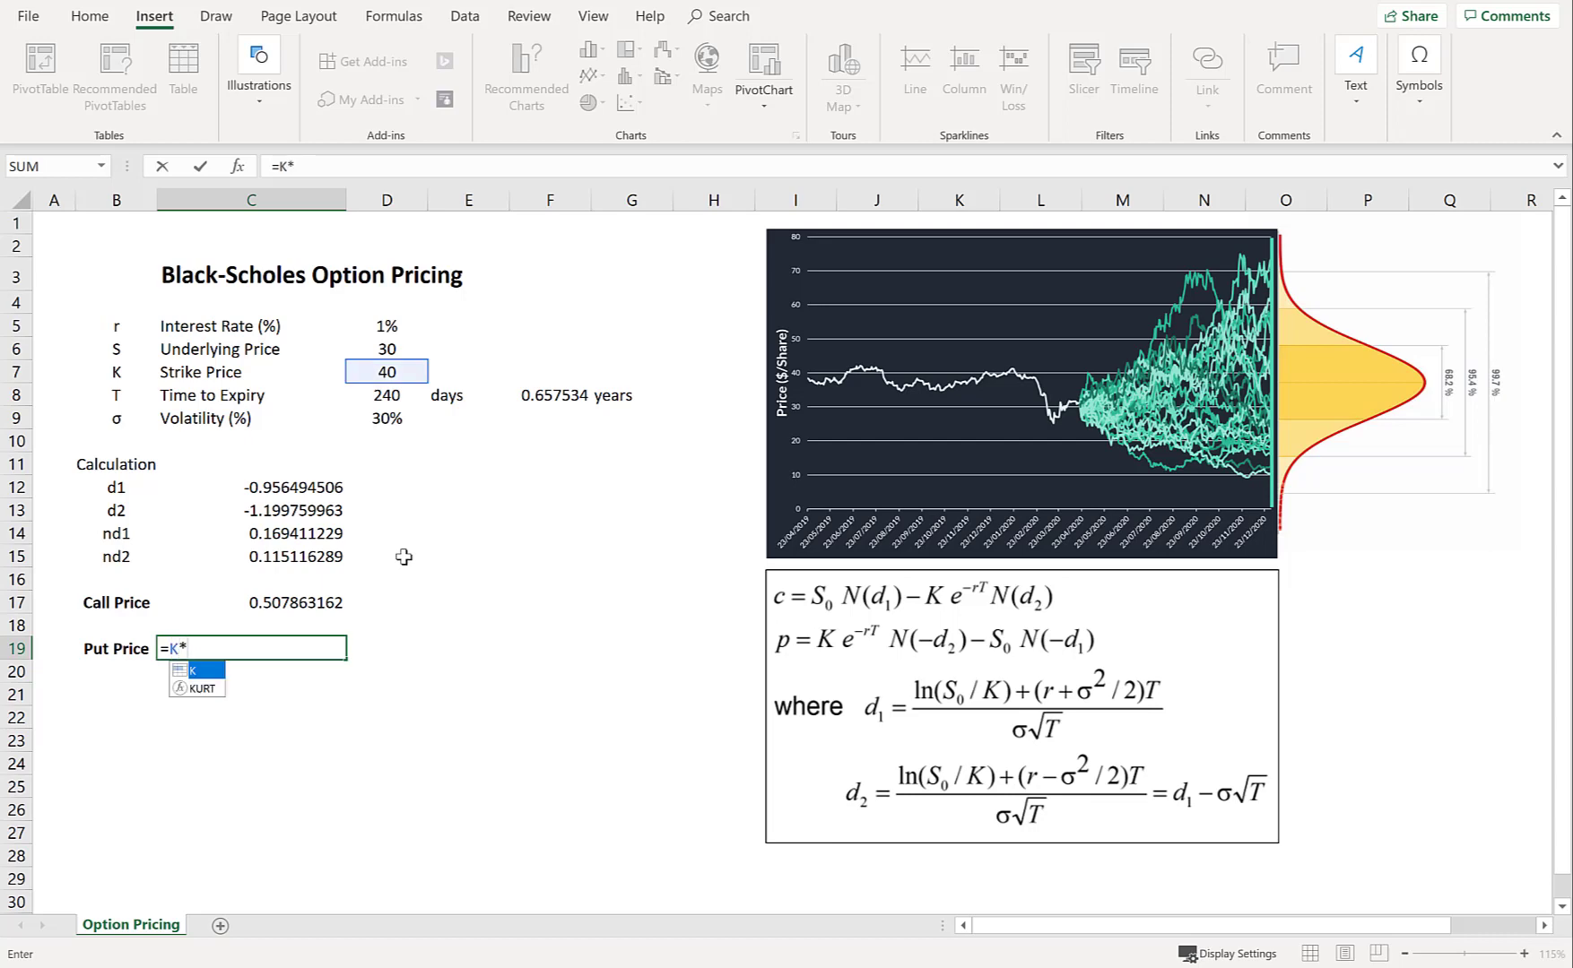
pyautogui.write('exp(-')
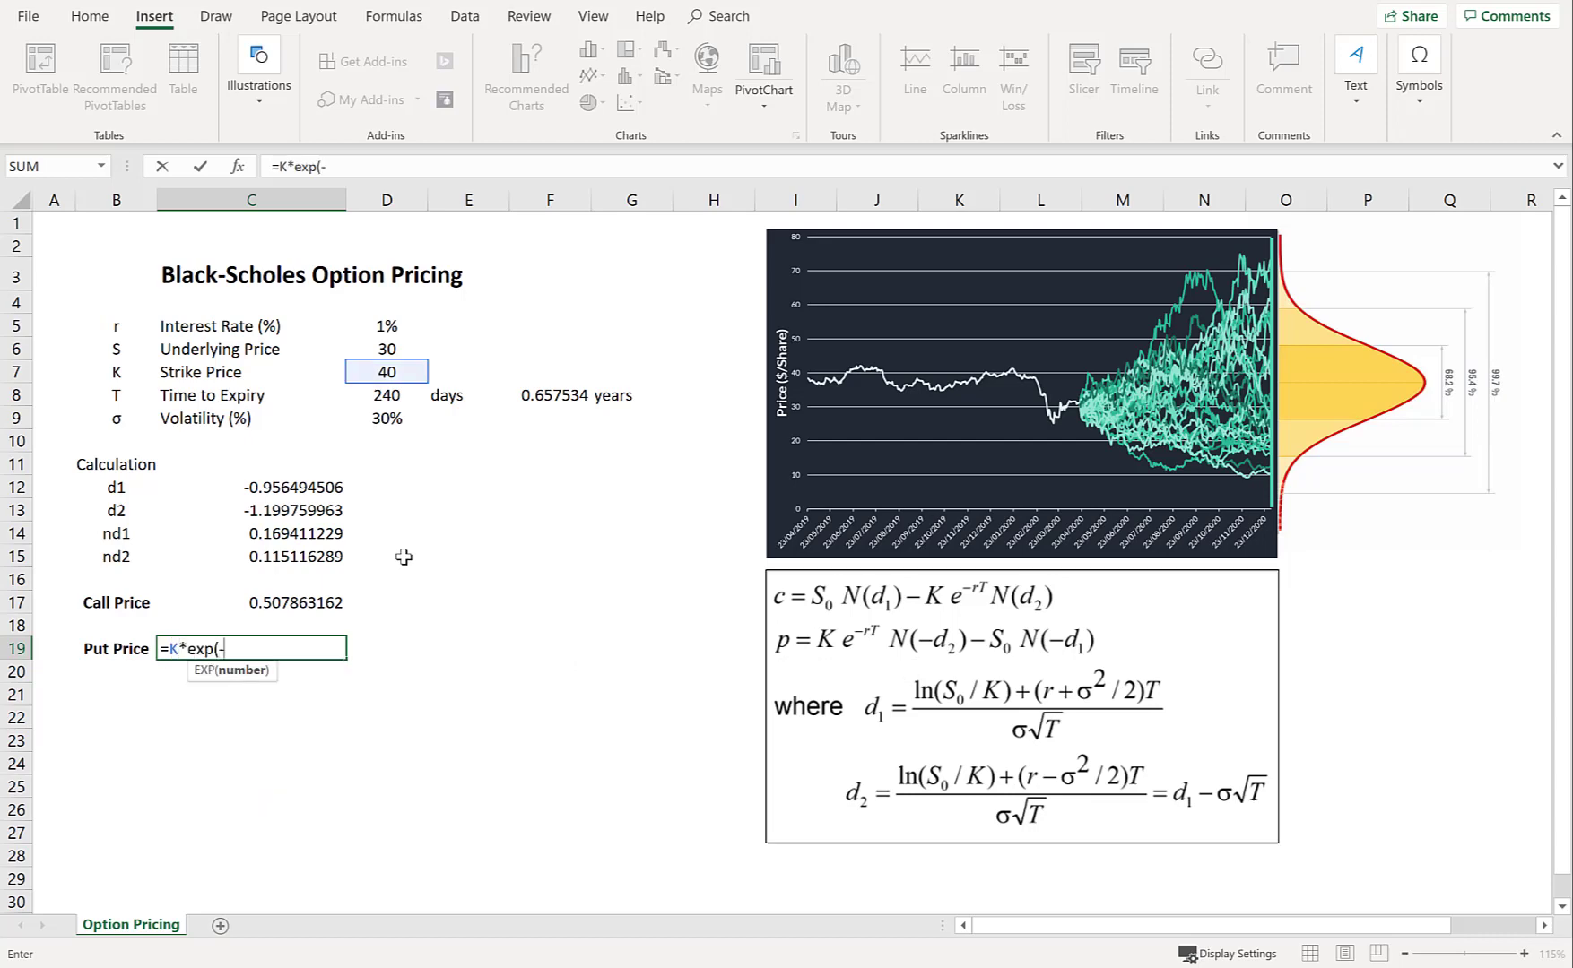
pyautogui.write('rate')
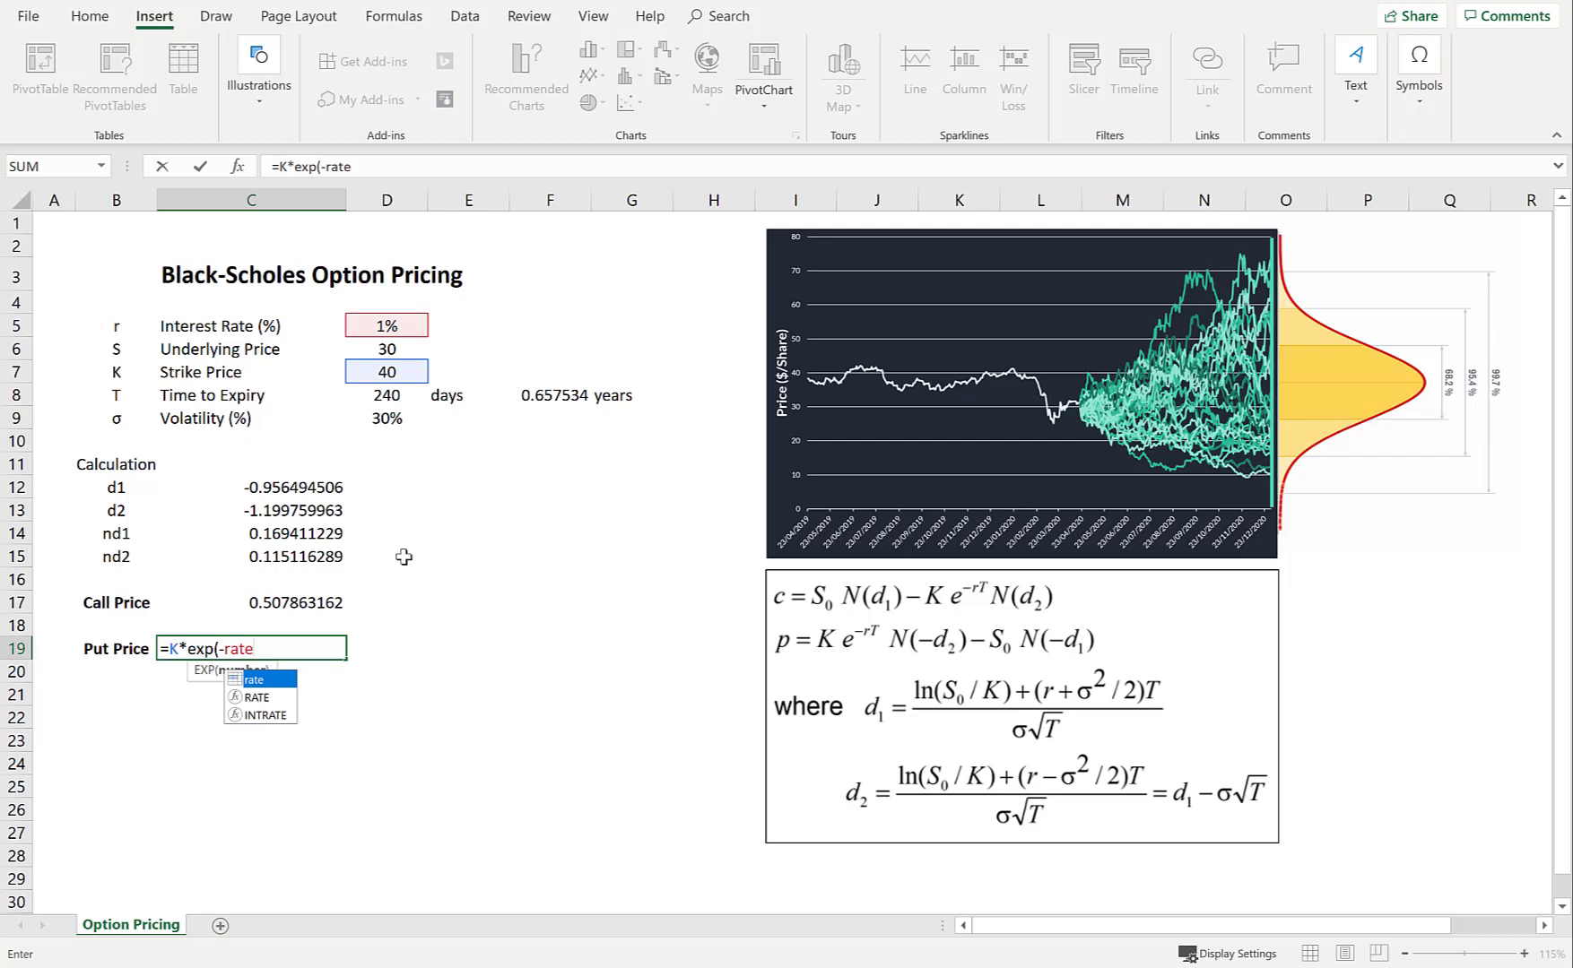
pyautogui.write('*T')
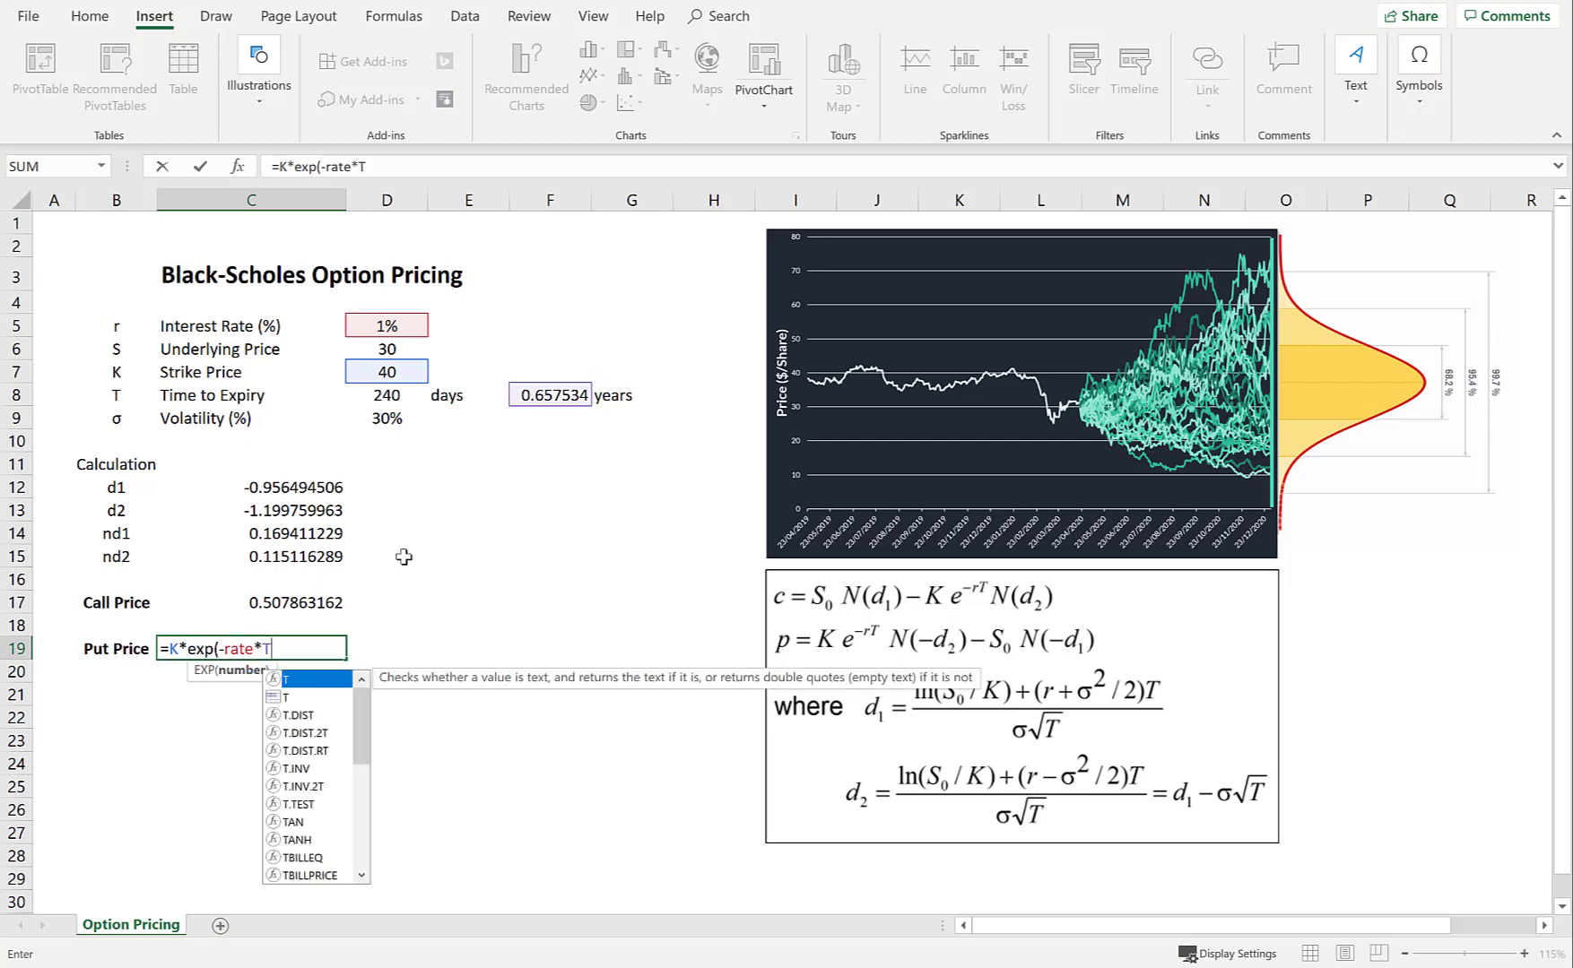
pyautogui.write(')')
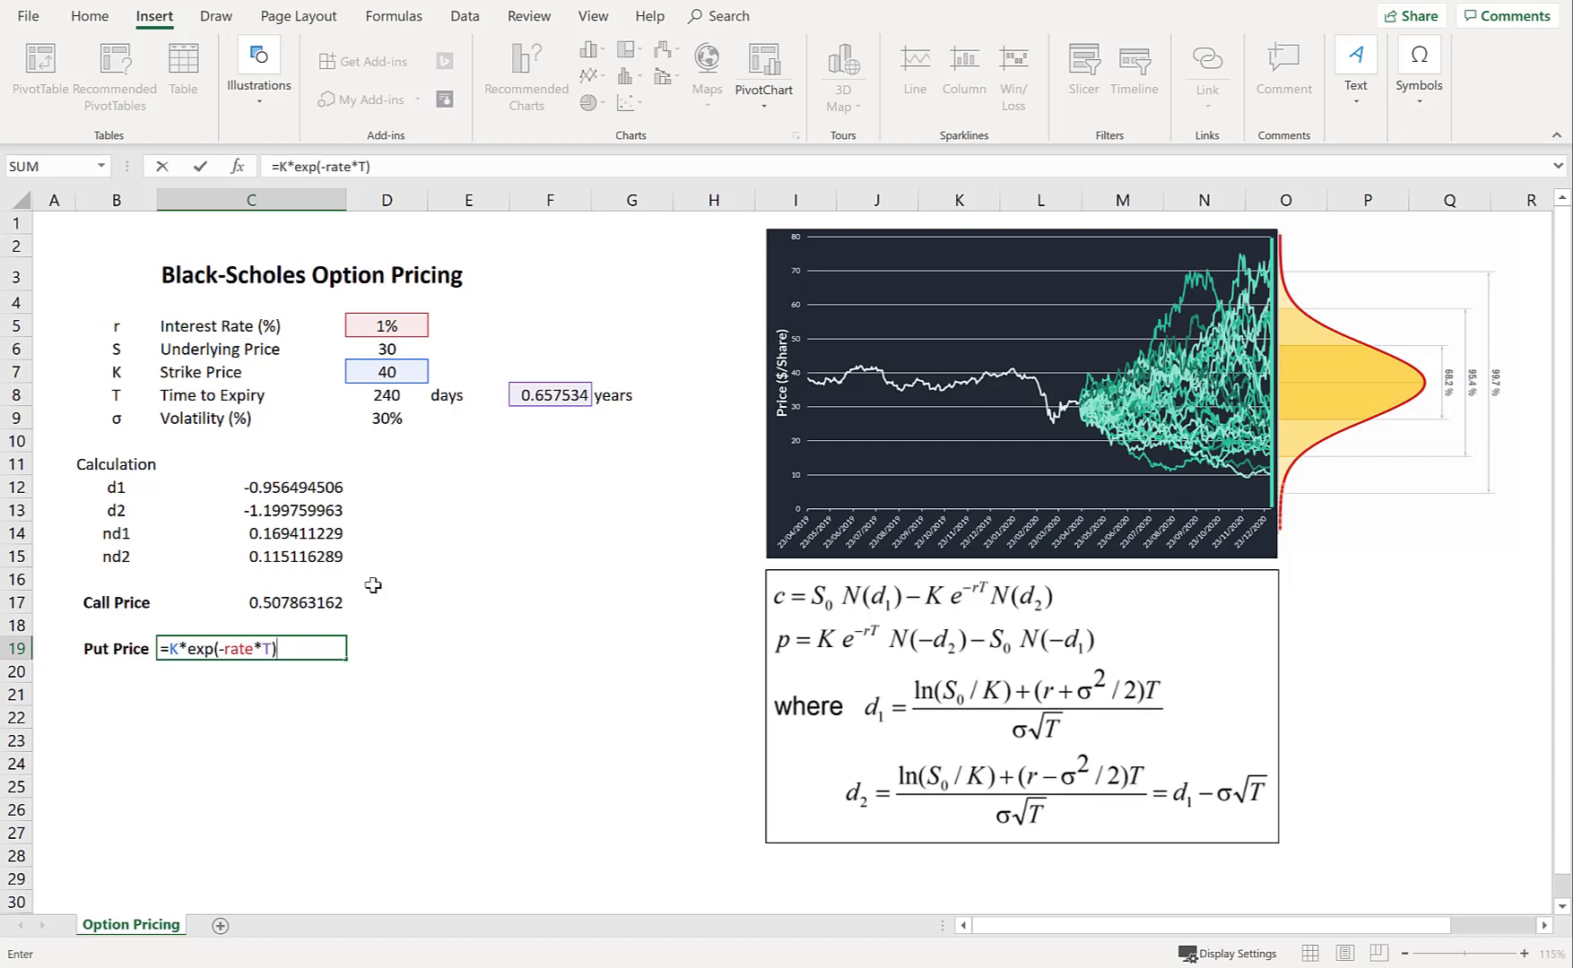
pyautogui.press('Return')
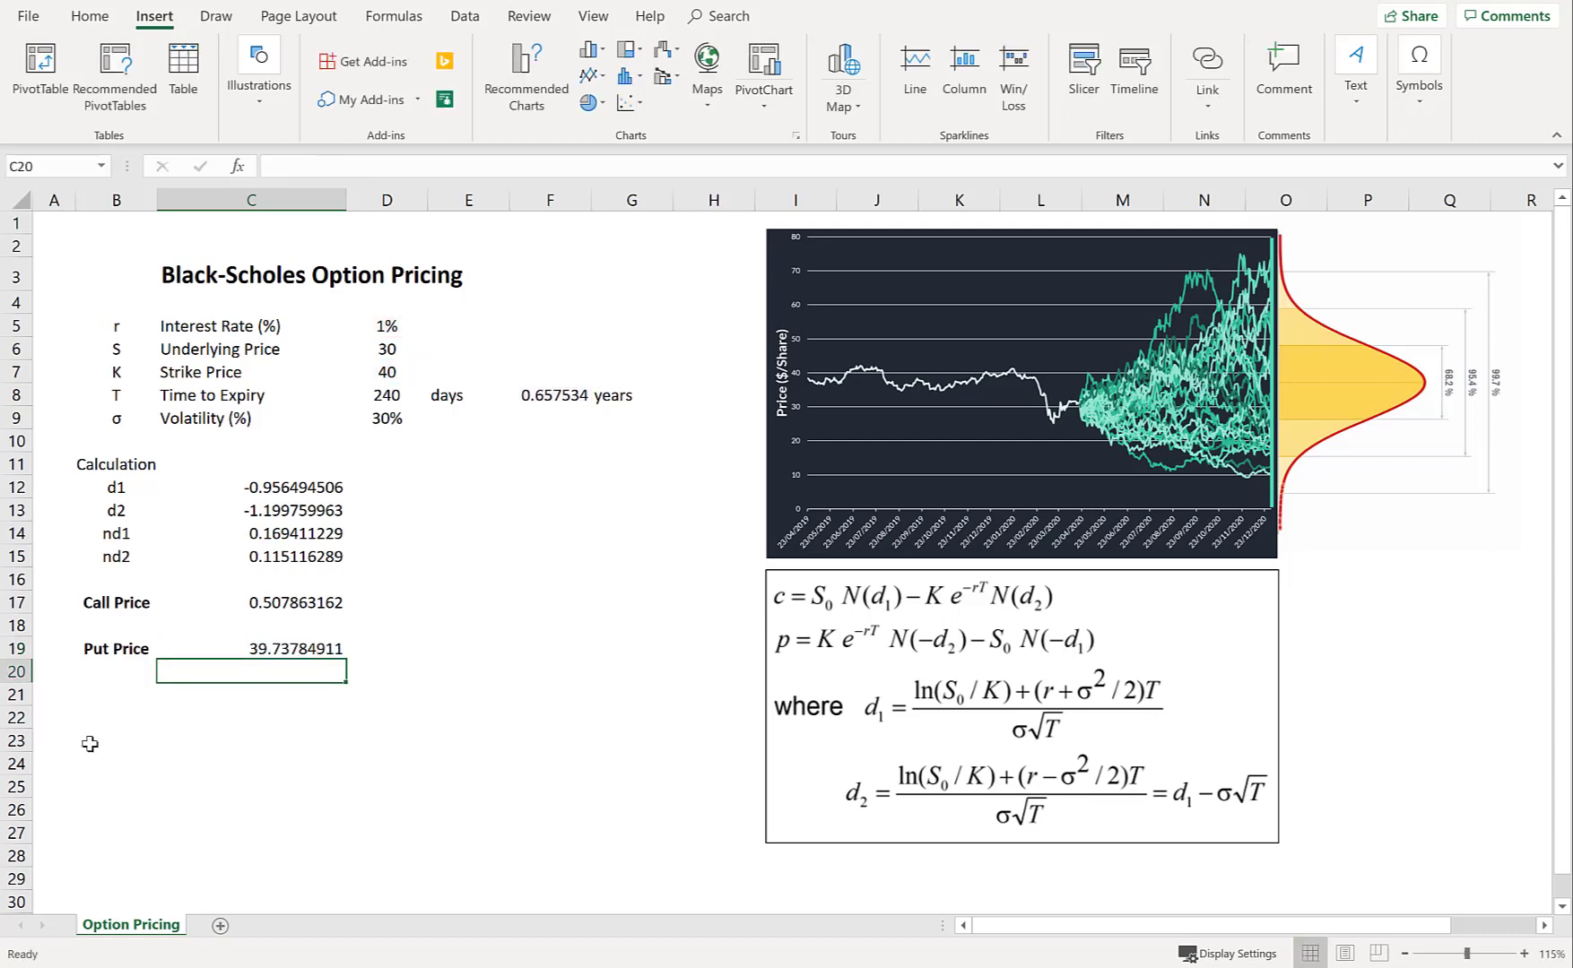
# - Label E13 'Put' and enter =NORM.DIST(-C12,0,1,TRUE) in E14, giving N(-d1) = 0.830589
pyautogui.click(429, 511)
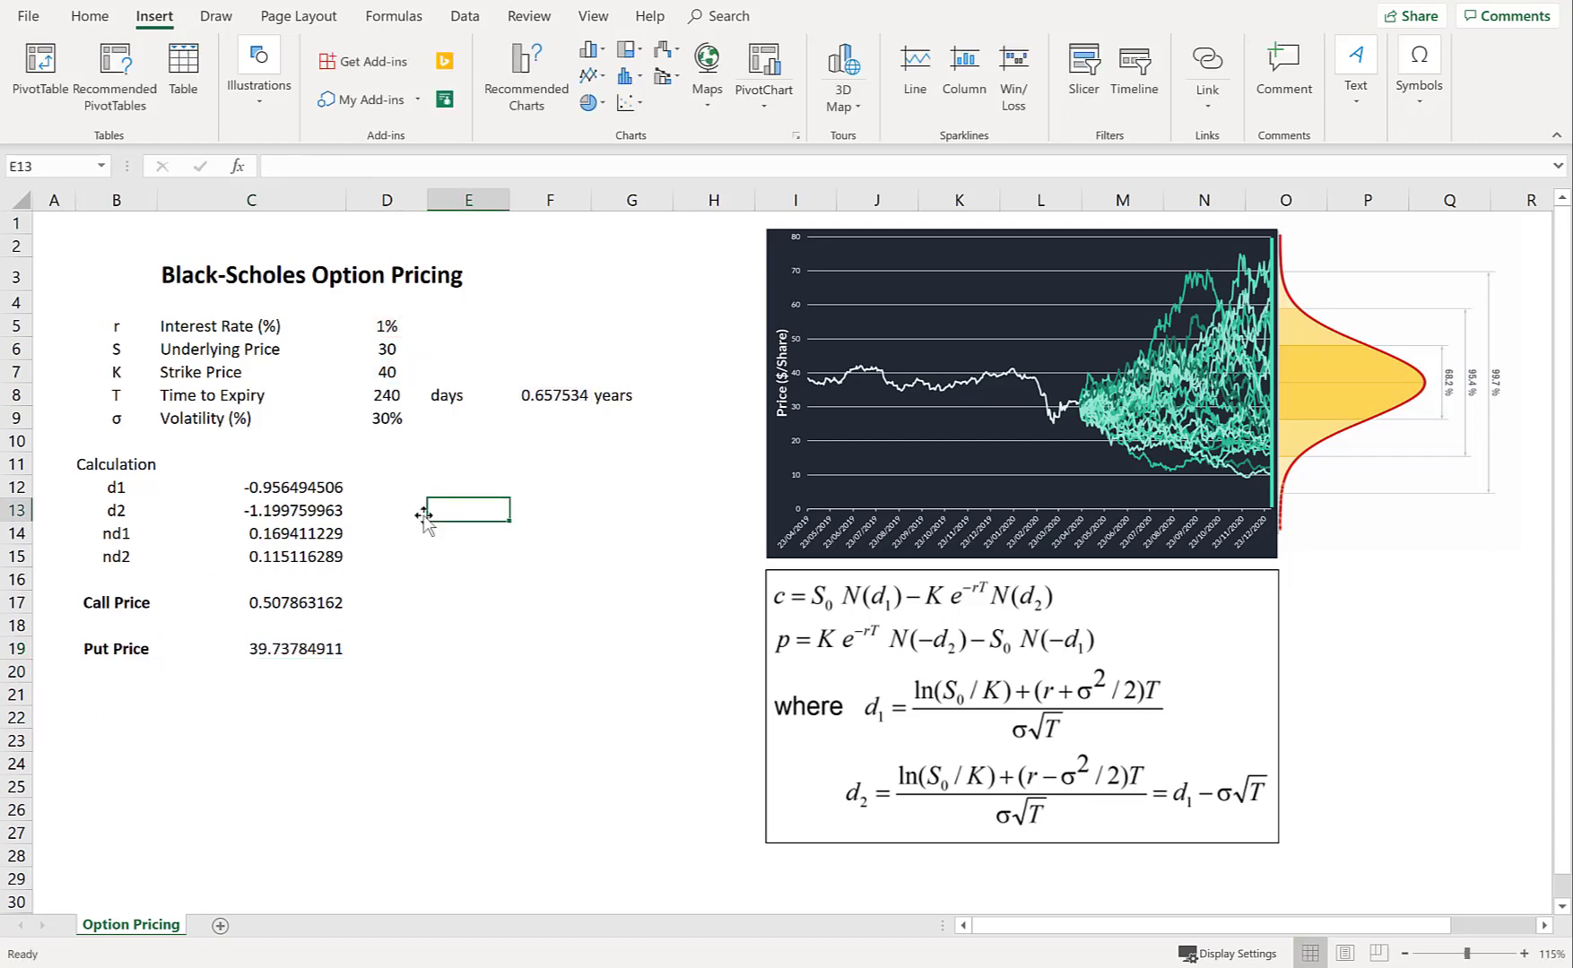
pyautogui.write('Put')
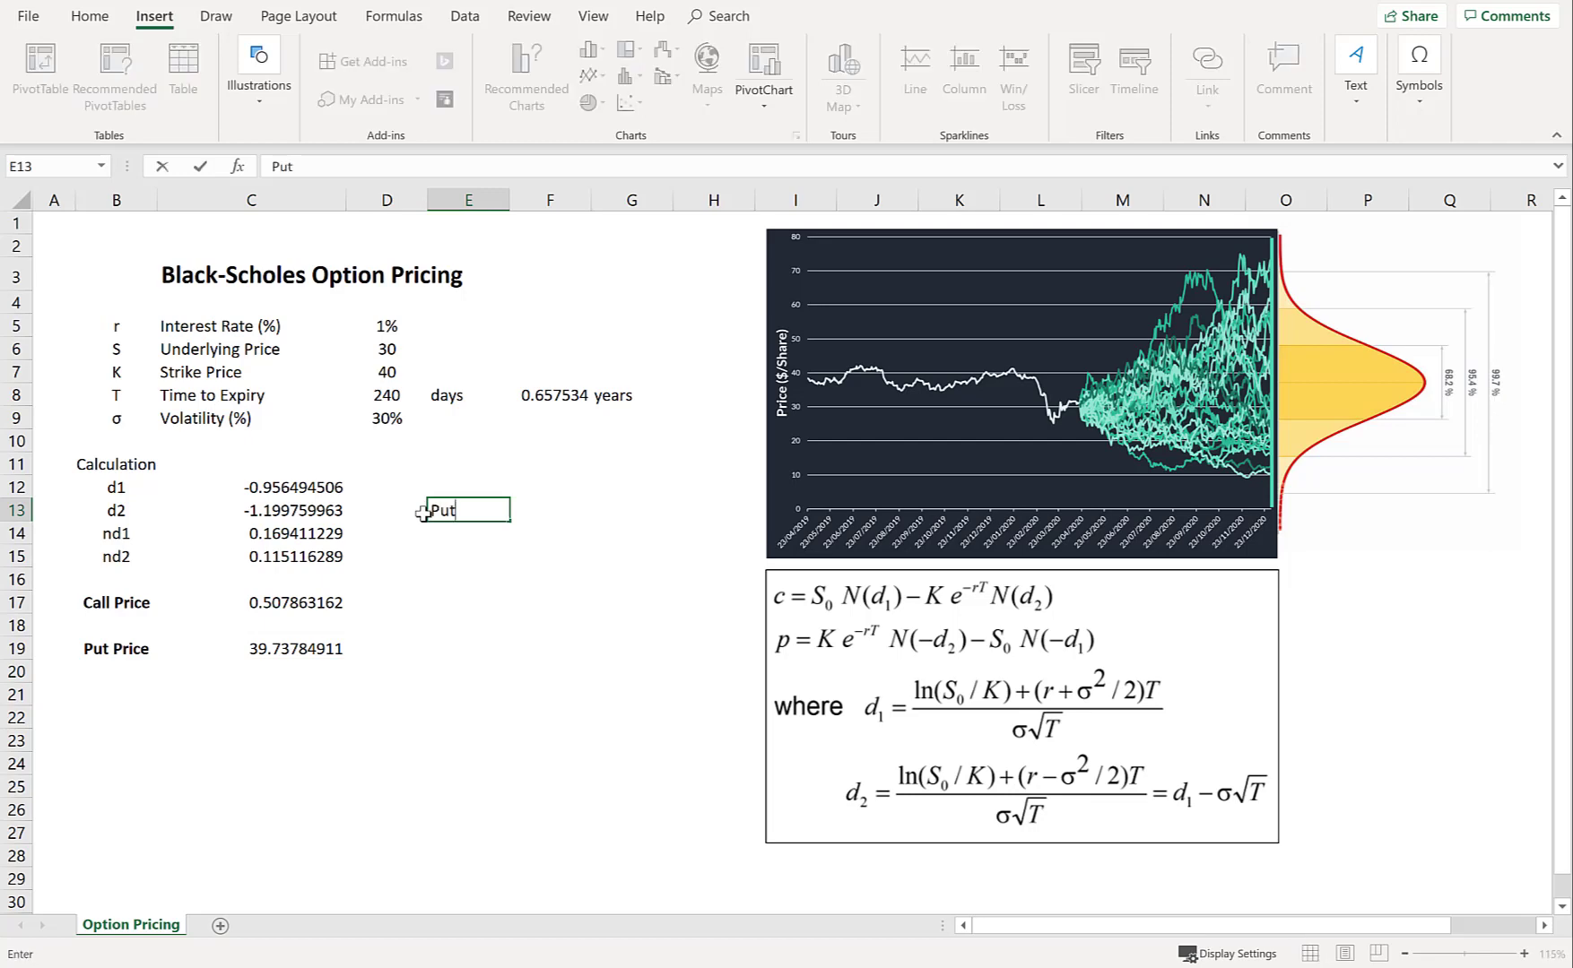
pyautogui.press('Return')
pyautogui.write('=')
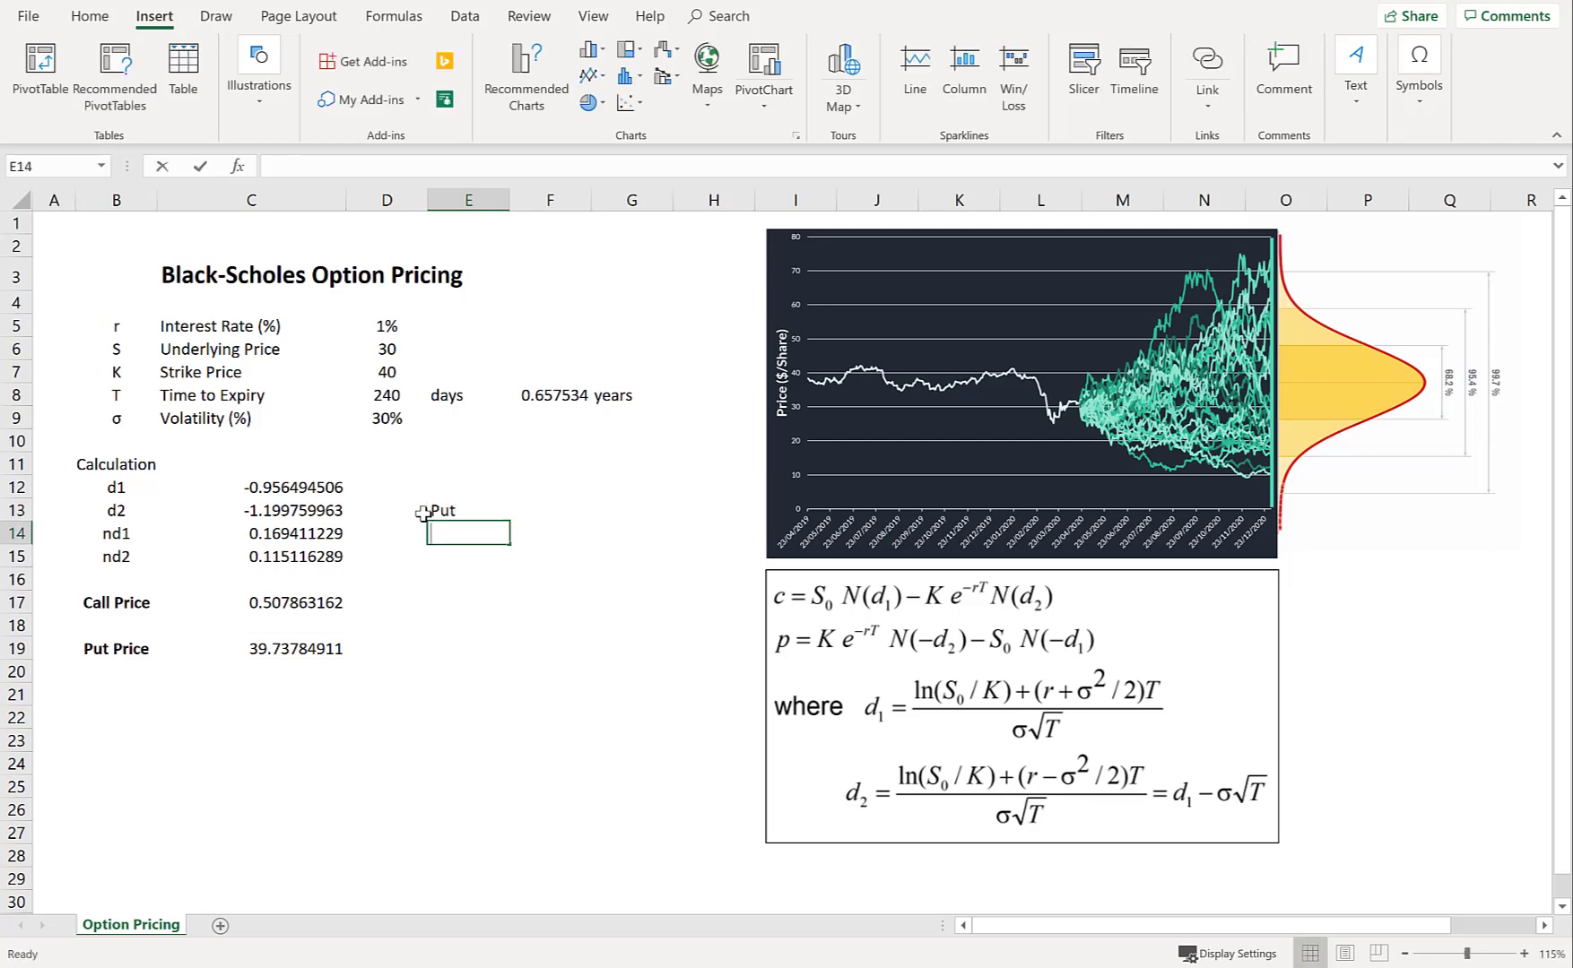
pyautogui.write('no')
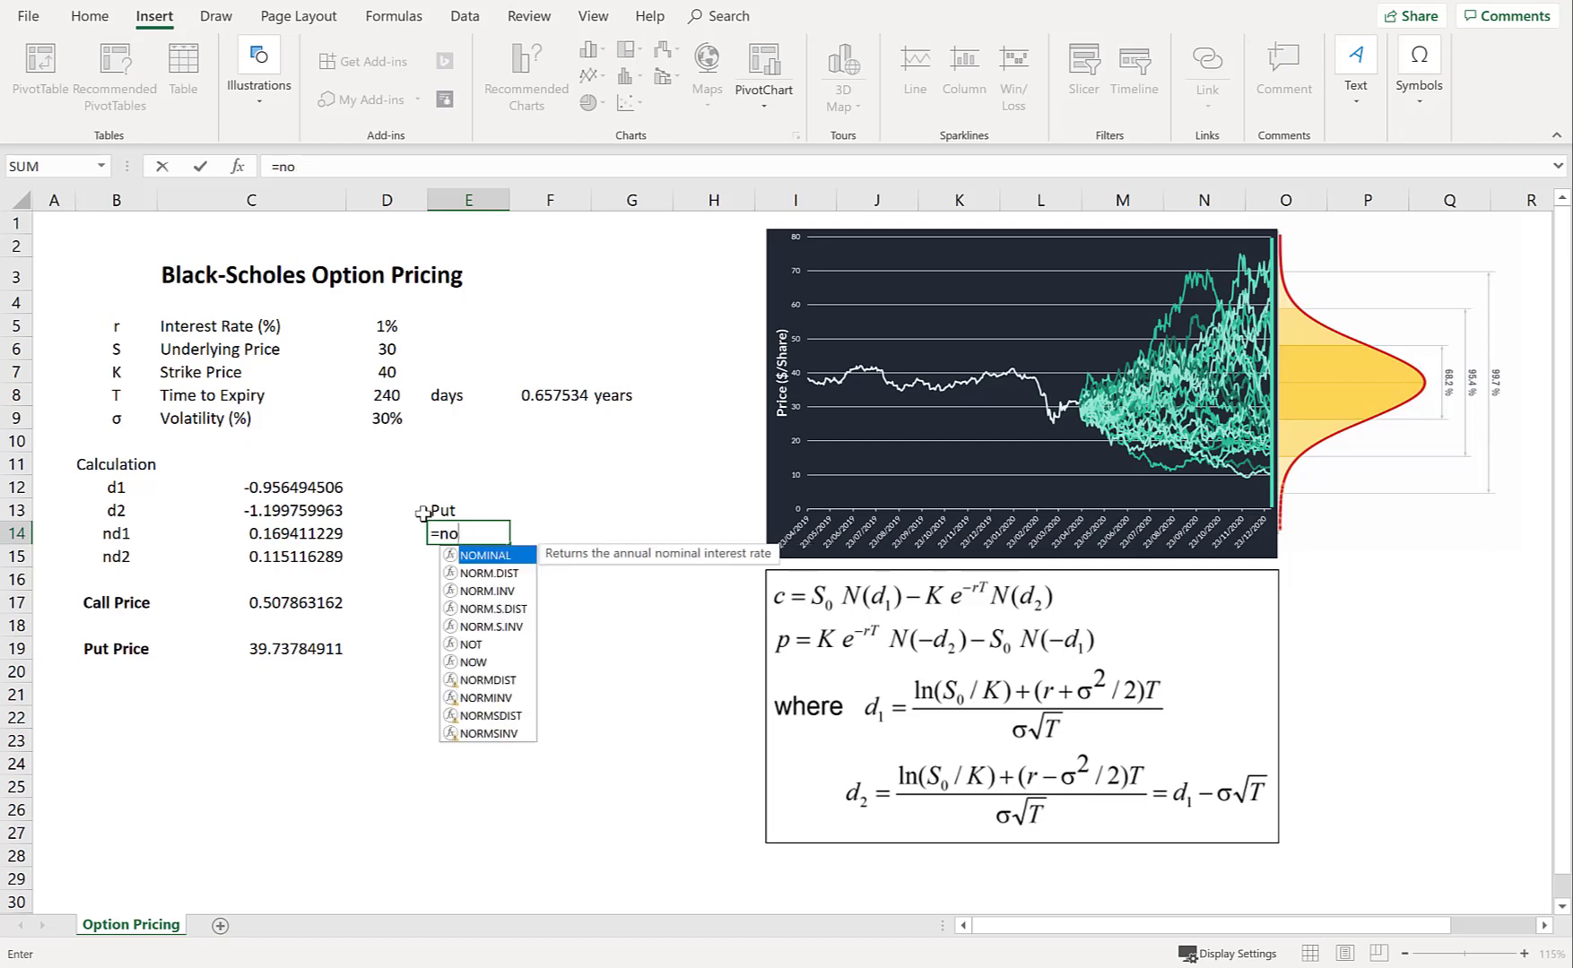
pyautogui.write('rm')
pyautogui.press('Tab')
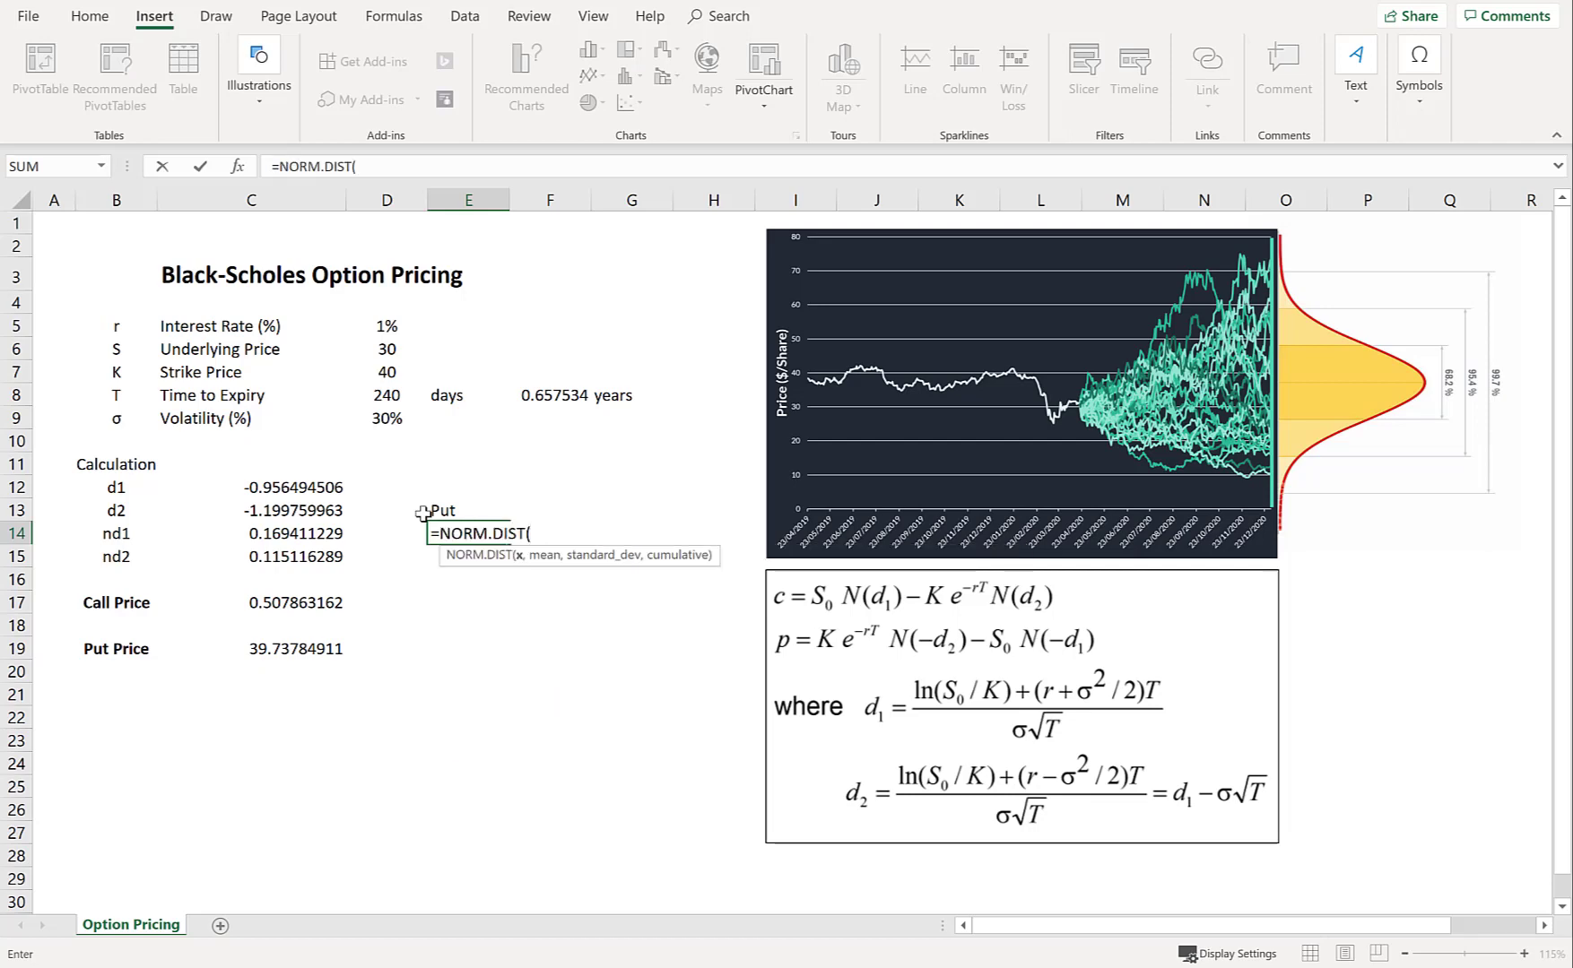
pyautogui.write('-')
pyautogui.press('Left')
pyautogui.press('Left')
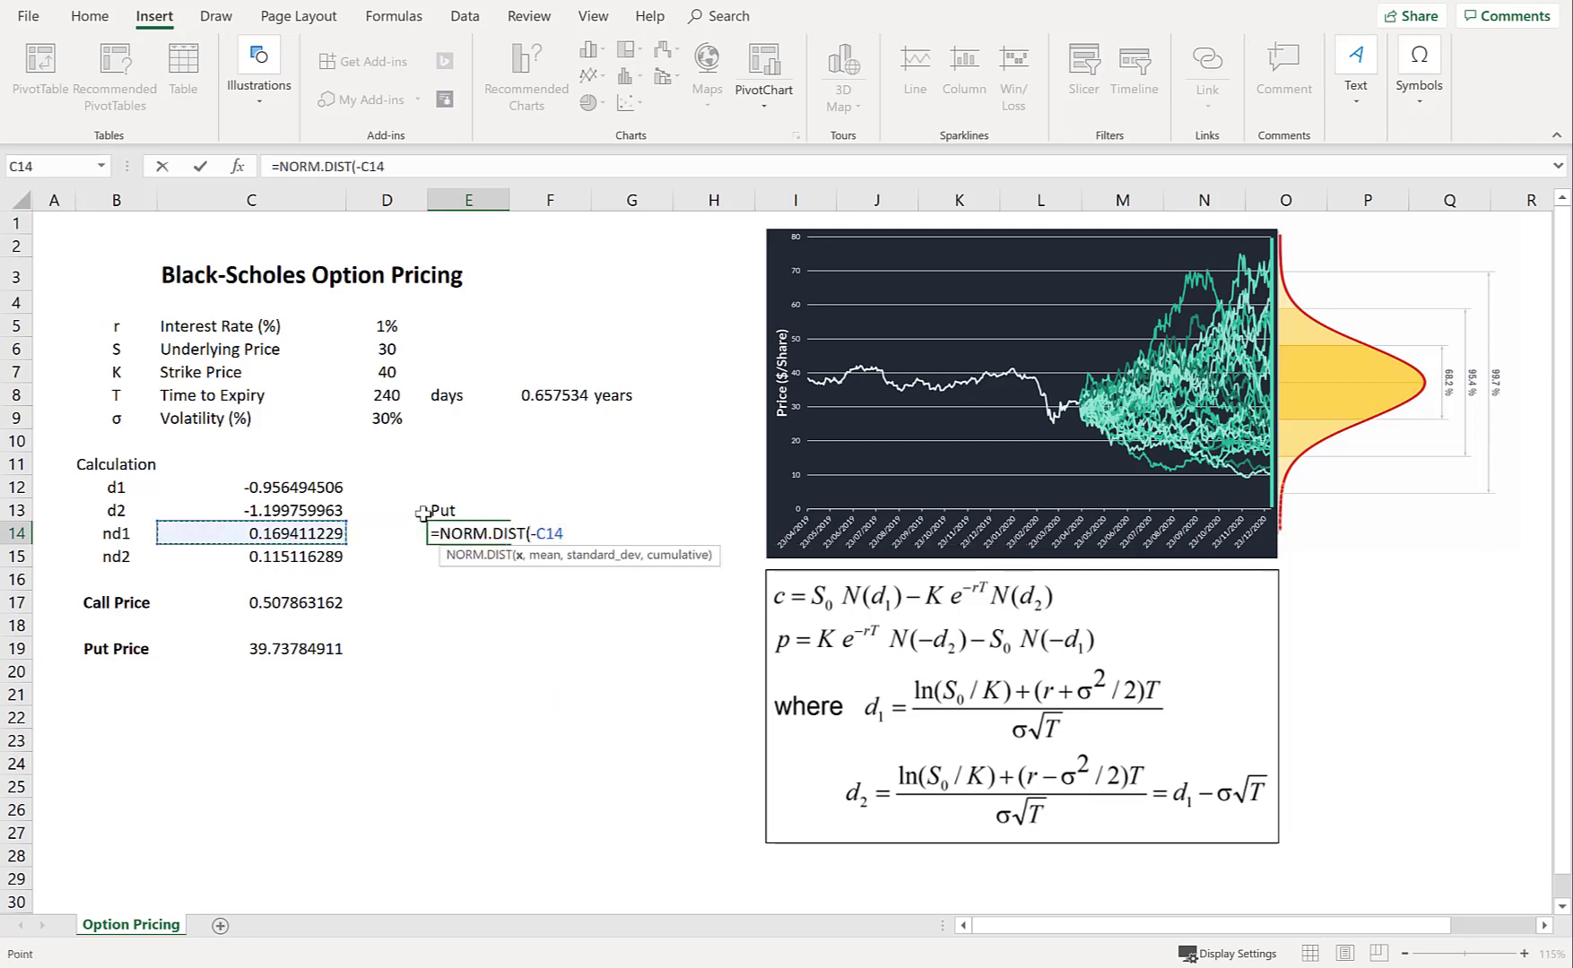
pyautogui.press('Up')
pyautogui.press('Up')
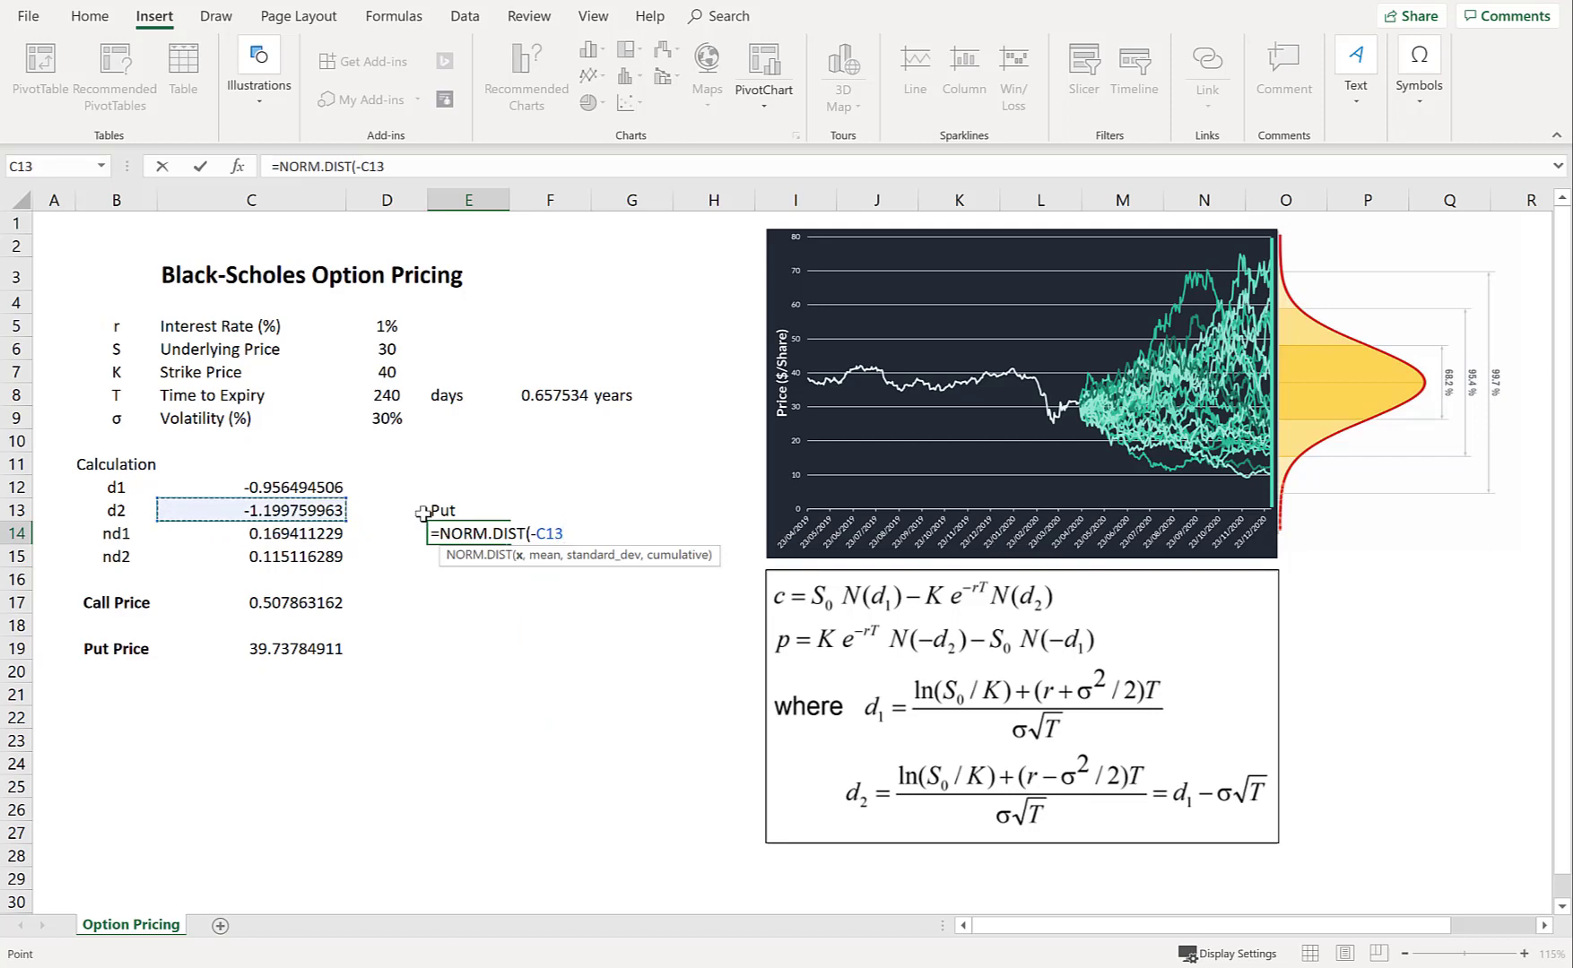
pyautogui.press('Down')
pyautogui.press('Up')
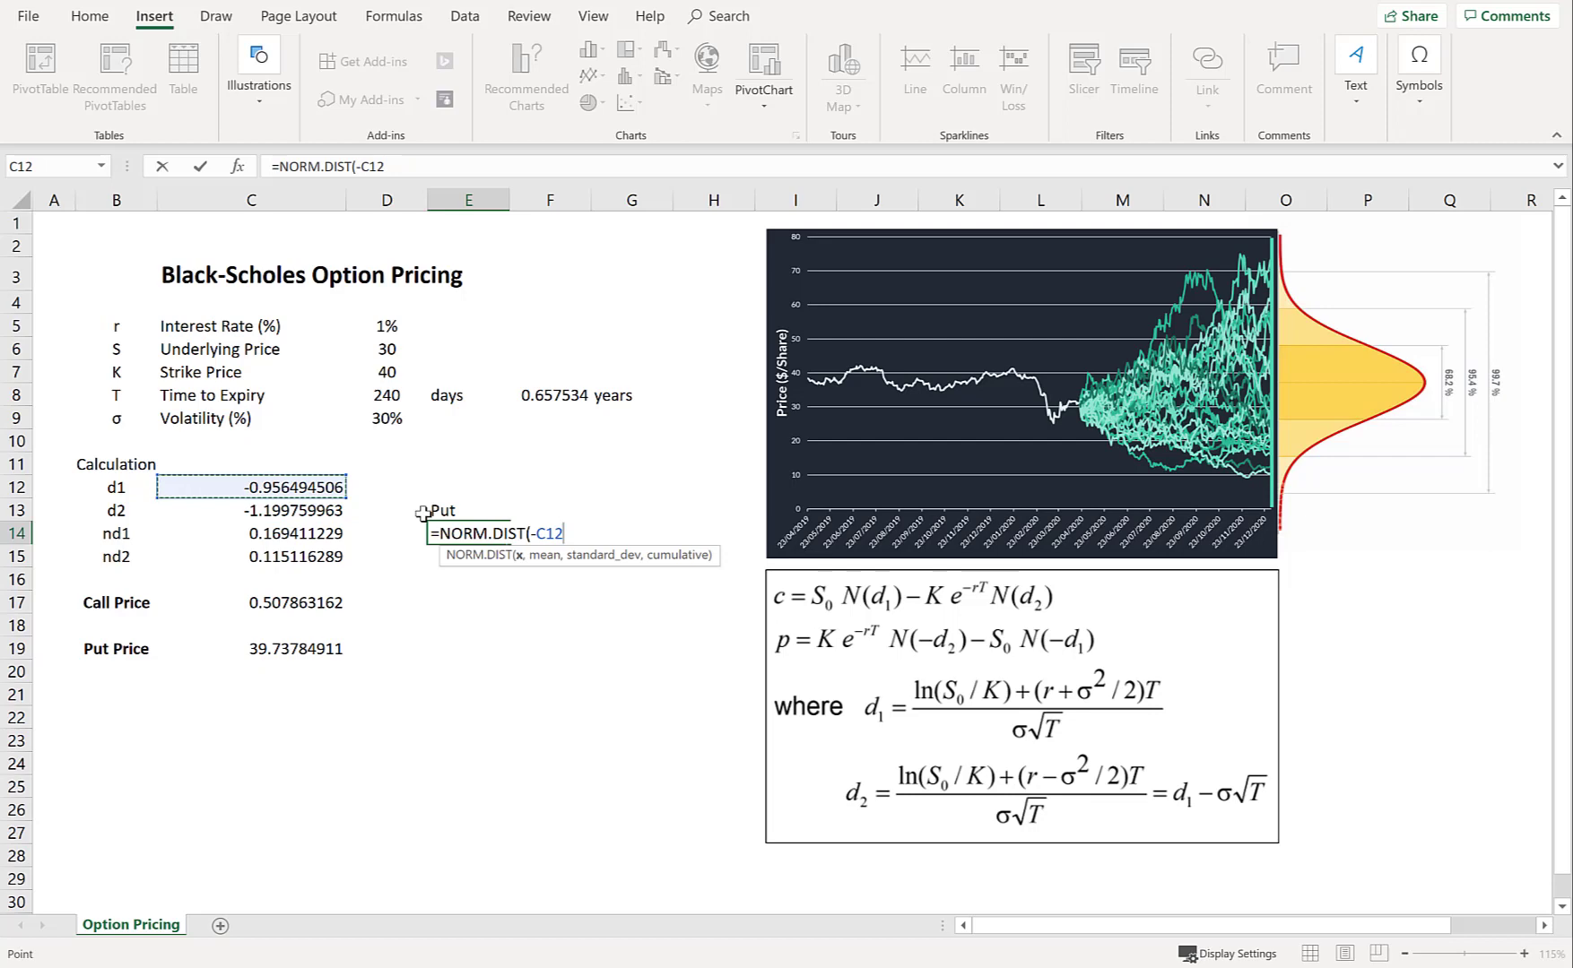
pyautogui.write(',0,1,')
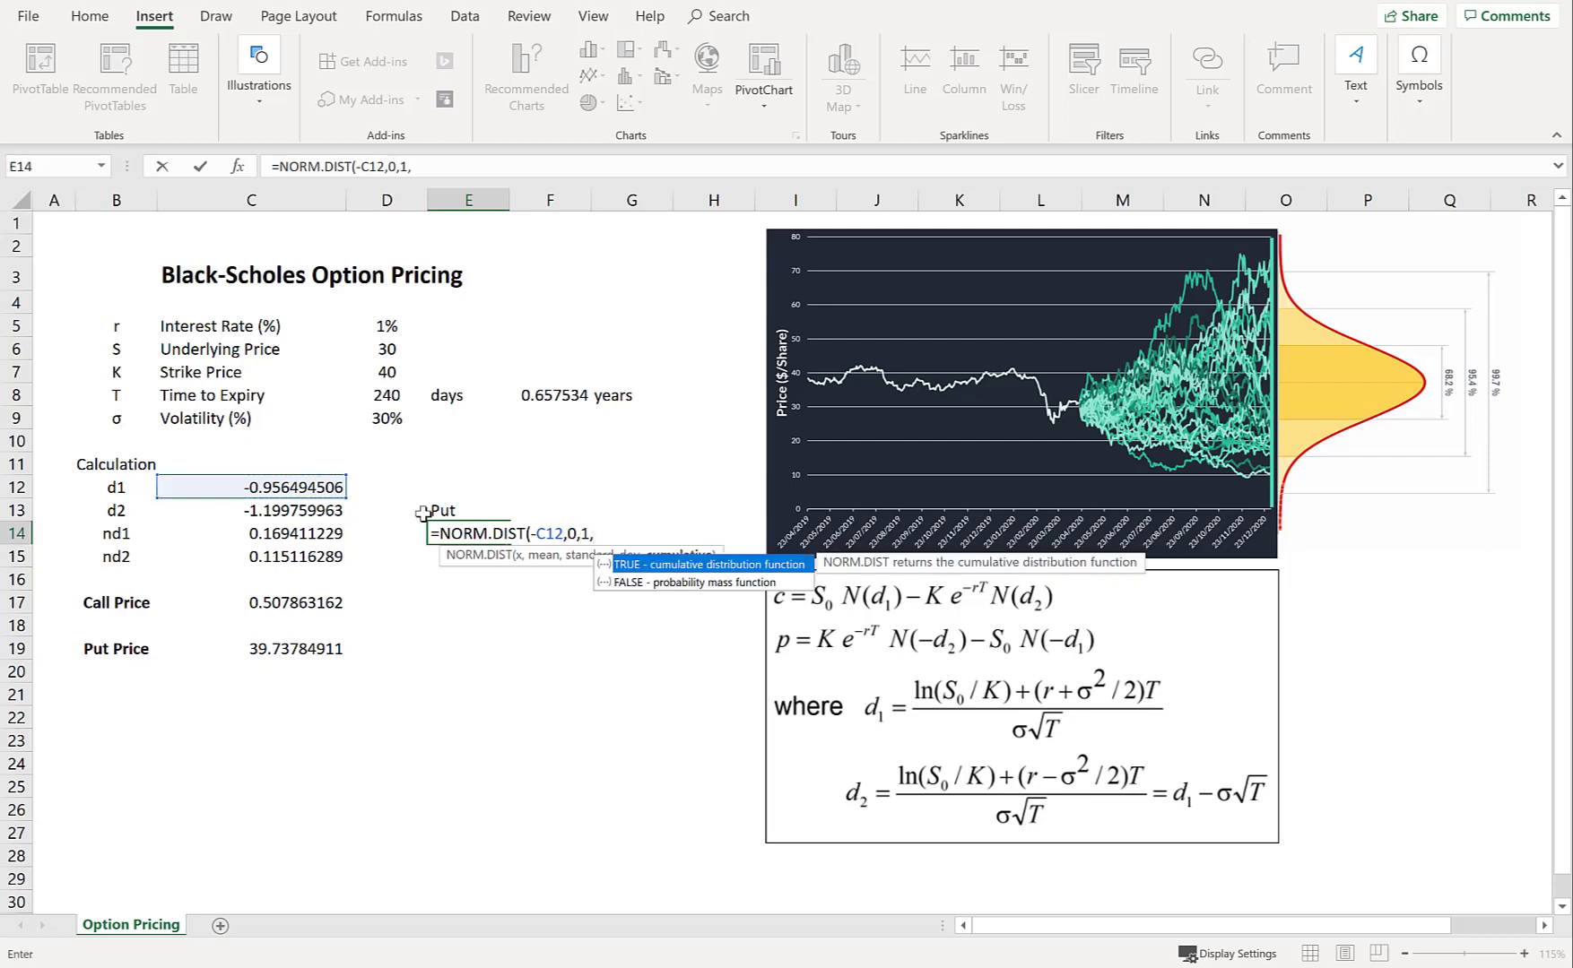
pyautogui.press('Tab')
pyautogui.press('Return')
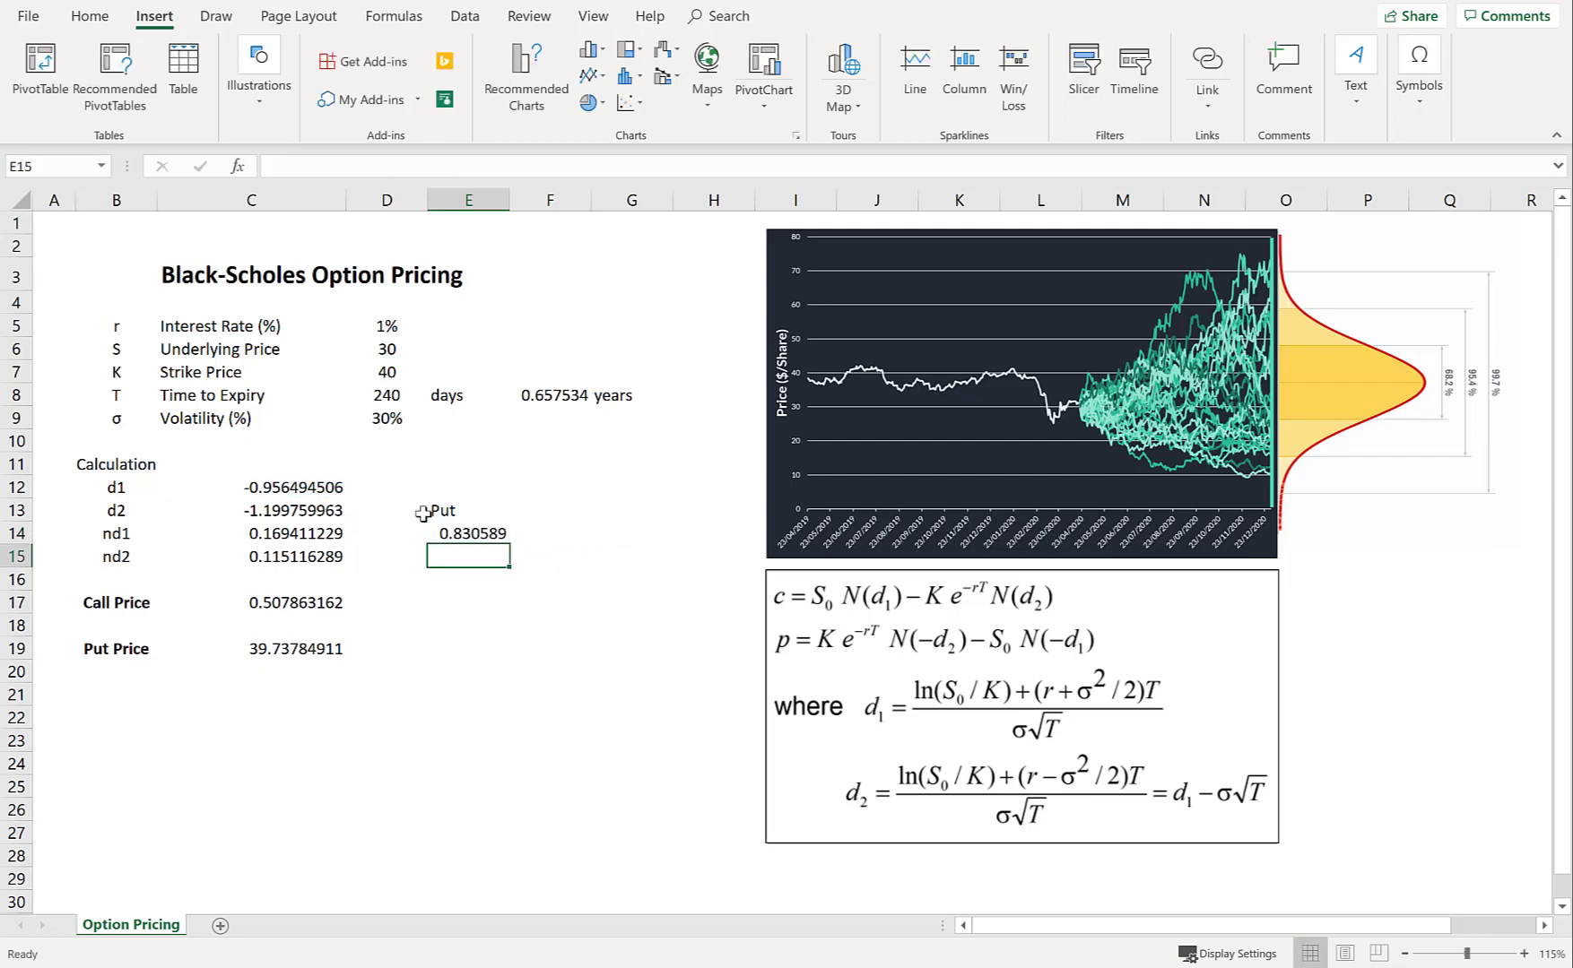
# - Enter =NORM.DIST(-C13,0,1,TRUE) in E15 so N(-d2) returns 0.884884
pyautogui.write('=norm')
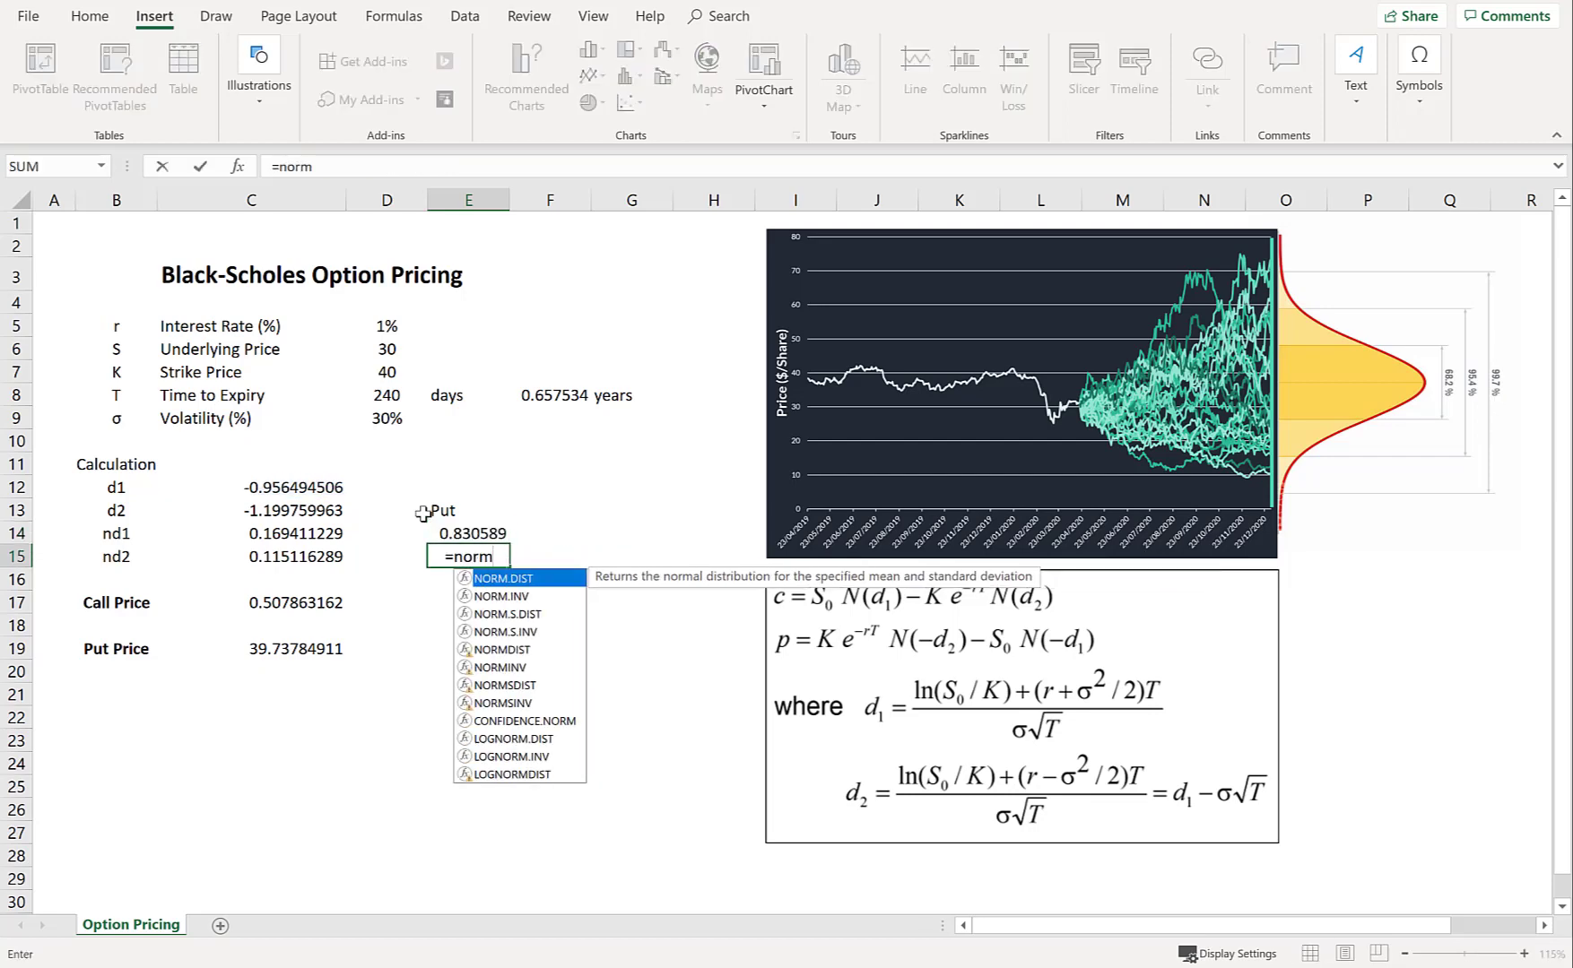
pyautogui.press('Tab')
pyautogui.write('-')
pyautogui.press('Left')
pyautogui.press('Left')
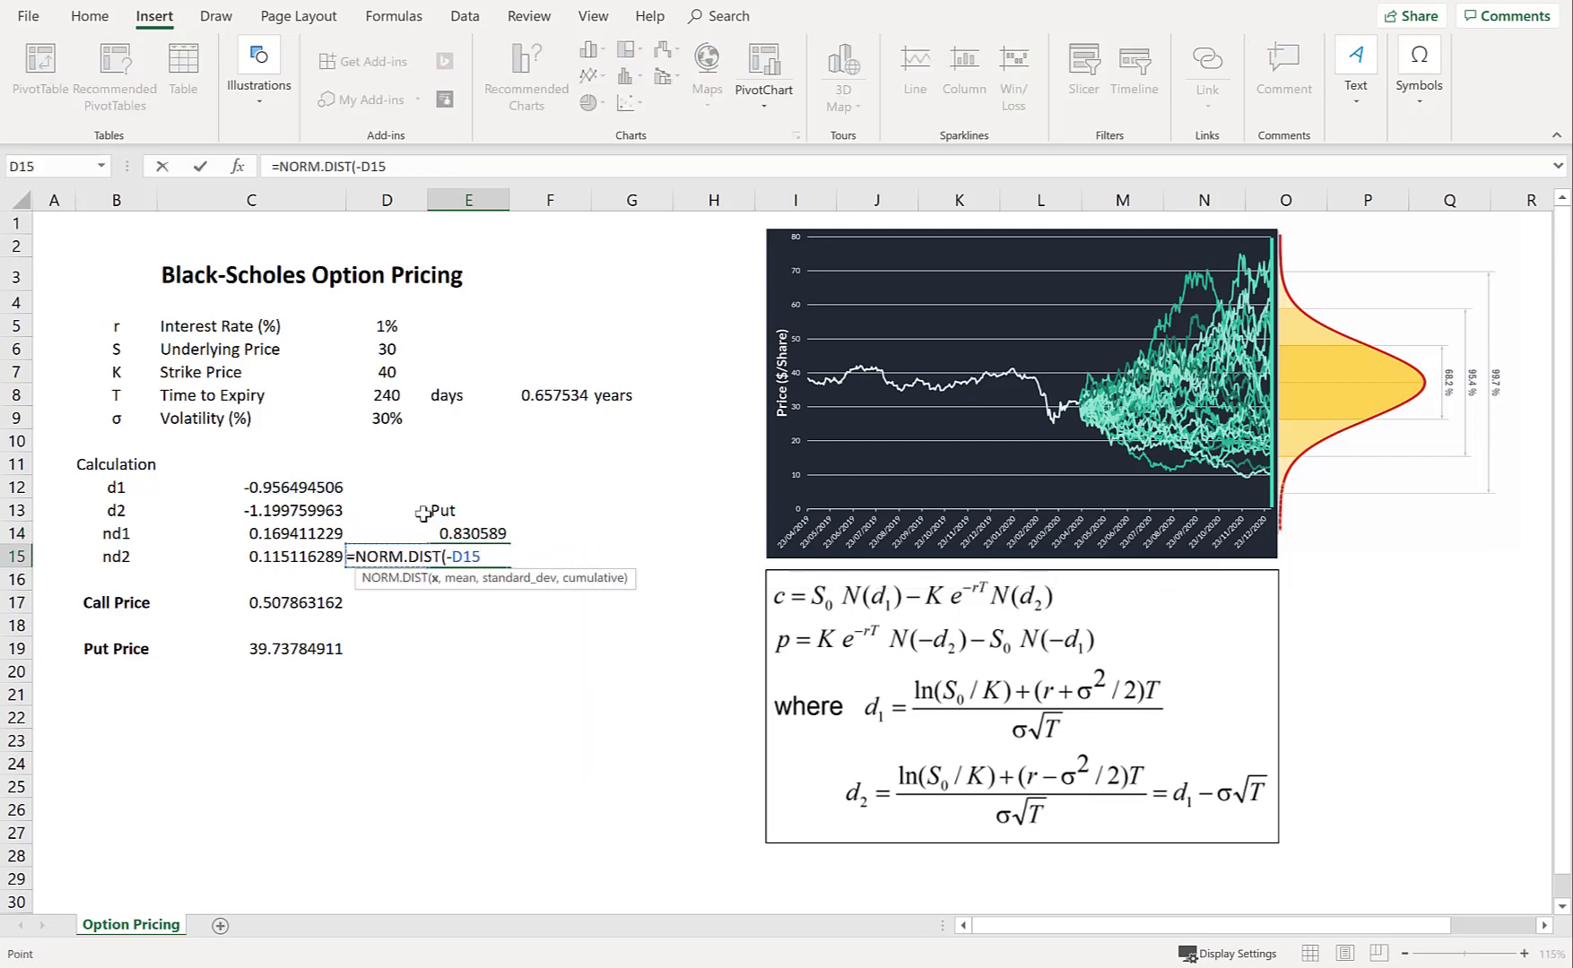
pyautogui.press('Up')
pyautogui.press('Up')
pyautogui.write(',')
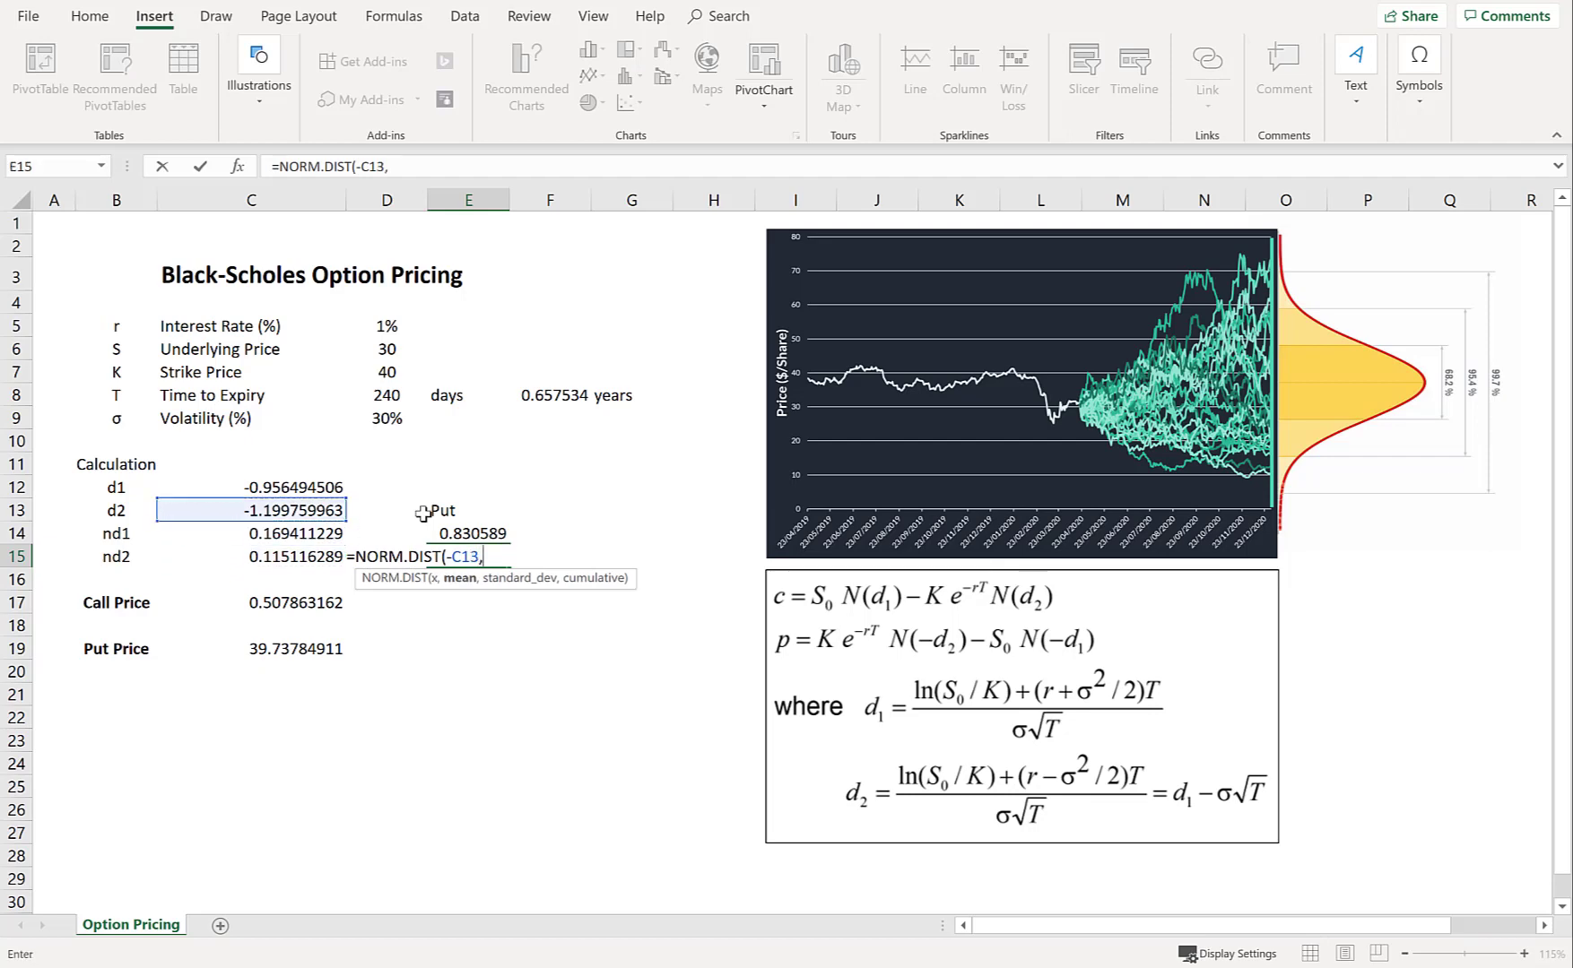
pyautogui.write('0,1')
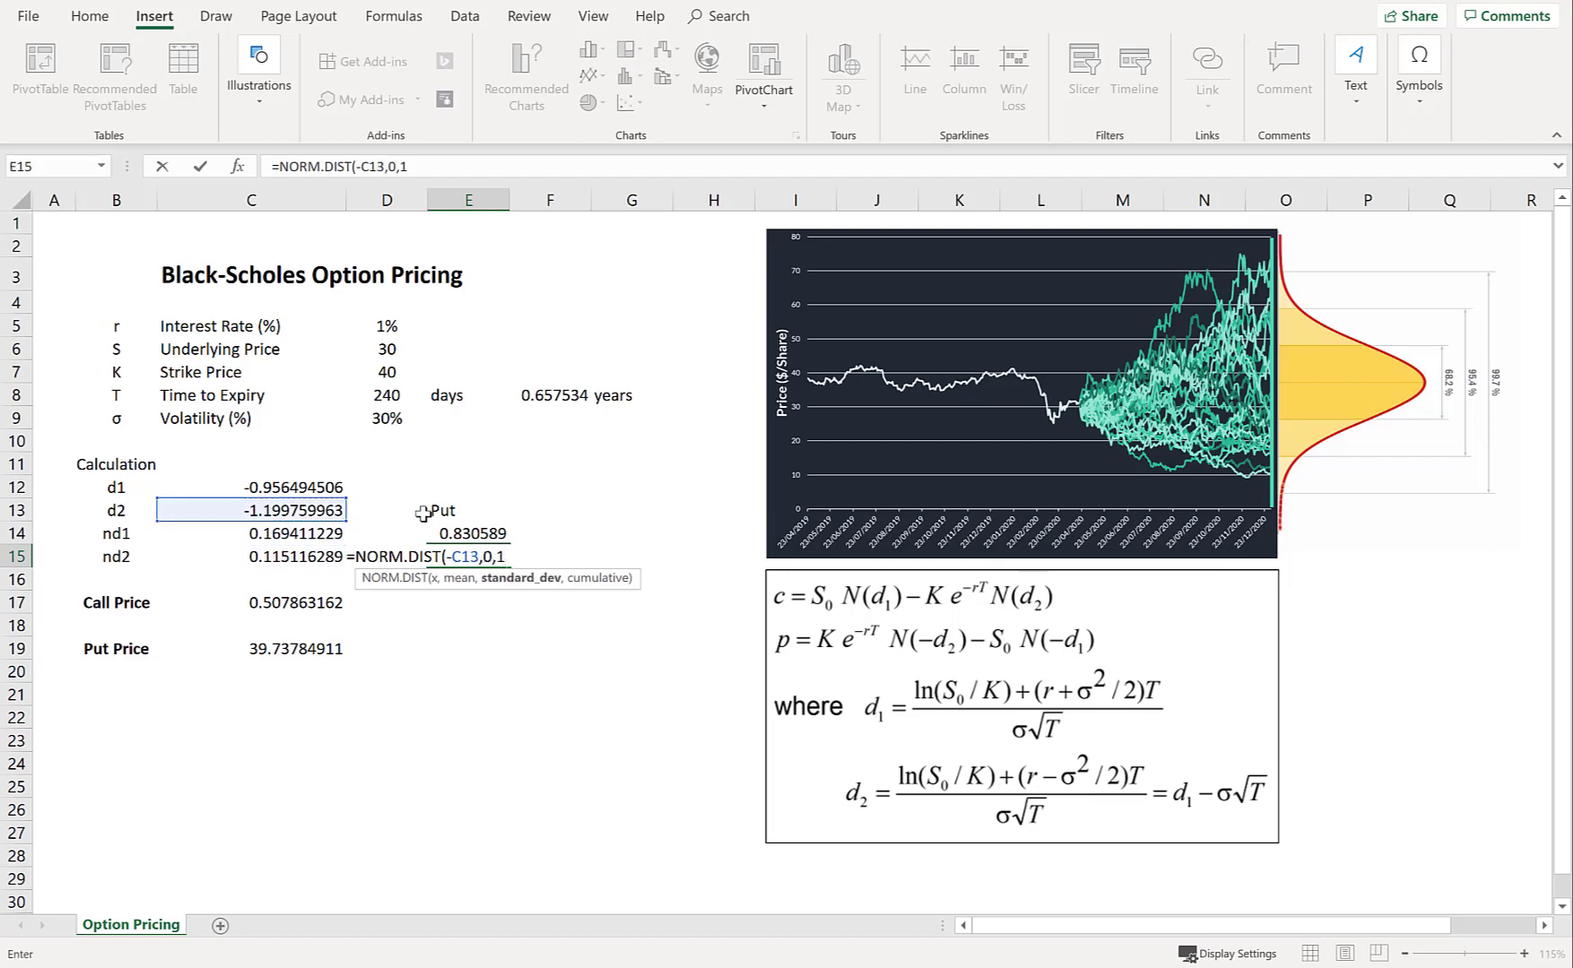
pyautogui.write(',')
pyautogui.press('Tab')
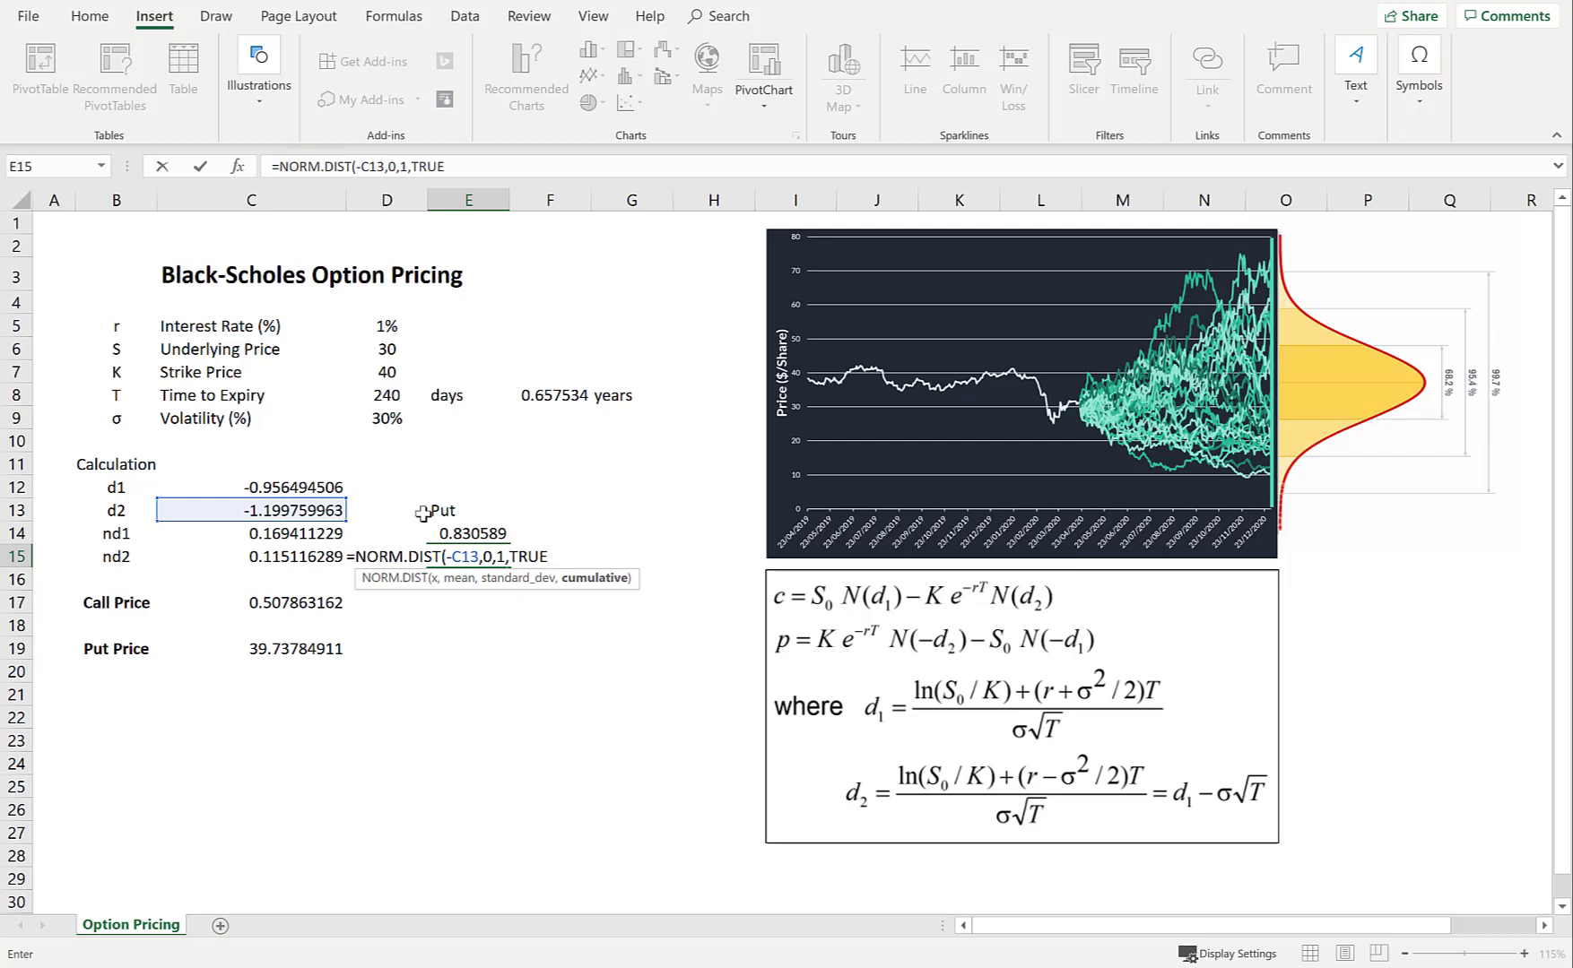
pyautogui.write(')')
pyautogui.press('Return')
pyautogui.press('Down')
pyautogui.press('Down')
pyautogui.press('Left')
pyautogui.press('Left')
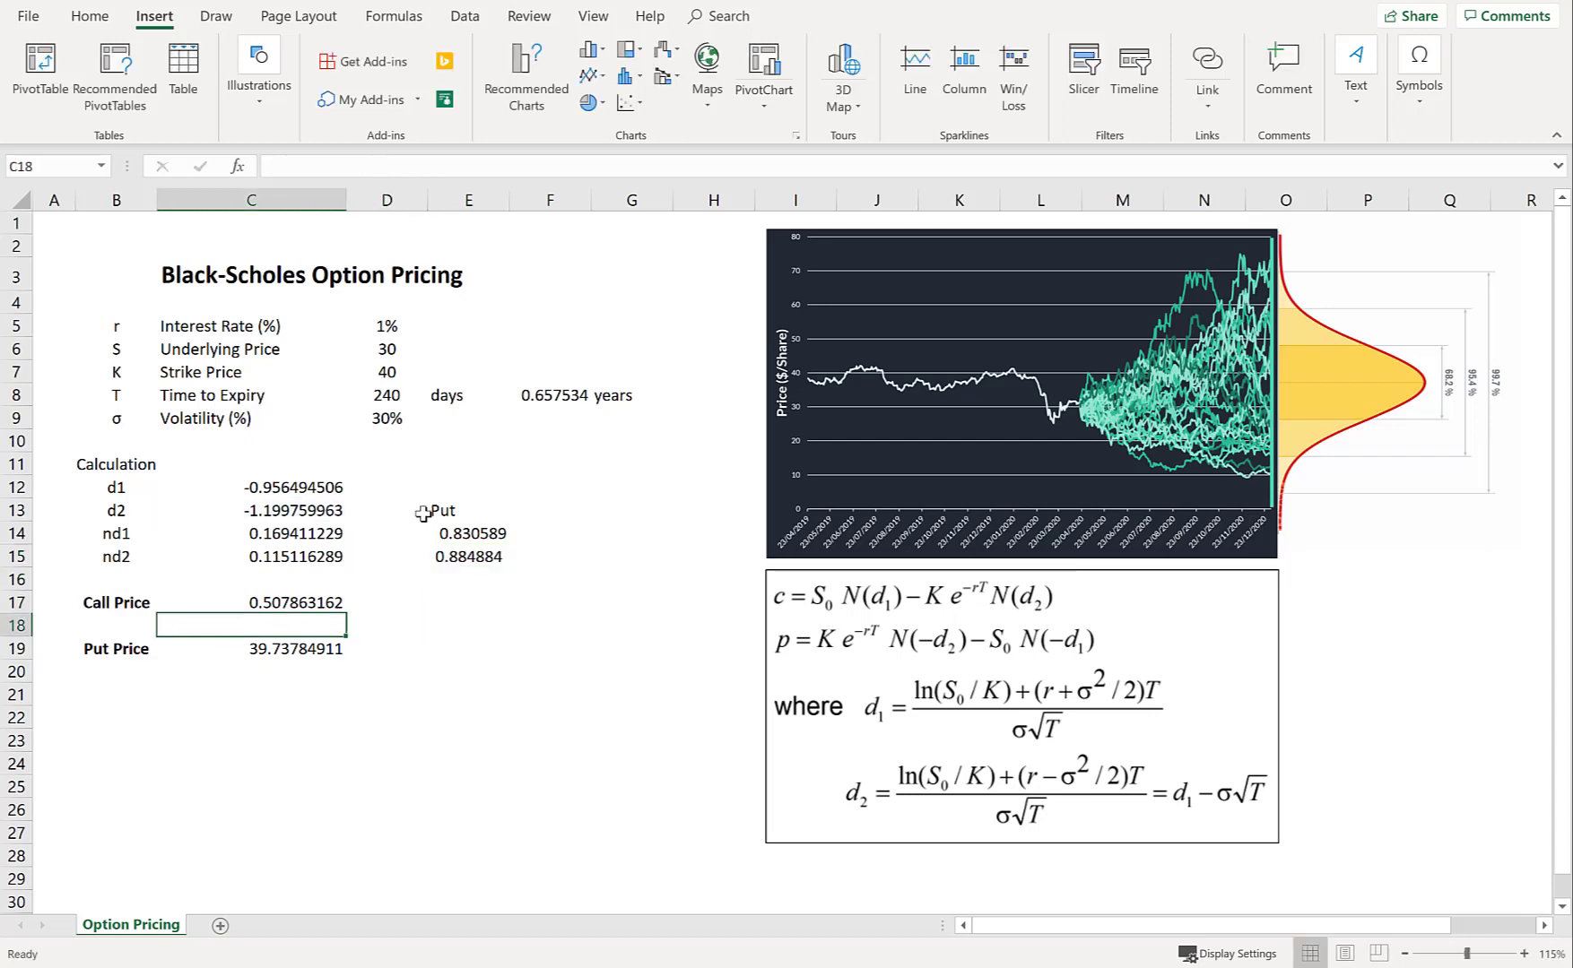
# - Finish the Put Price in C19 as =K*EXP(-rate*T)*E15-S*E14, returning 10.24571227
pyautogui.press('Down')
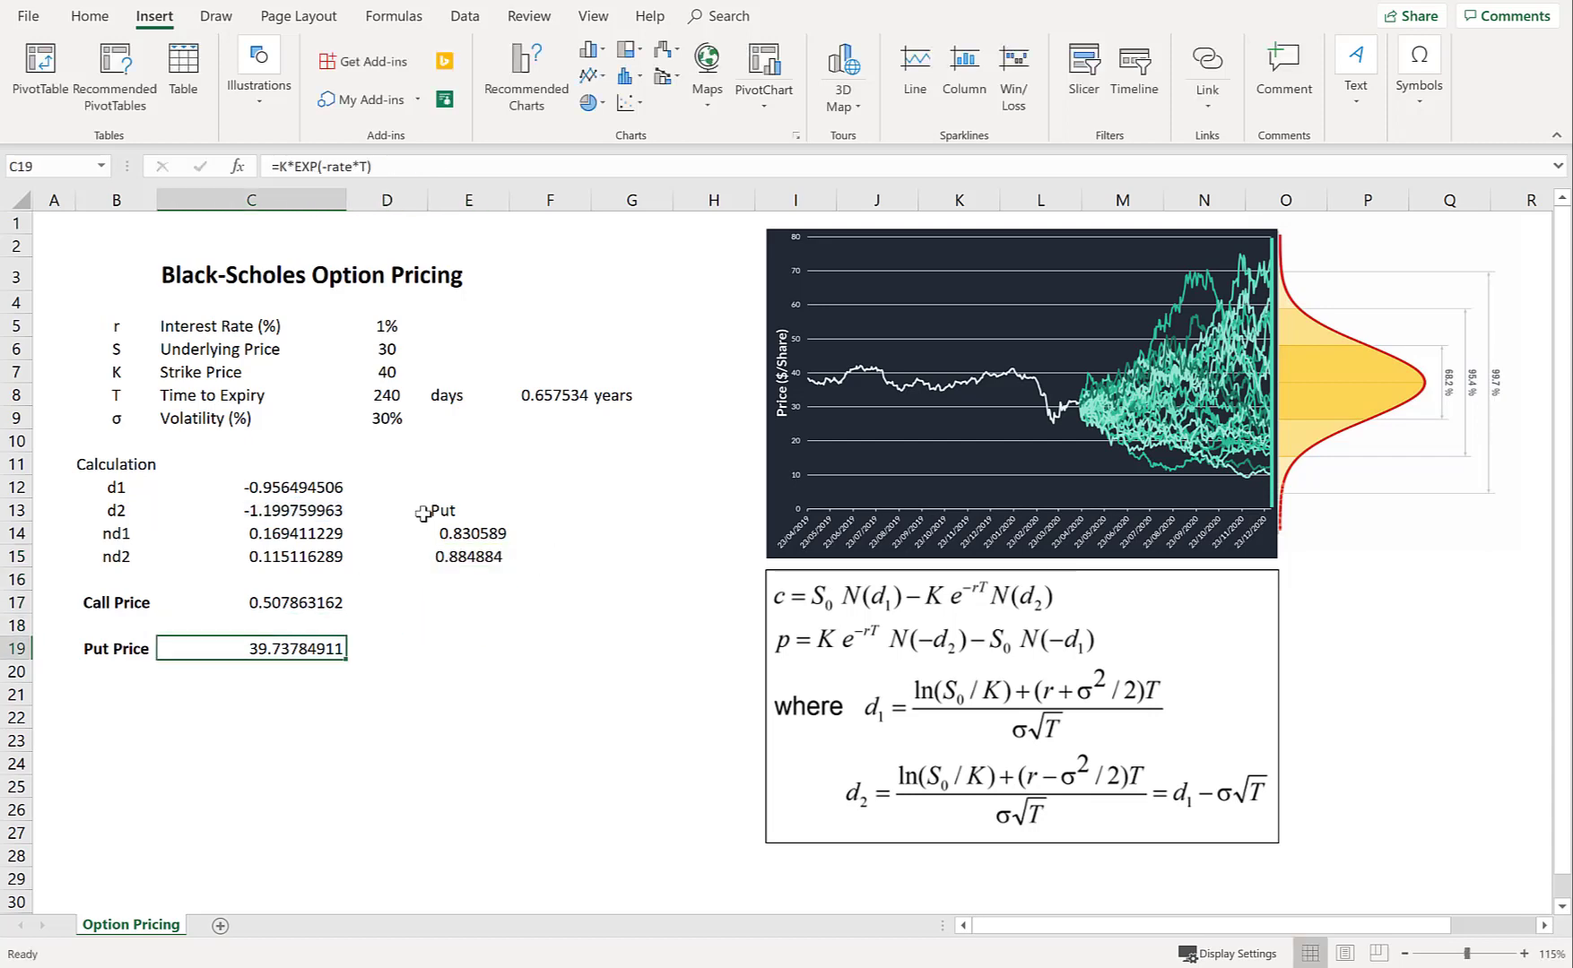
pyautogui.click(457, 165)
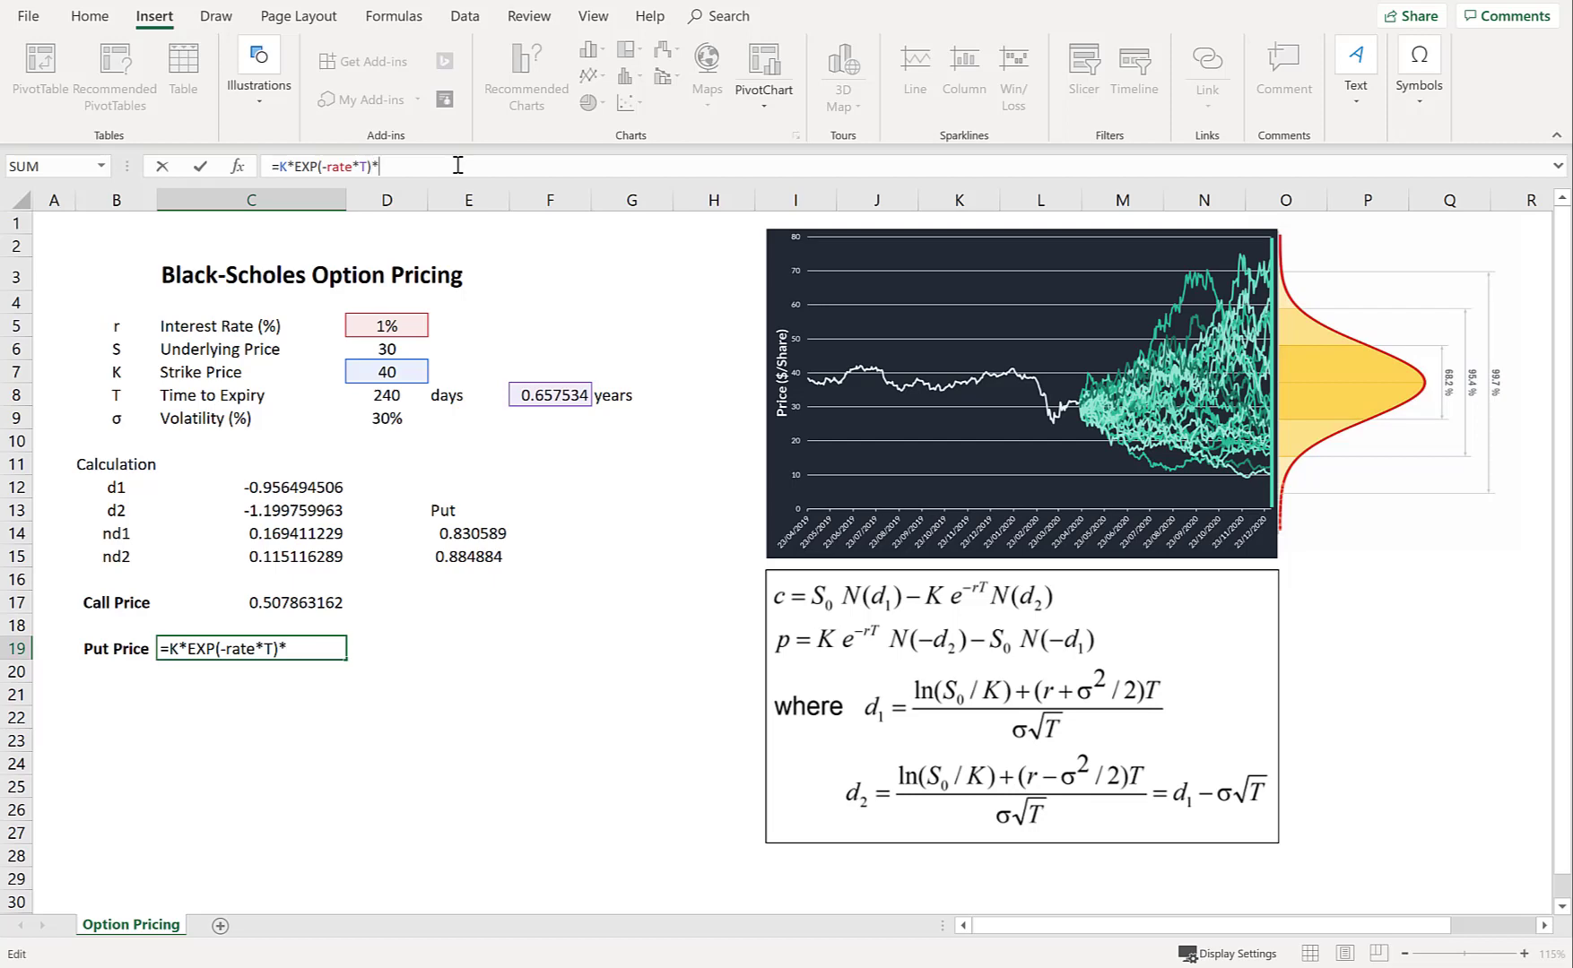
pyautogui.click(468, 554)
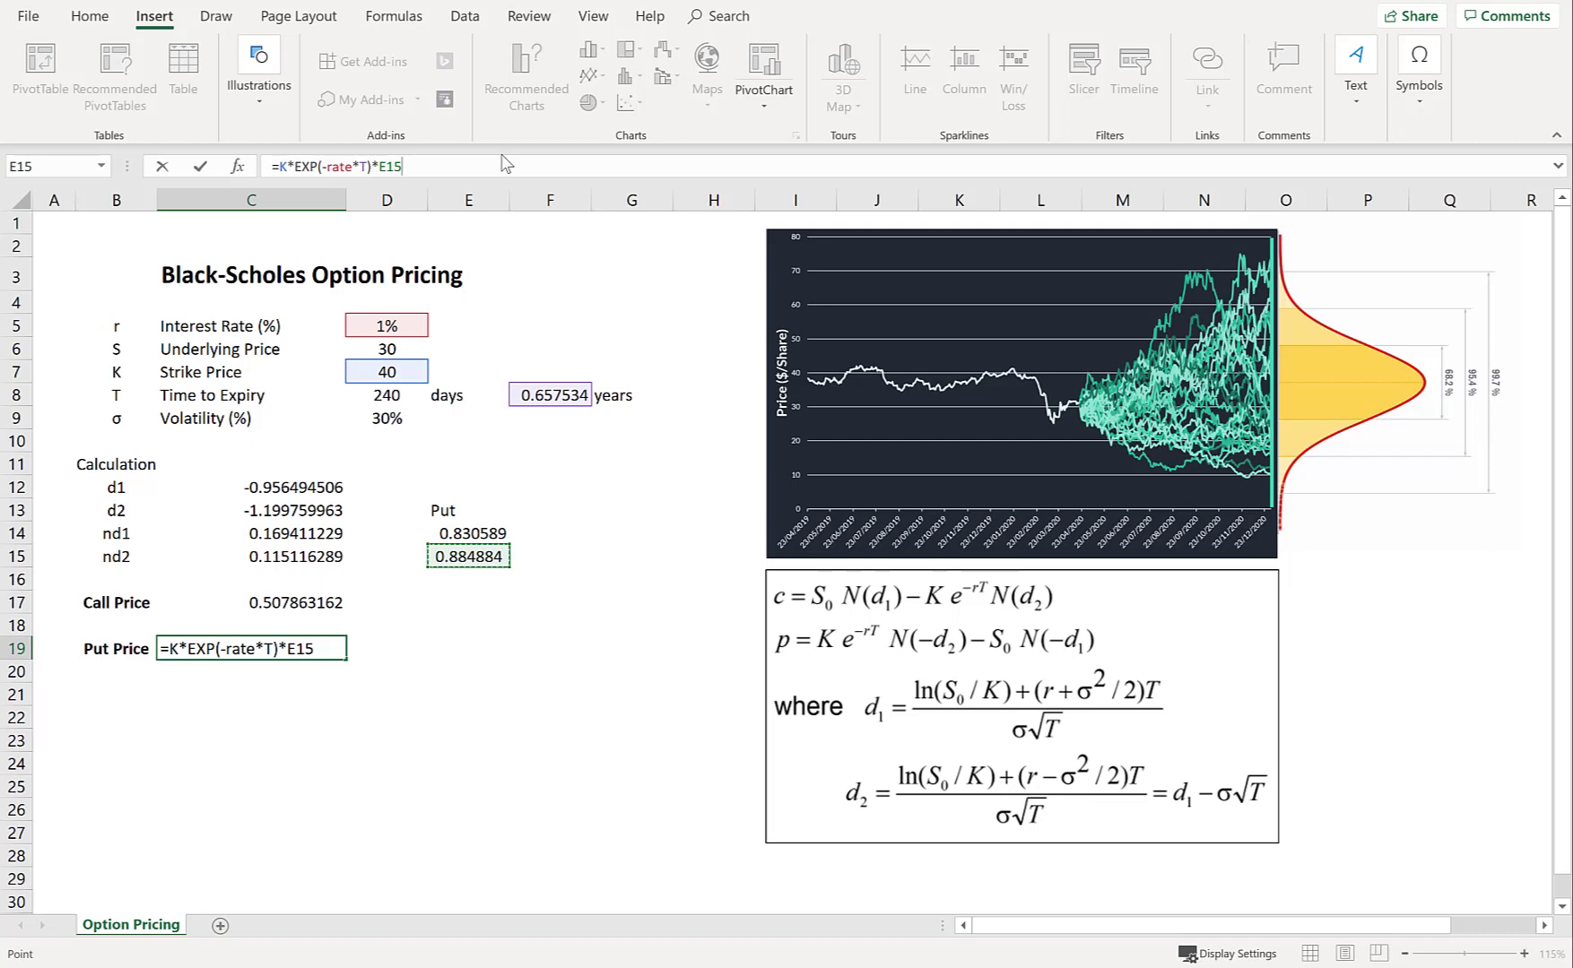
pyautogui.write('S')
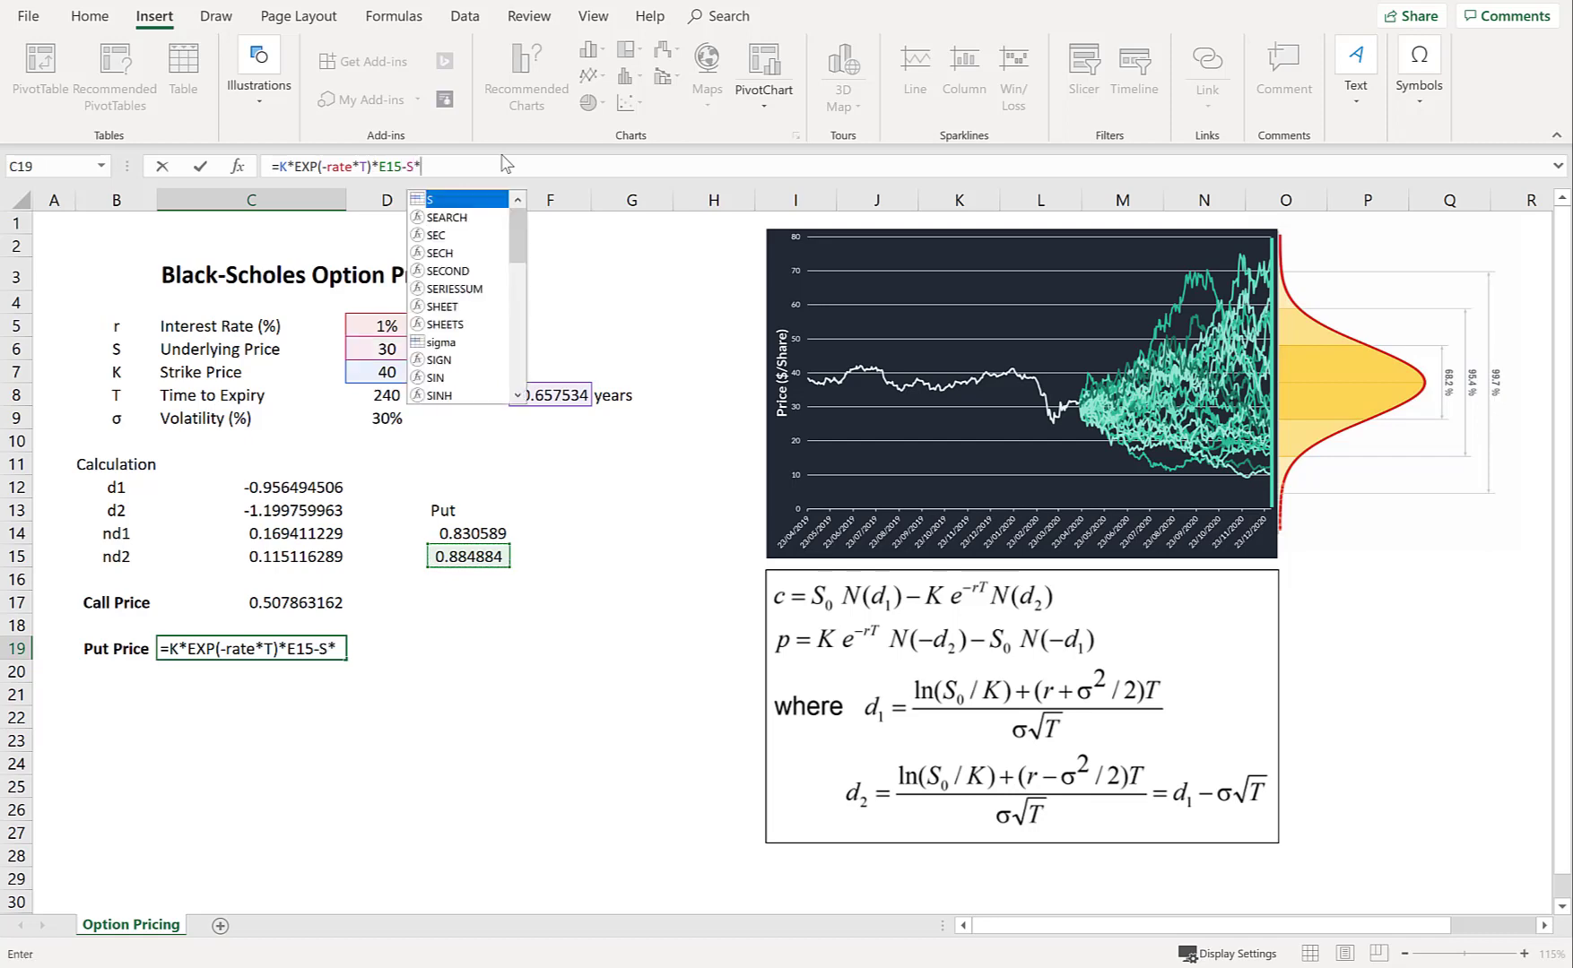
pyautogui.write('*')
pyautogui.click(480, 533)
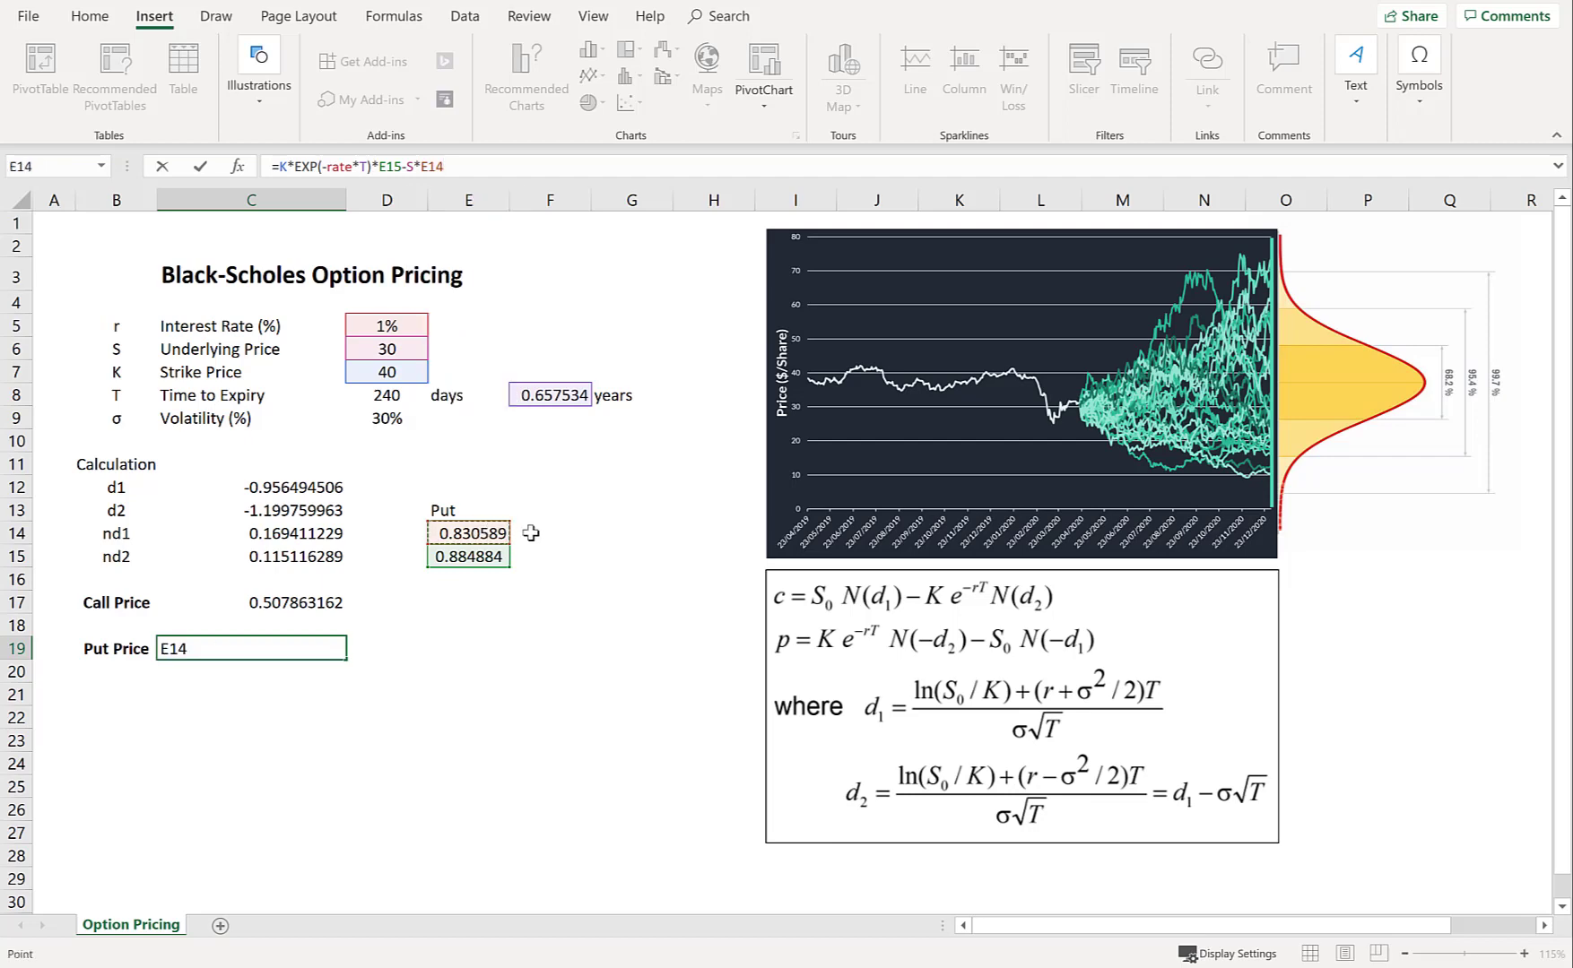
pyautogui.press('Return')
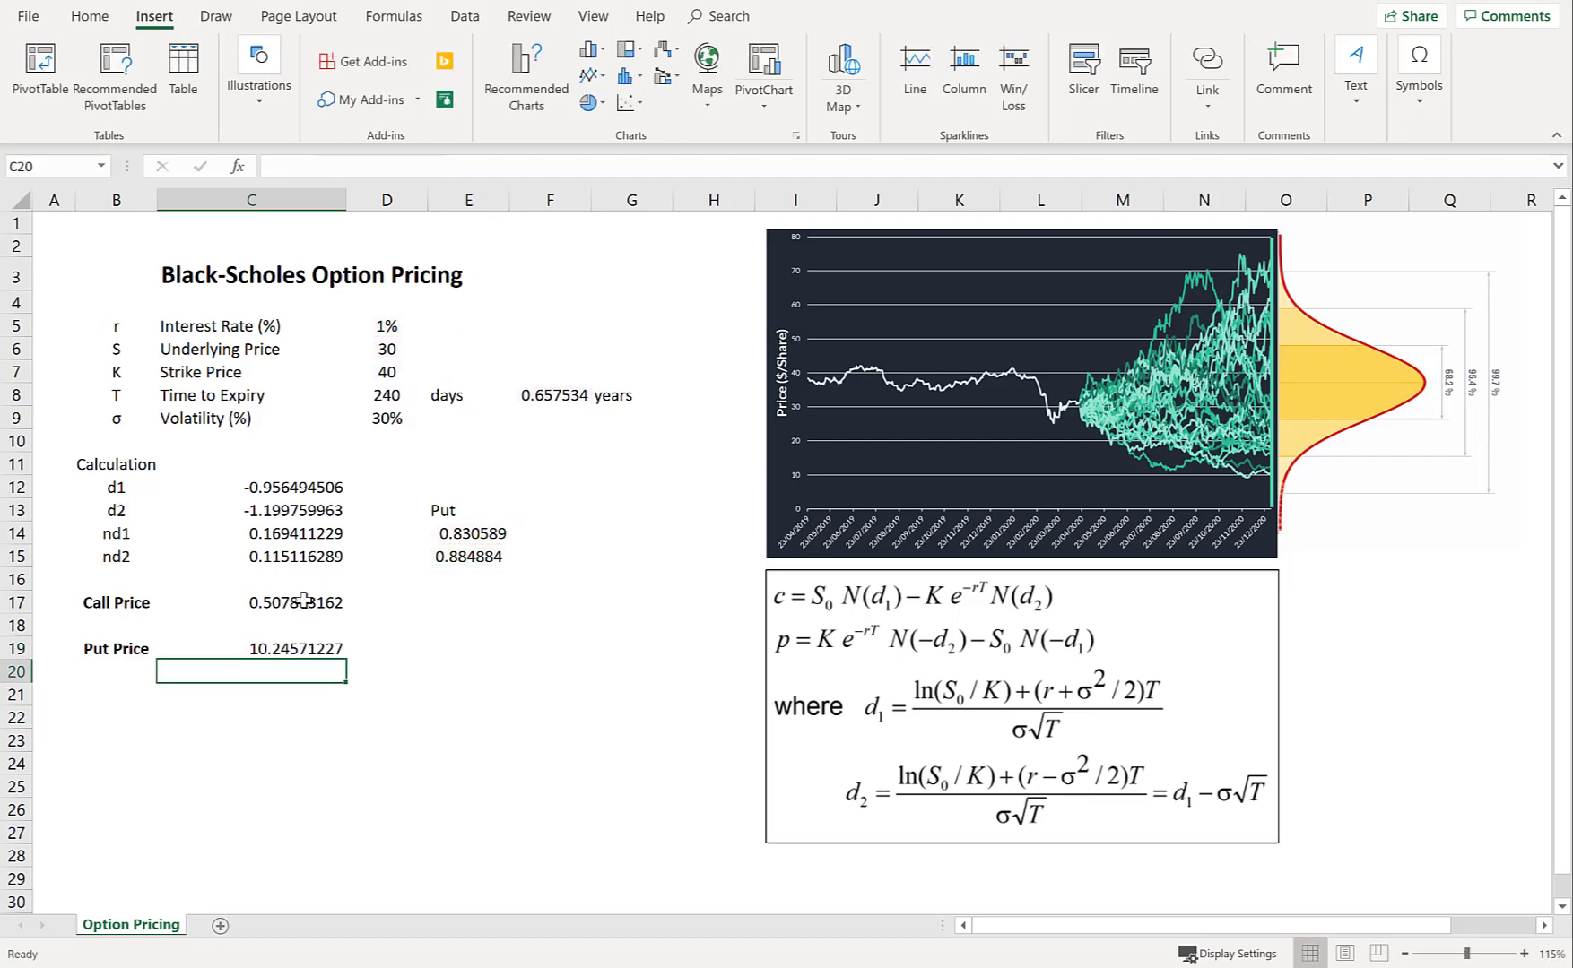
pyautogui.moveTo(305, 605); pyautogui.dragTo(294, 649)
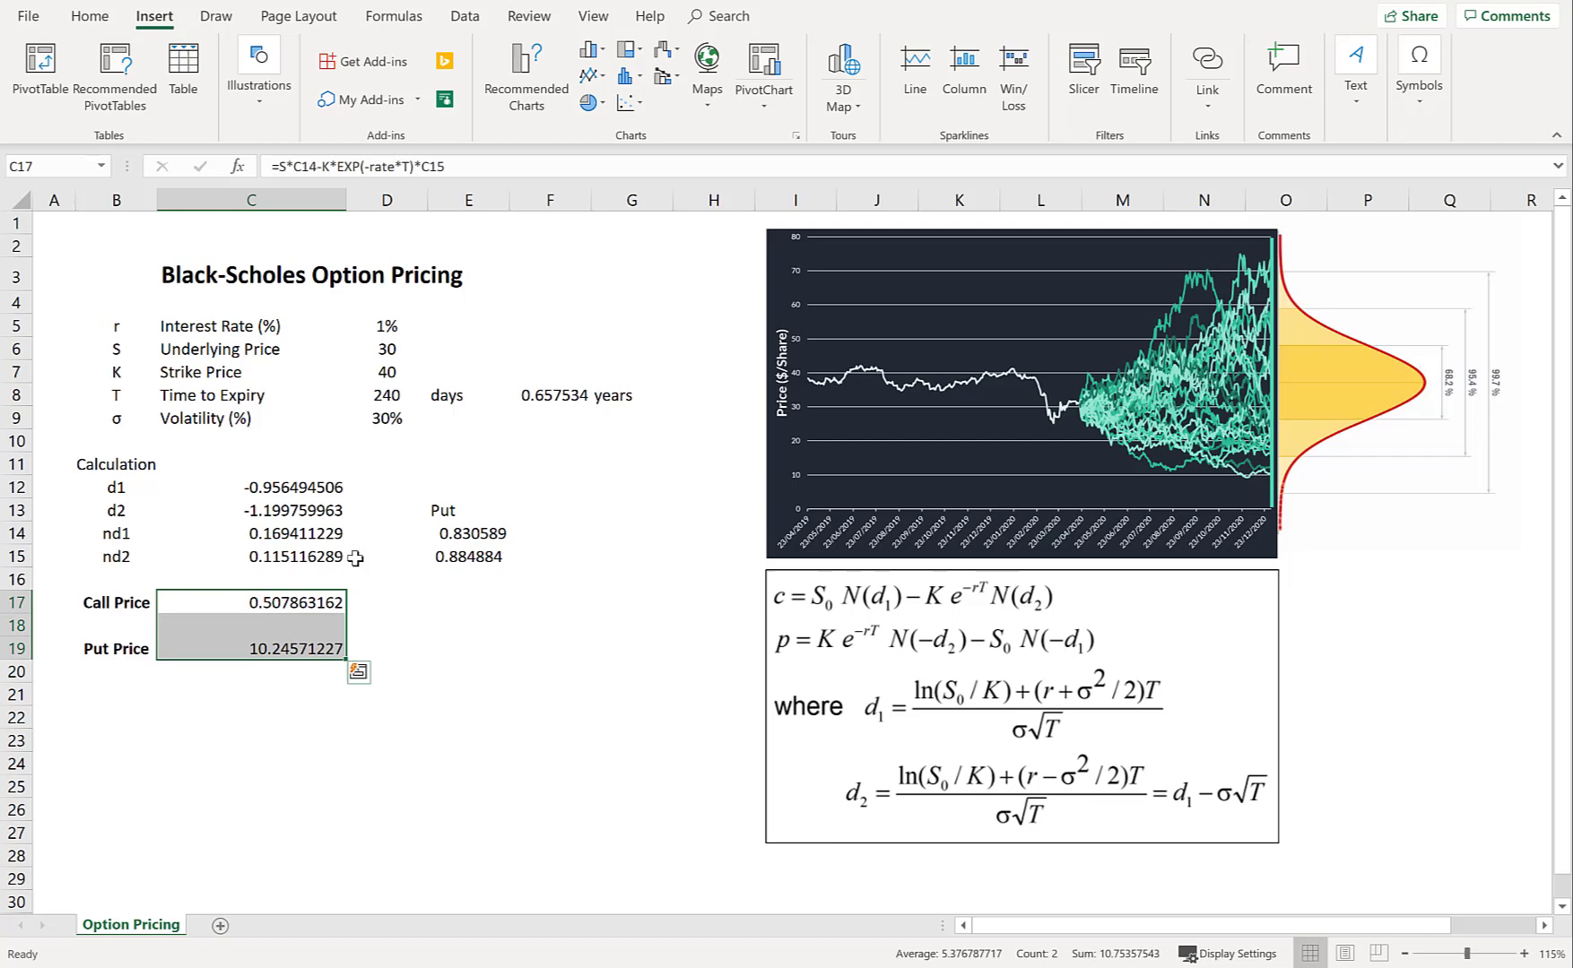
# - Reduce the Call and Put Price cells to two decimals, displaying 0.51 and 10.25
pyautogui.click(89, 16)
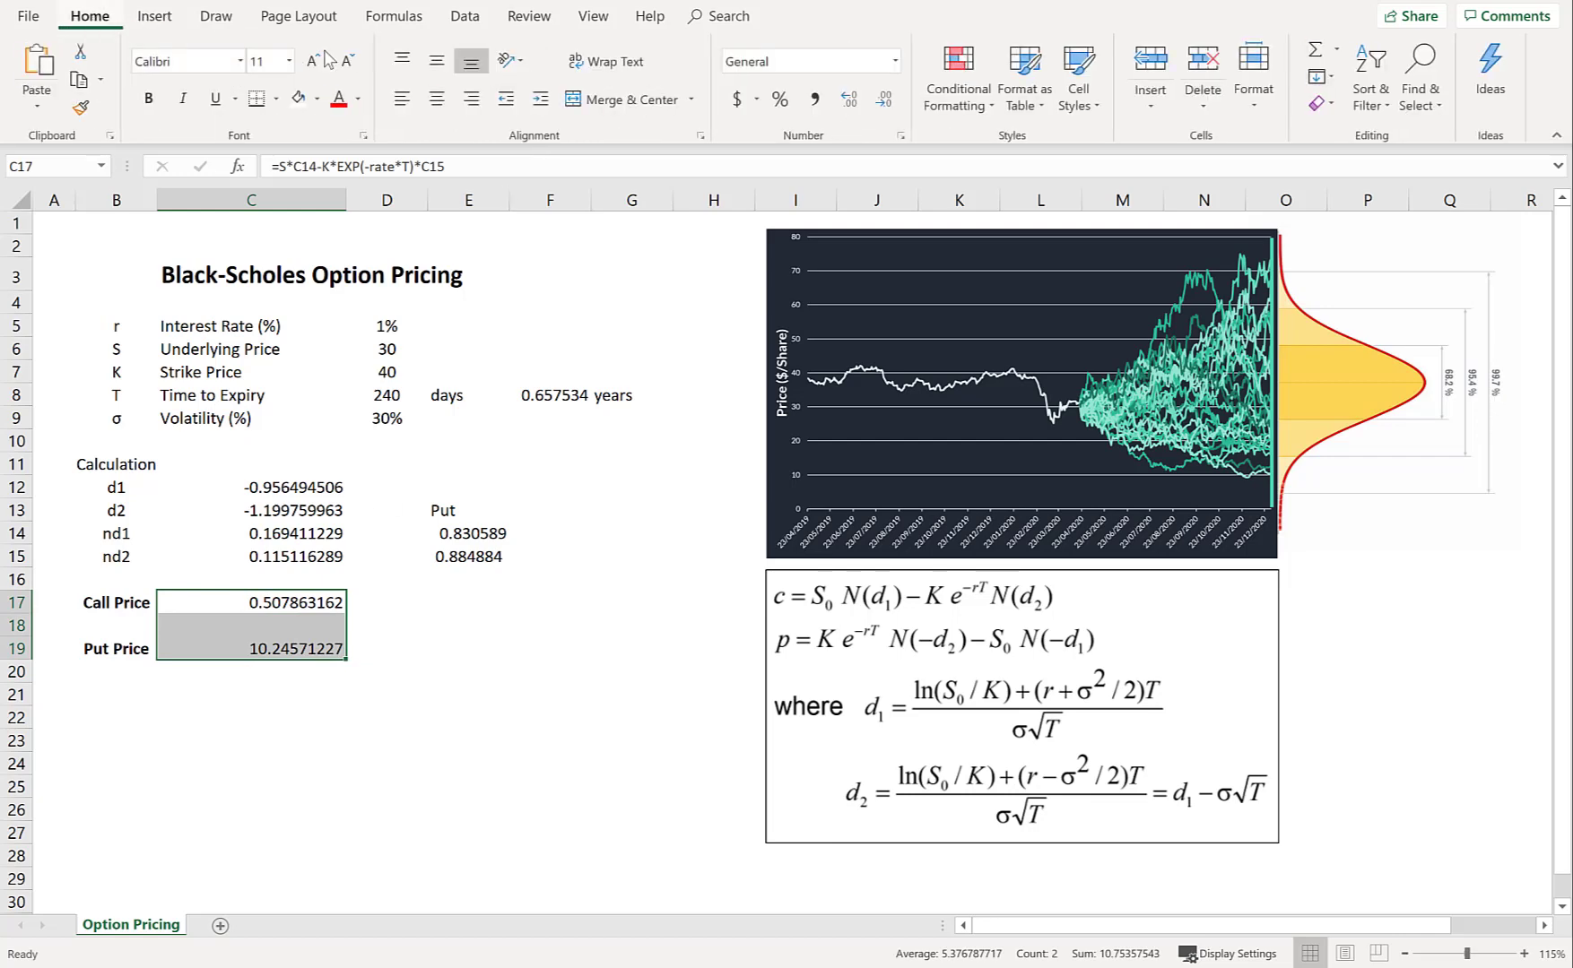
pyautogui.click(884, 101)
pyautogui.click(884, 100)
pyautogui.click(884, 100)
pyautogui.click(884, 101)
pyautogui.click(884, 100)
pyautogui.click(884, 100)
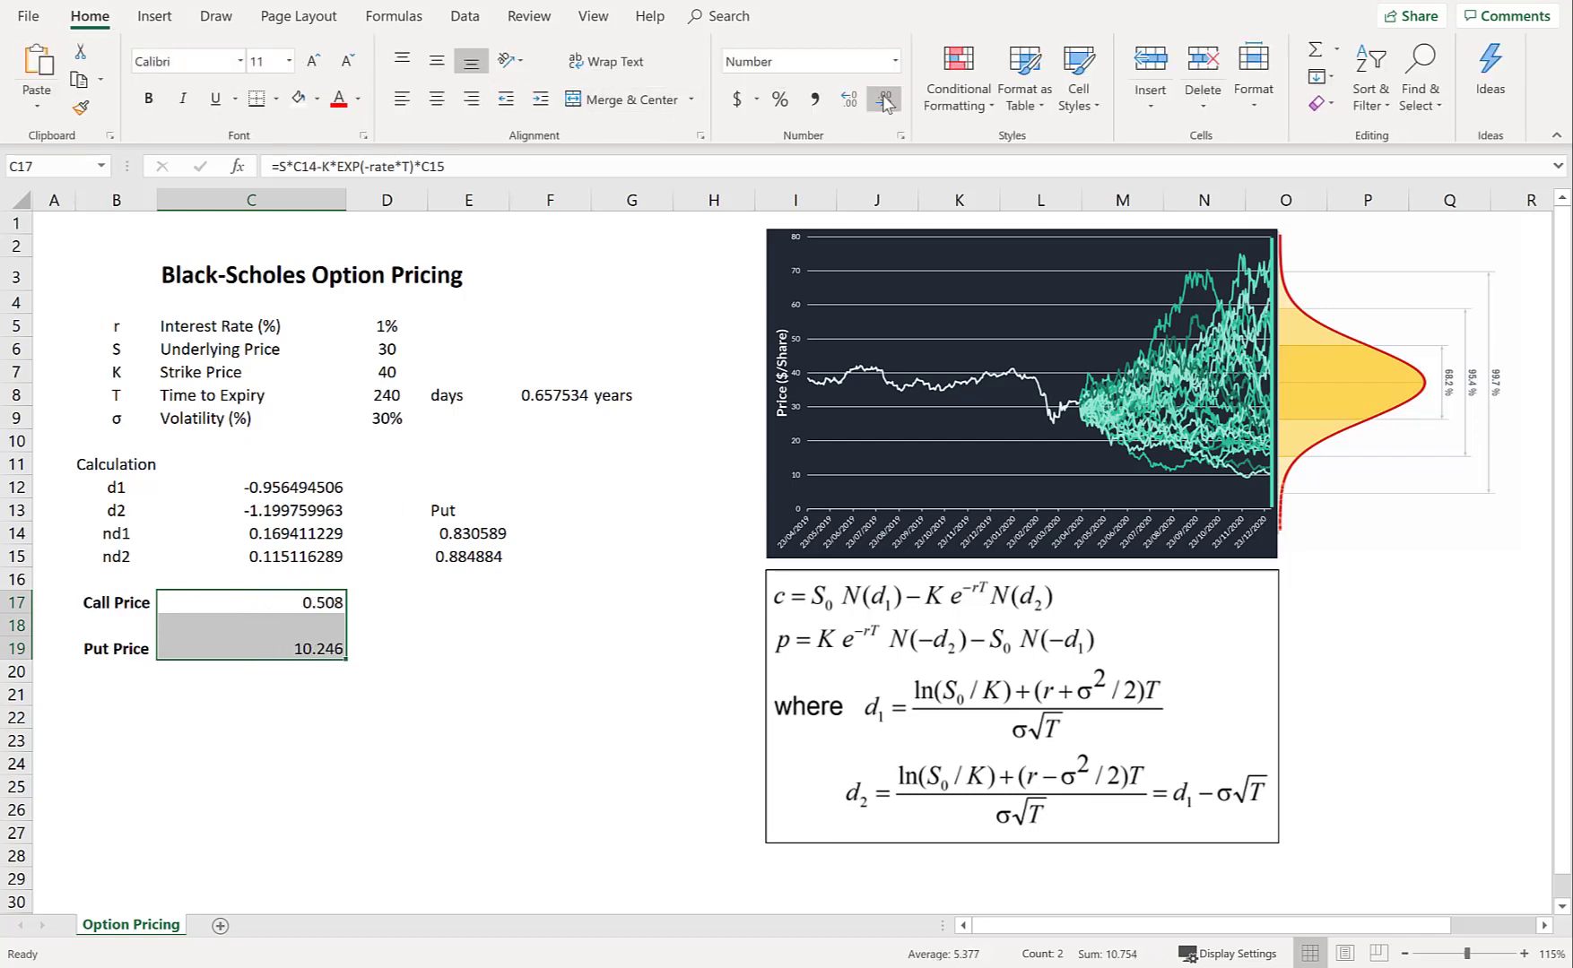
pyautogui.click(884, 101)
pyautogui.click(435, 631)
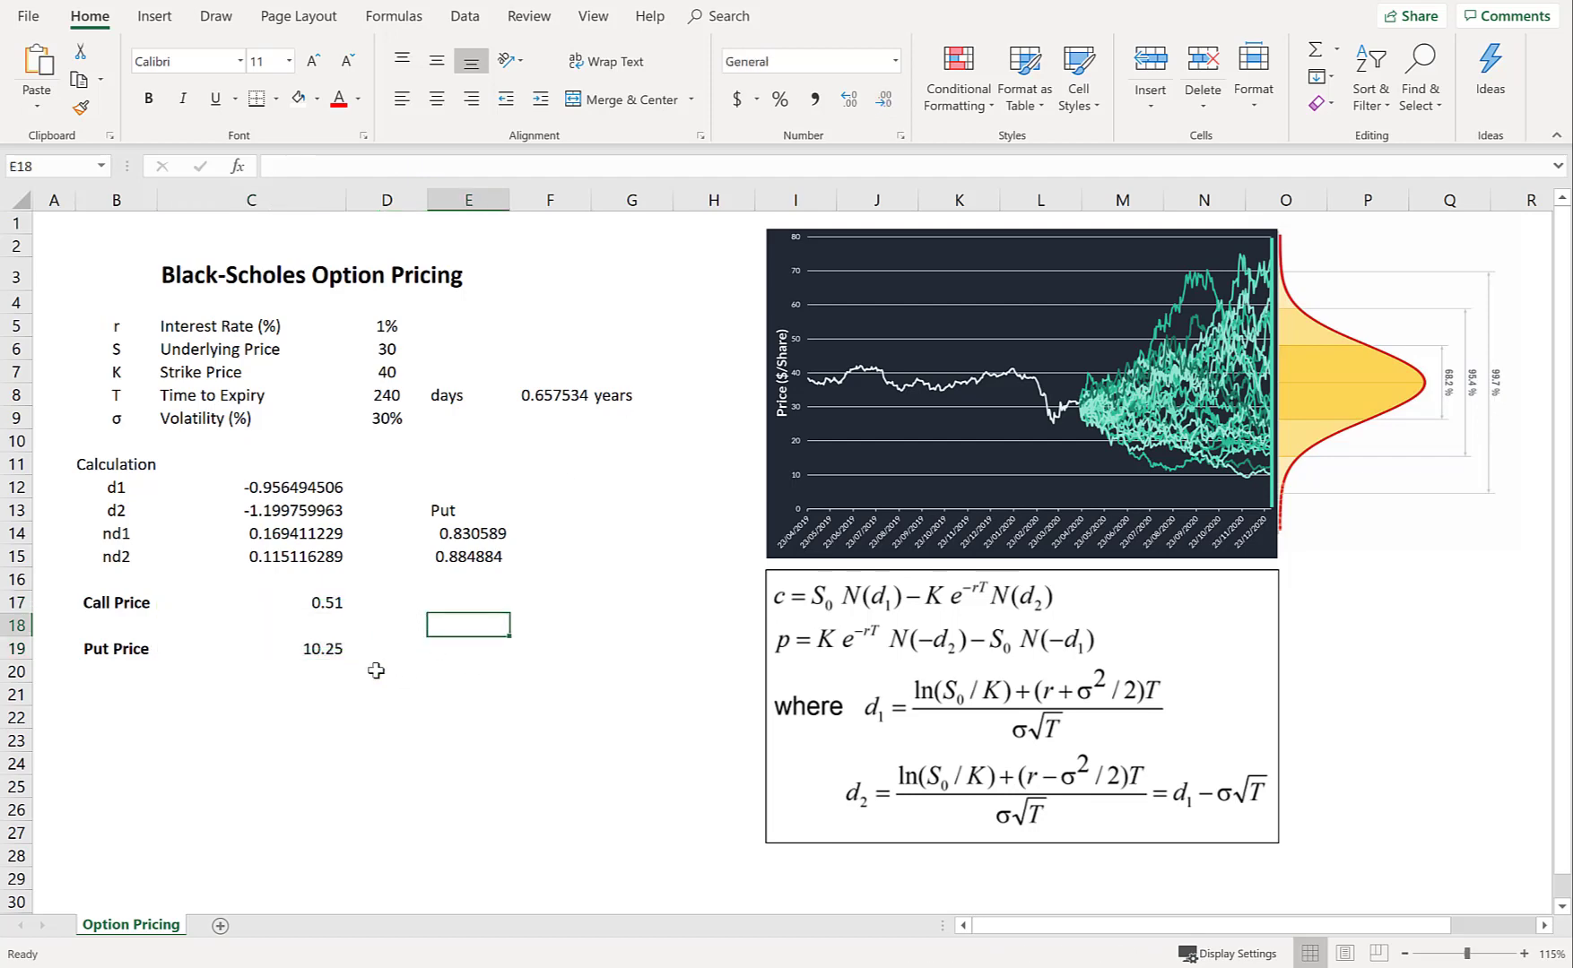
pyautogui.click(411, 609)
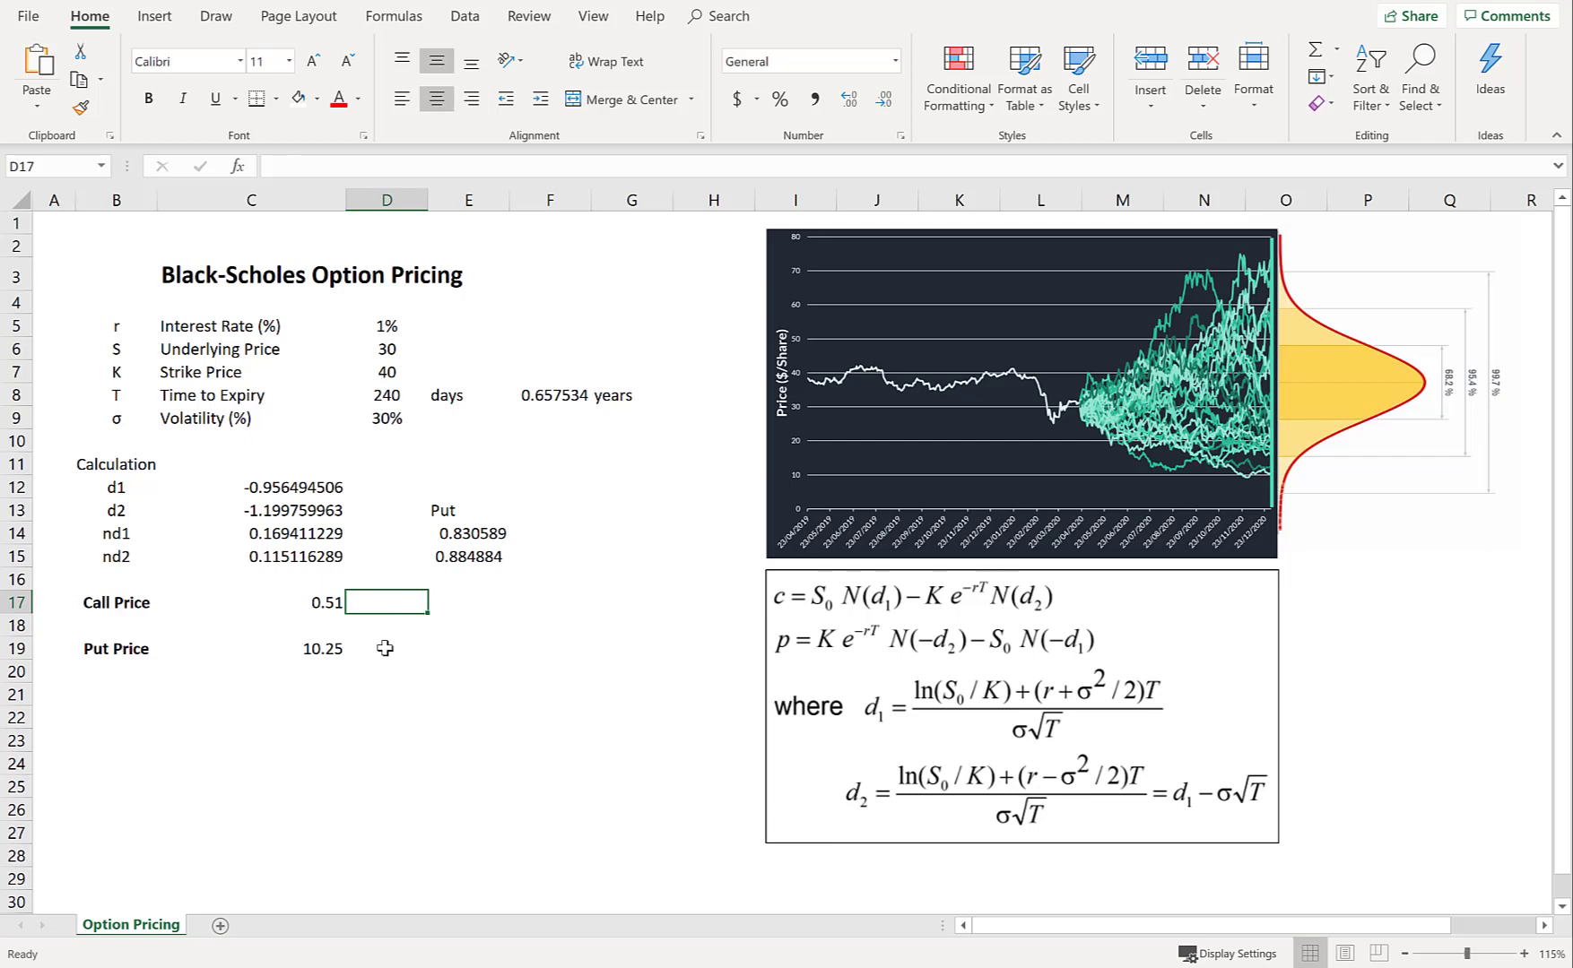
# - Draw a straight horizontal line across the price chart at the 40 level
pyautogui.click(160, 17)
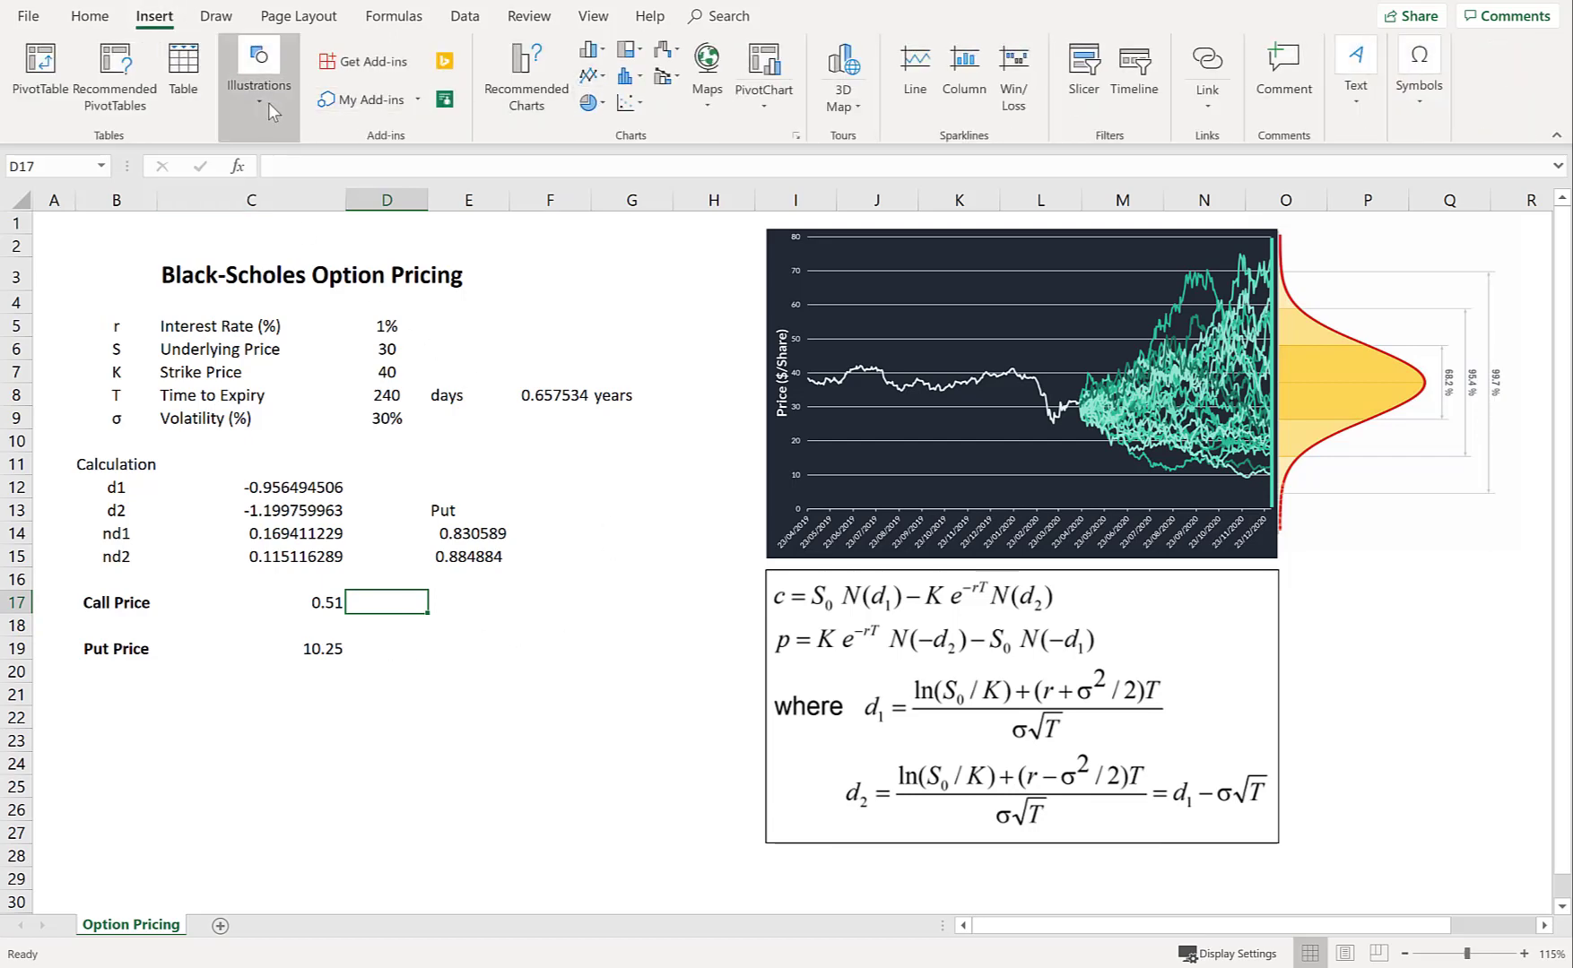
pyautogui.click(257, 100)
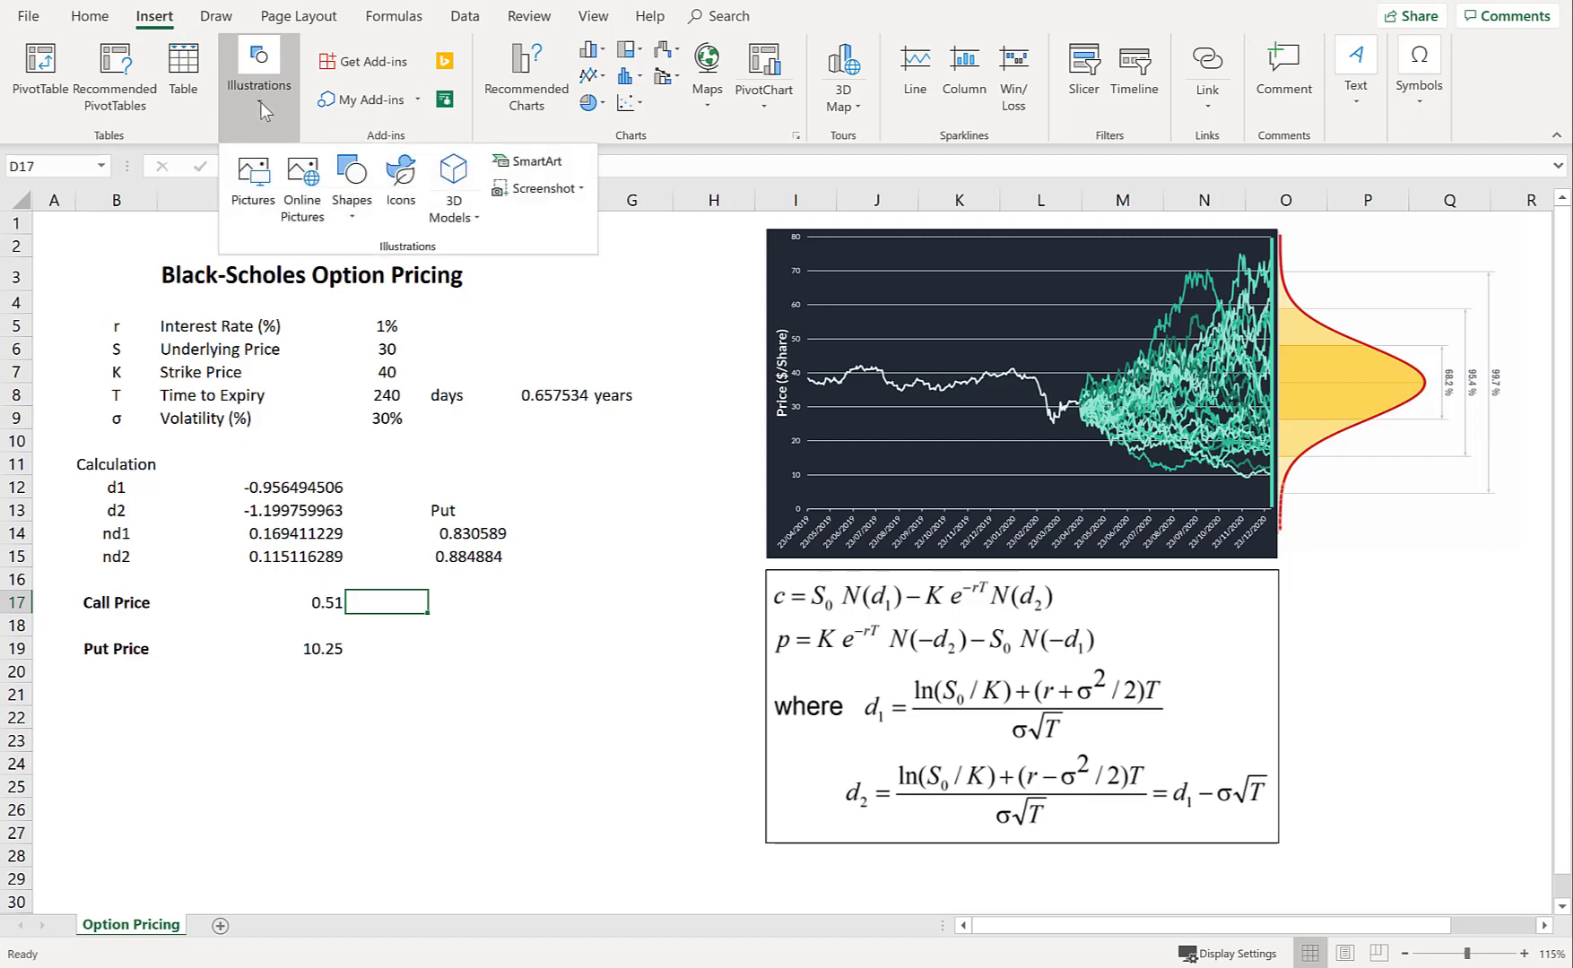
pyautogui.click(358, 220)
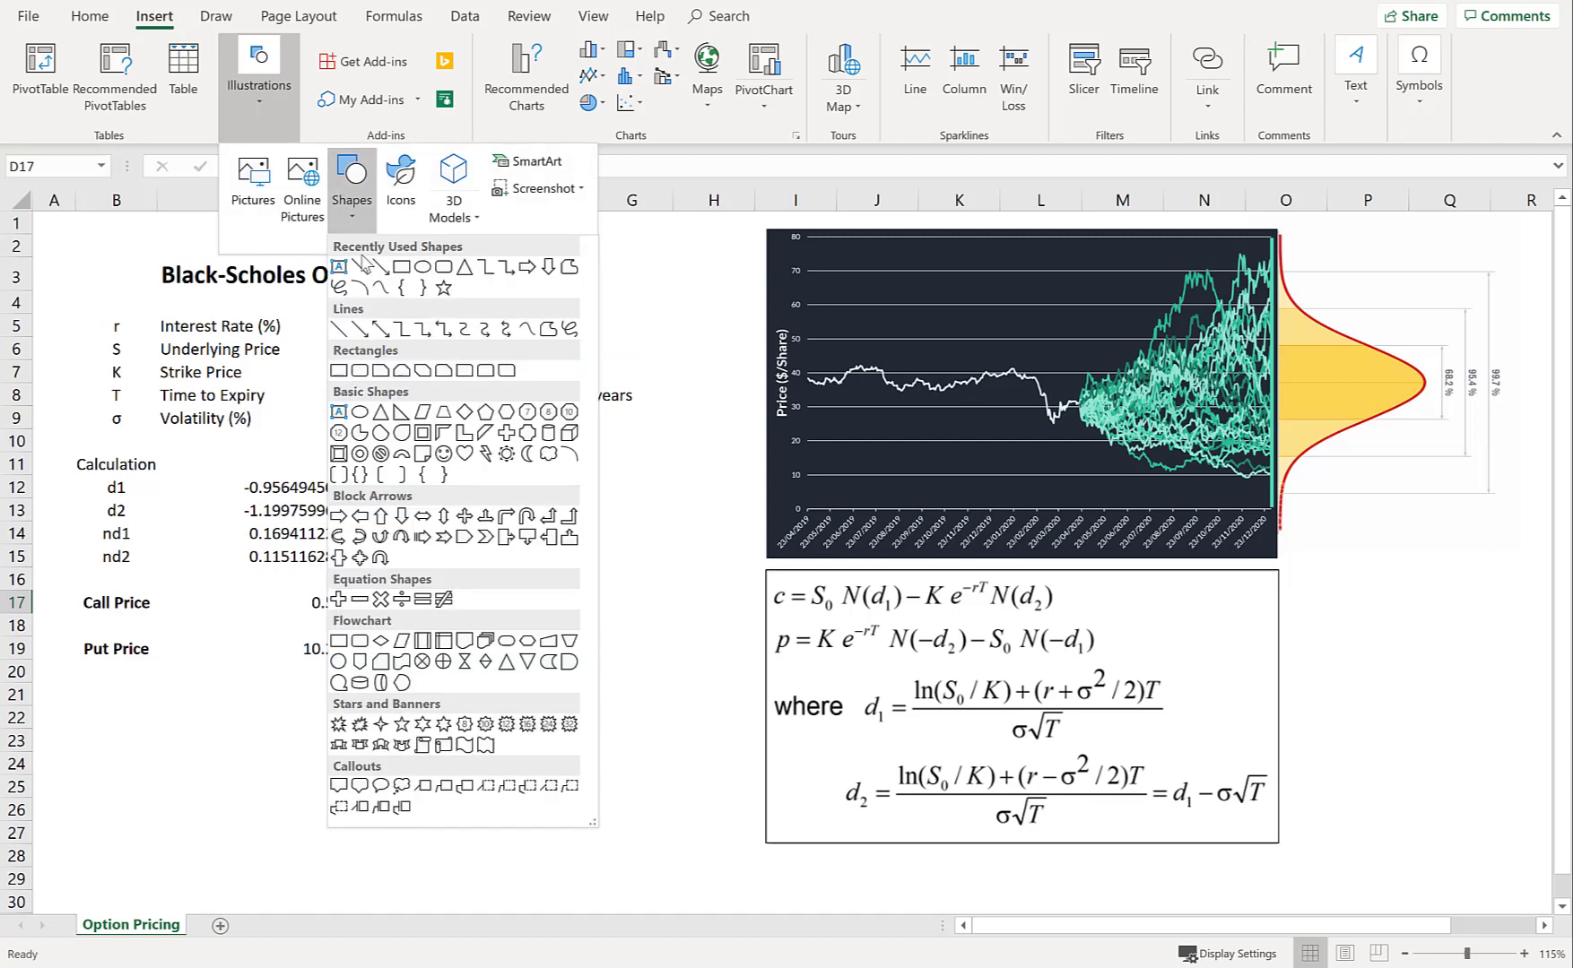
pyautogui.click(372, 264)
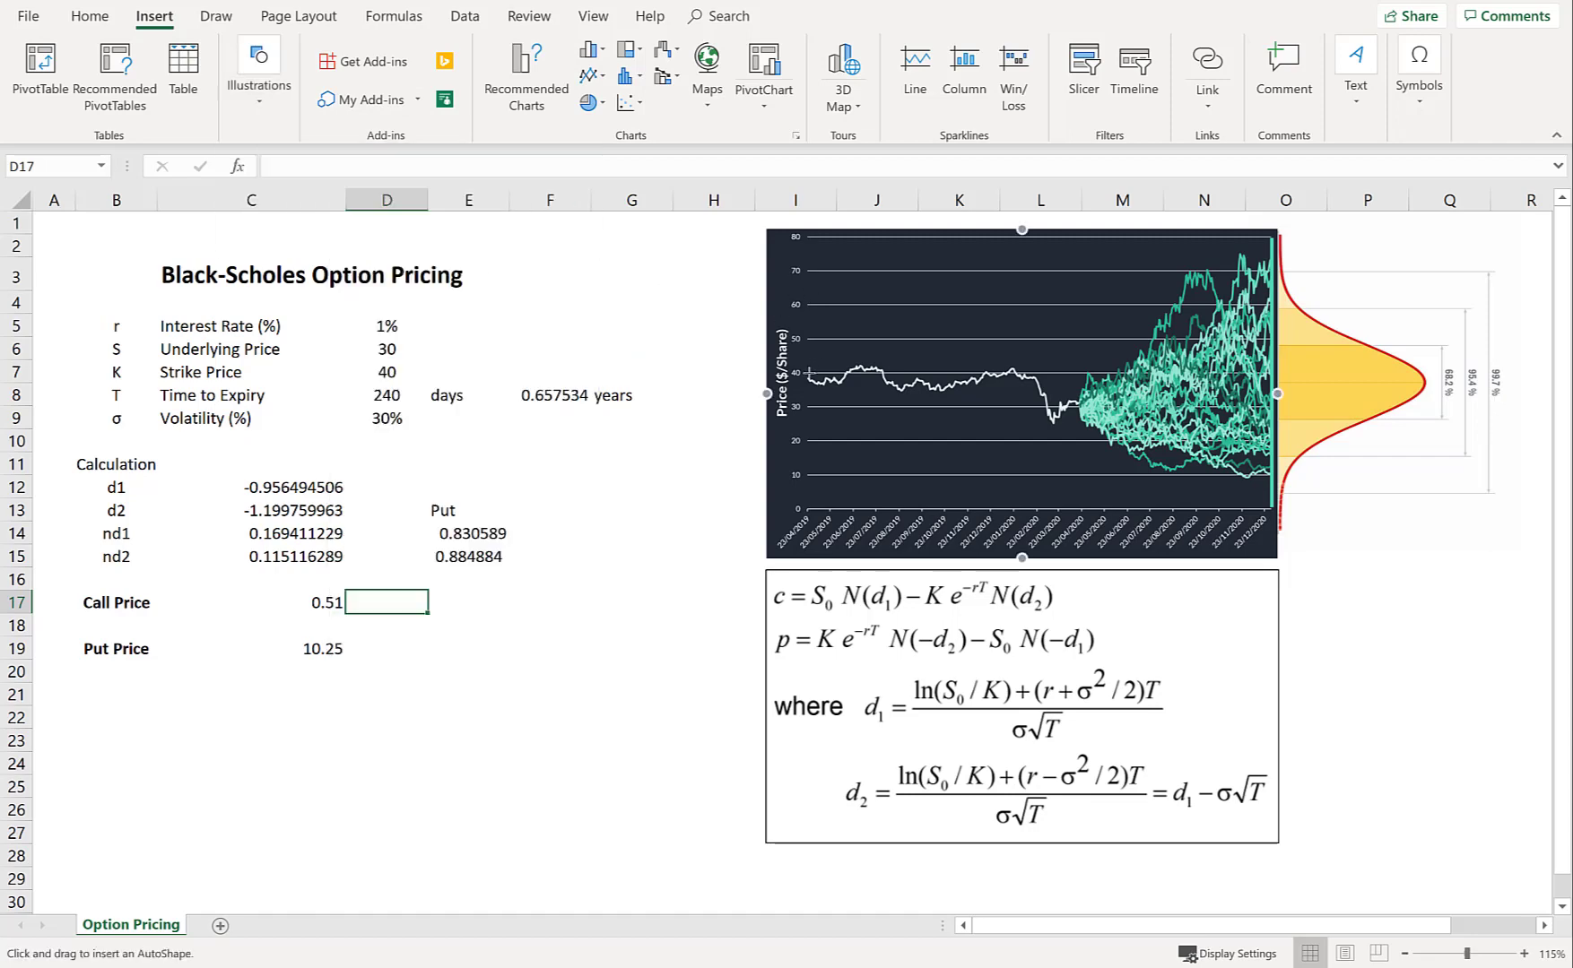
pyautogui.moveTo(810, 372); pyautogui.dragTo(1501, 371)
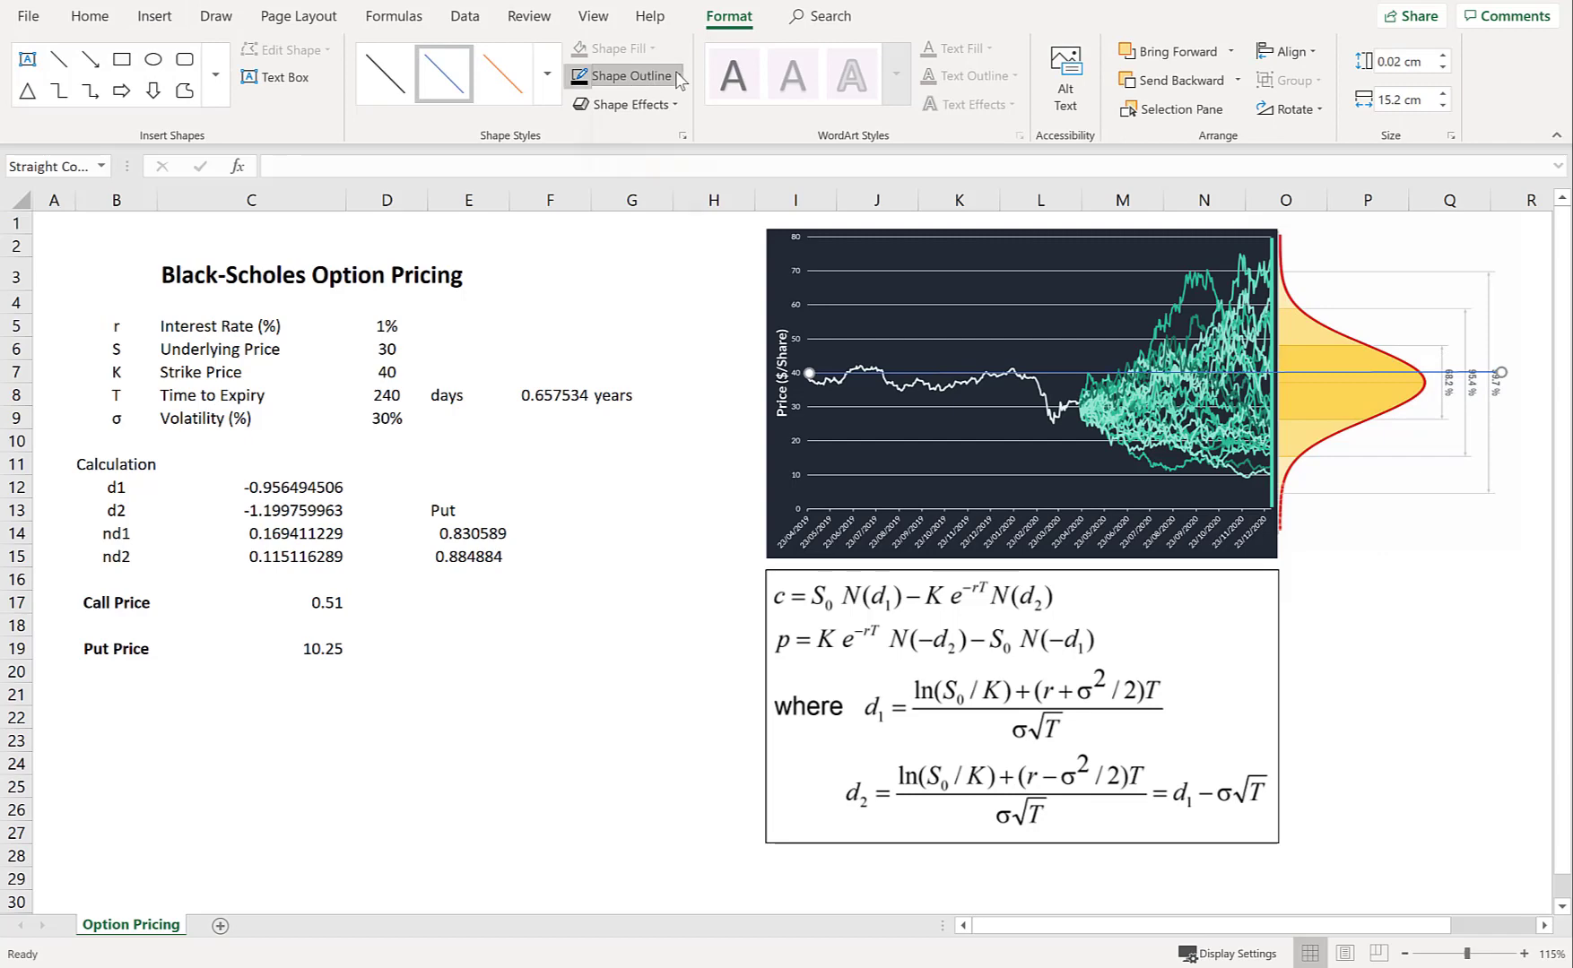
# - Thicken the strike line's outline weight to 3 pt
pyautogui.click(627, 75)
pyautogui.moveTo(628, 319)
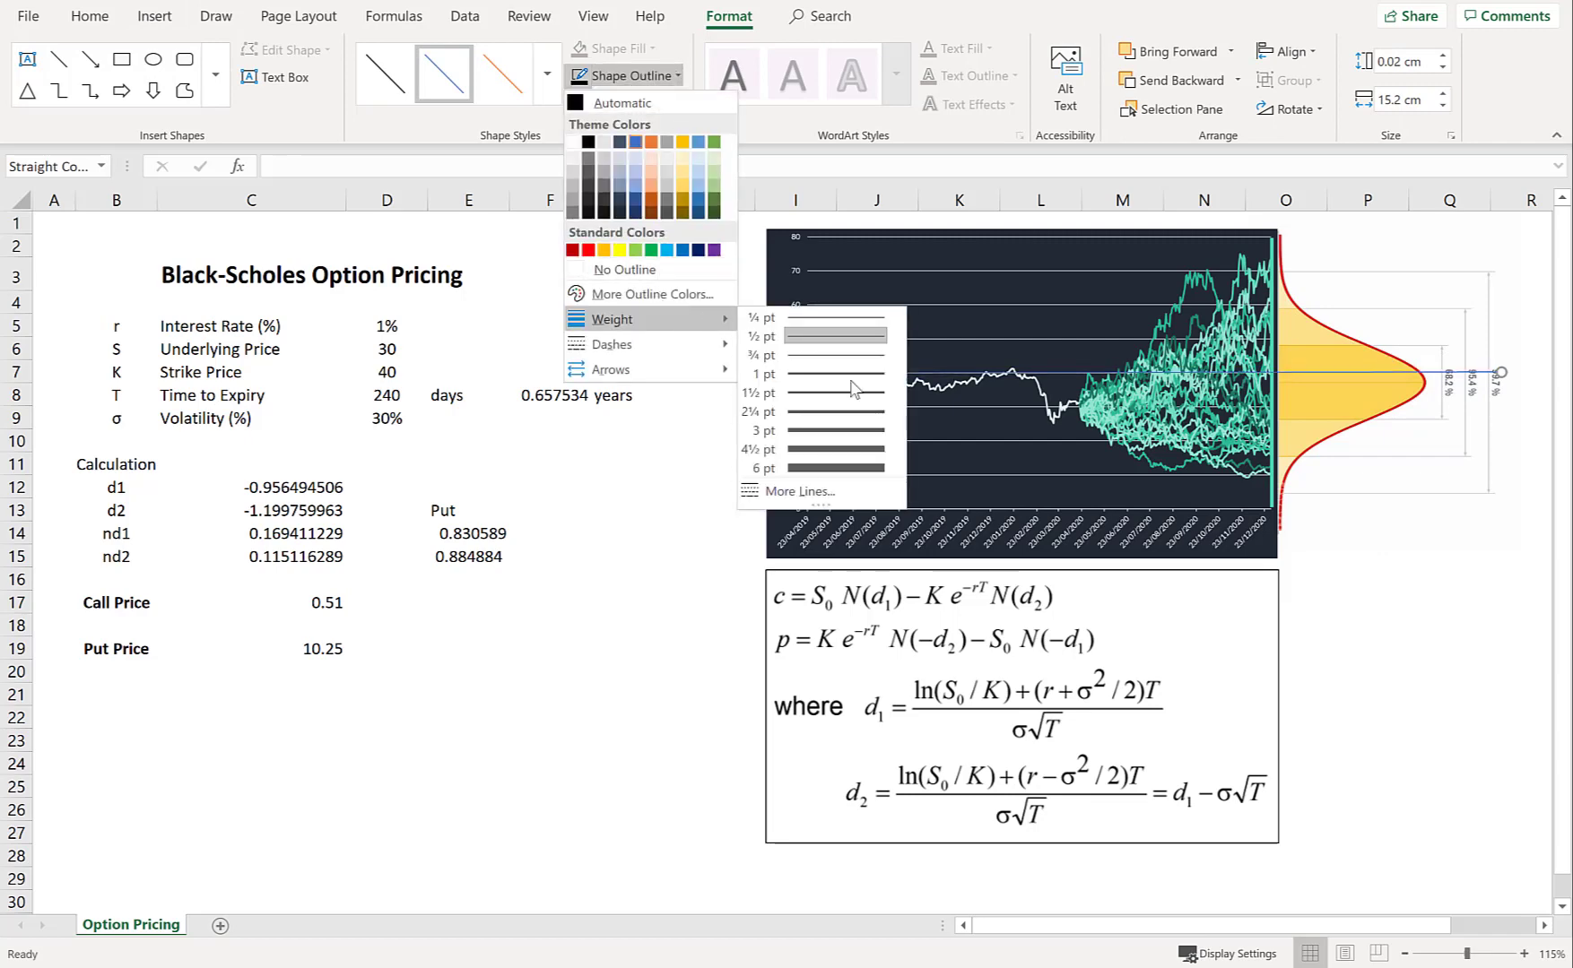
pyautogui.click(843, 448)
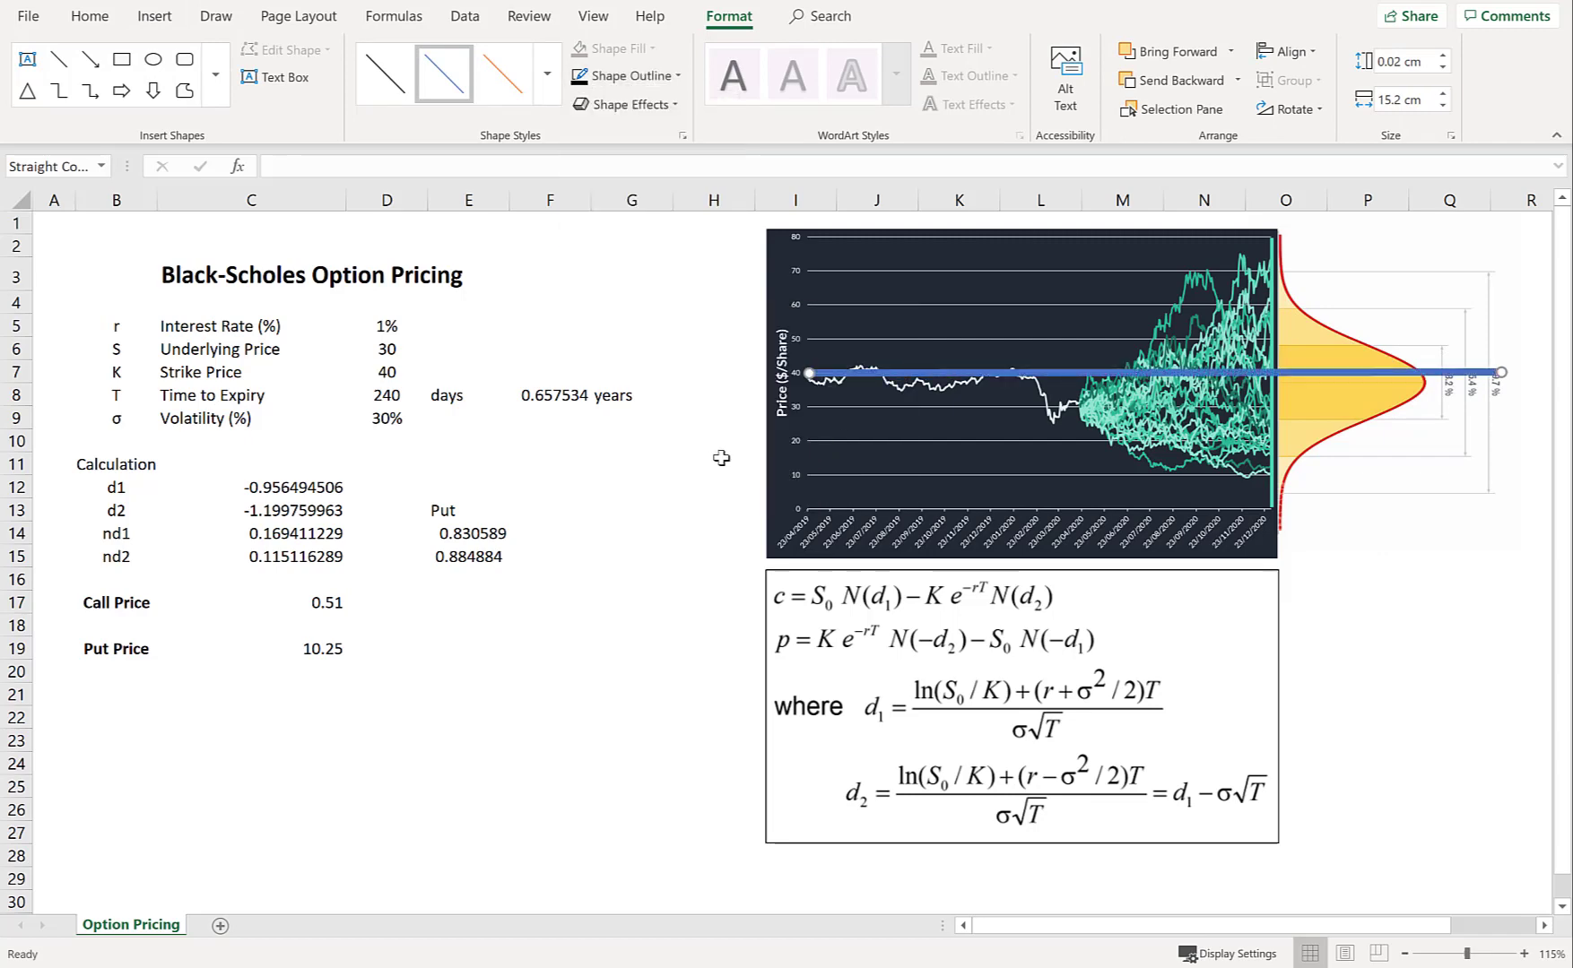
pyautogui.click(691, 500)
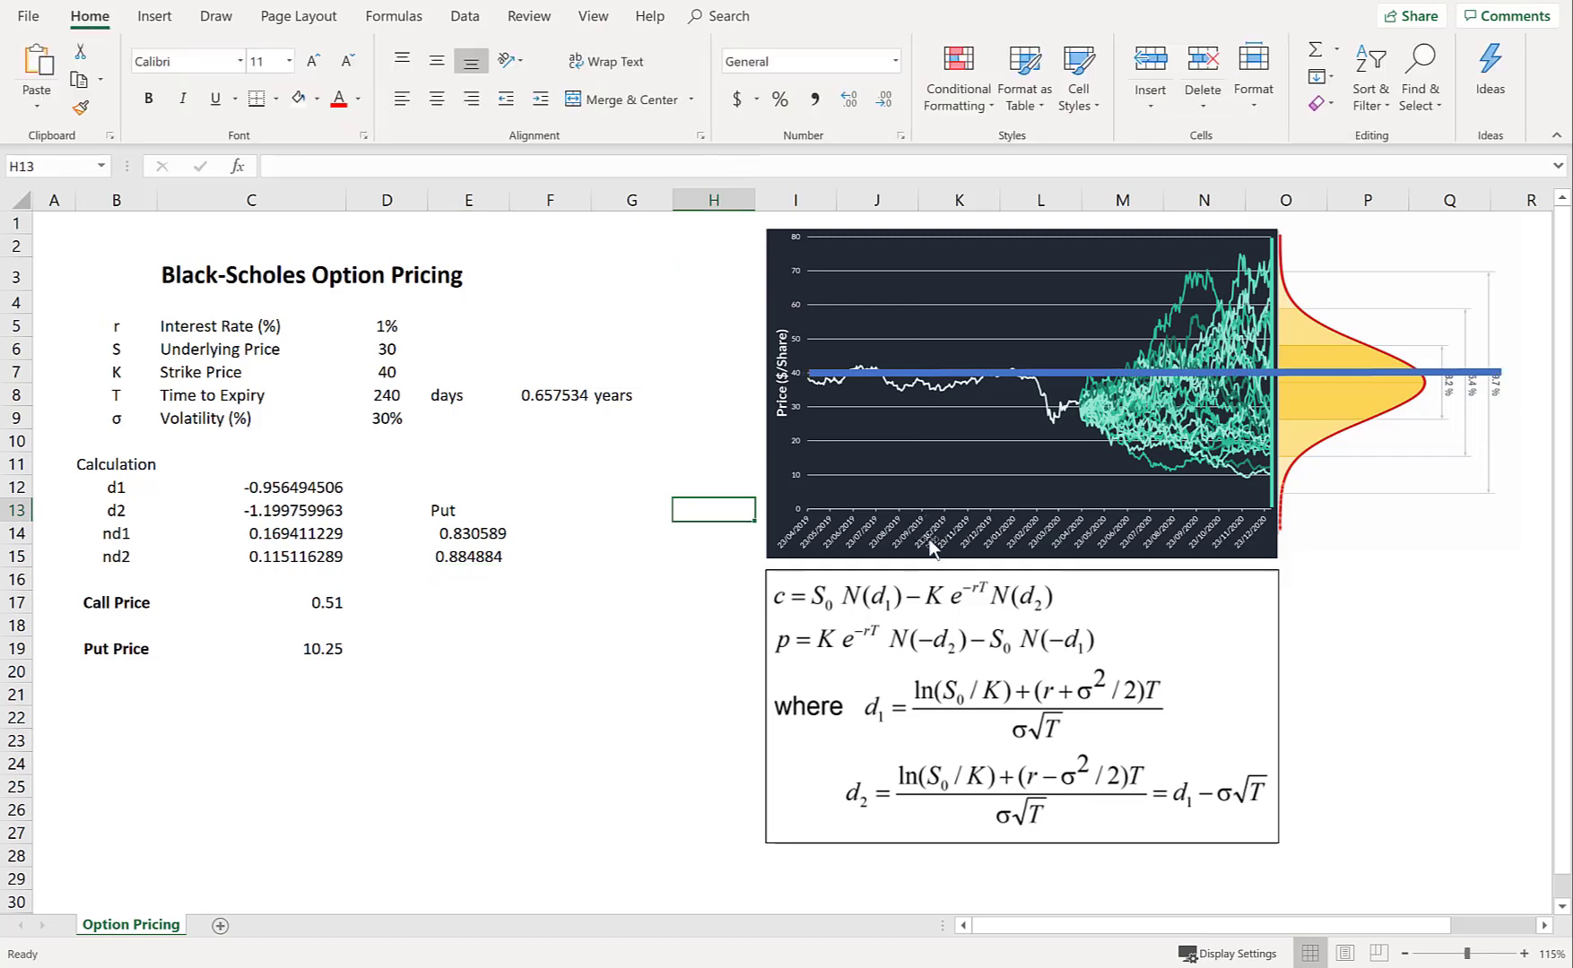
pyautogui.click(1095, 373)
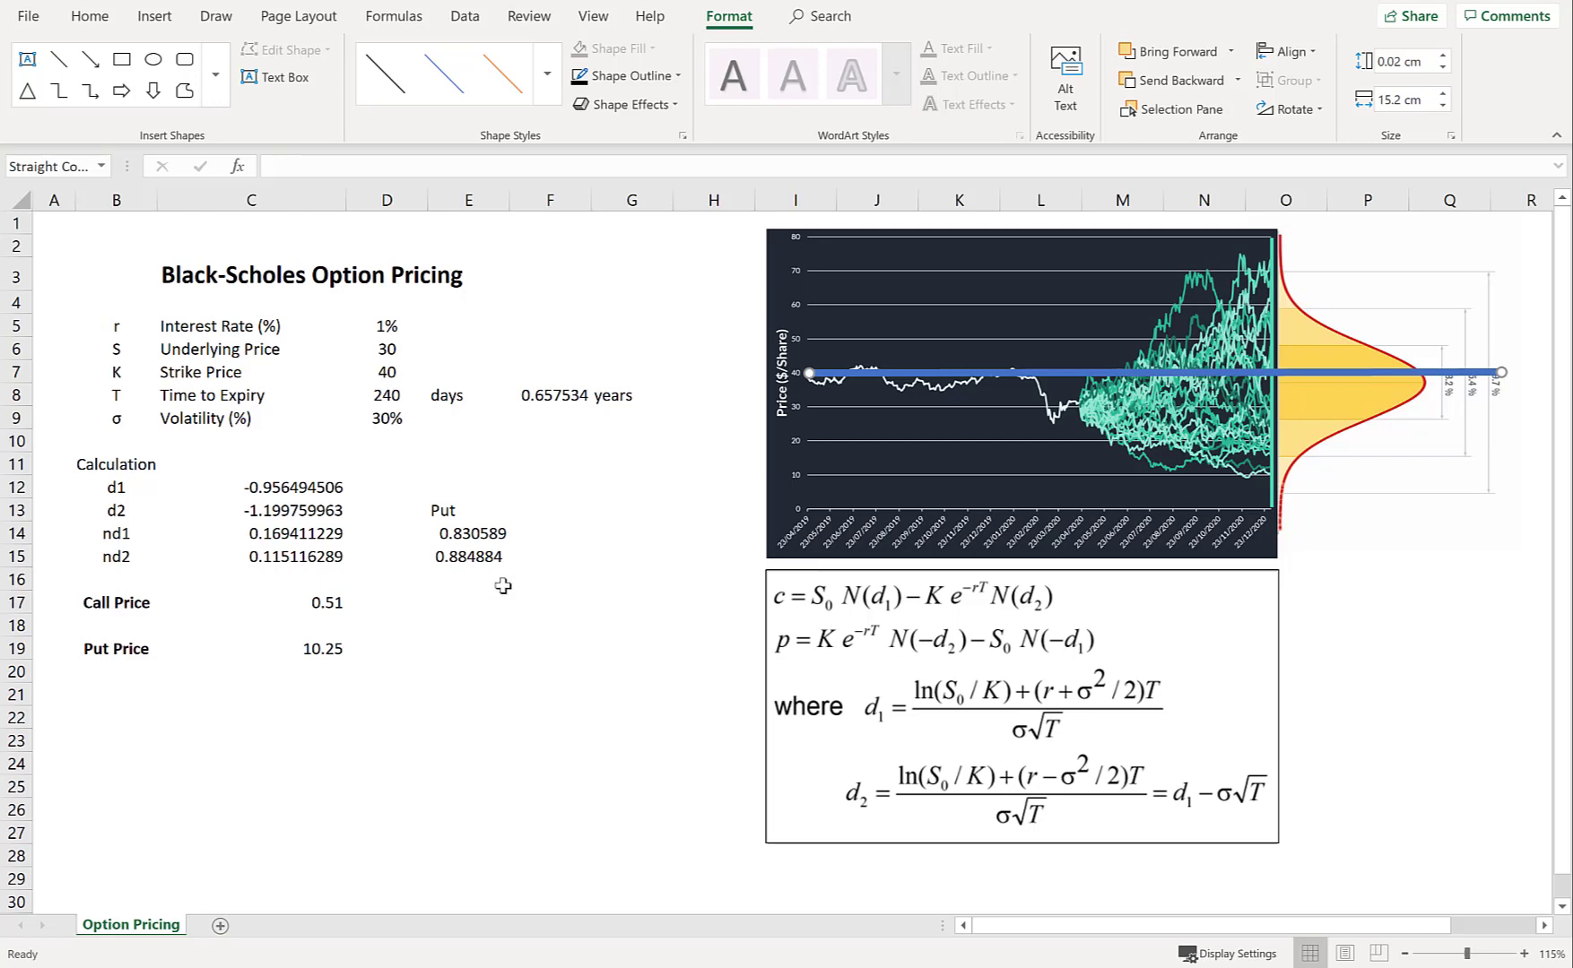
pyautogui.click(335, 651)
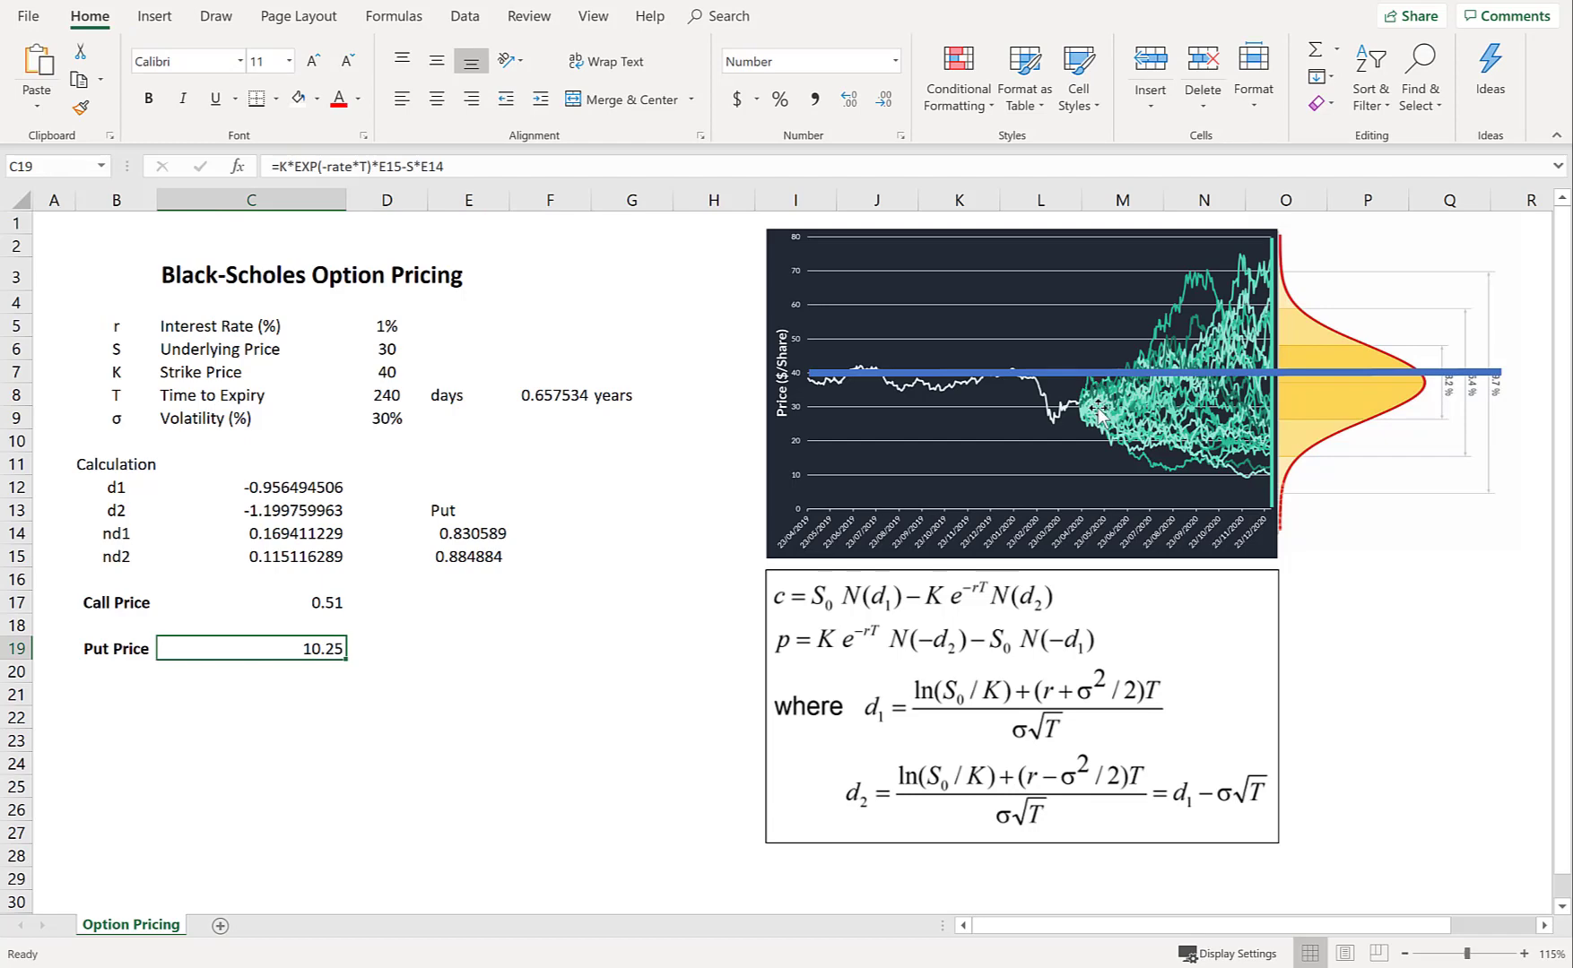
pyautogui.click(463, 648)
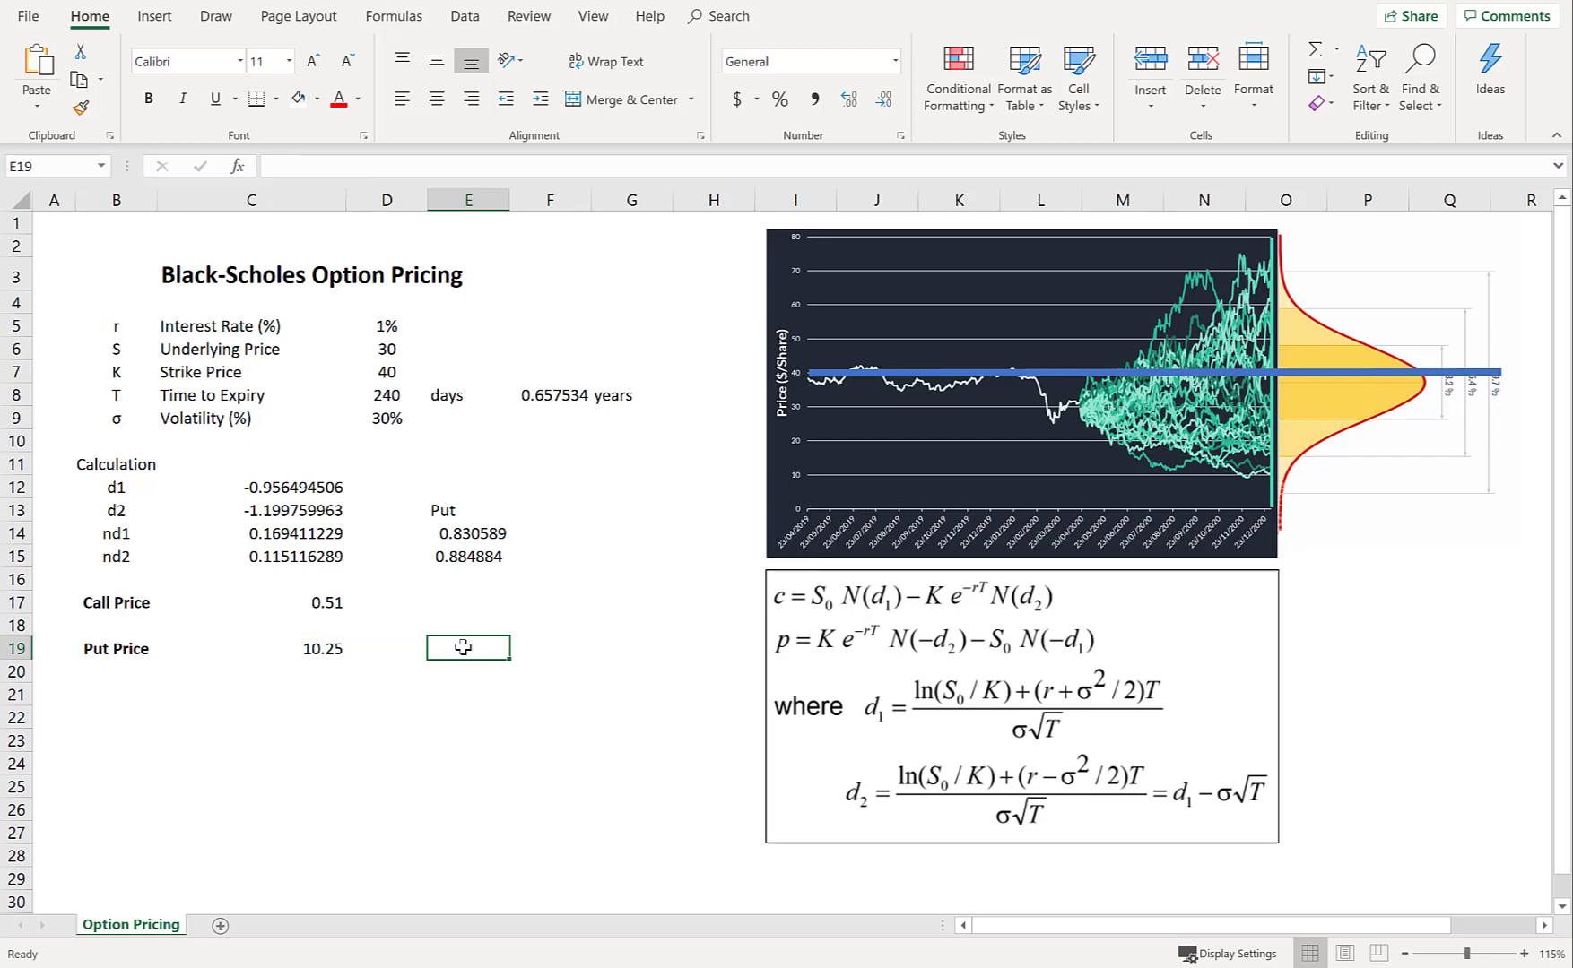
# - Enter the note 40-30 in E19 and 'All time value' in E17
pyautogui.write('40-30')
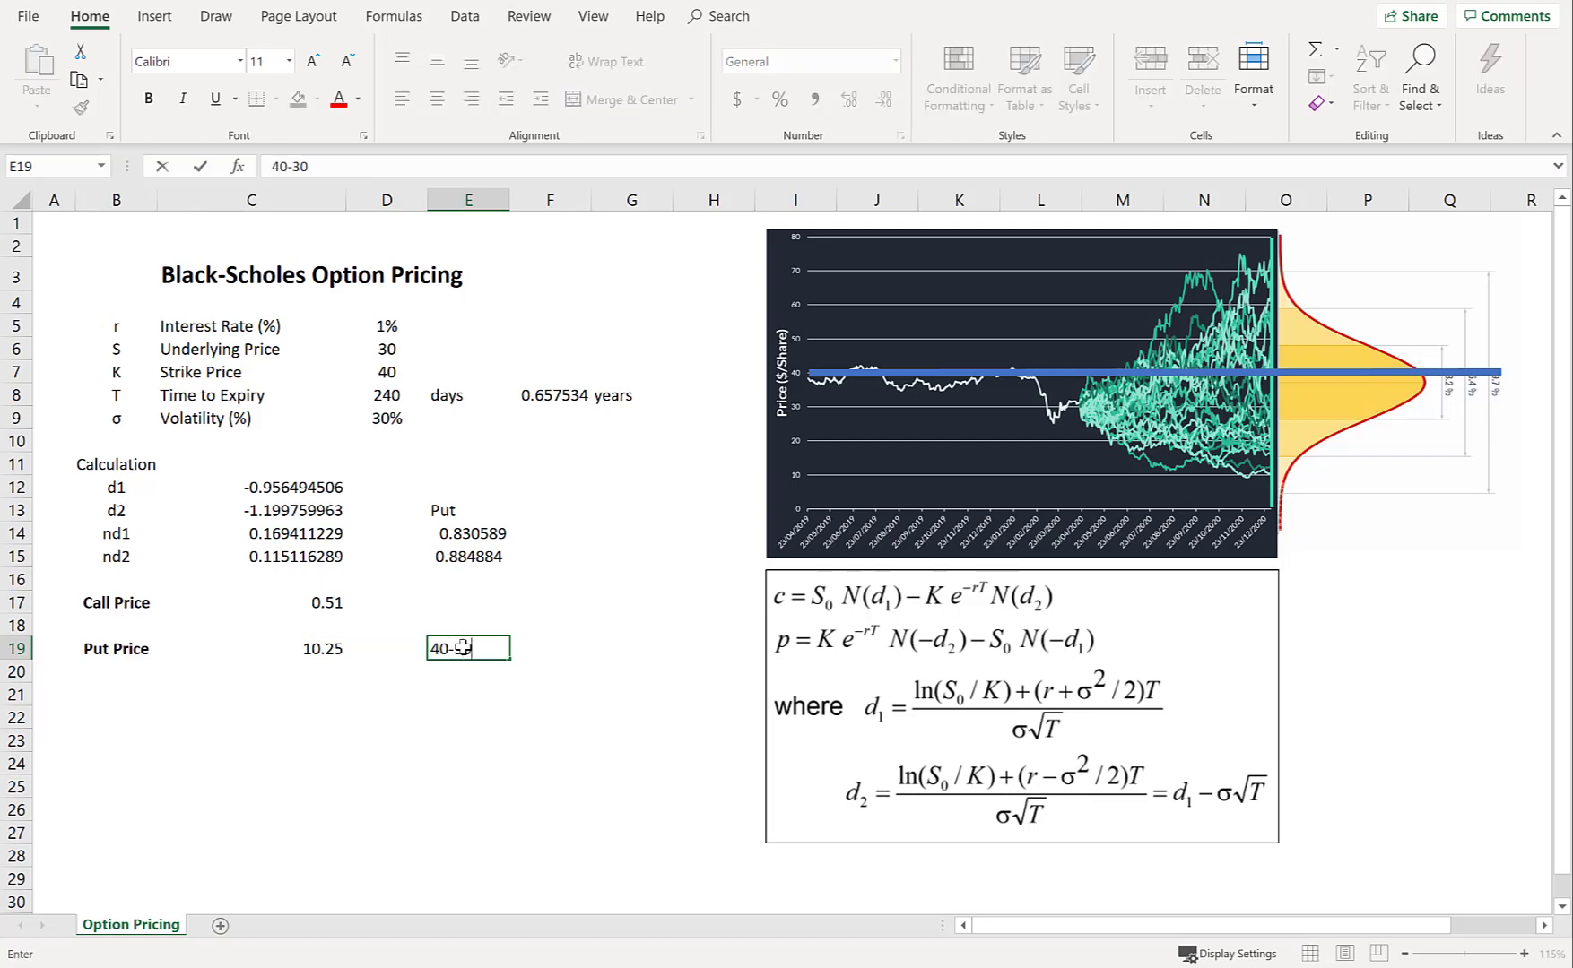
pyautogui.press('Return')
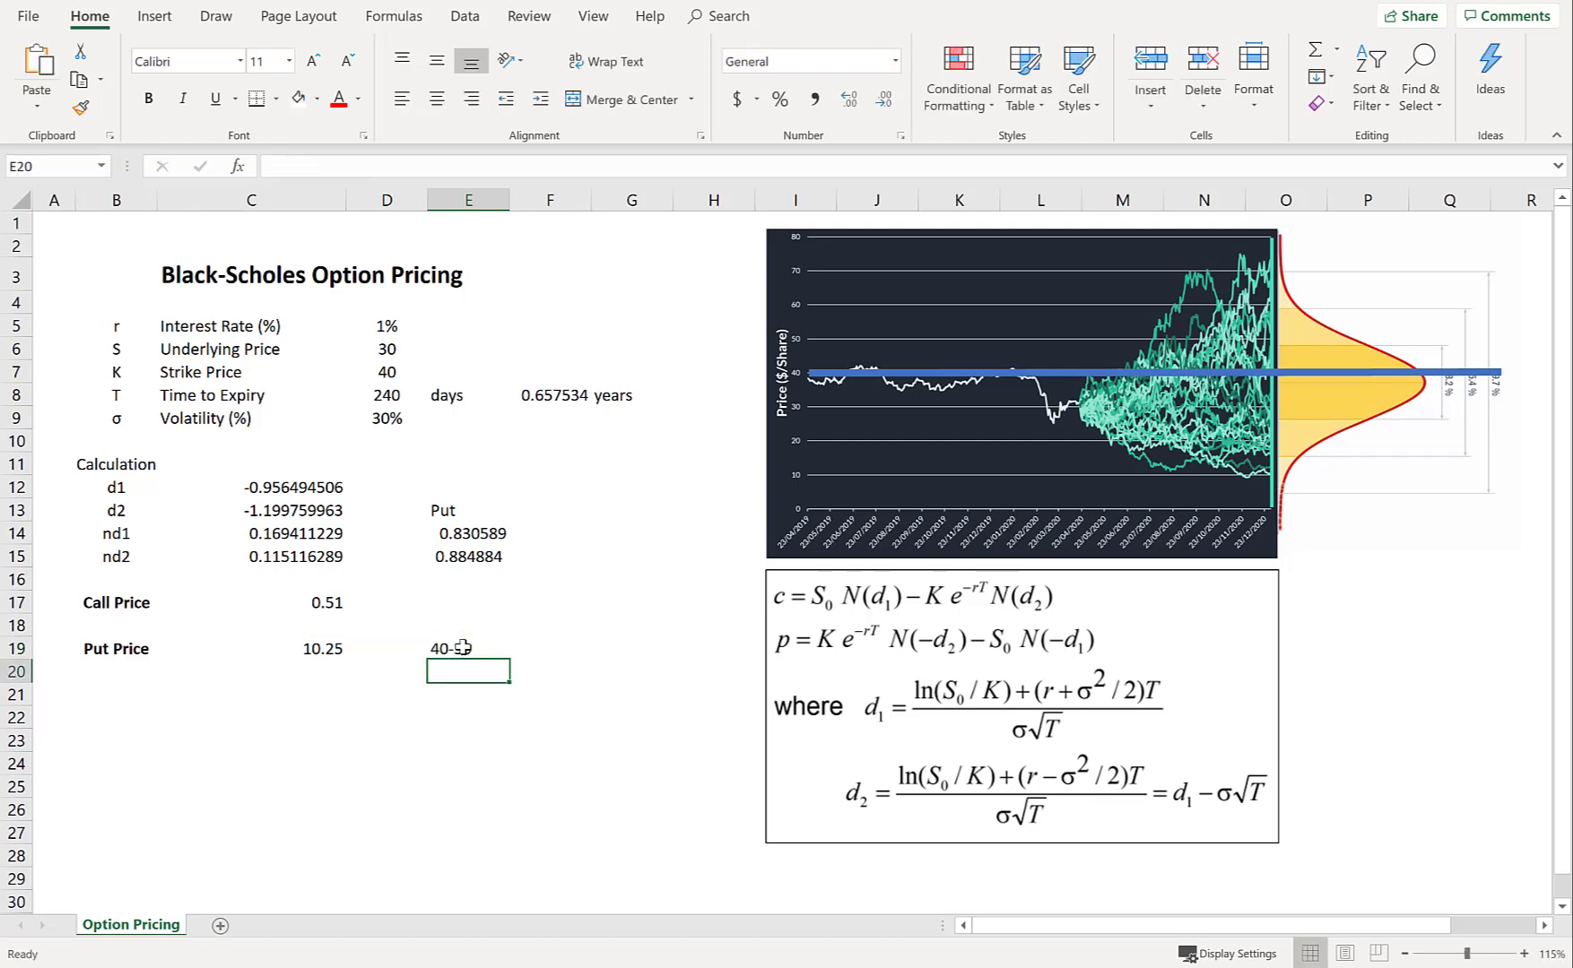
pyautogui.press('Up')
pyautogui.press('Up')
pyautogui.press('Up')
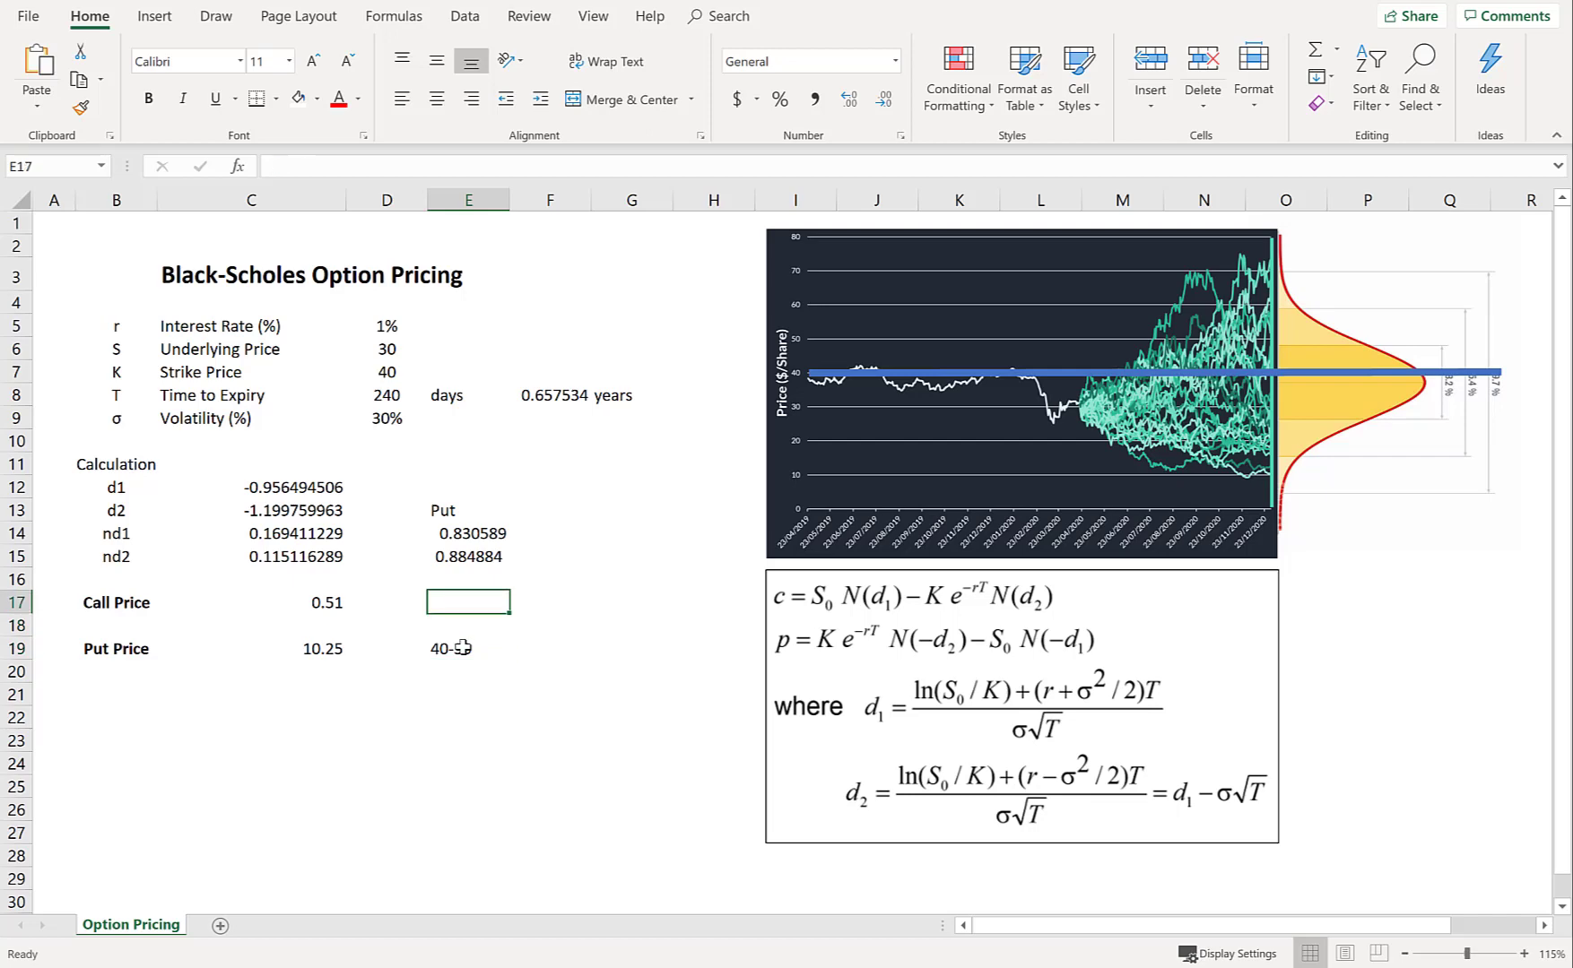
pyautogui.press('Left')
pyautogui.press('Left')
pyautogui.press('Right')
pyautogui.press('Right')
pyautogui.write('All tim')
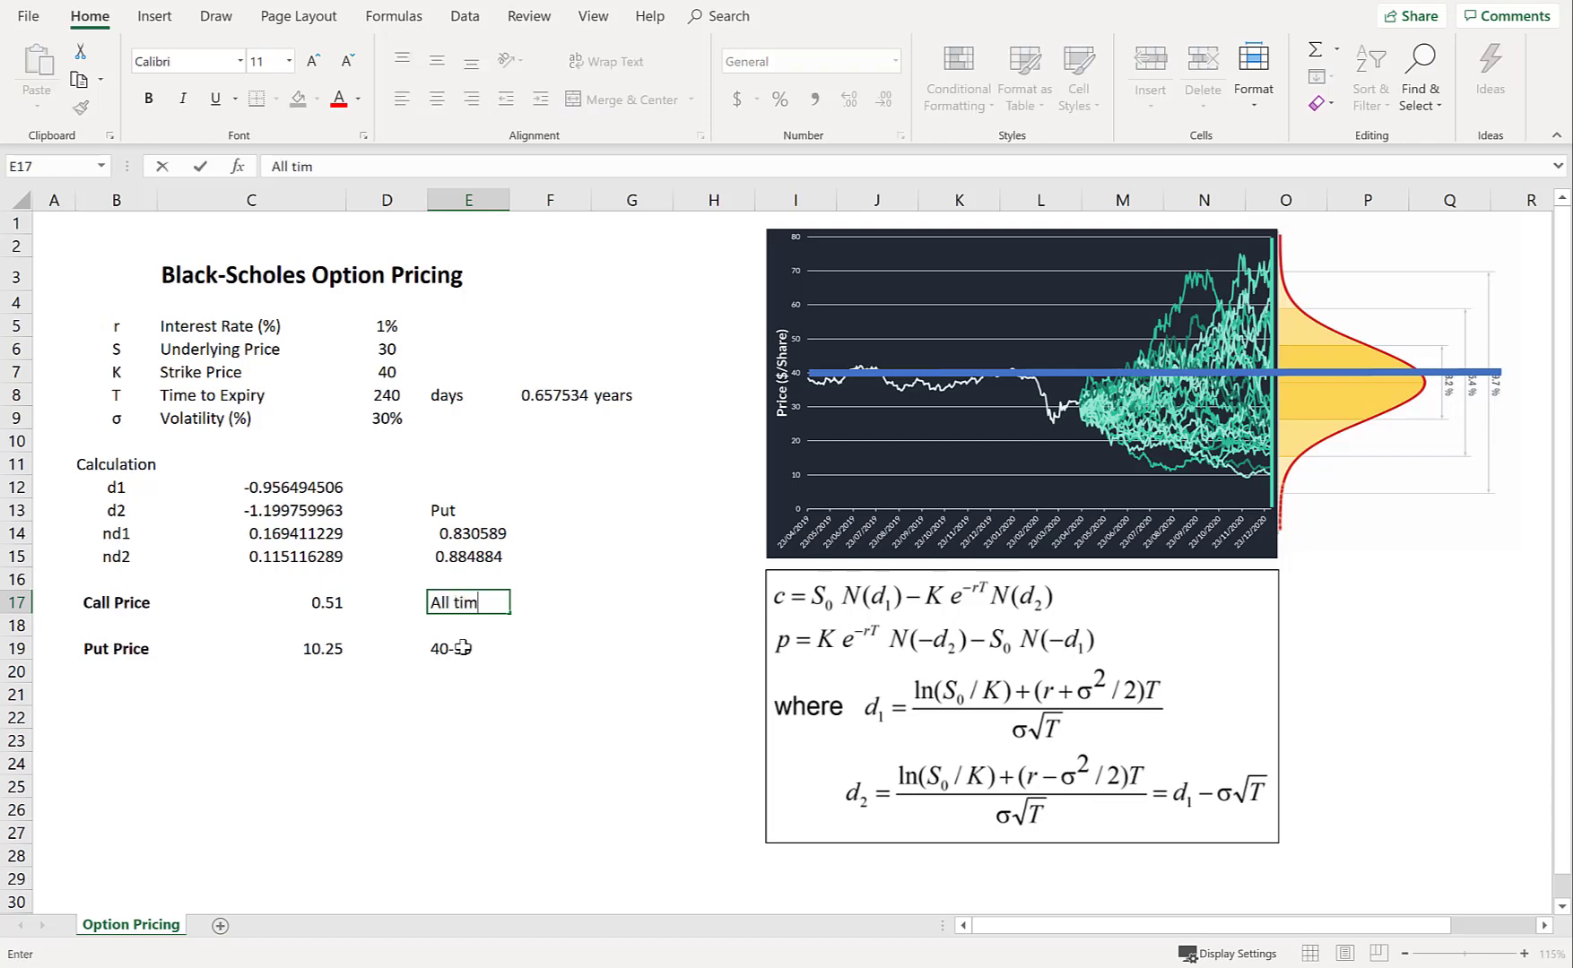
pyautogui.write('e value')
pyautogui.press('Return')
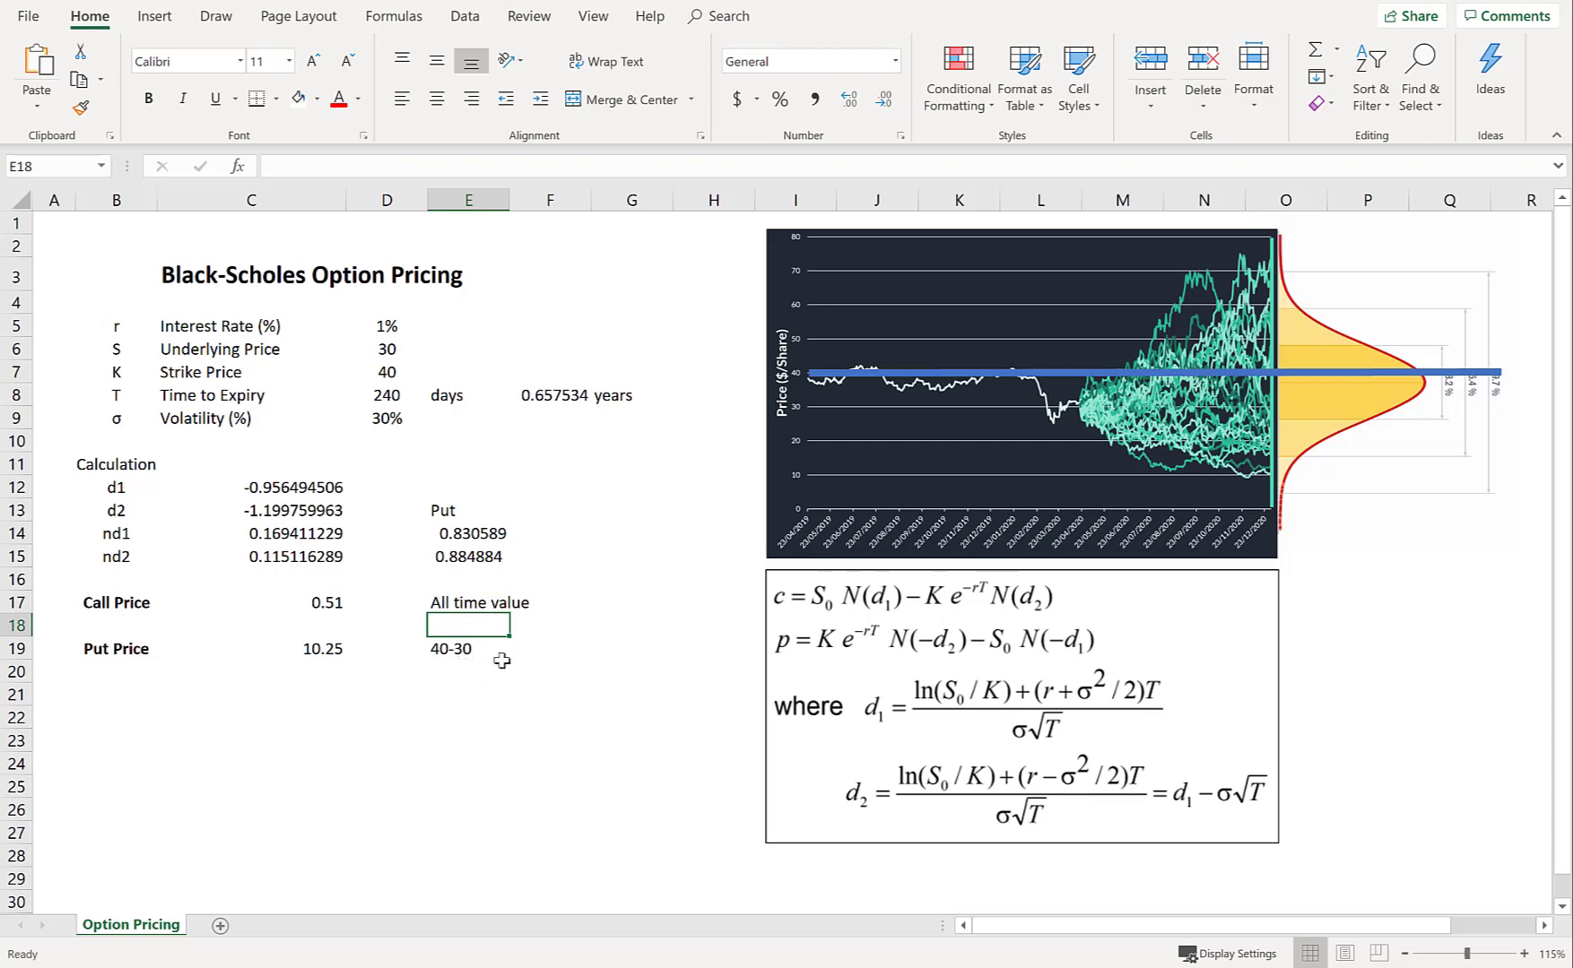
# - Label C20 'ITM' under Put Price and C18 'OTM' under Call Price
pyautogui.click(440, 673)
pyautogui.click(305, 669)
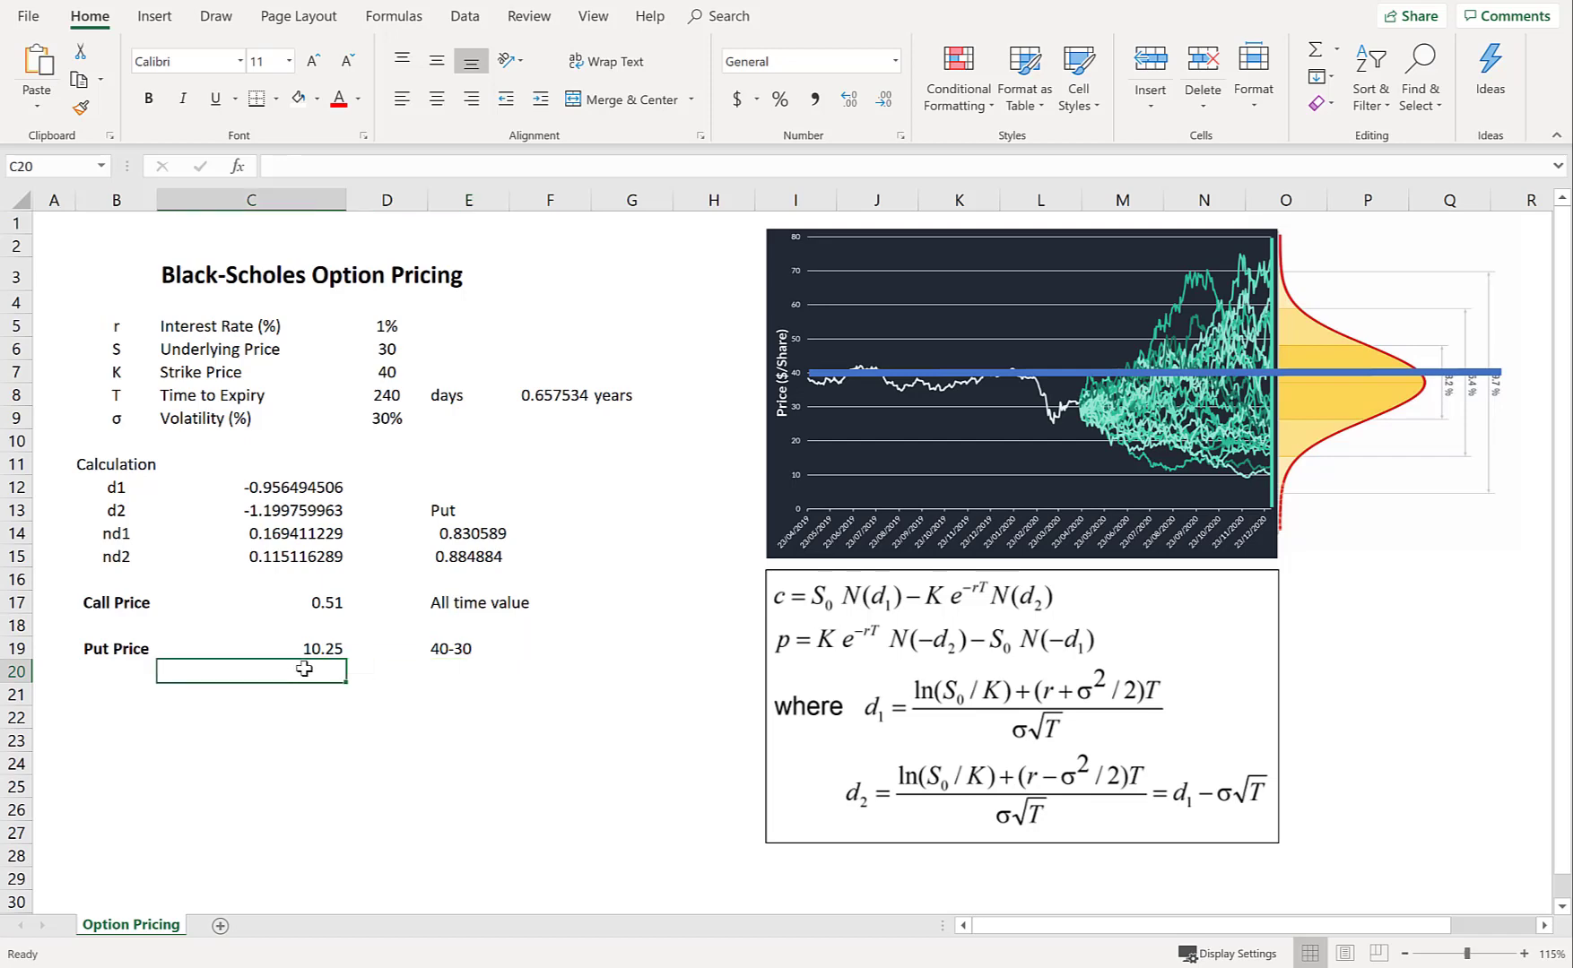
pyautogui.write('ITM')
pyautogui.press('Return')
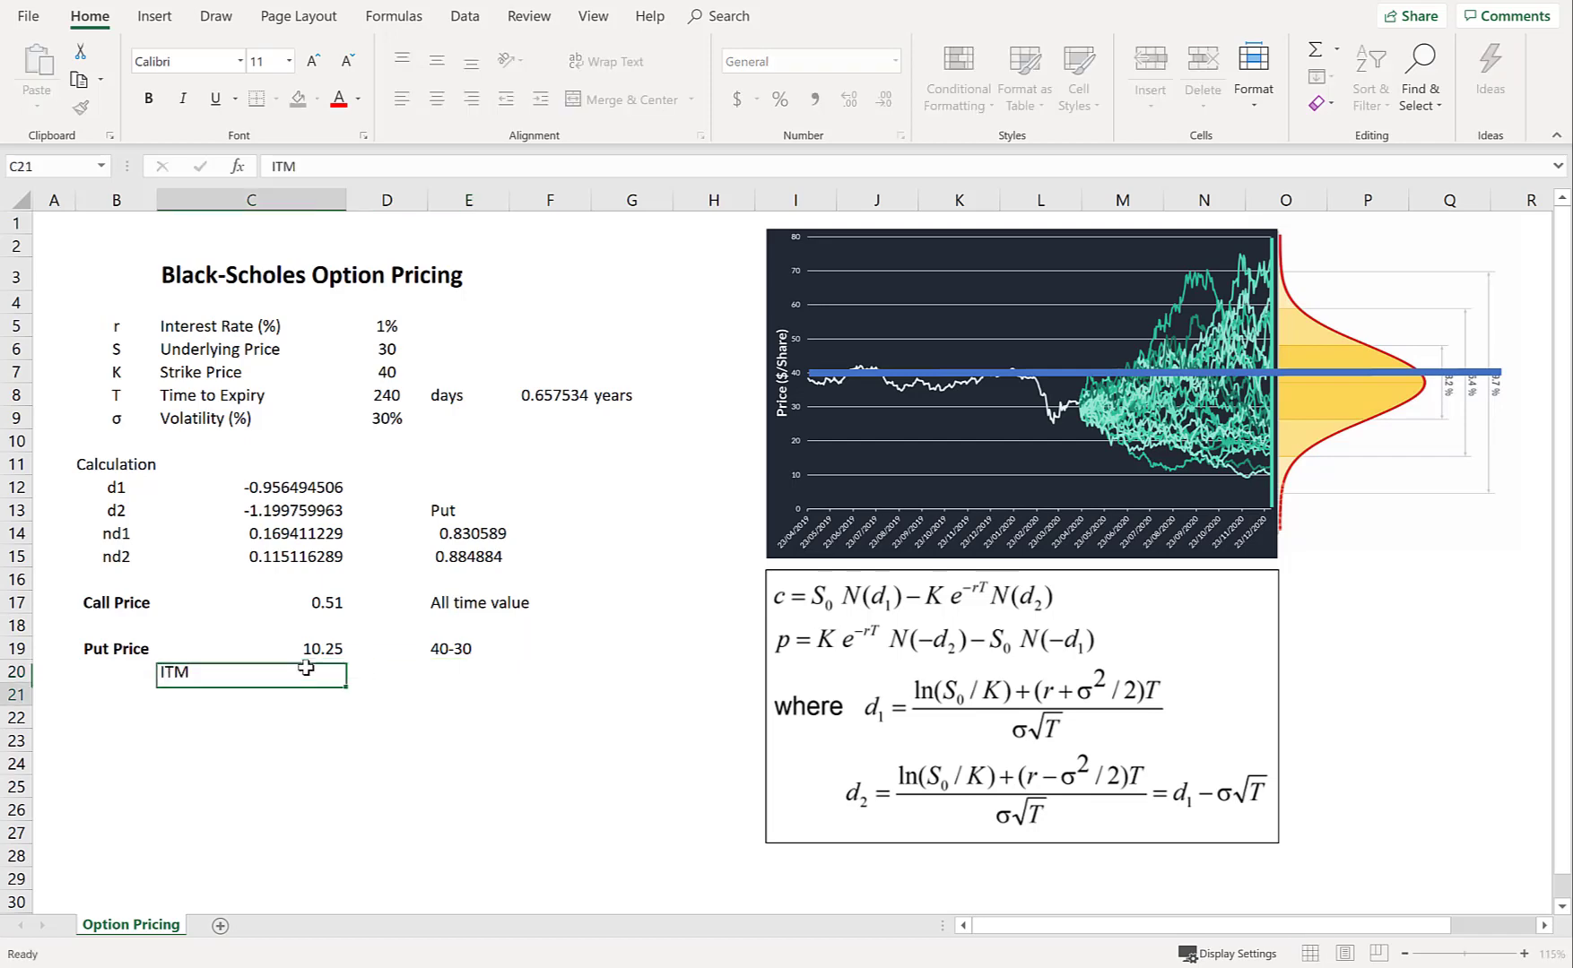
pyautogui.click(246, 625)
pyautogui.write('O')
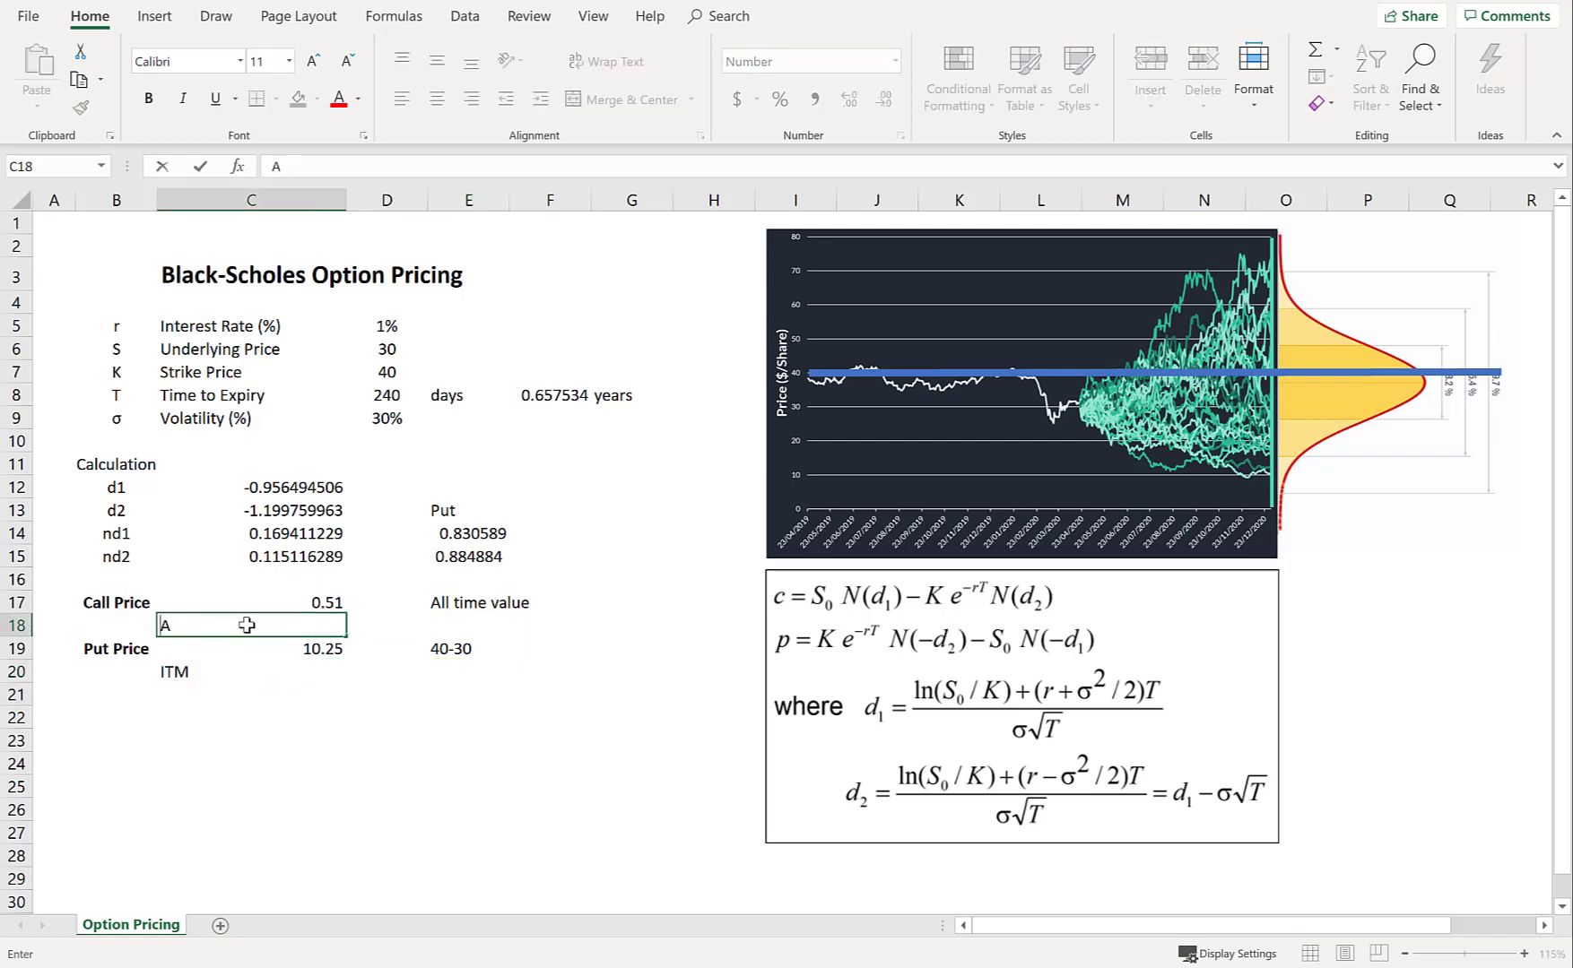
pyautogui.write('TM')
pyautogui.press('Return')
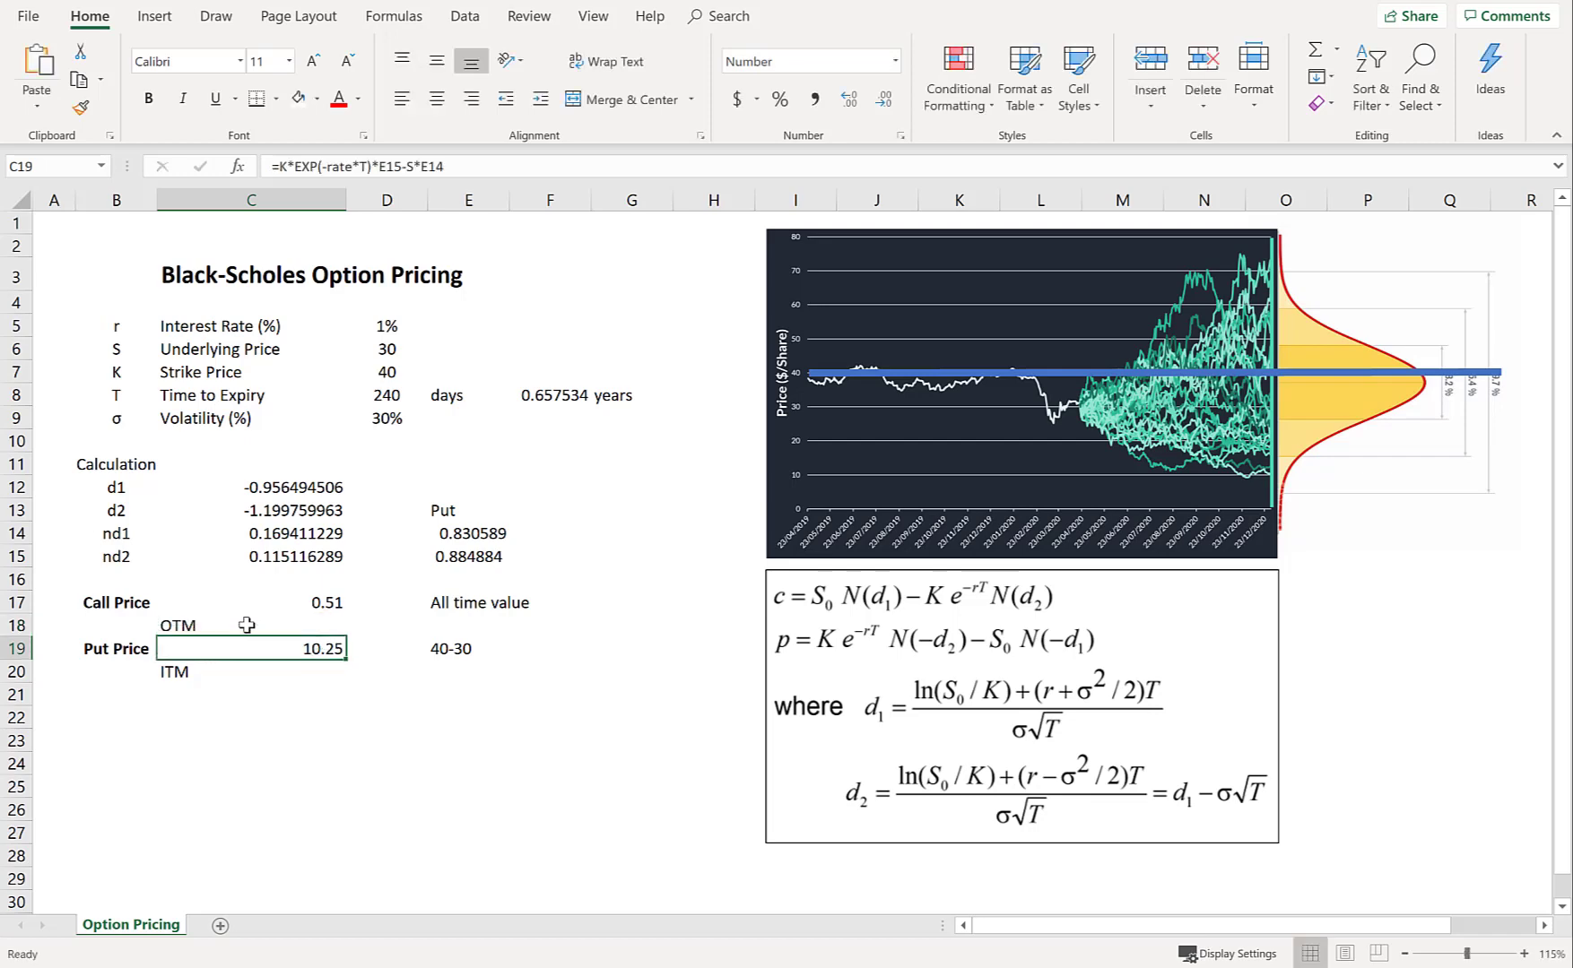
pyautogui.click(248, 621)
pyautogui.click(323, 678)
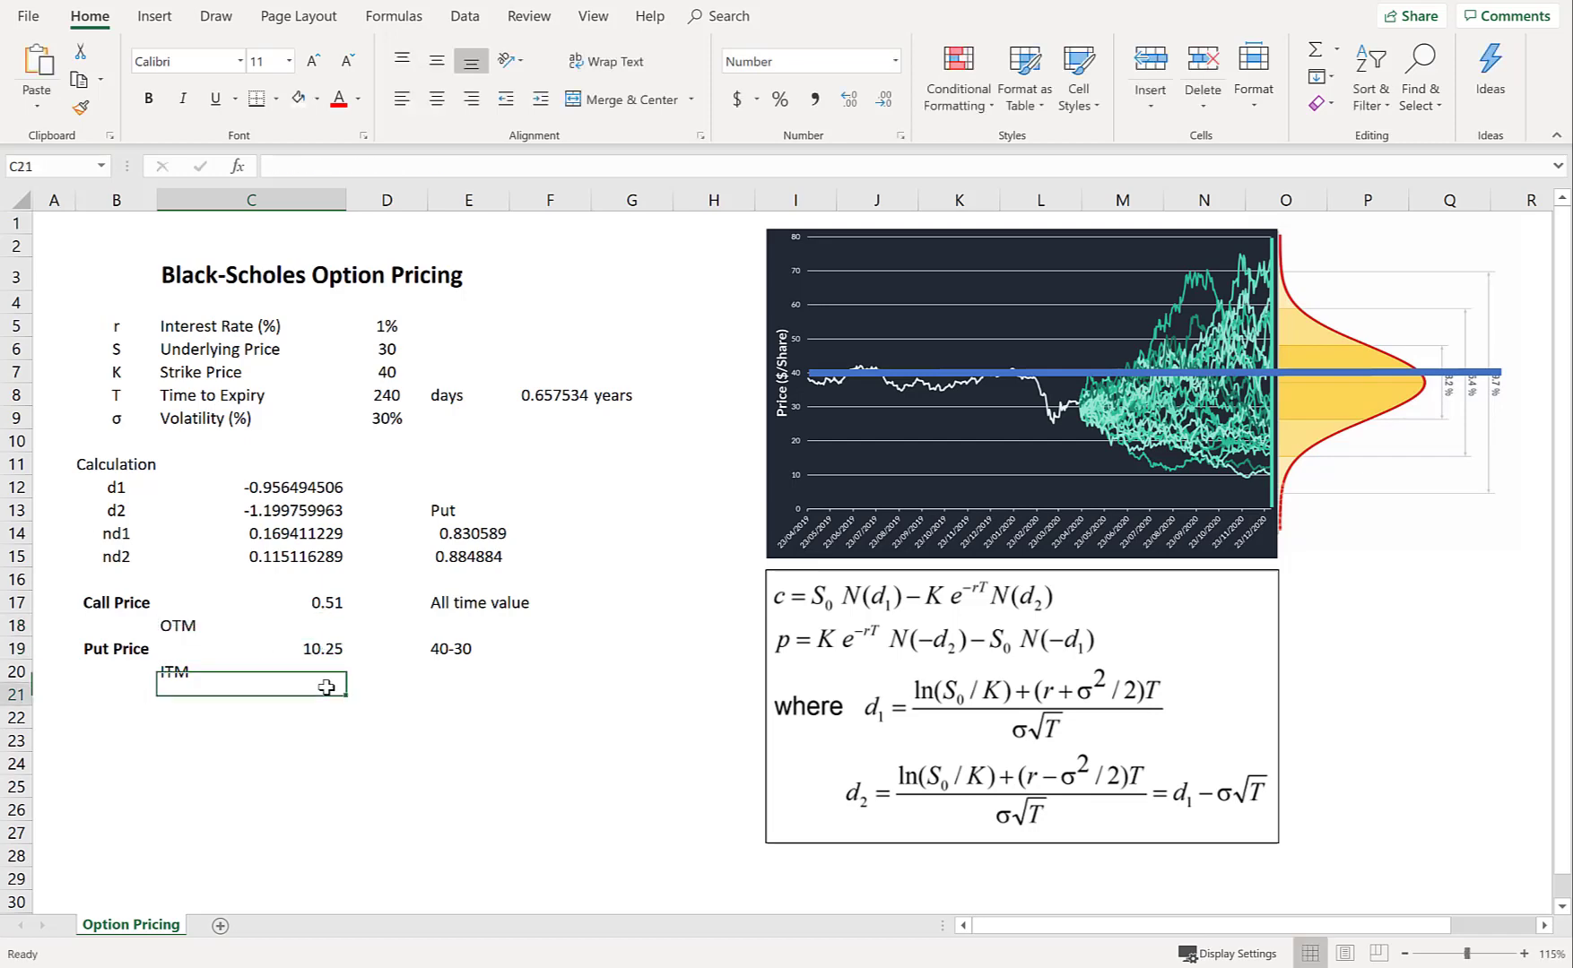
pyautogui.press('Down')
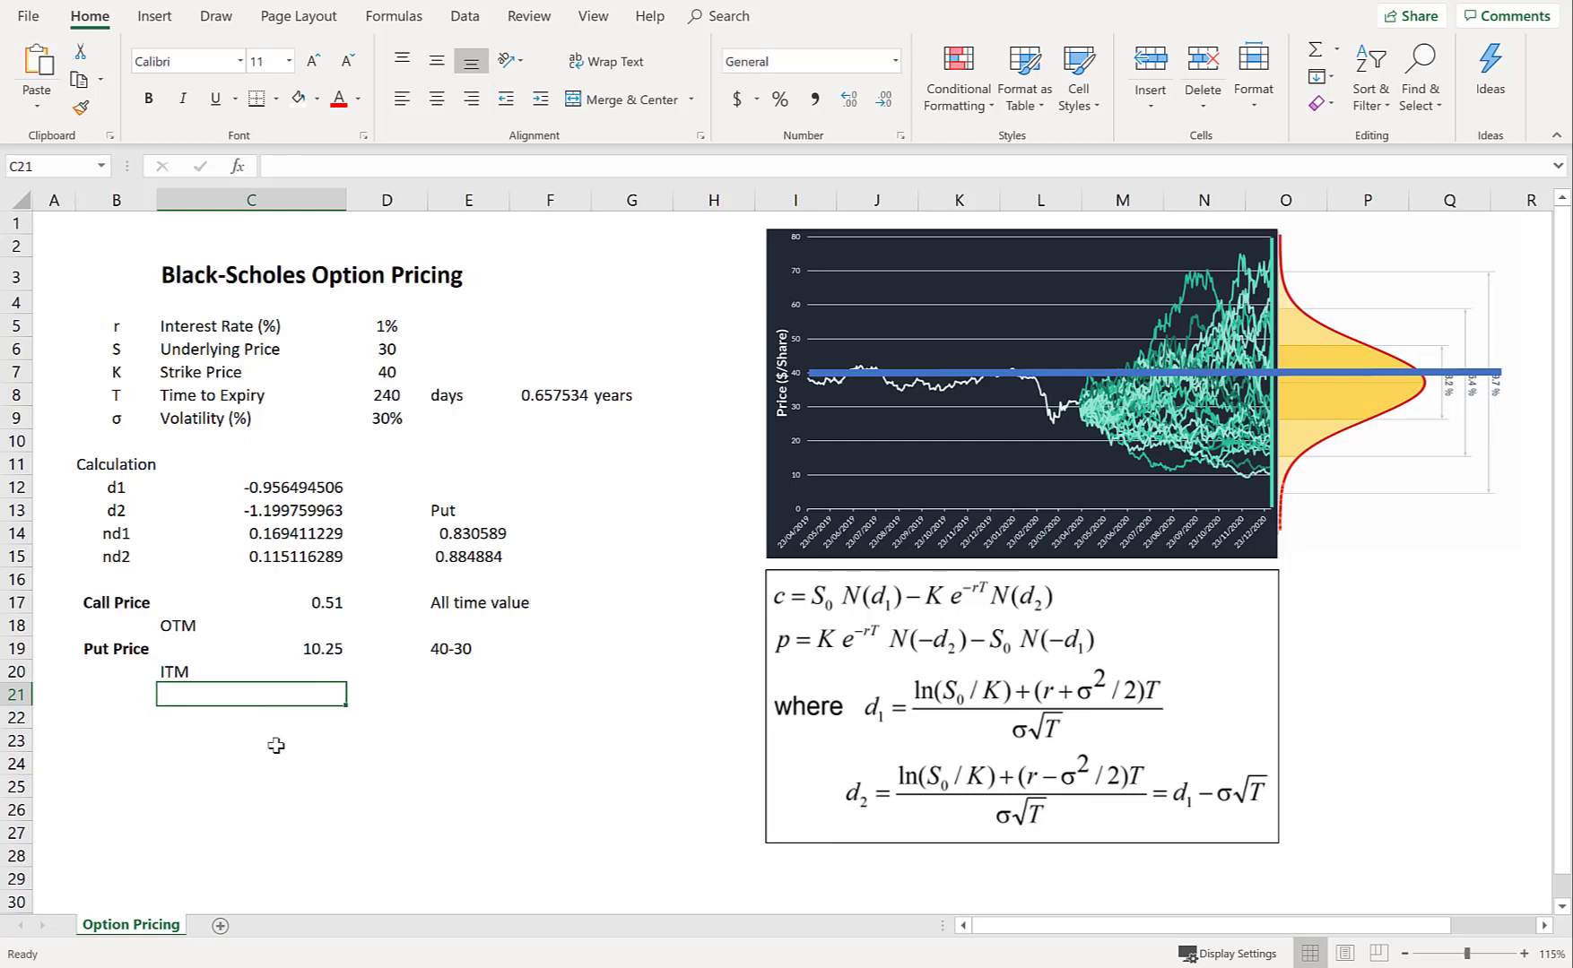